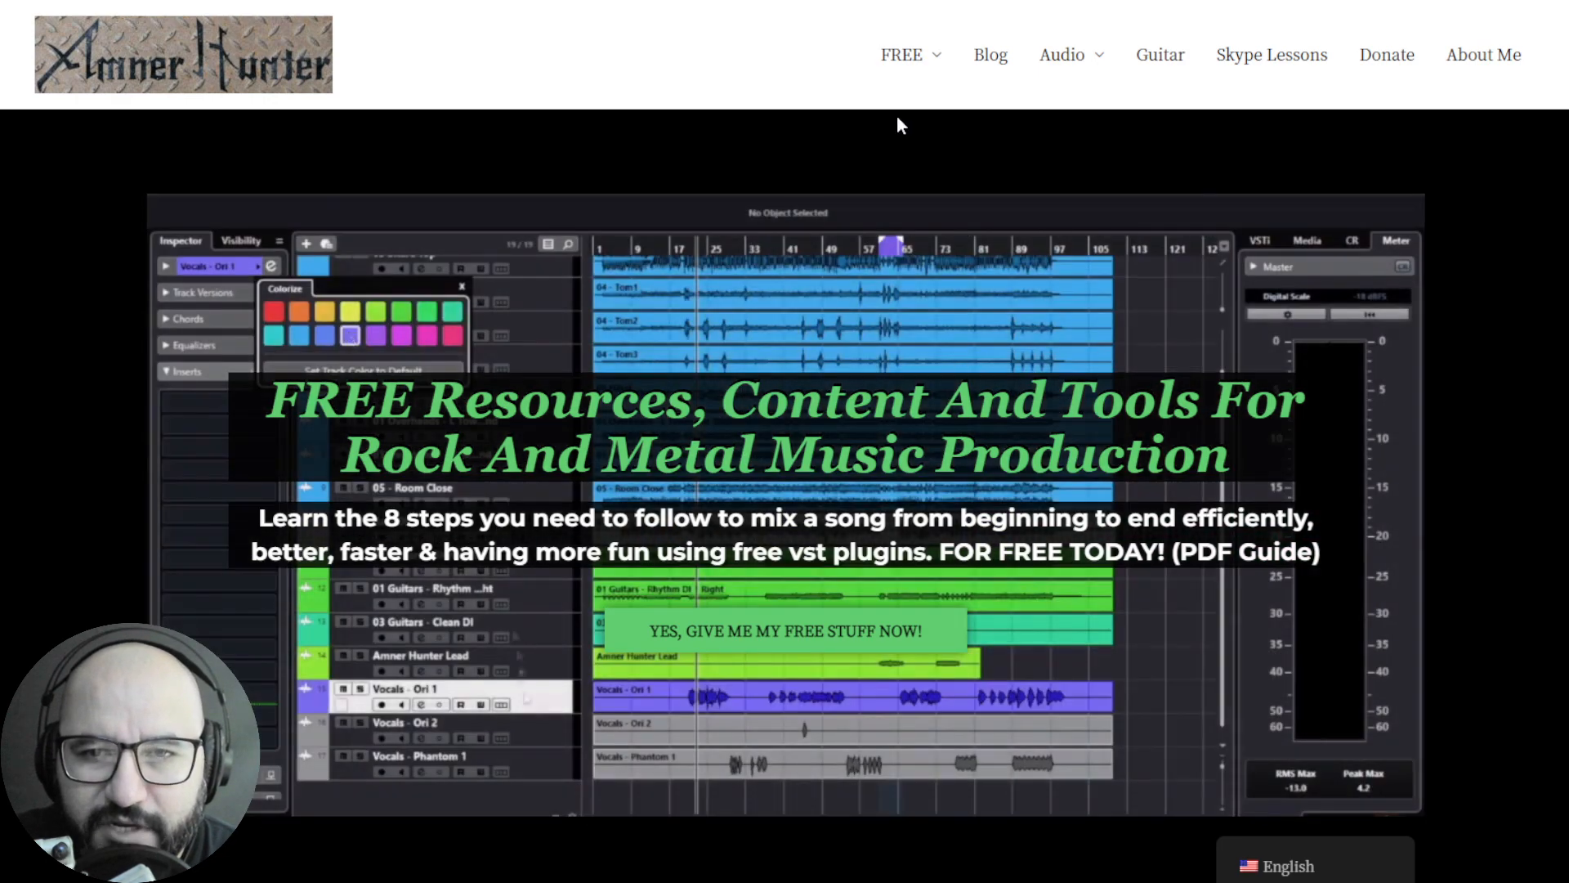
{"action": "mouse_move", "coordinate": [901, 55]}
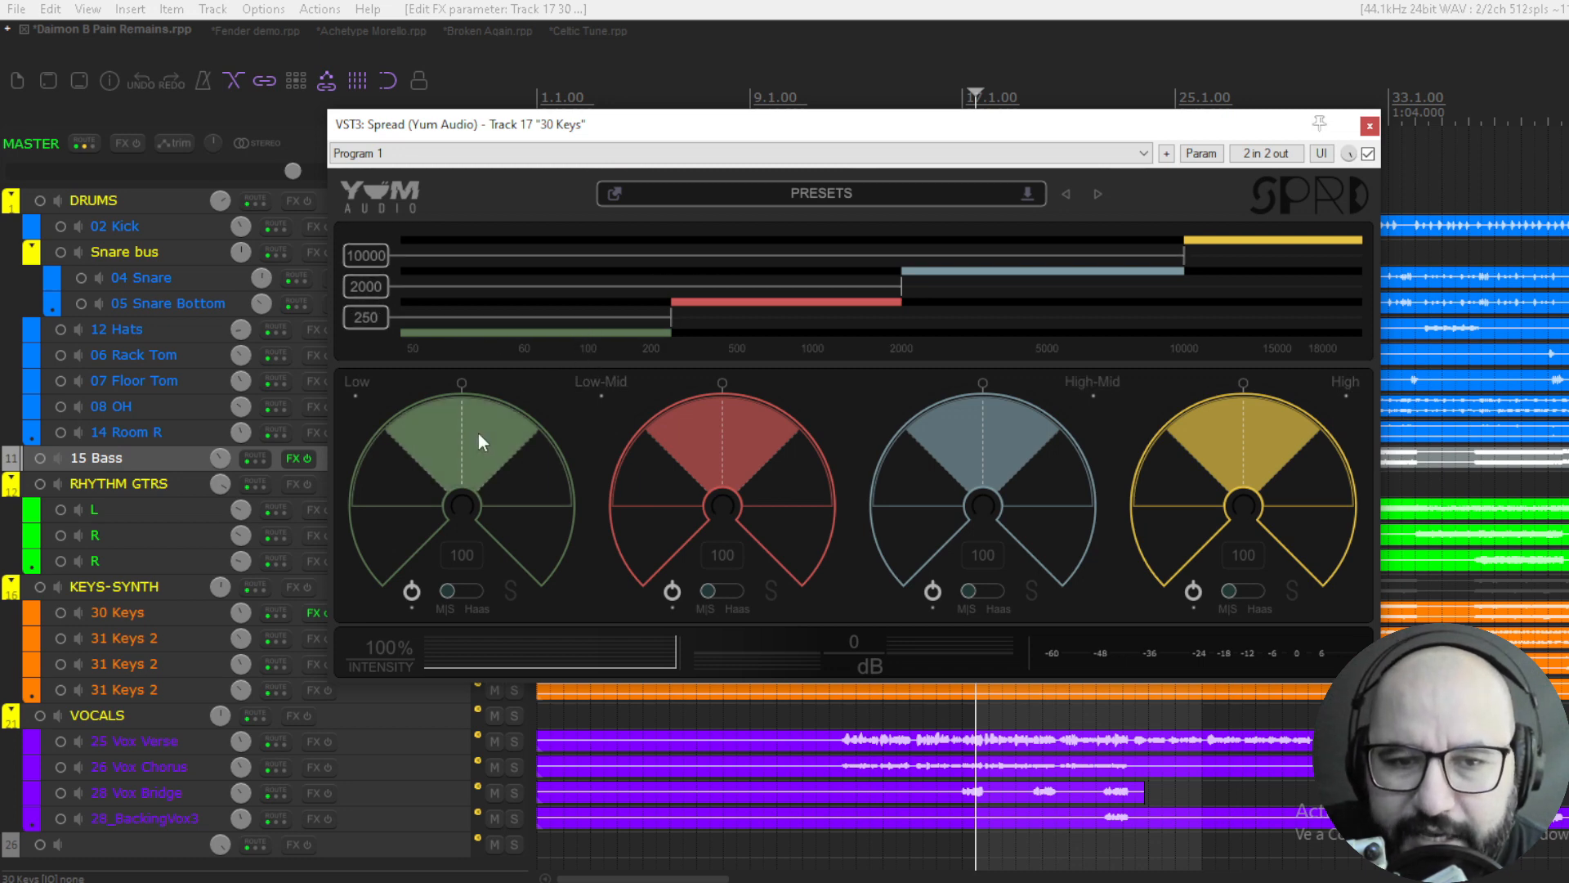
- Lower the Low/Low-Mid crossover in Spread to about 204 Hz and audition the keys track
{"action": "mouse_move", "coordinate": [668, 321]}
{"action": "left_mouse_down"}
{"action": "mouse_move", "coordinate": [601, 322]}
{"action": "mouse_move", "coordinate": [646, 327]}
{"action": "left_mouse_up"}
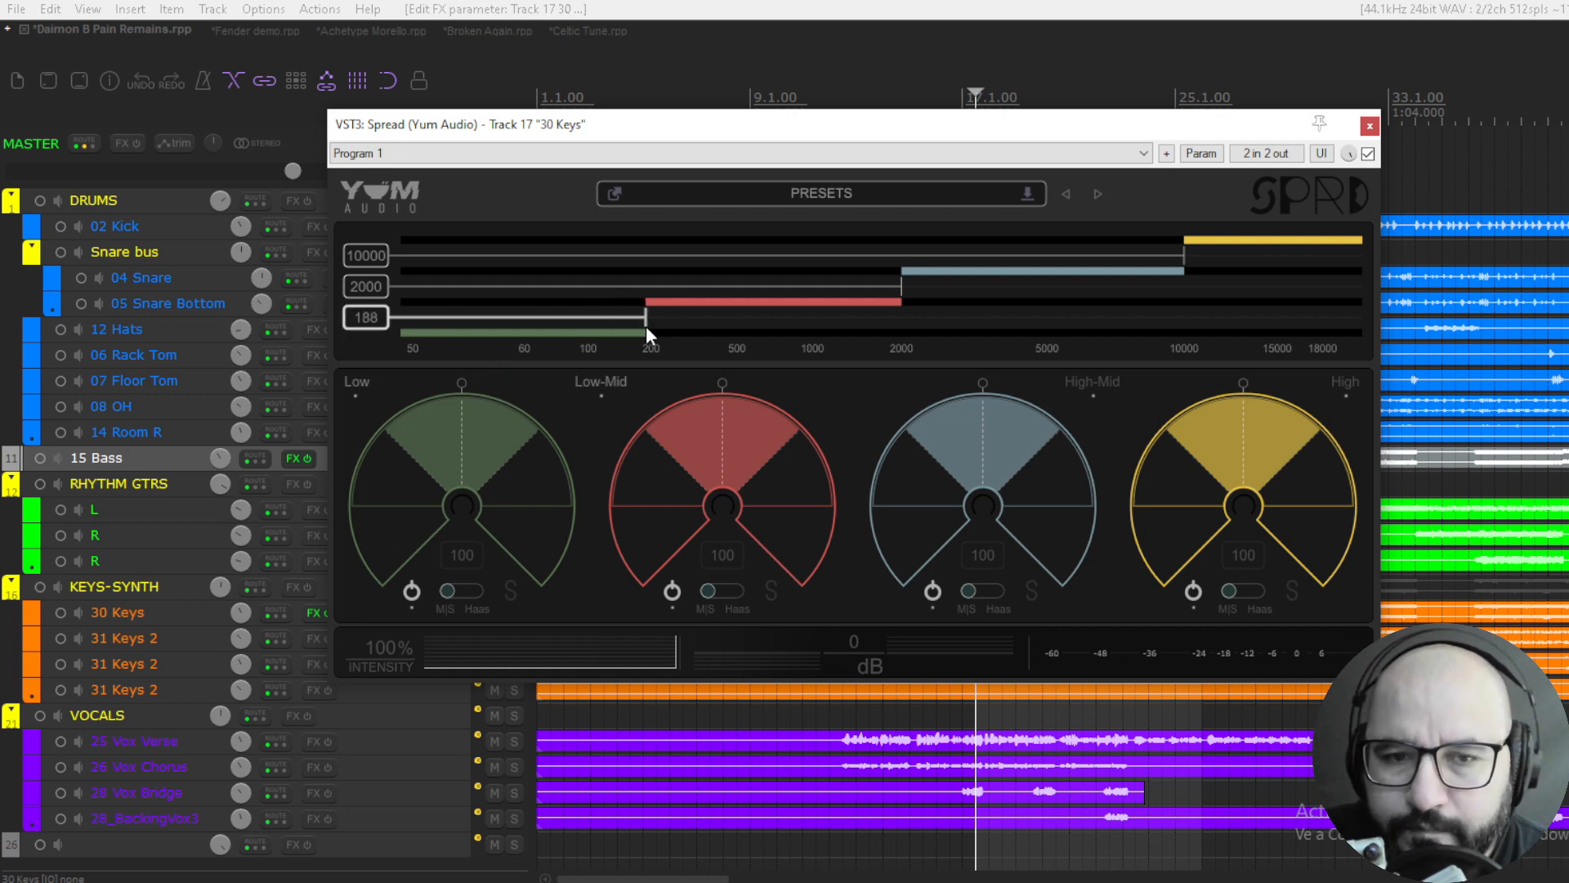
{"action": "mouse_move", "coordinate": [645, 318]}
{"action": "left_mouse_down"}
{"action": "mouse_move", "coordinate": [666, 319]}
{"action": "mouse_move", "coordinate": [652, 319]}
{"action": "left_mouse_up"}
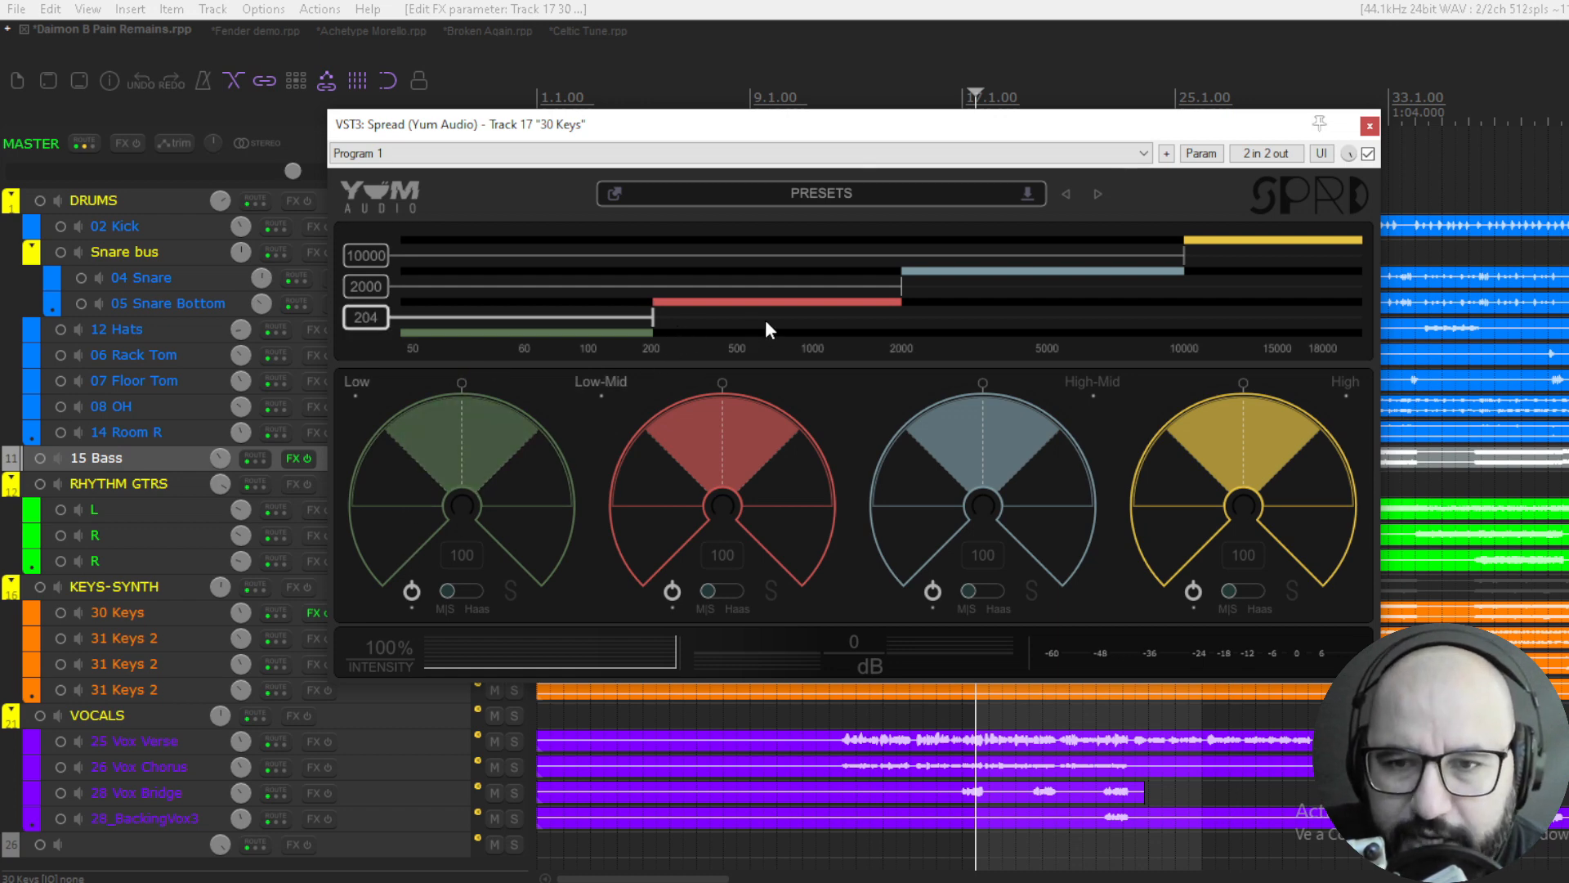
{"action": "key", "text": "space"}
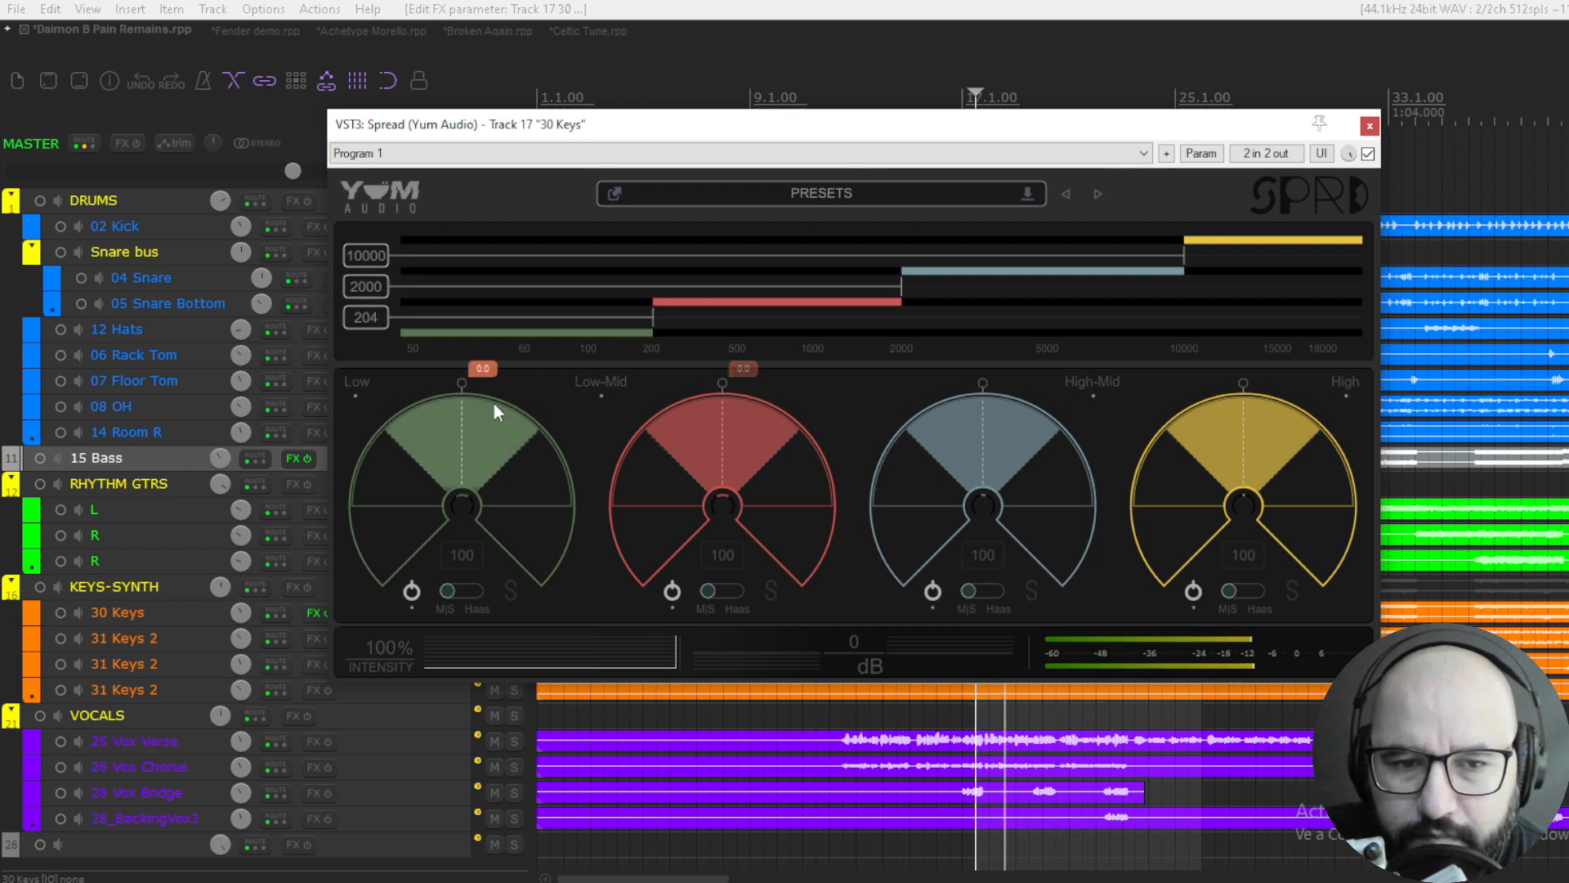
{"action": "key", "text": "space"}
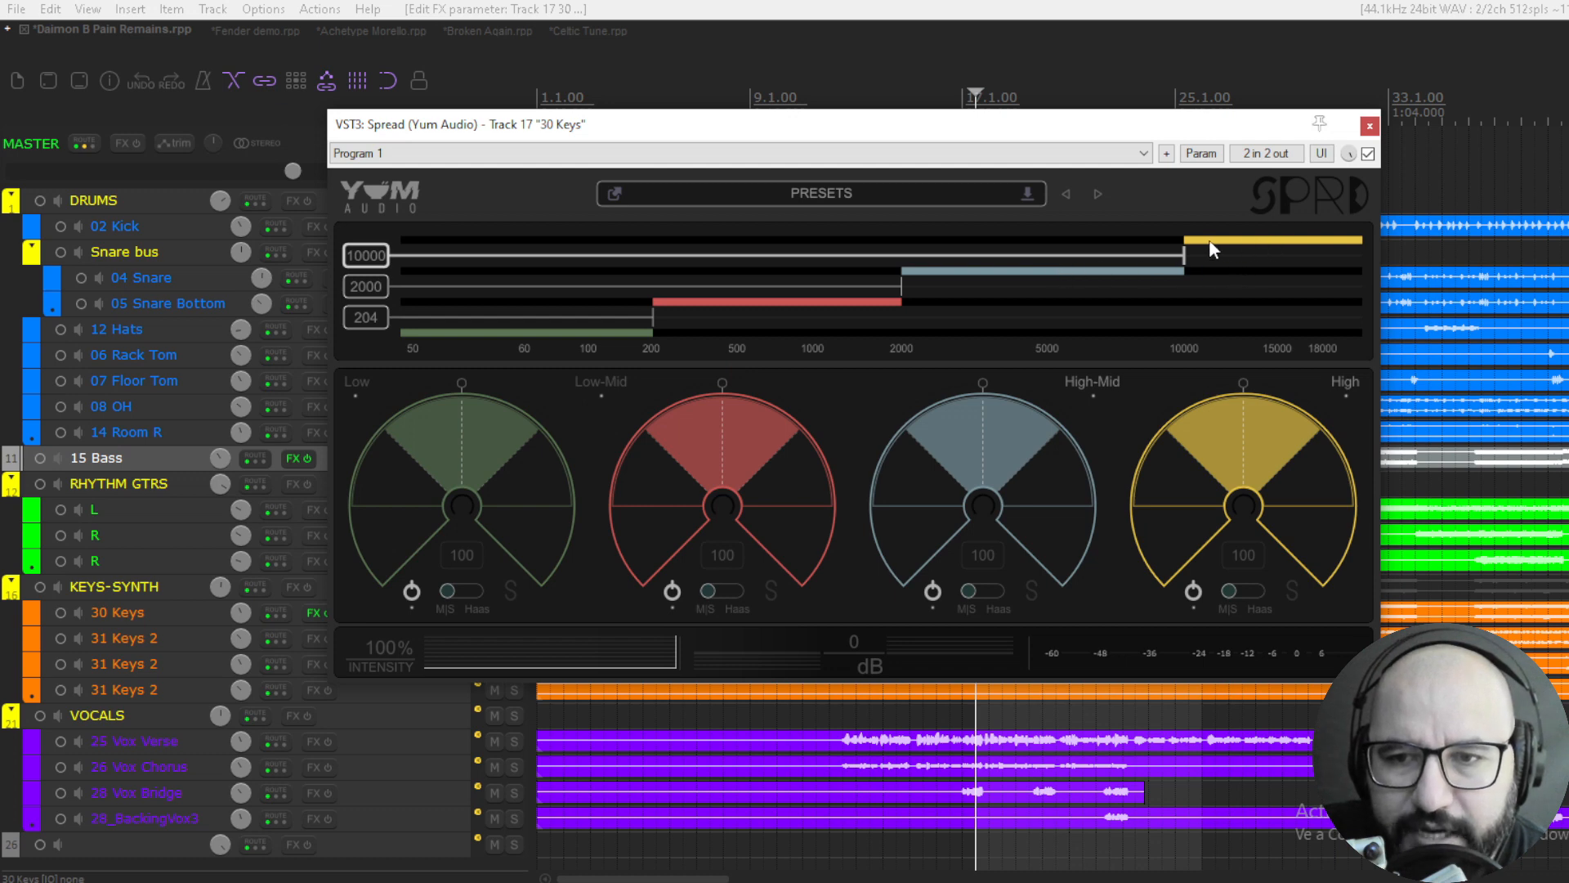
- Set the band crossovers to about 9582 Hz, 1613 Hz and 179 Hz
{"action": "mouse_move", "coordinate": [1186, 263]}
{"action": "left_mouse_down"}
{"action": "mouse_move", "coordinate": [1081, 263]}
{"action": "mouse_move", "coordinate": [1178, 268]}
{"action": "left_mouse_up"}
{"action": "mouse_move", "coordinate": [901, 279]}
{"action": "left_mouse_down"}
{"action": "mouse_move", "coordinate": [841, 283]}
{"action": "mouse_move", "coordinate": [873, 286]}
{"action": "left_mouse_up"}
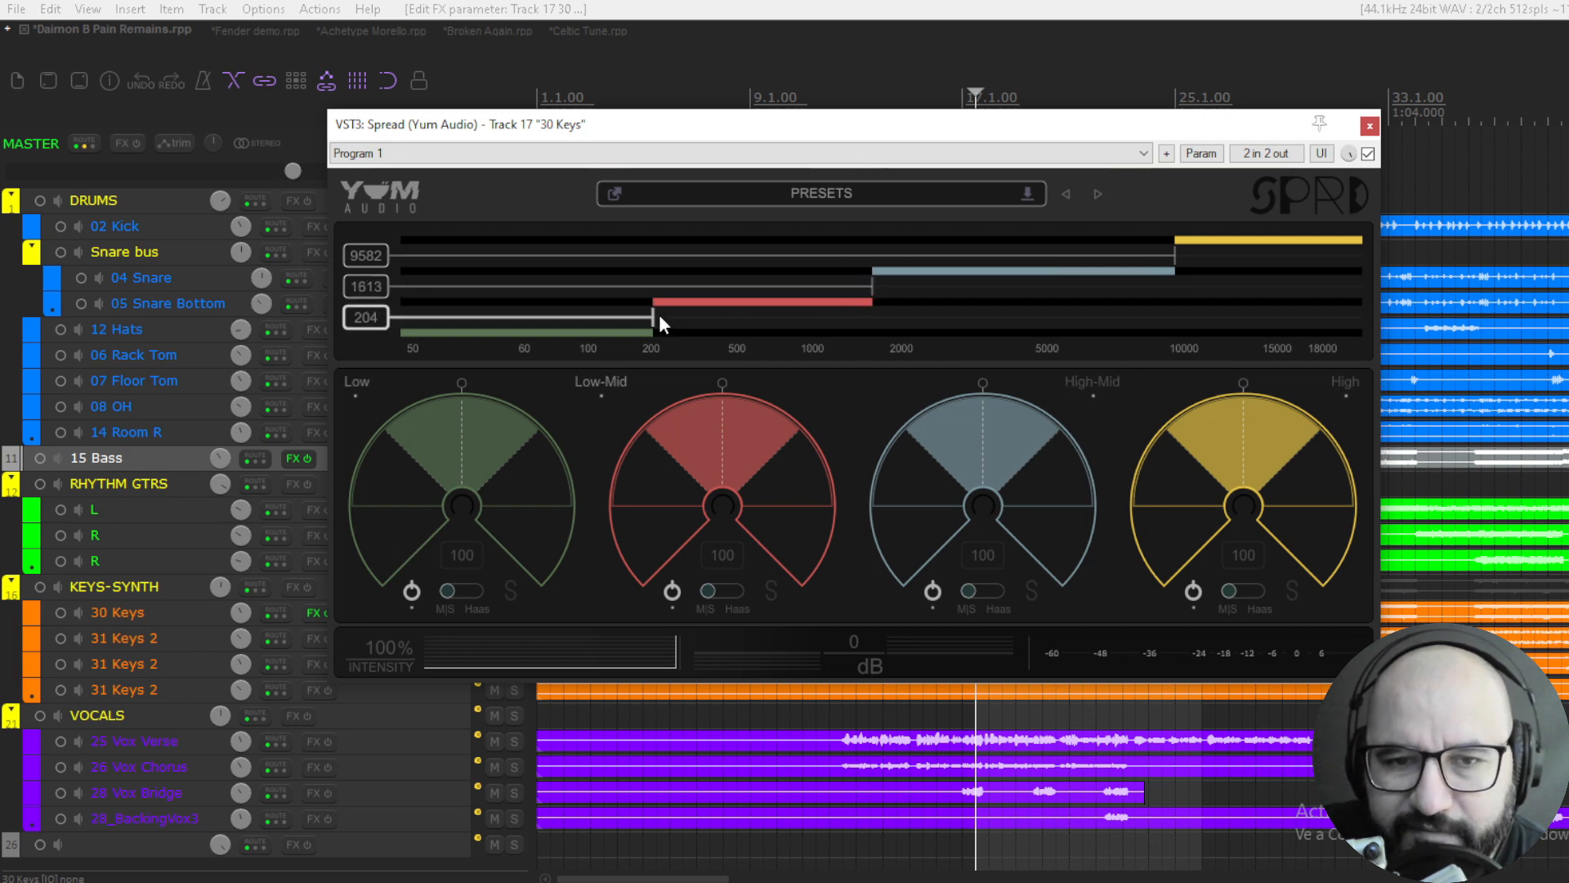
{"action": "mouse_move", "coordinate": [654, 318]}
{"action": "left_mouse_down"}
{"action": "mouse_move", "coordinate": [608, 314]}
{"action": "mouse_move", "coordinate": [641, 317]}
{"action": "left_mouse_up"}
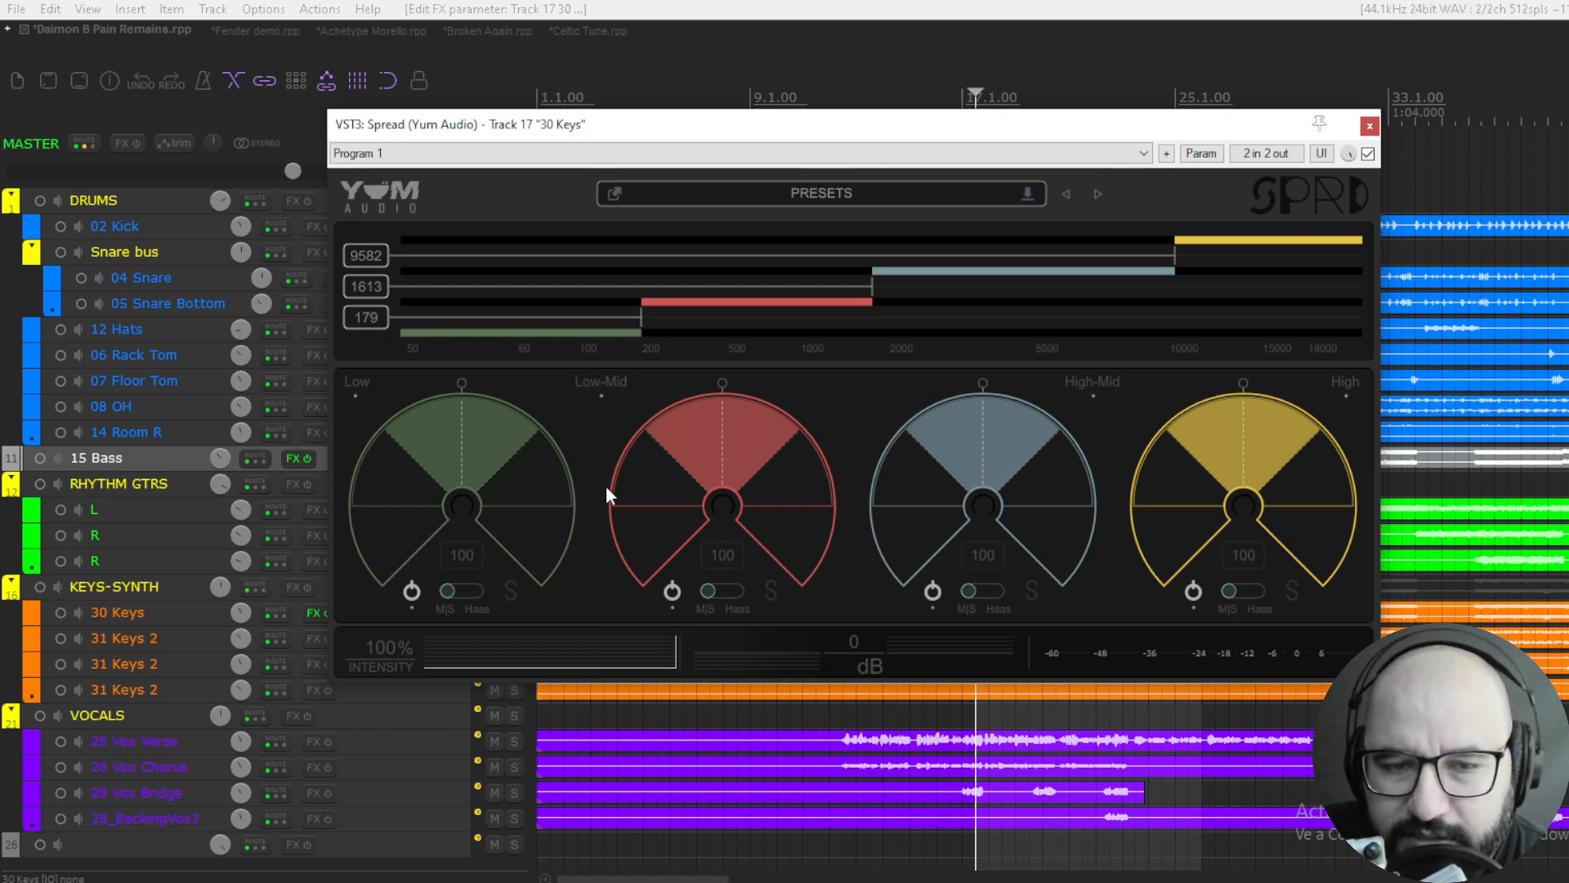
- Solo the Low band during playback, try shifting its pan slightly off centre and reset it to 0
{"action": "key", "text": "space"}
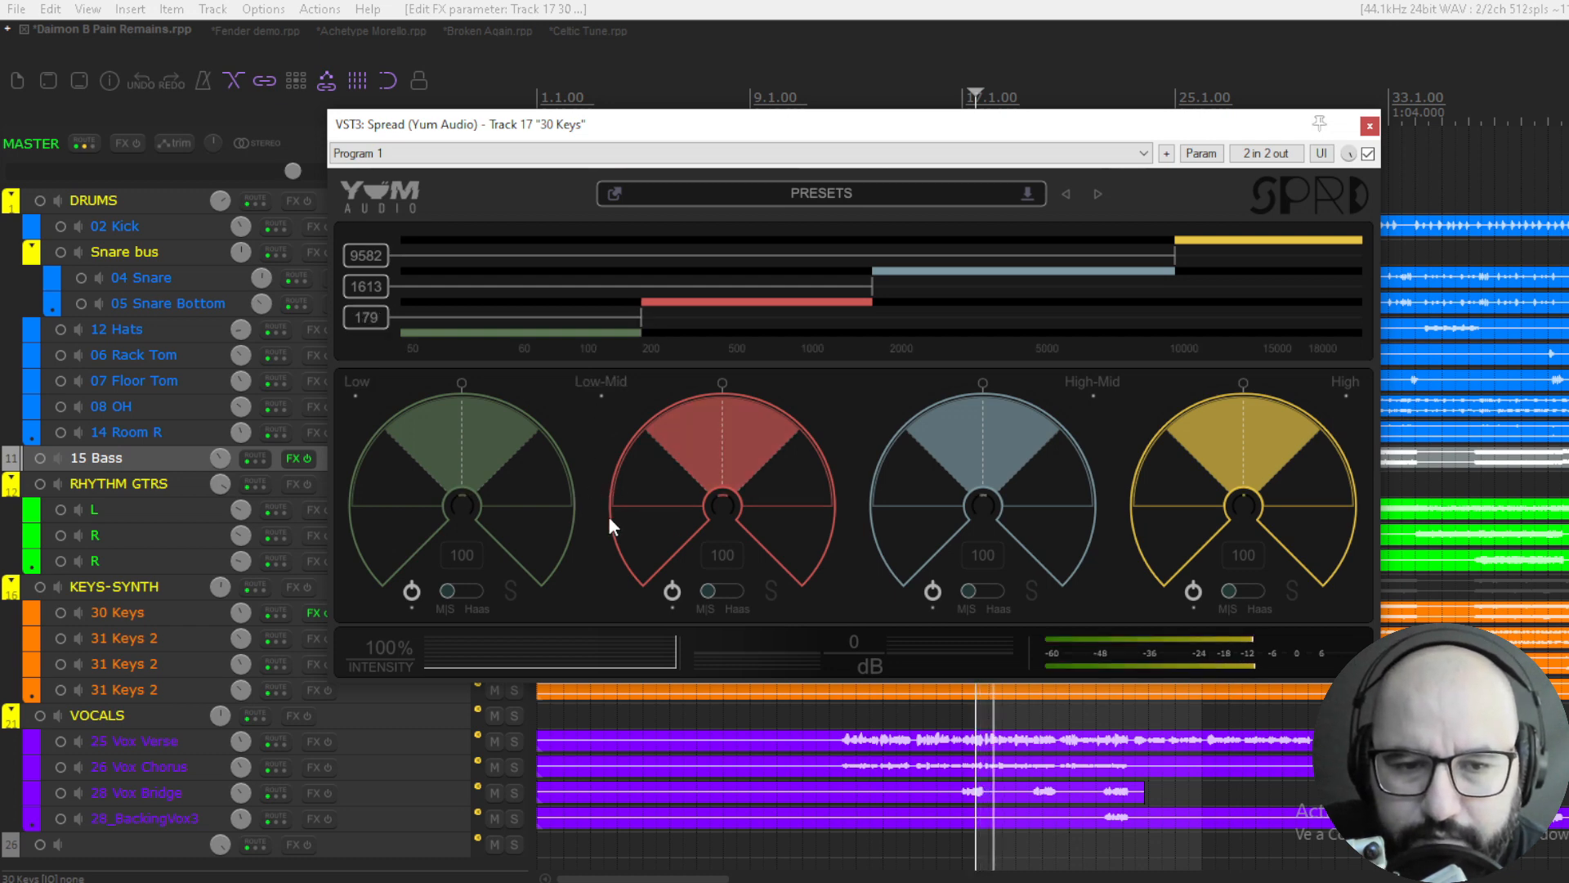
{"action": "left_click", "coordinate": [511, 585]}
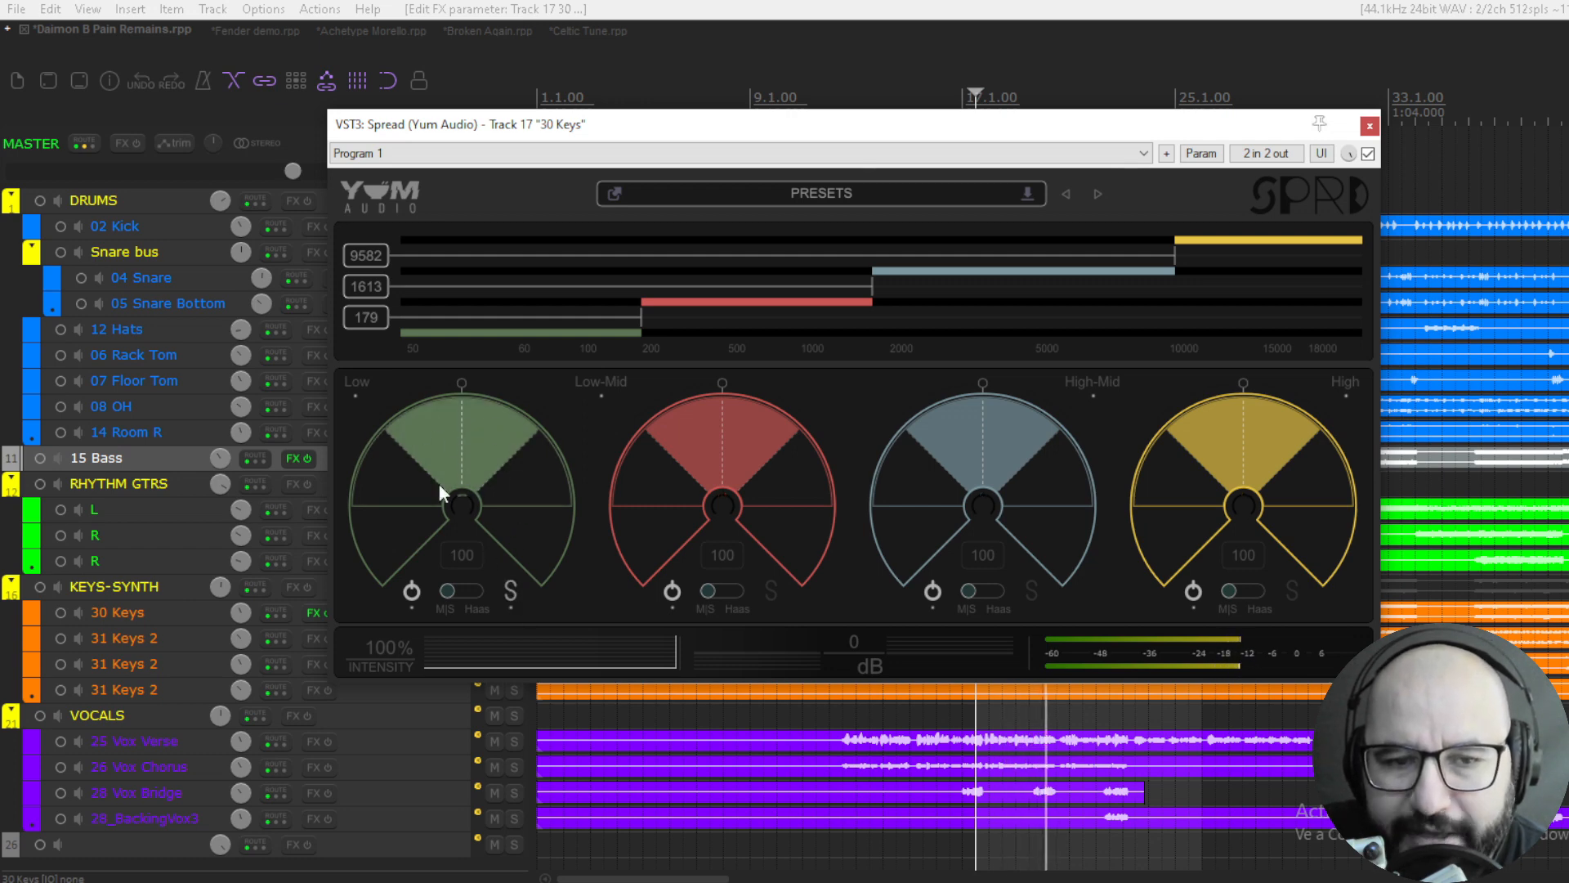
{"action": "mouse_move", "coordinate": [459, 388]}
{"action": "left_mouse_down"}
{"action": "mouse_move", "coordinate": [405, 420]}
{"action": "mouse_move", "coordinate": [358, 543]}
{"action": "mouse_move", "coordinate": [433, 405]}
{"action": "mouse_move", "coordinate": [543, 474]}
{"action": "mouse_move", "coordinate": [549, 569]}
{"action": "mouse_move", "coordinate": [535, 507]}
{"action": "mouse_move", "coordinate": [490, 446]}
{"action": "mouse_move", "coordinate": [409, 439]}
{"action": "mouse_move", "coordinate": [380, 468]}
{"action": "mouse_move", "coordinate": [472, 449]}
{"action": "mouse_move", "coordinate": [467, 417]}
{"action": "left_mouse_up"}
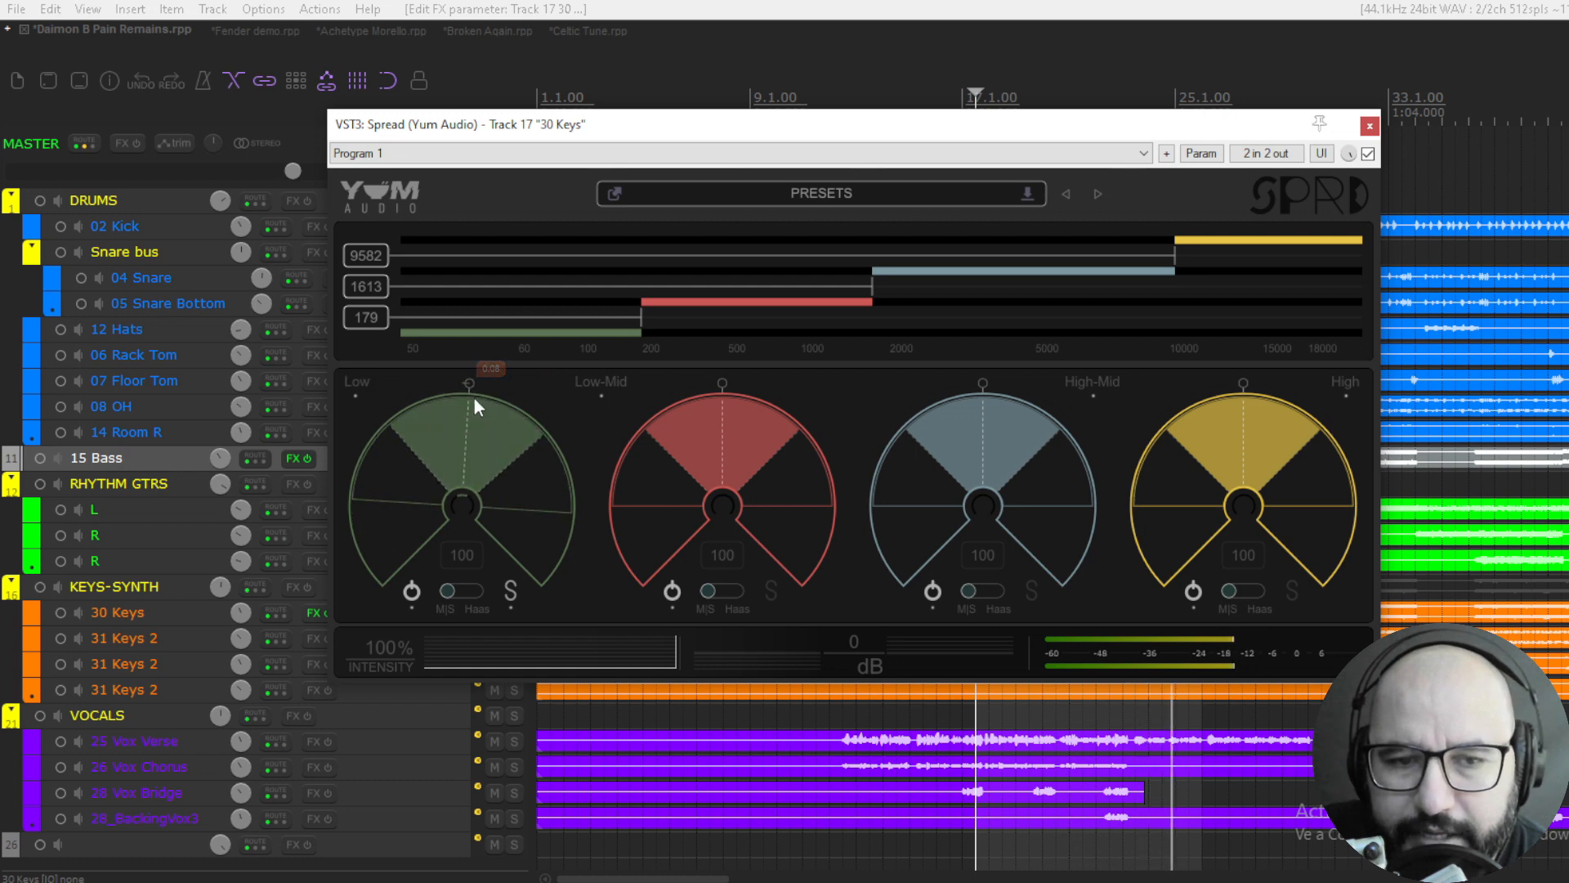
{"action": "double_click", "coordinate": [469, 389]}
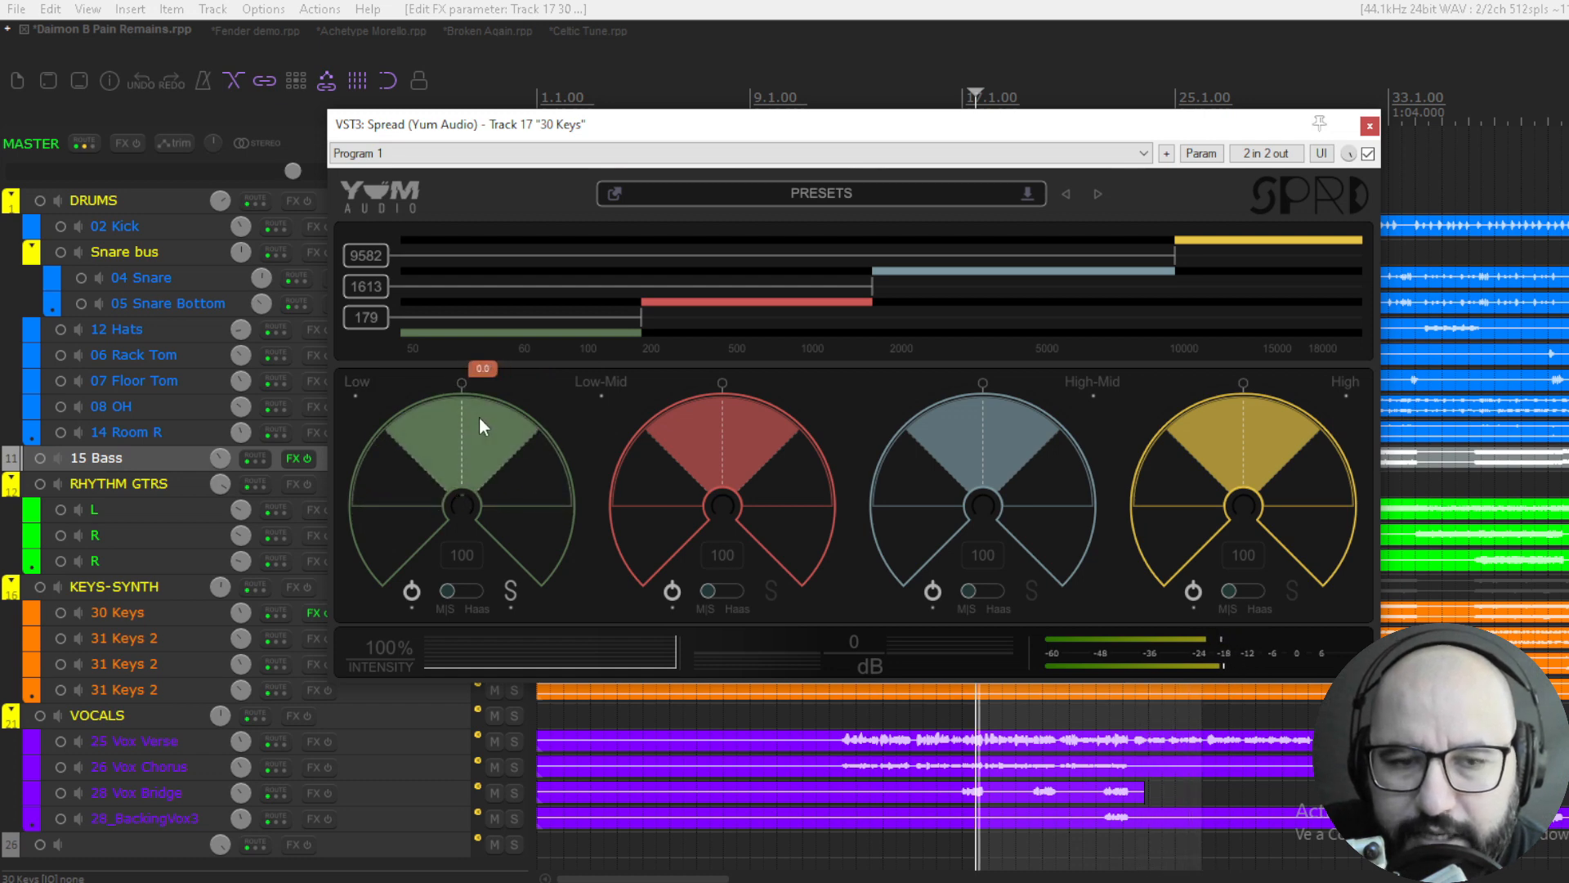
{"action": "key", "text": "space"}
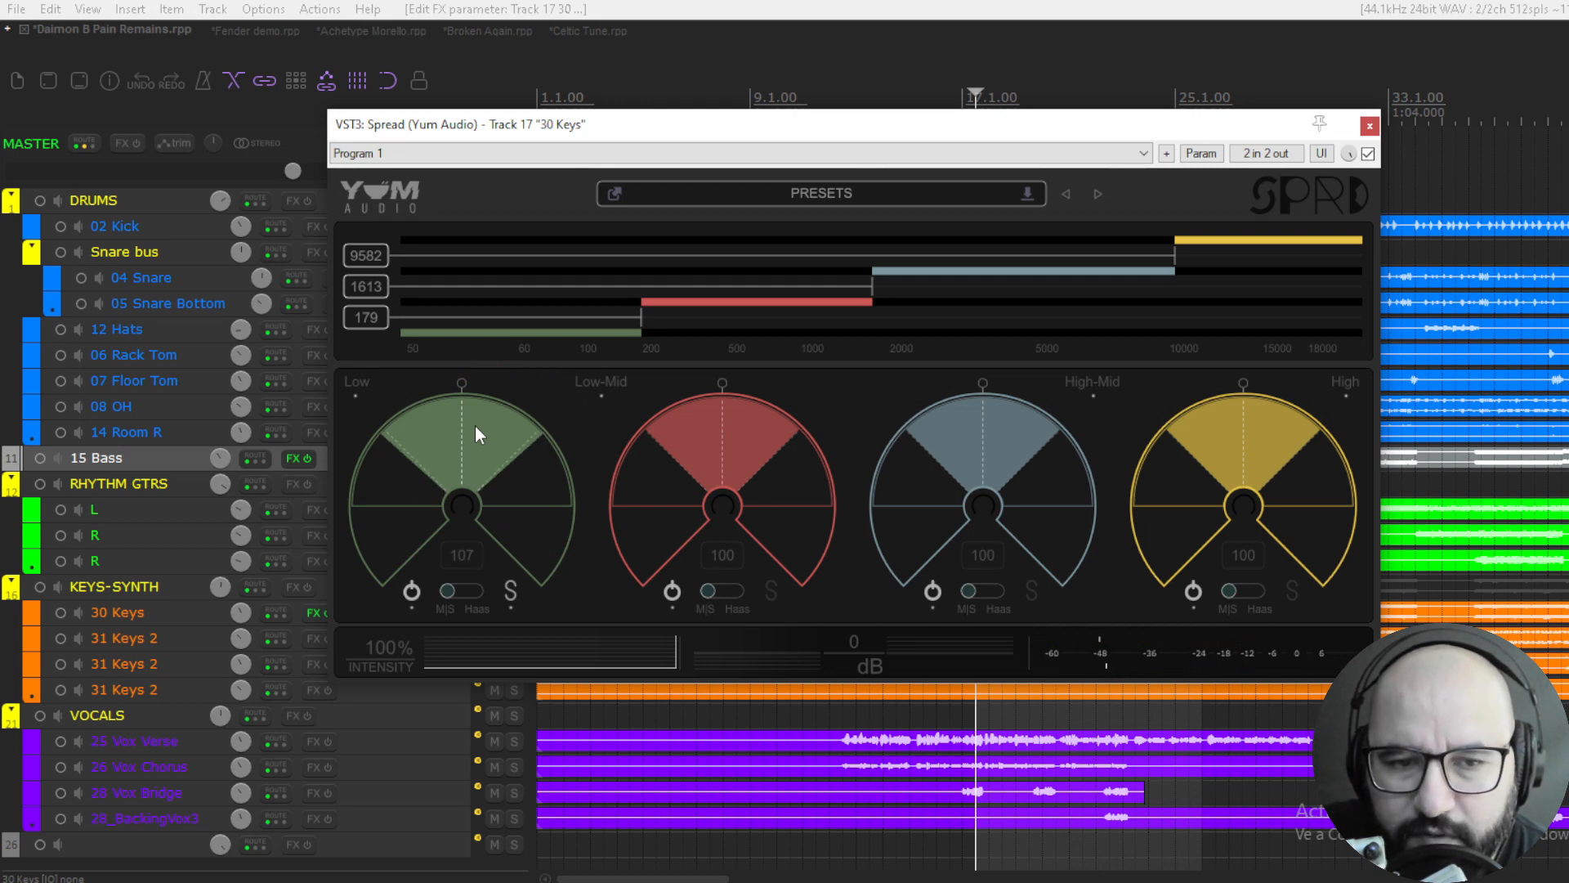
- Audition the Low band's width at 200 and at 0, and reset it to 100
{"action": "left_click_drag", "start_coordinate": [473, 415], "coordinate": [479, 251]}
{"action": "key", "text": "space"}
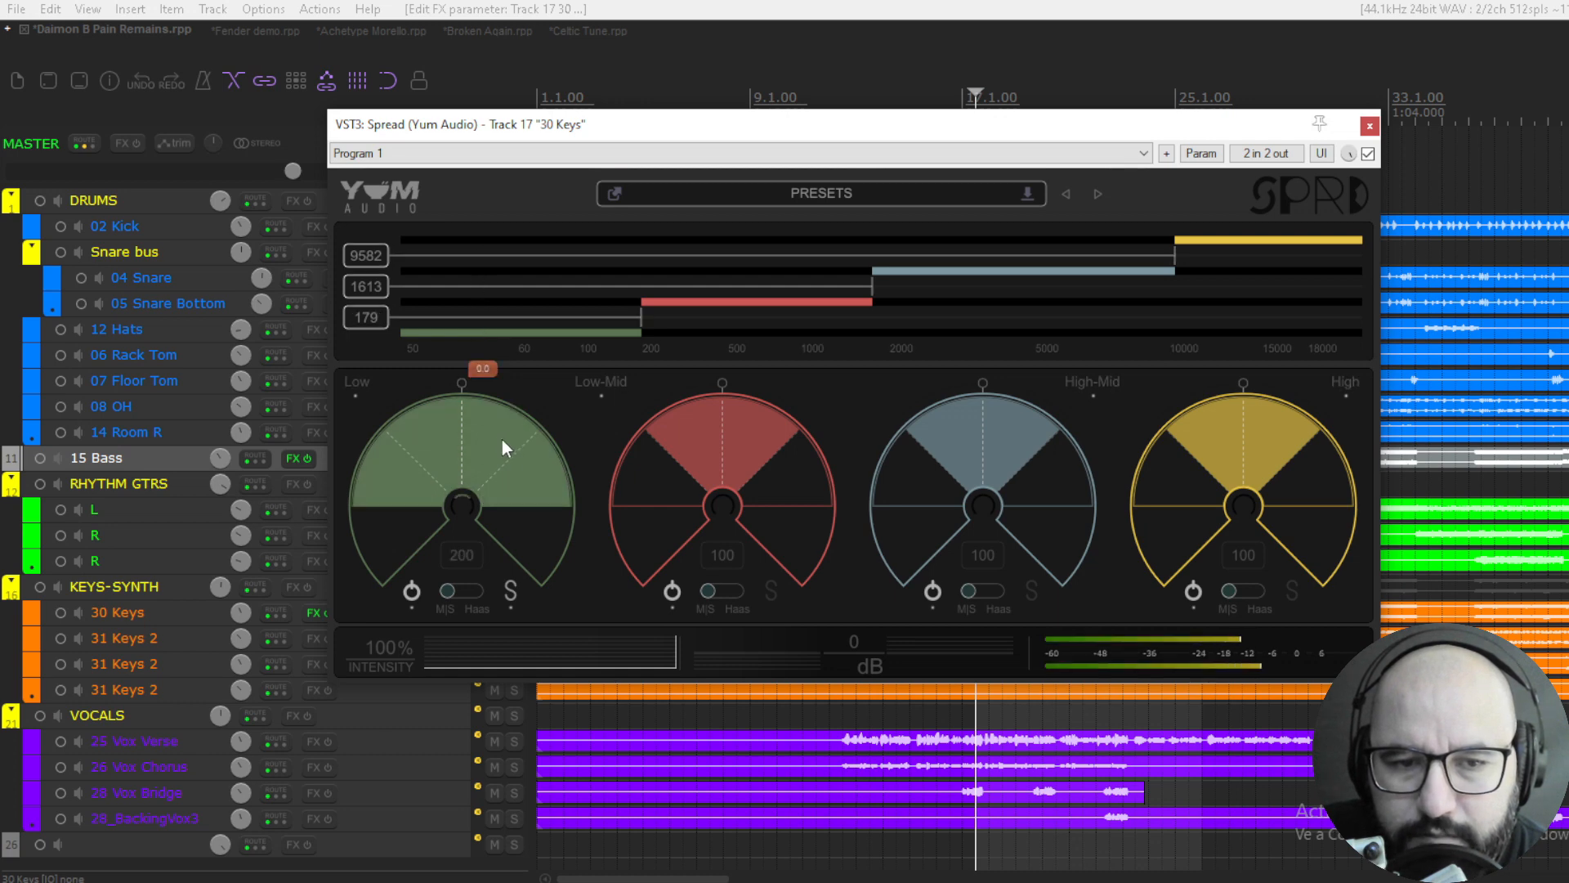
{"action": "left_click_drag", "start_coordinate": [489, 450], "coordinate": [483, 754]}
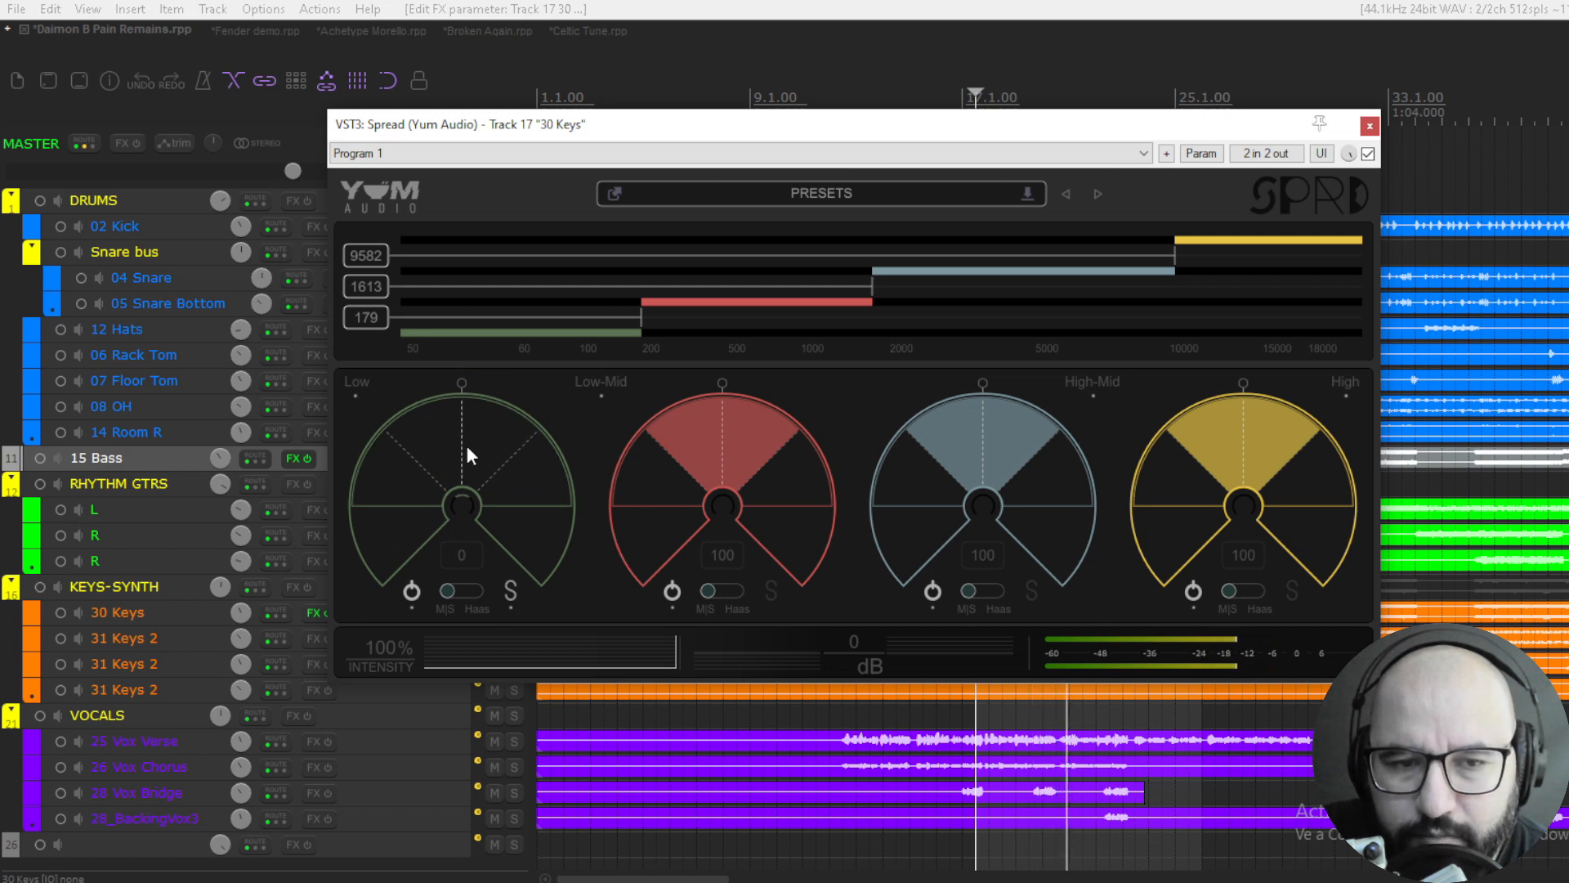
{"action": "left_click_drag", "start_coordinate": [468, 444], "coordinate": [431, 420]}
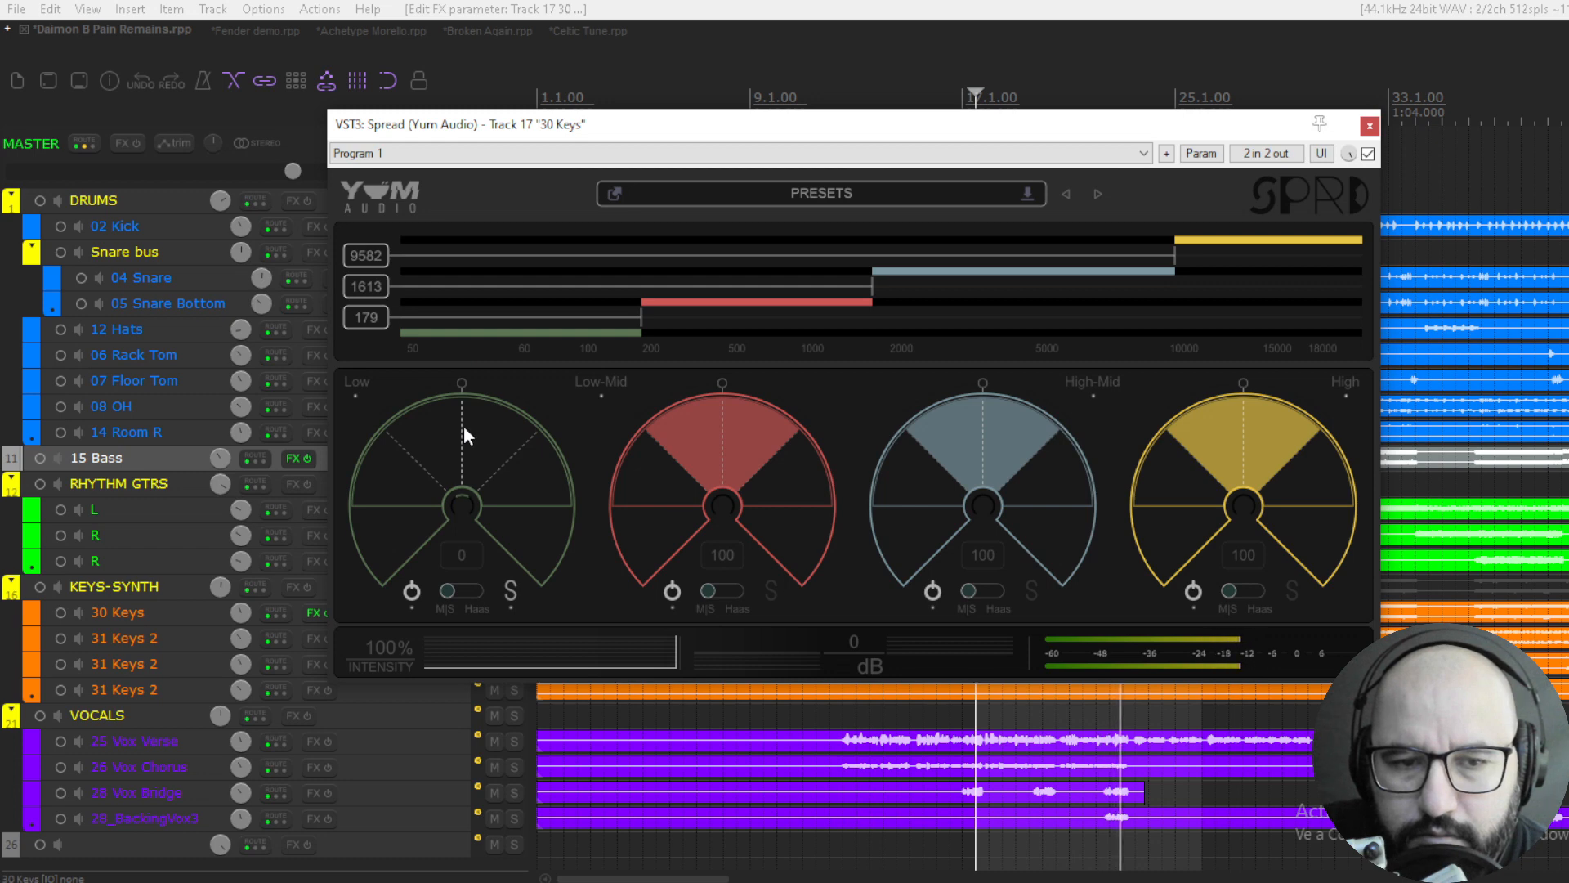
{"action": "double_click", "coordinate": [464, 425]}
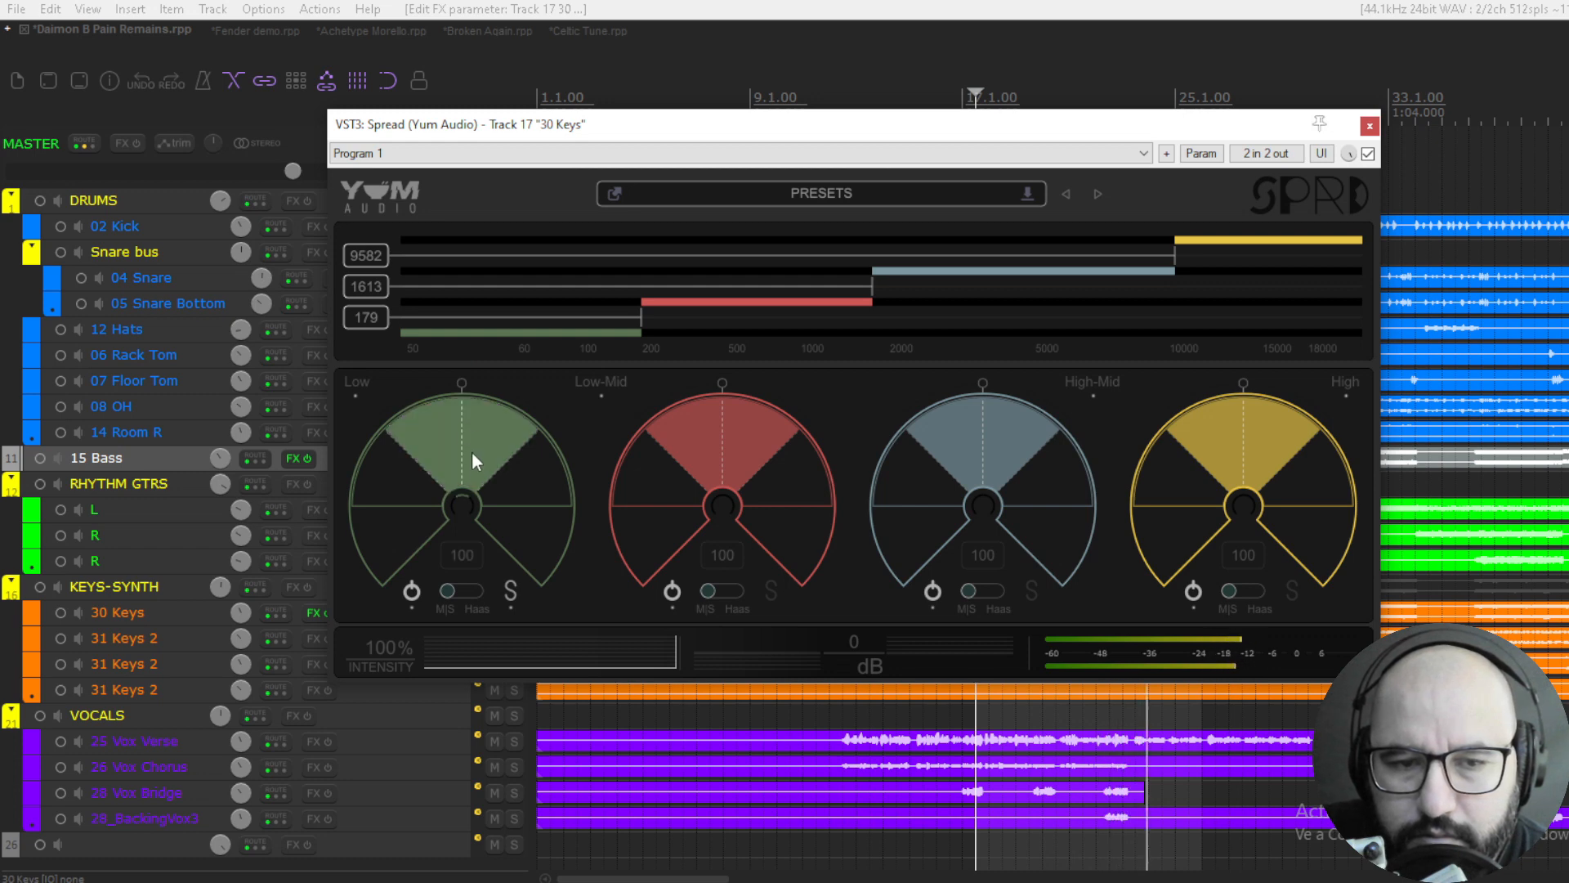
{"action": "key", "text": "space"}
- Bypass and re-enable the Low band, and do the same with the Low-Mid band
{"action": "left_click", "coordinate": [411, 591]}
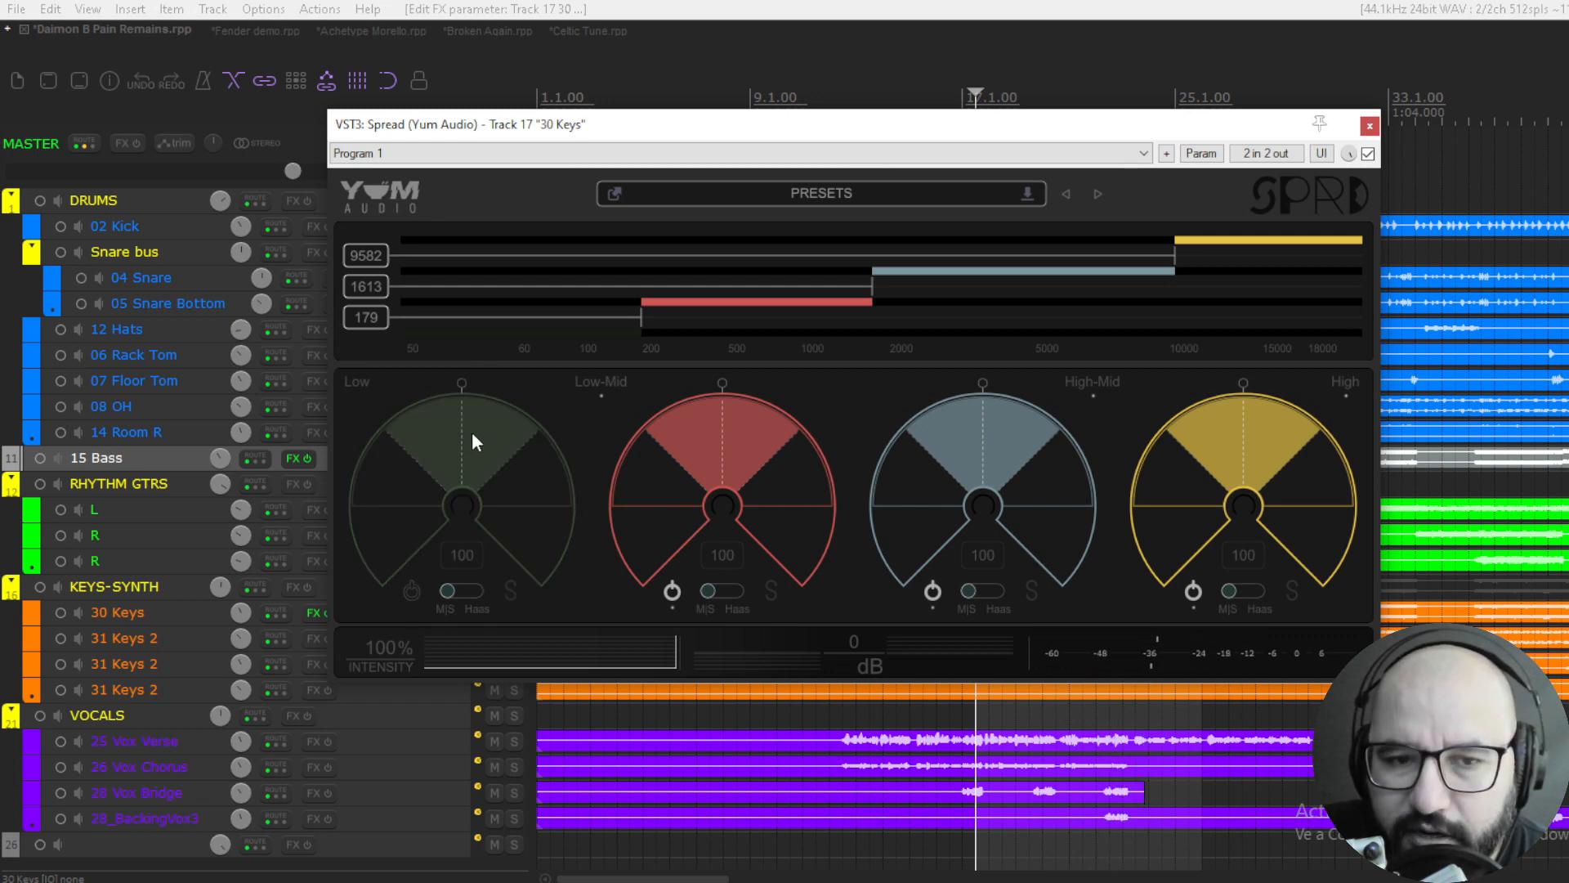
{"action": "left_click", "coordinate": [410, 591]}
{"action": "left_click", "coordinate": [671, 591]}
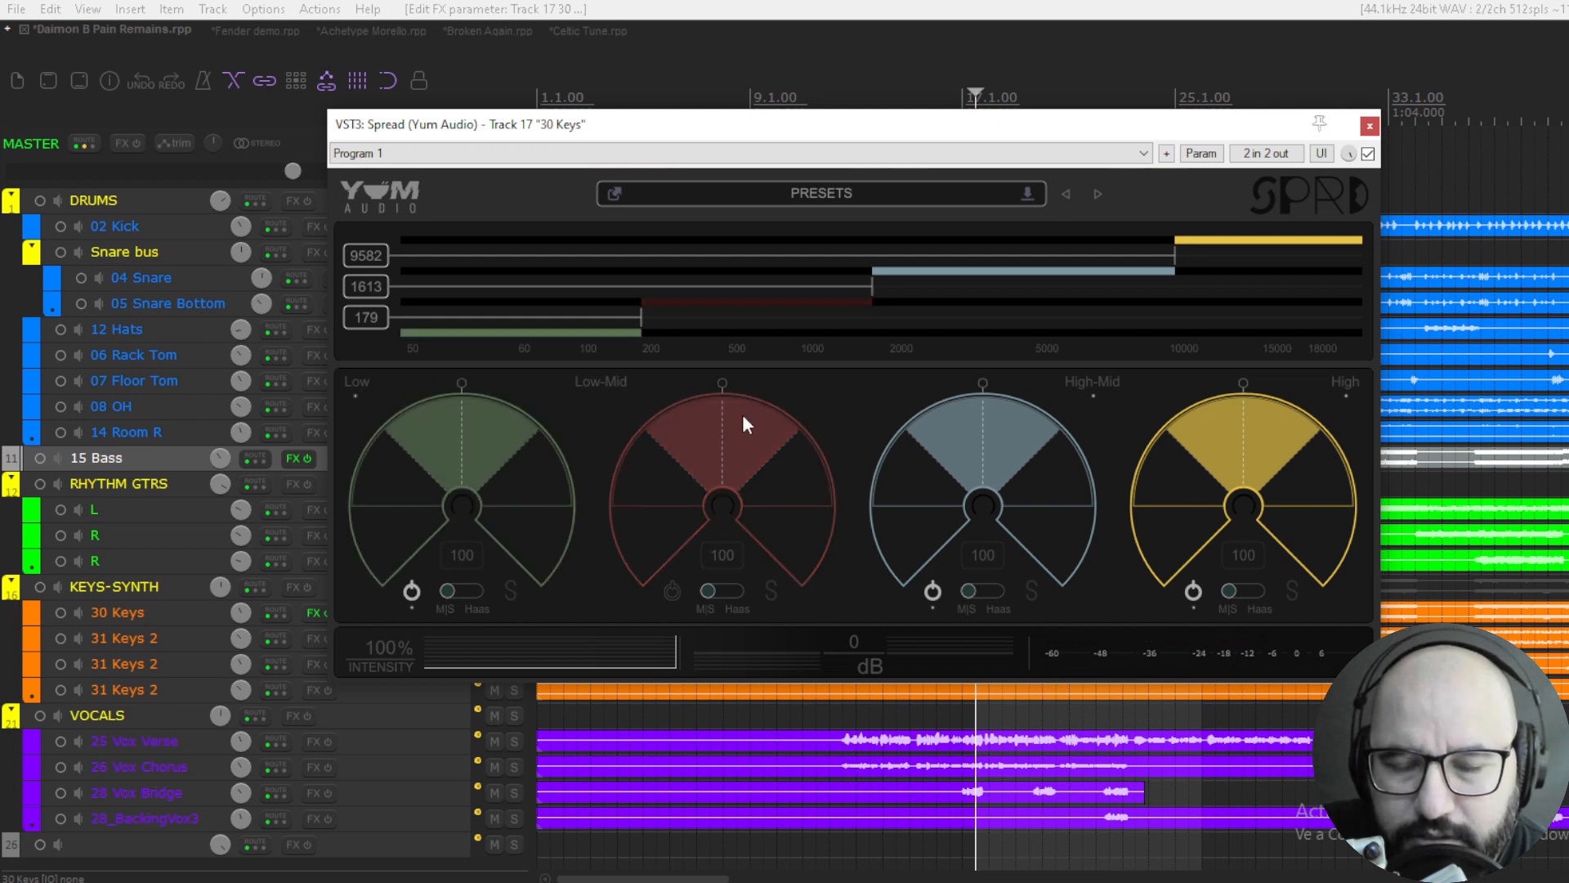
{"action": "left_click", "coordinate": [672, 590]}
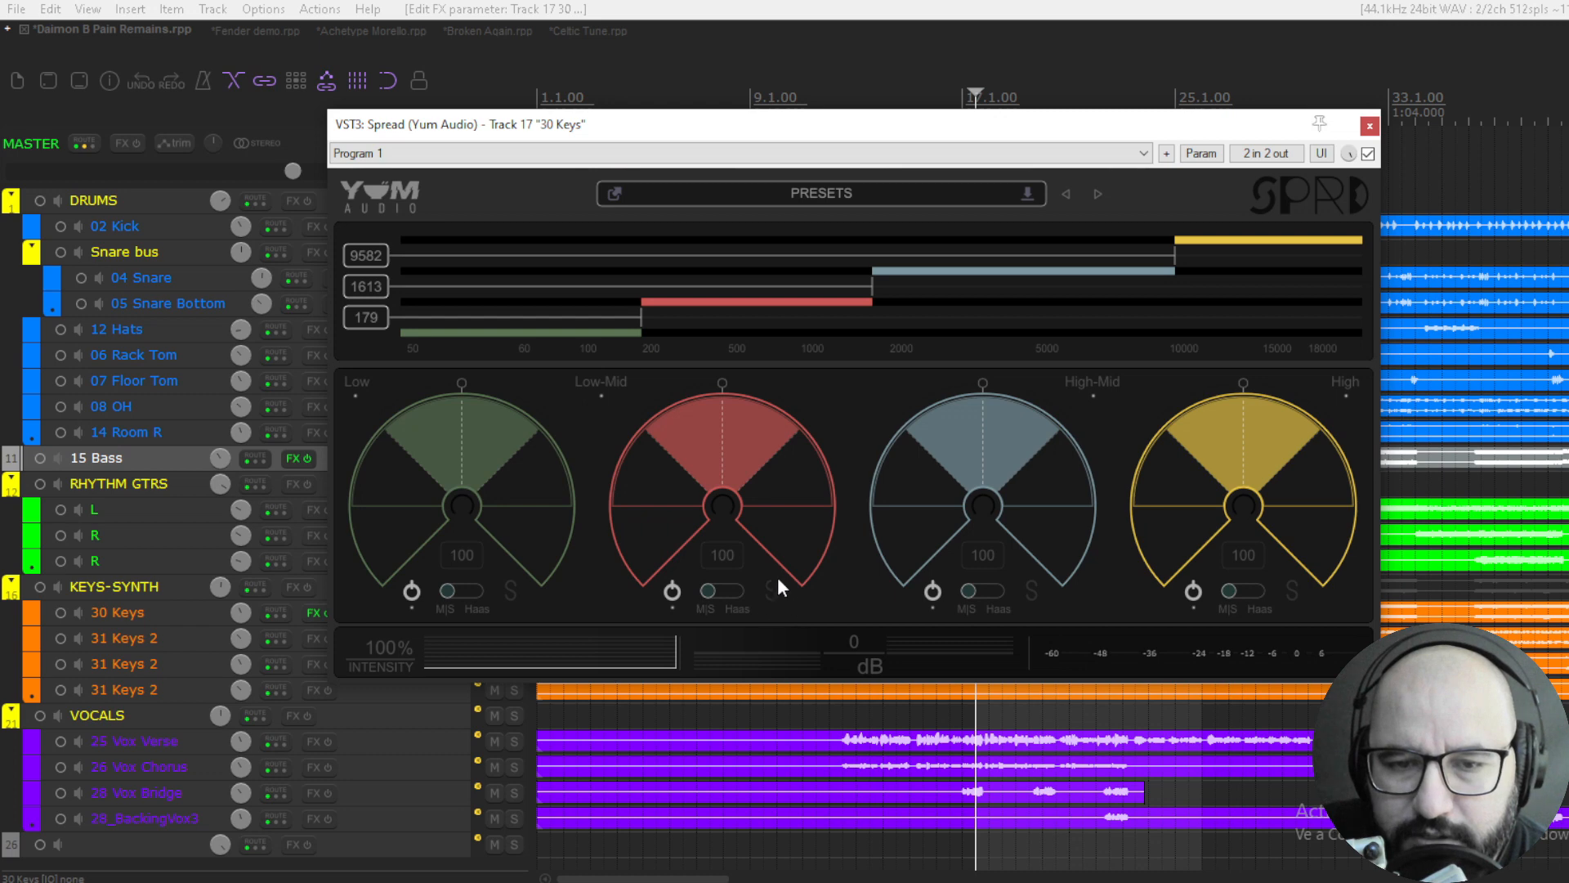
- Solo the Low-Mid band during playback, try different width and pan settings and reset them to 100 and centre
{"action": "key", "text": "space"}
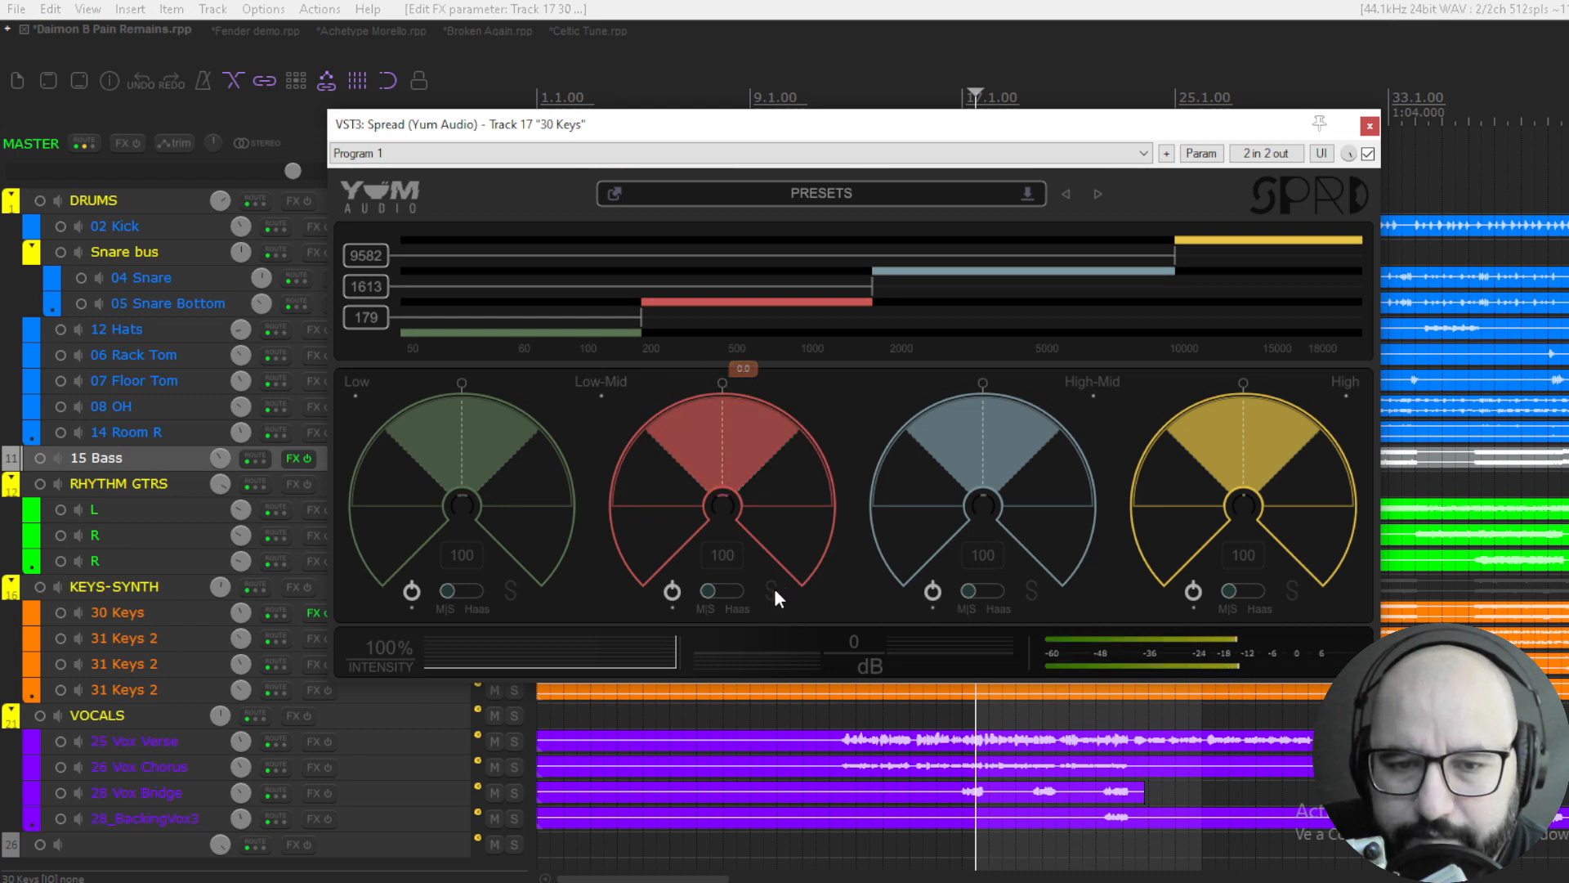
{"action": "left_click", "coordinate": [772, 594]}
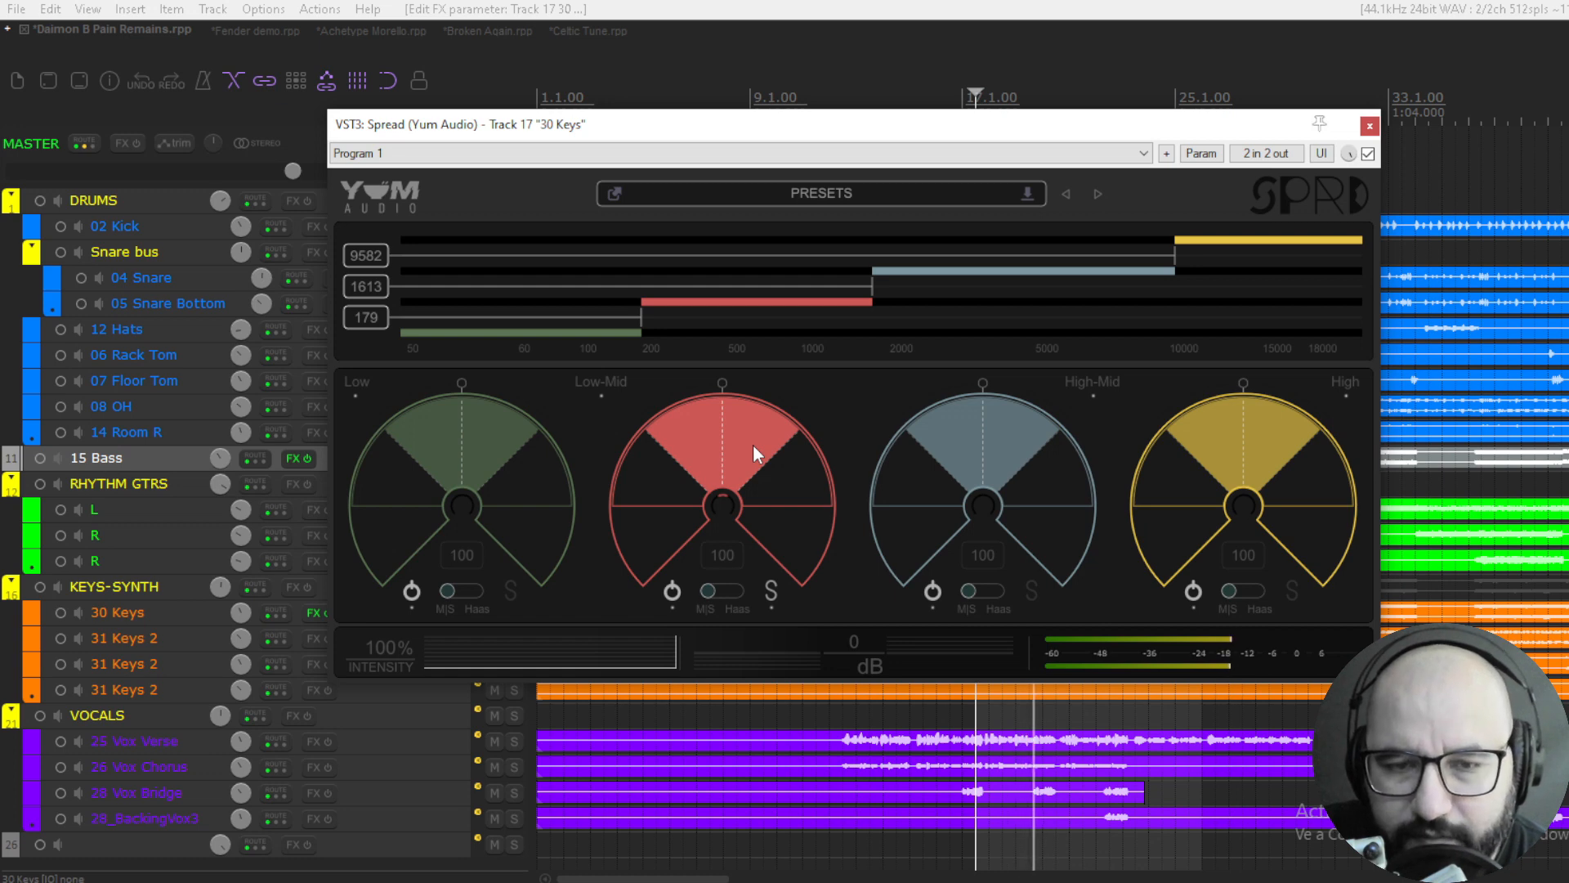
{"action": "left_click_drag", "start_coordinate": [718, 430], "coordinate": [709, 581]}
{"action": "left_click_drag", "start_coordinate": [751, 378], "coordinate": [744, 409]}
{"action": "double_click", "coordinate": [744, 409]}
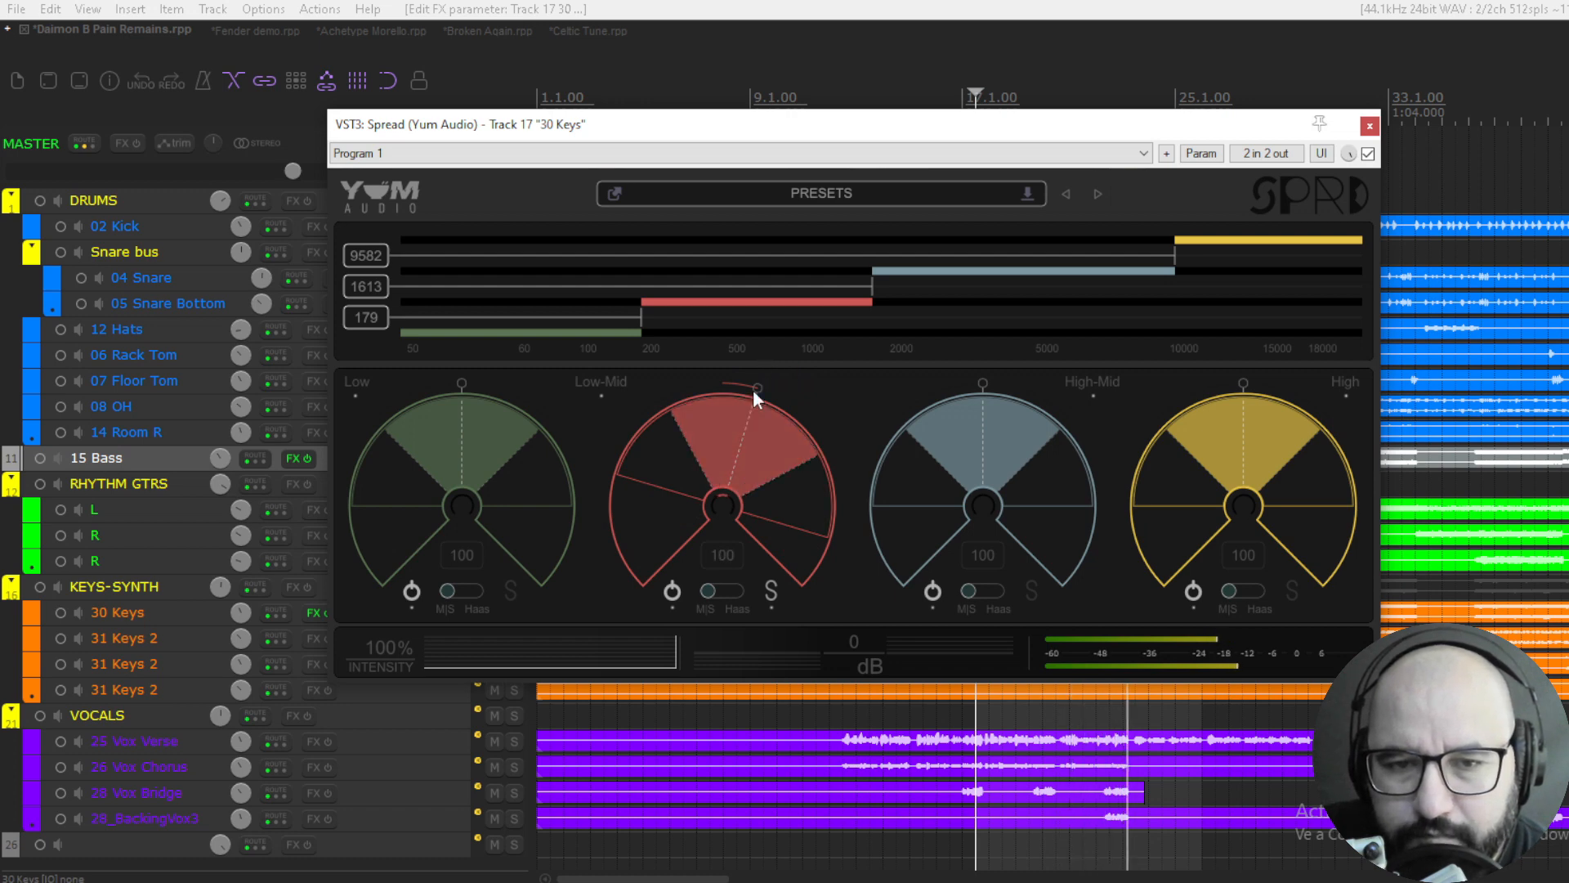
{"action": "double_click", "coordinate": [757, 384]}
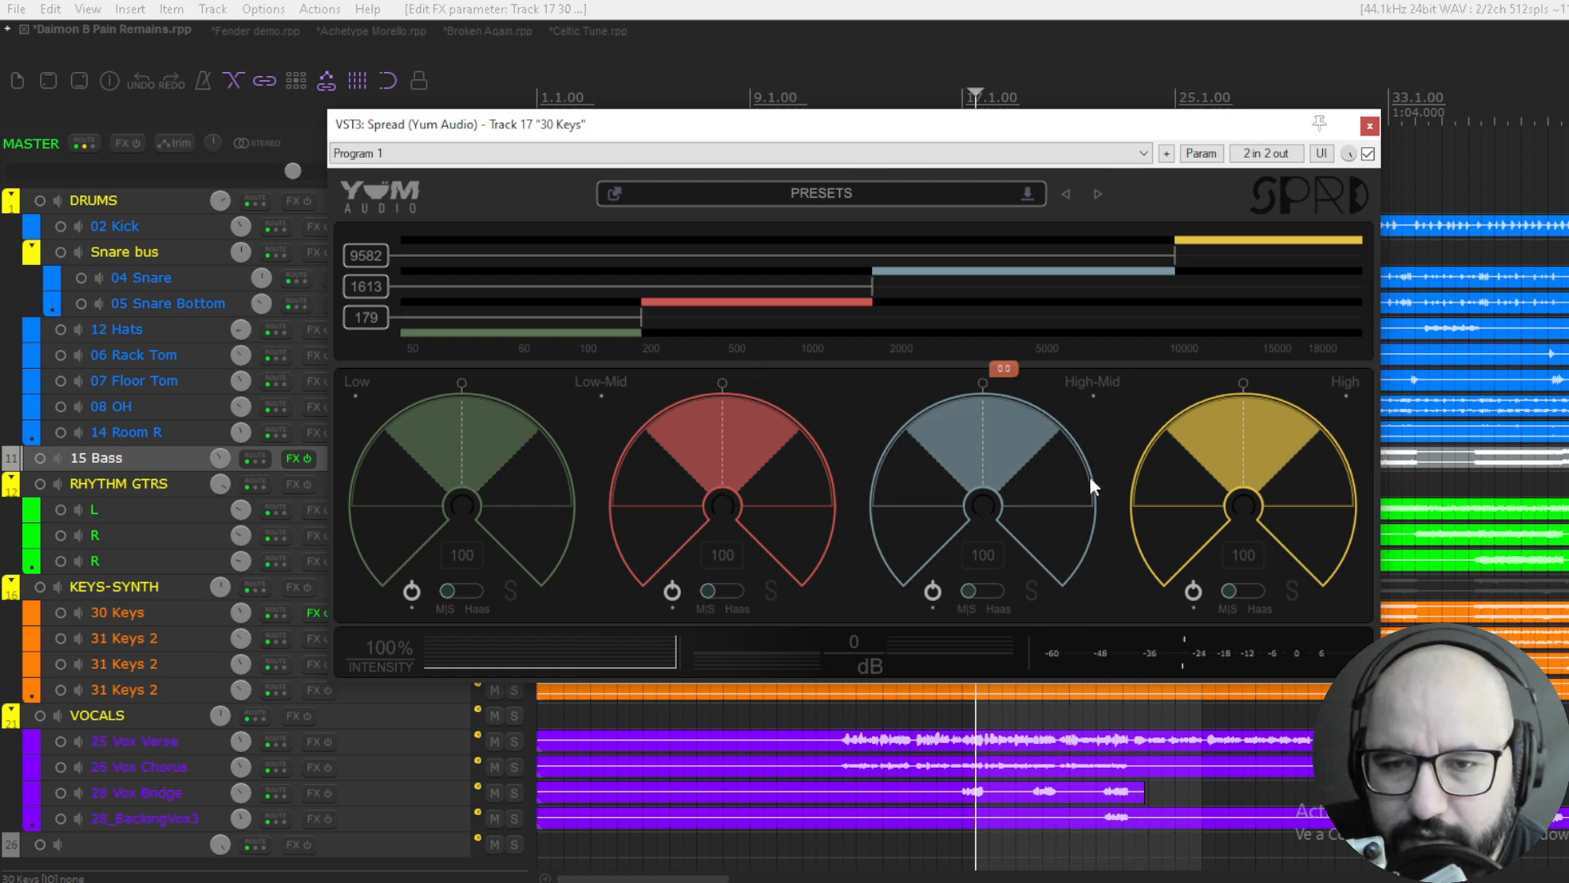
- Solo the High-Mid band and set its crossovers to about 2127 Hz and 8108 Hz during playback
{"action": "left_click", "coordinate": [1032, 592]}
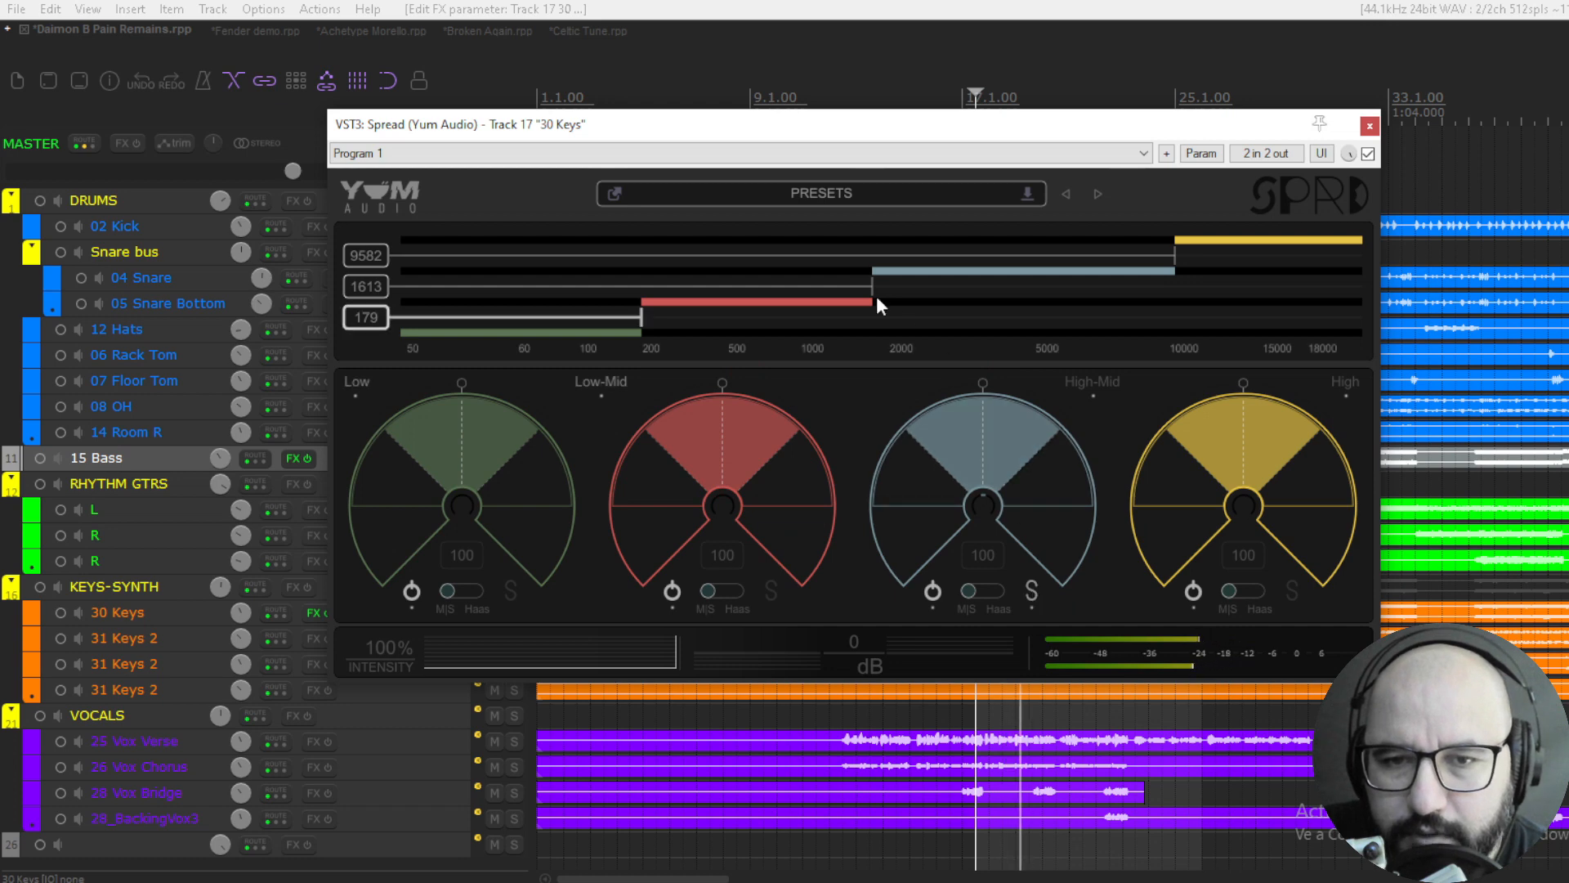
{"action": "left_click_drag", "start_coordinate": [877, 296], "coordinate": [910, 296]}
{"action": "left_click_drag", "start_coordinate": [1175, 255], "coordinate": [1140, 254]}
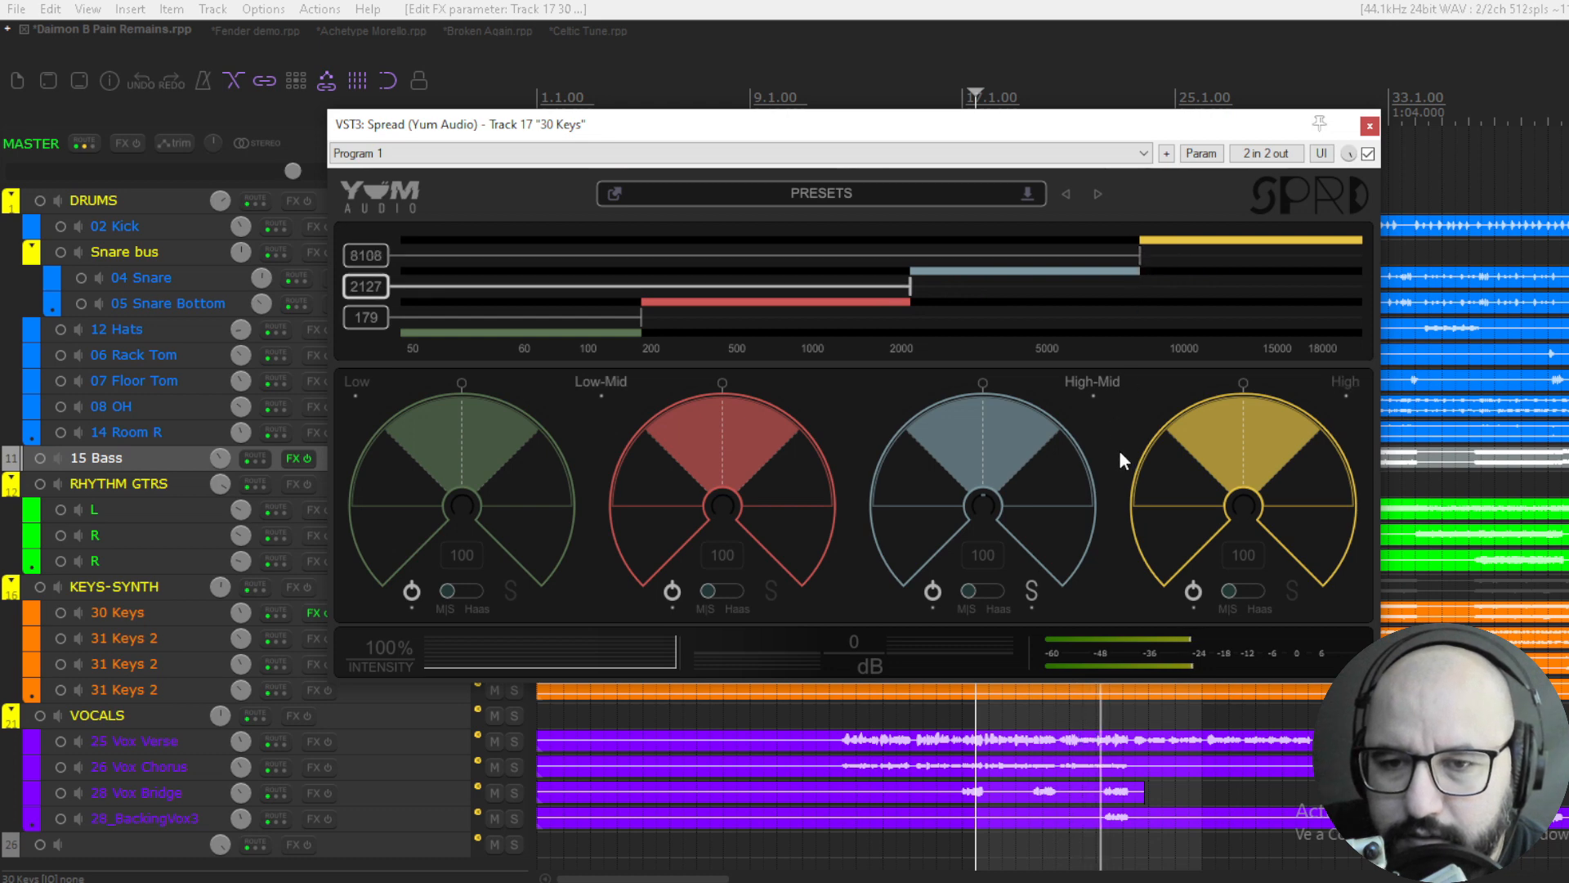
- Try panning the High-Mid band off centre, reset it to 0 and stop playback
{"action": "left_click_drag", "start_coordinate": [1023, 548], "coordinate": [957, 518]}
{"action": "double_click", "coordinate": [940, 444]}
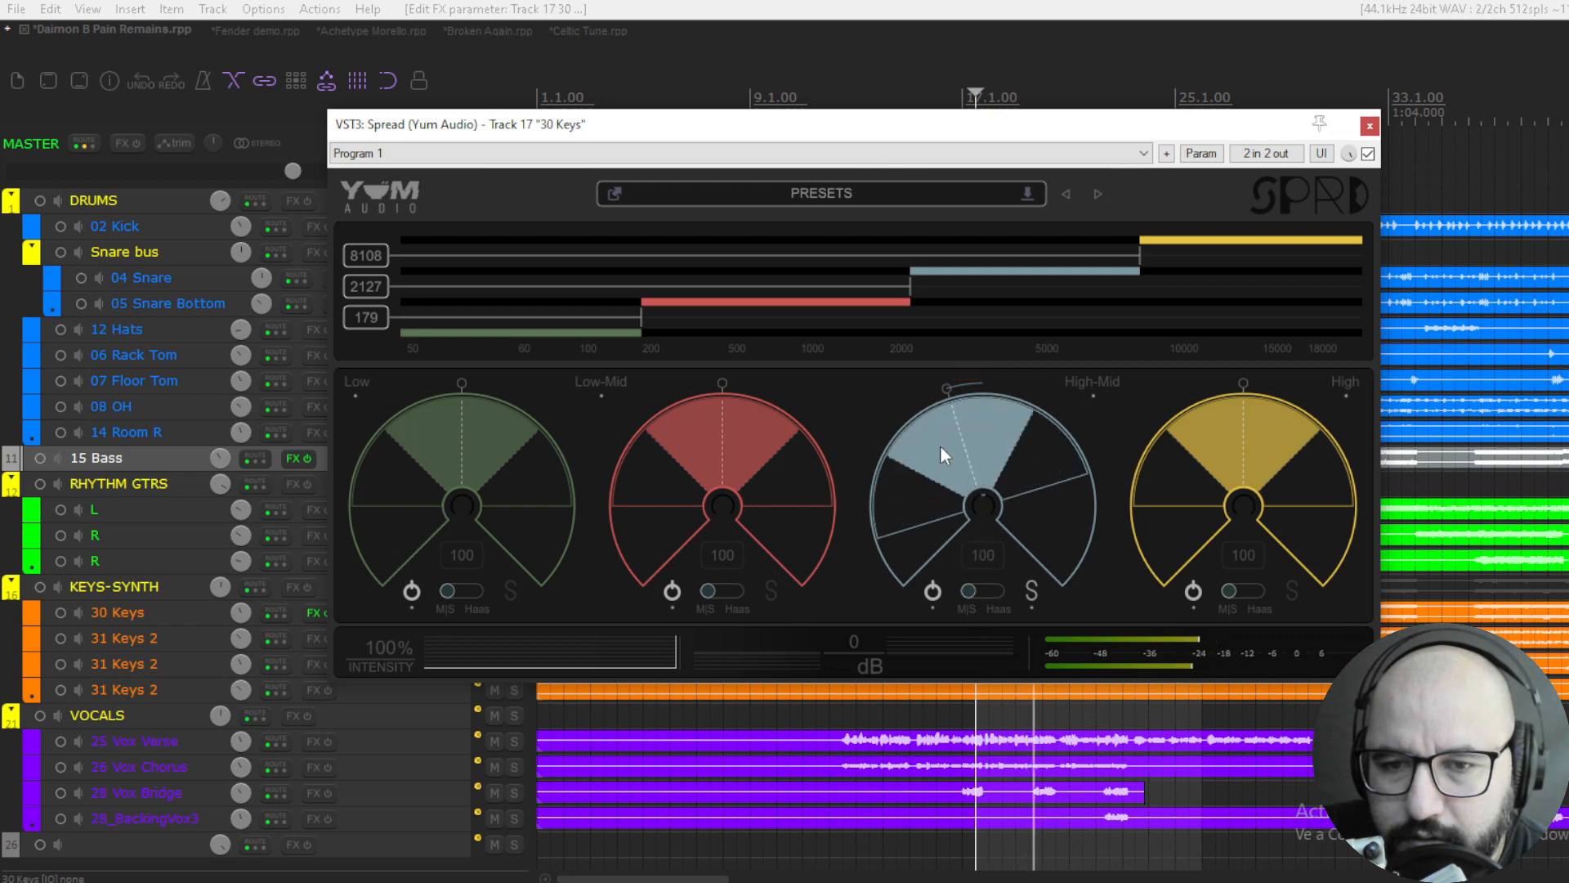
{"action": "left_click_drag", "start_coordinate": [949, 395], "coordinate": [951, 392]}
{"action": "double_click", "coordinate": [950, 390]}
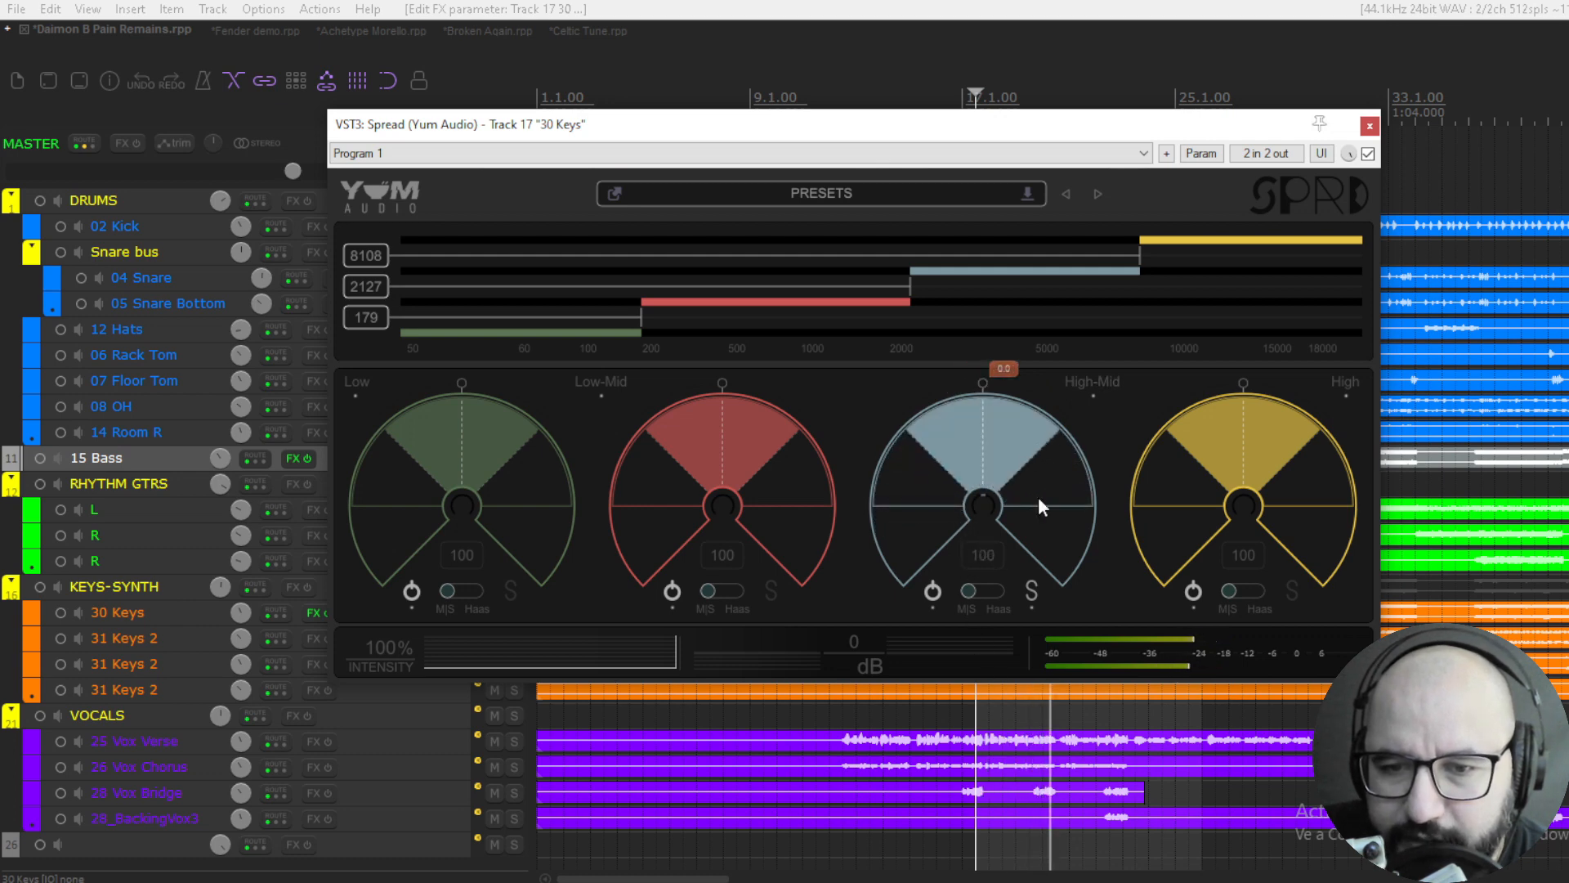
{"action": "key", "text": "space"}
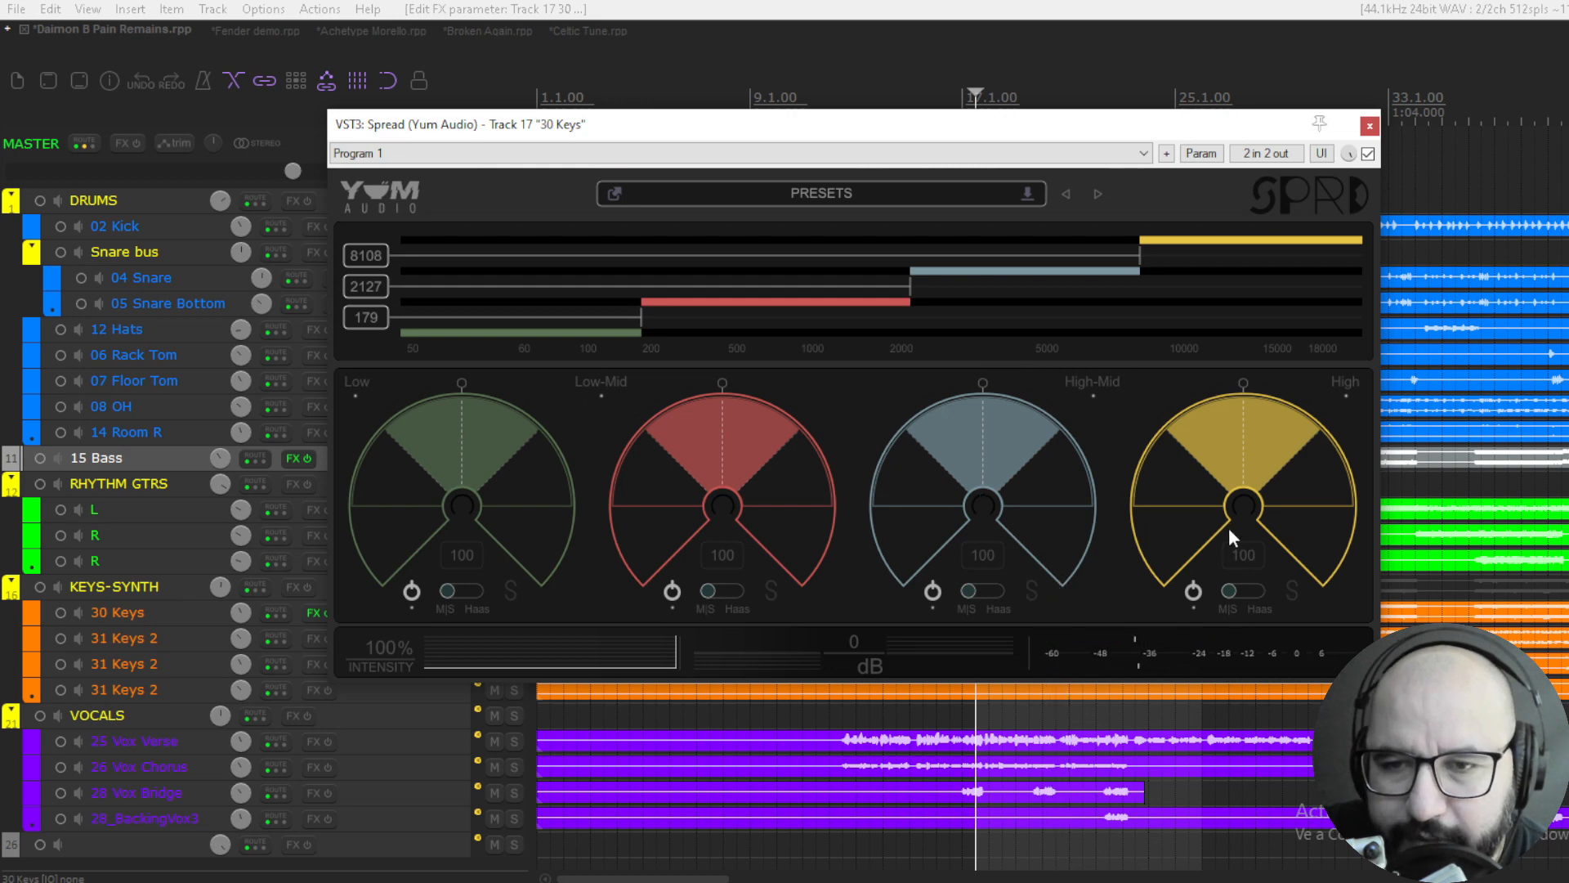
- Solo the High band during playback, try panning it off centre and reset its pan
{"action": "key", "text": "space"}
{"action": "left_click", "coordinate": [1289, 591]}
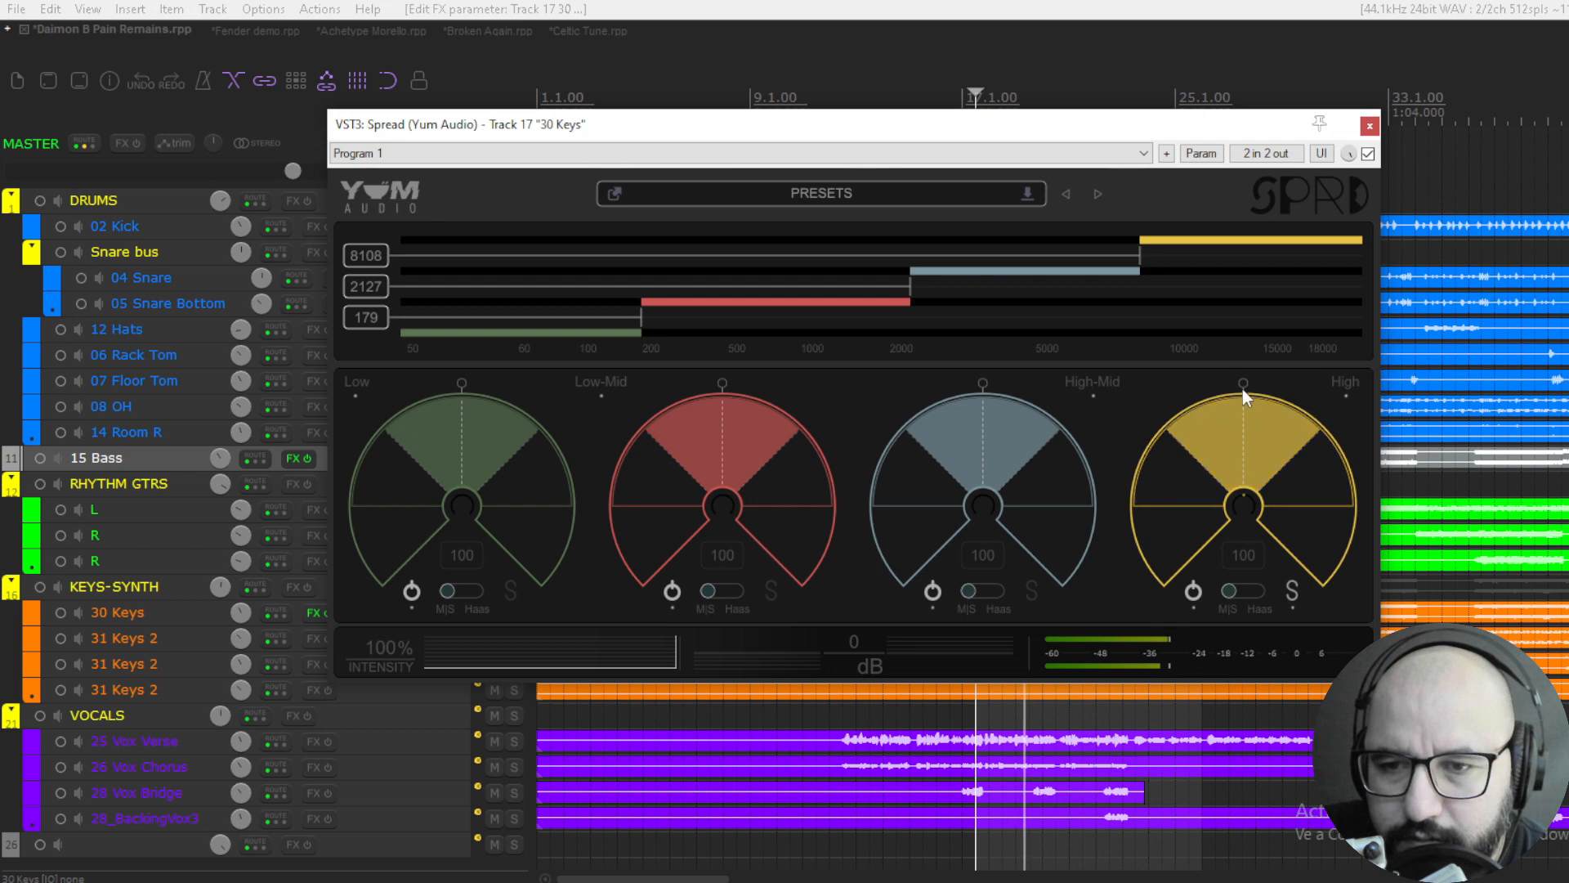
{"action": "left_click_drag", "start_coordinate": [1242, 389], "coordinate": [1278, 429]}
{"action": "double_click", "coordinate": [1285, 390]}
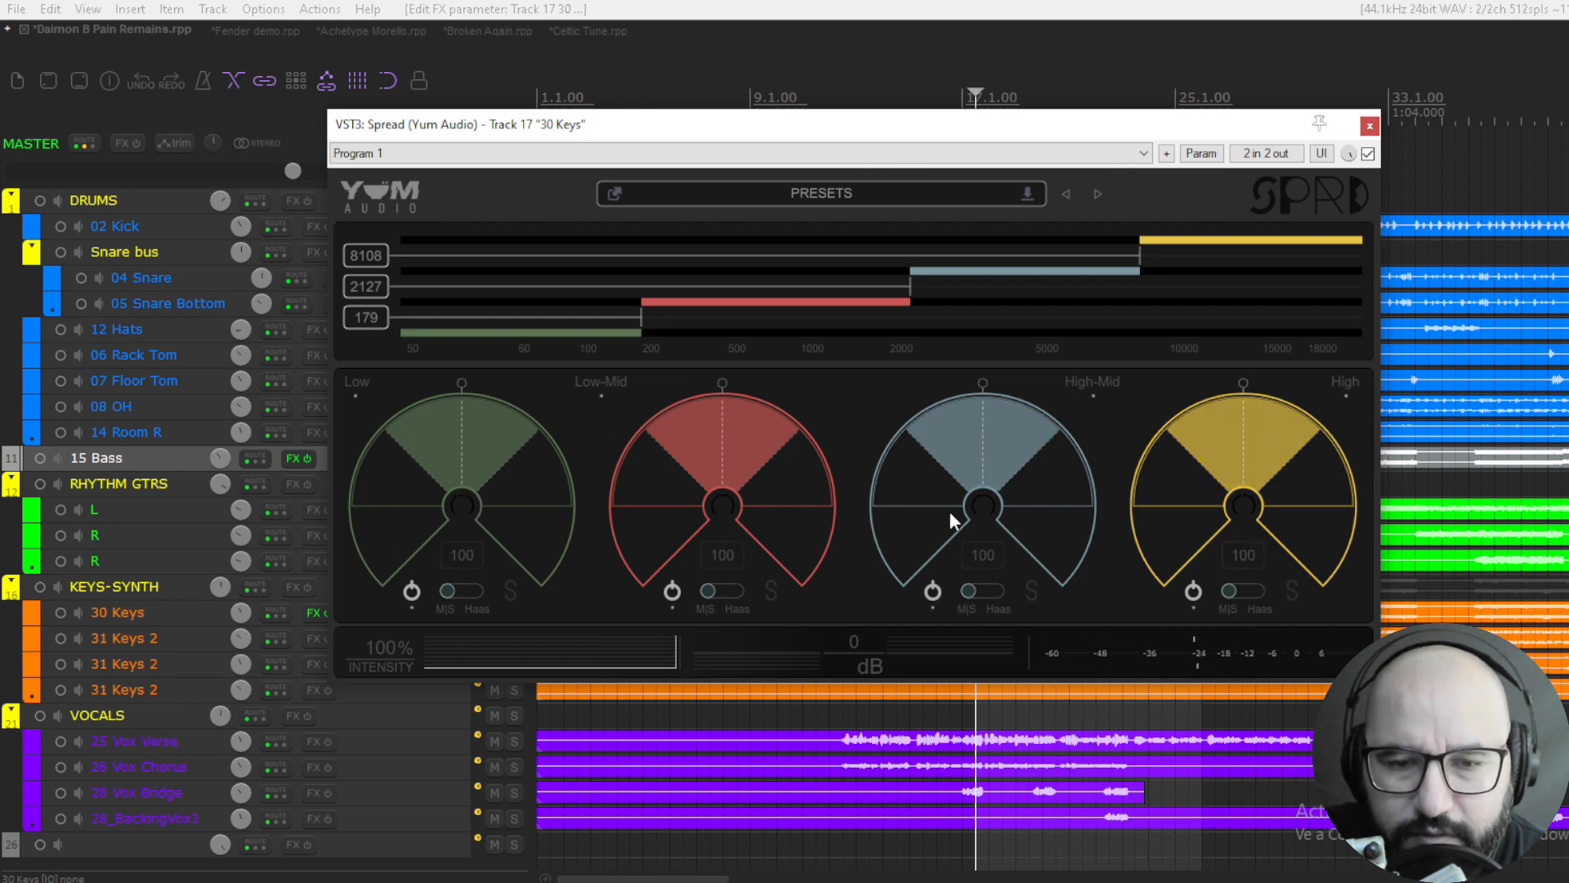
- Try Haas mode on the Low-Mid band with its pan off centre, compare it with M/S and restore M/S
{"action": "left_click", "coordinate": [707, 590]}
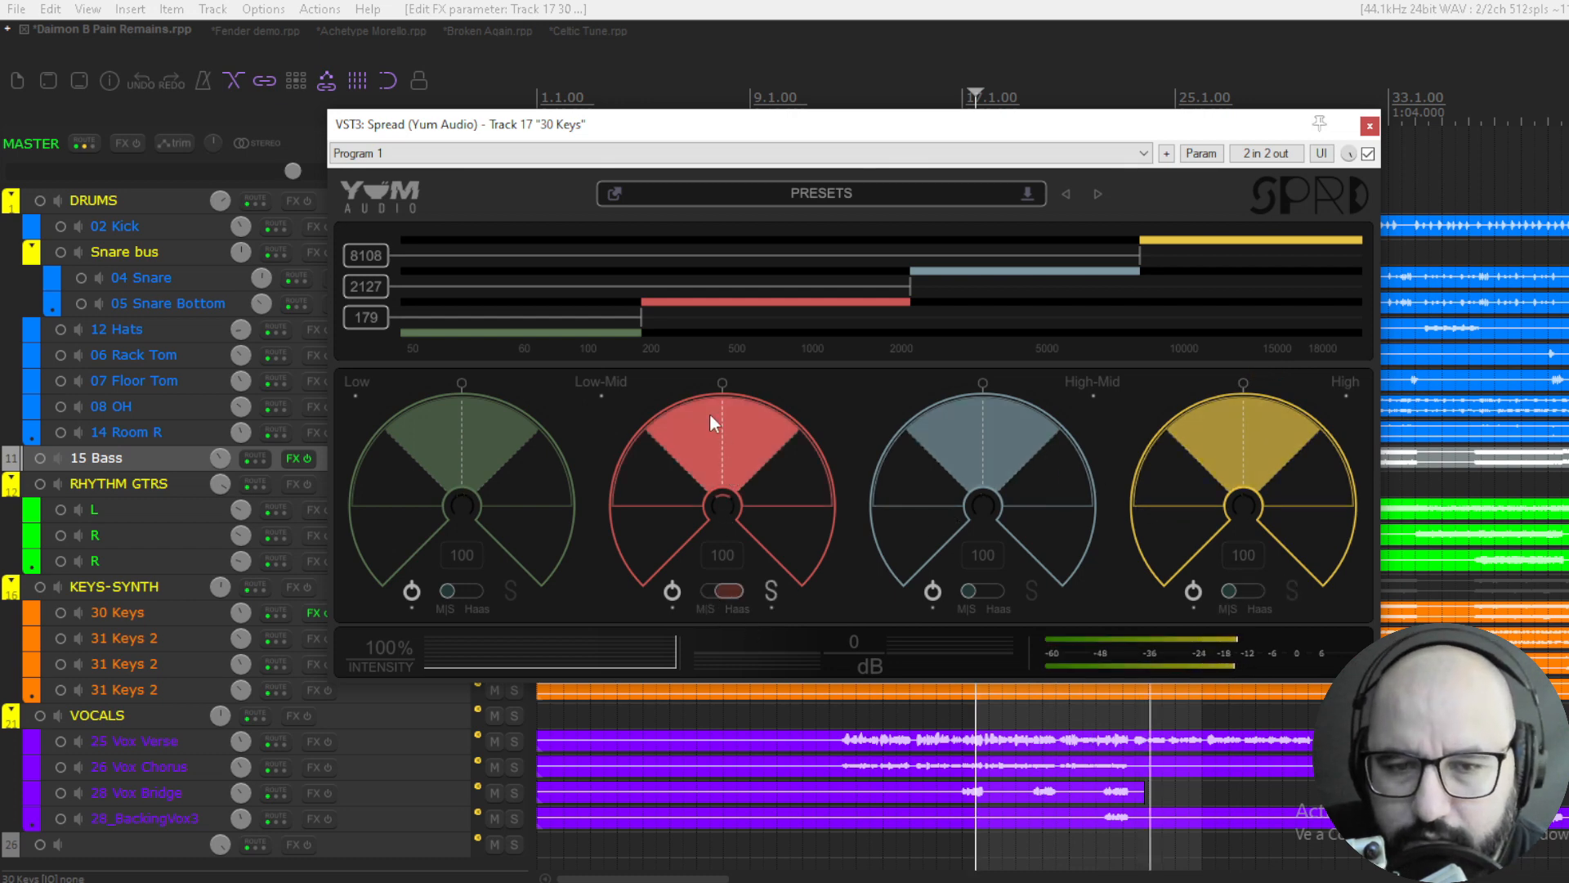
{"action": "left_click_drag", "start_coordinate": [721, 384], "coordinate": [790, 464]}
{"action": "left_click", "coordinate": [726, 590]}
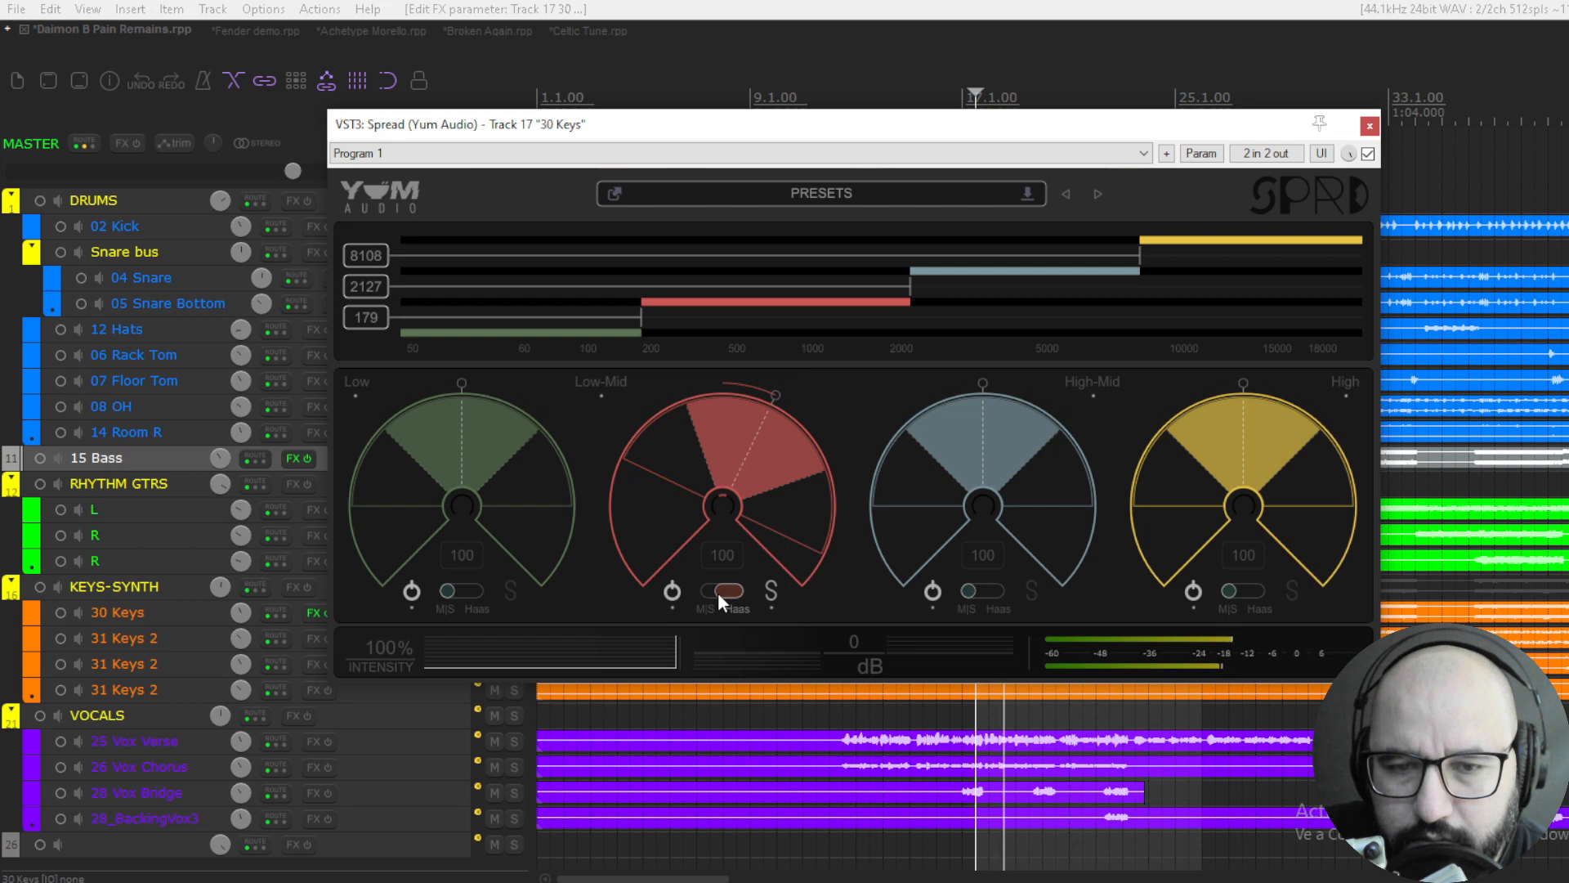
{"action": "left_click_drag", "start_coordinate": [775, 394], "coordinate": [792, 433]}
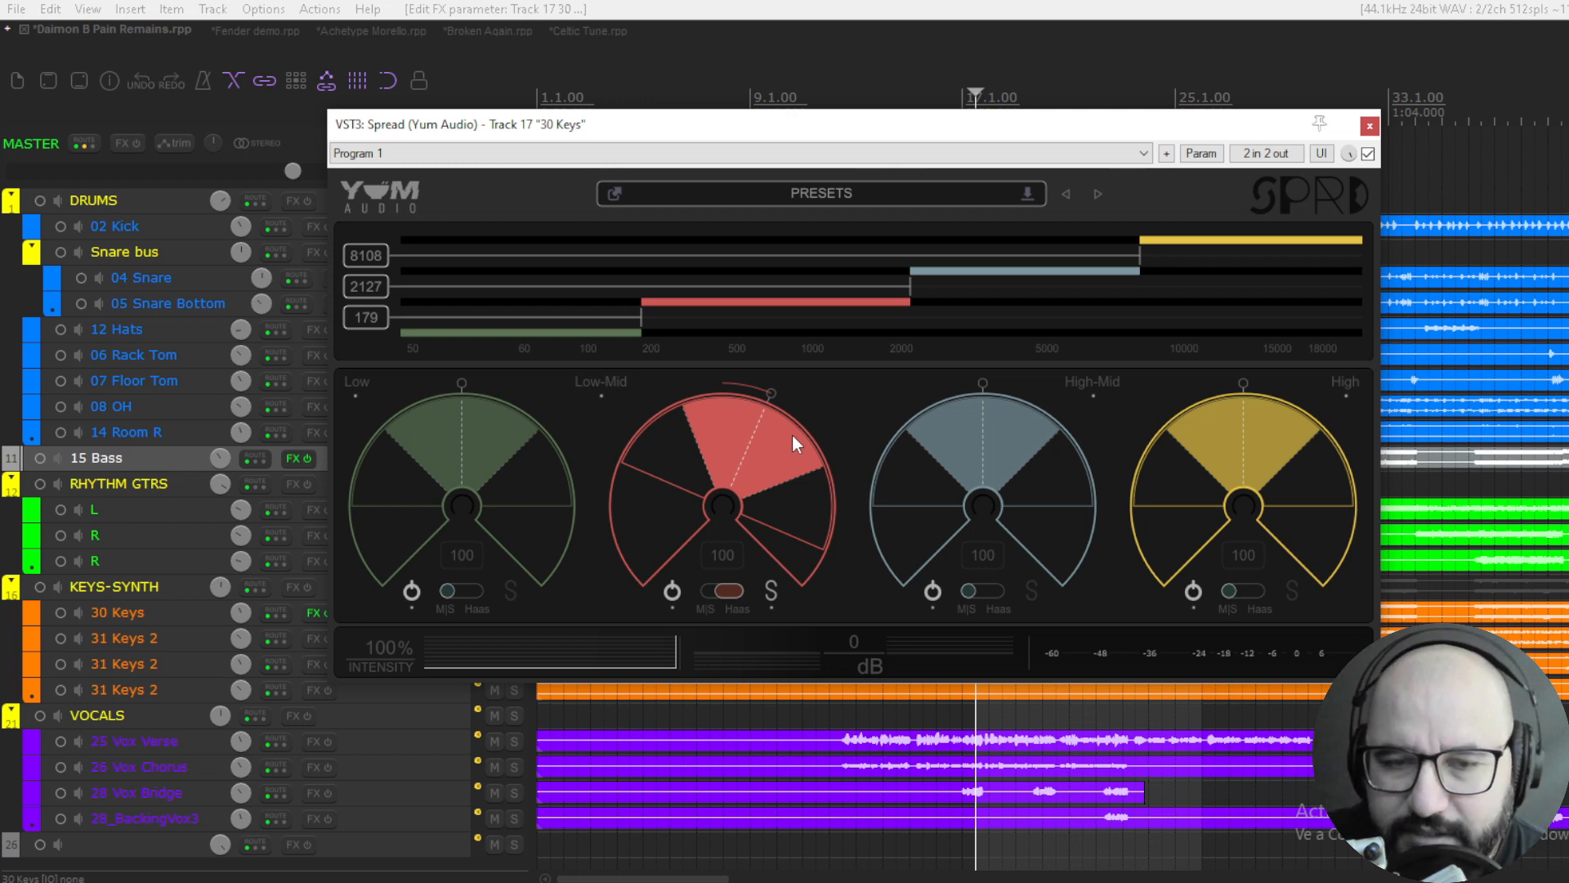
{"action": "left_click", "coordinate": [727, 590]}
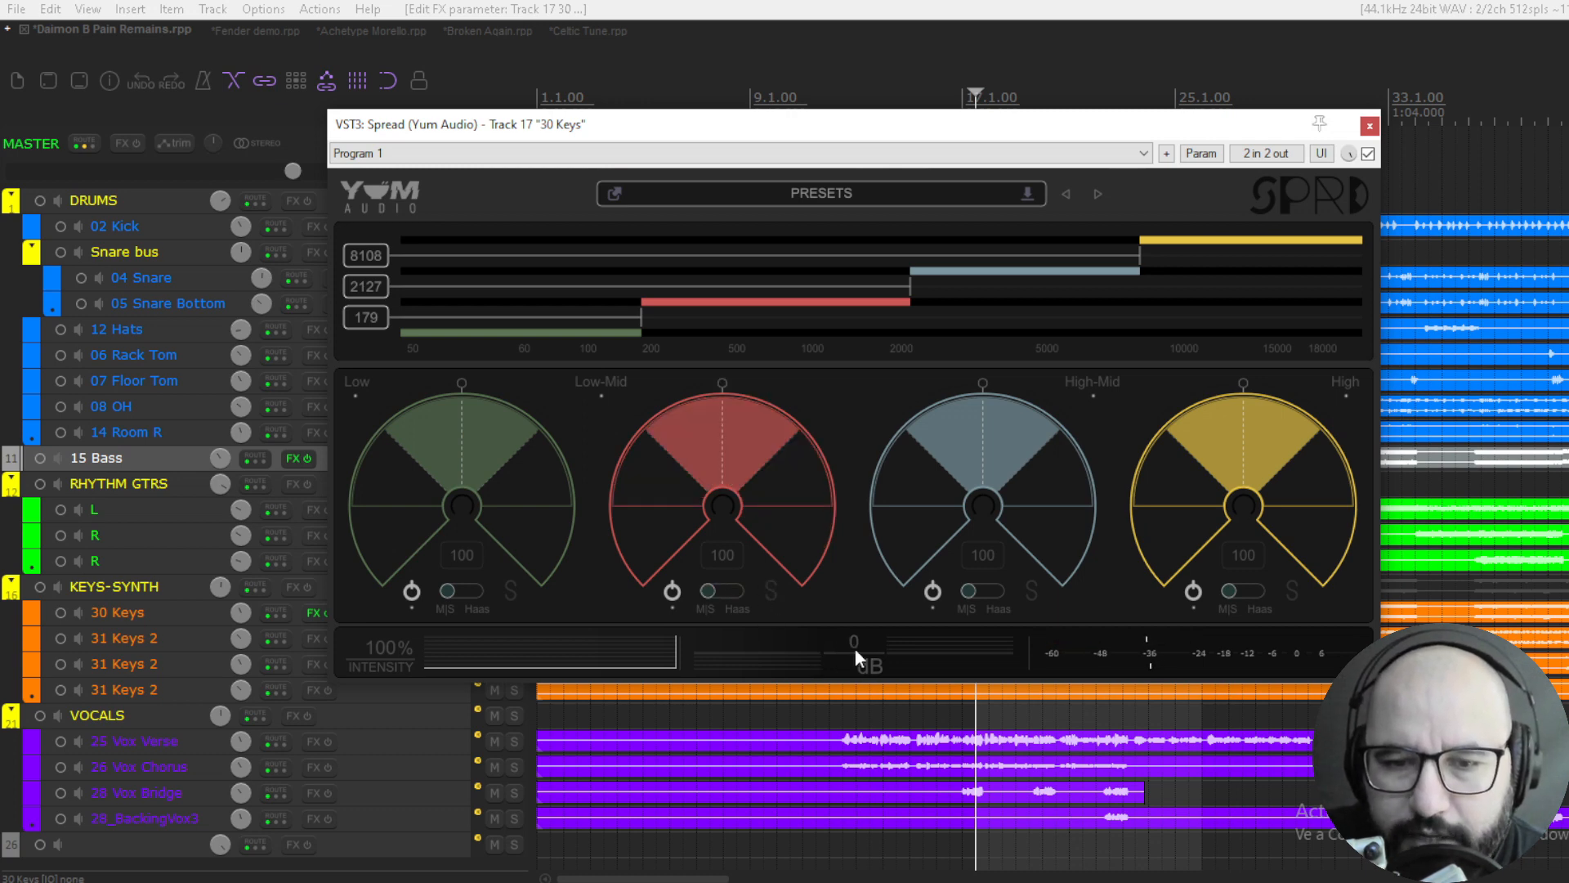
- Try the output level control and leave the level at 0 dB
{"action": "mouse_move", "coordinate": [891, 649]}
{"action": "left_mouse_down"}
{"action": "mouse_move", "coordinate": [930, 654]}
{"action": "mouse_move", "coordinate": [873, 646]}
{"action": "left_mouse_up"}
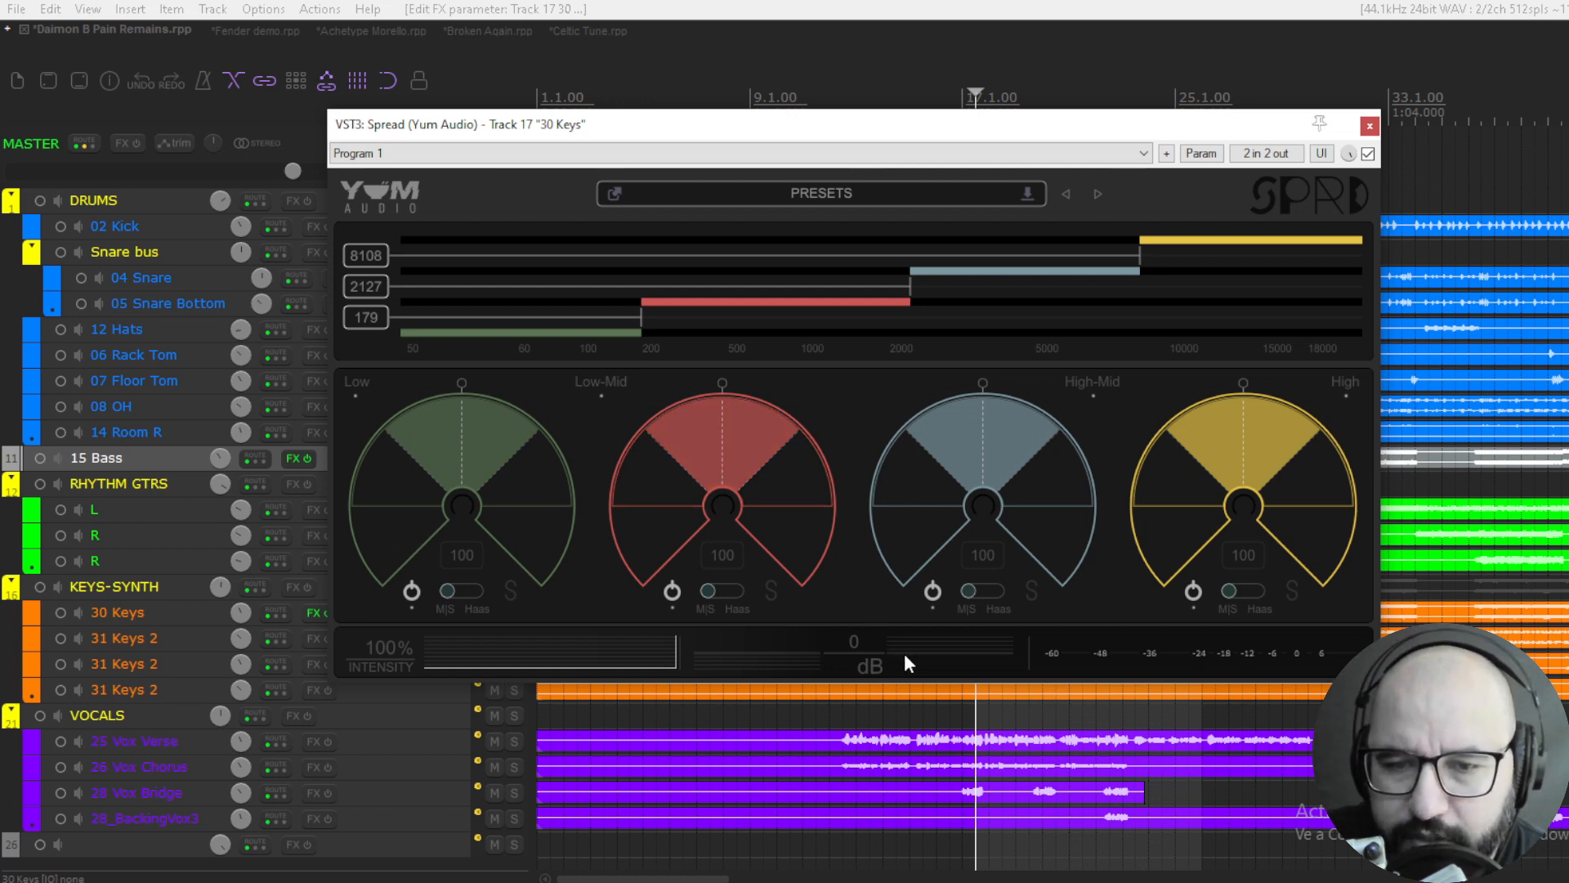
- Try the output level and intensity controls, leaving them at 0 dB and 100%
{"action": "mouse_move", "coordinate": [904, 654]}
{"action": "left_mouse_down"}
{"action": "mouse_move", "coordinate": [926, 648]}
{"action": "mouse_move", "coordinate": [886, 649]}
{"action": "left_mouse_up"}
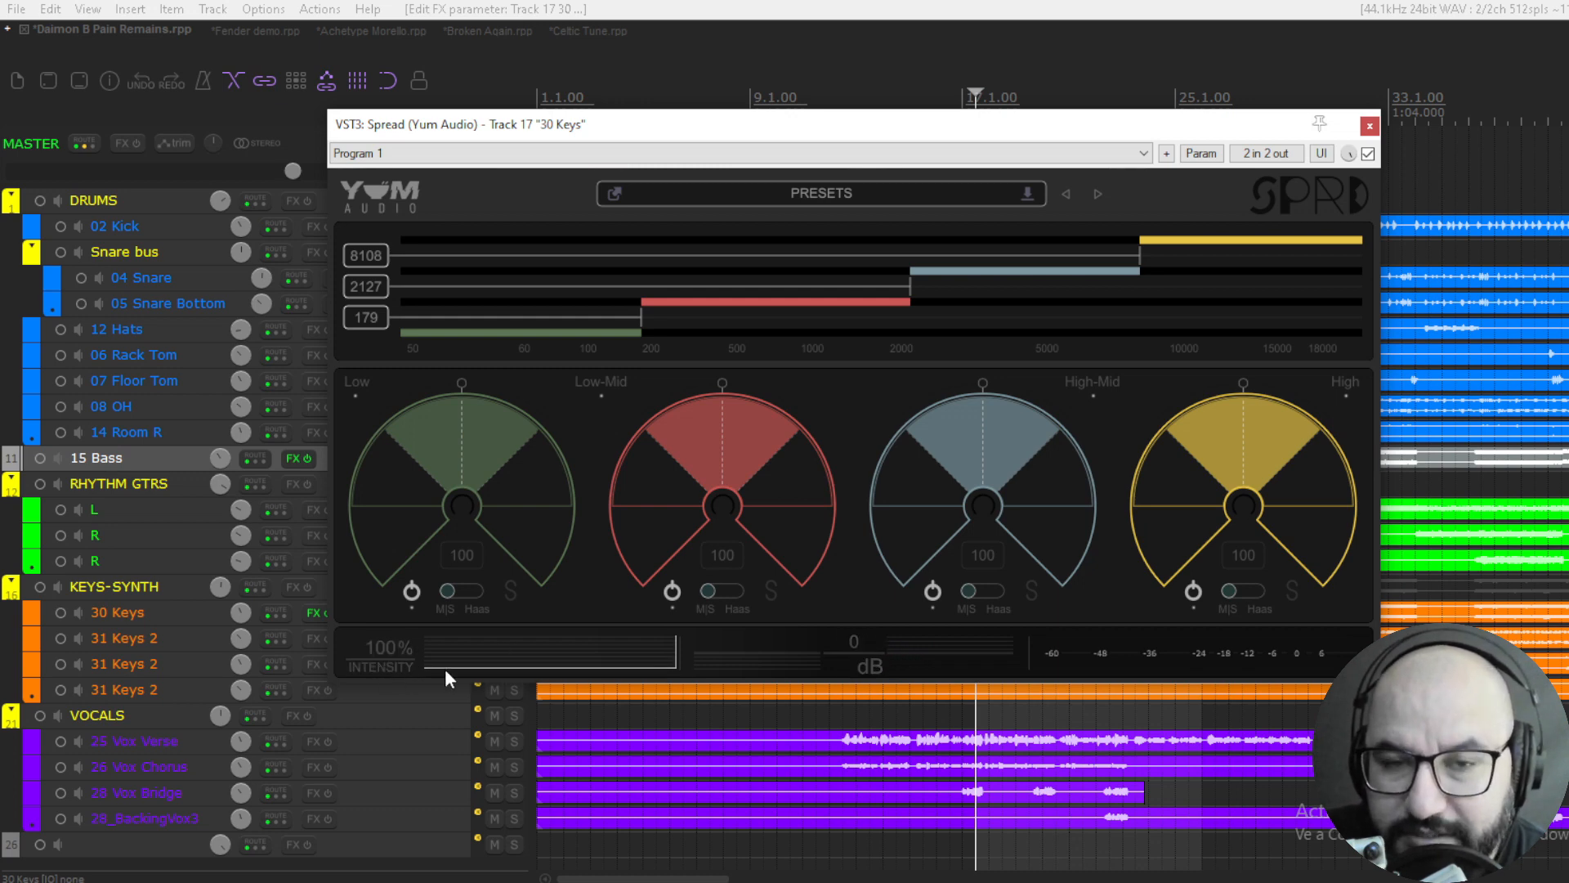
{"action": "left_click_drag", "start_coordinate": [532, 674], "coordinate": [698, 660]}
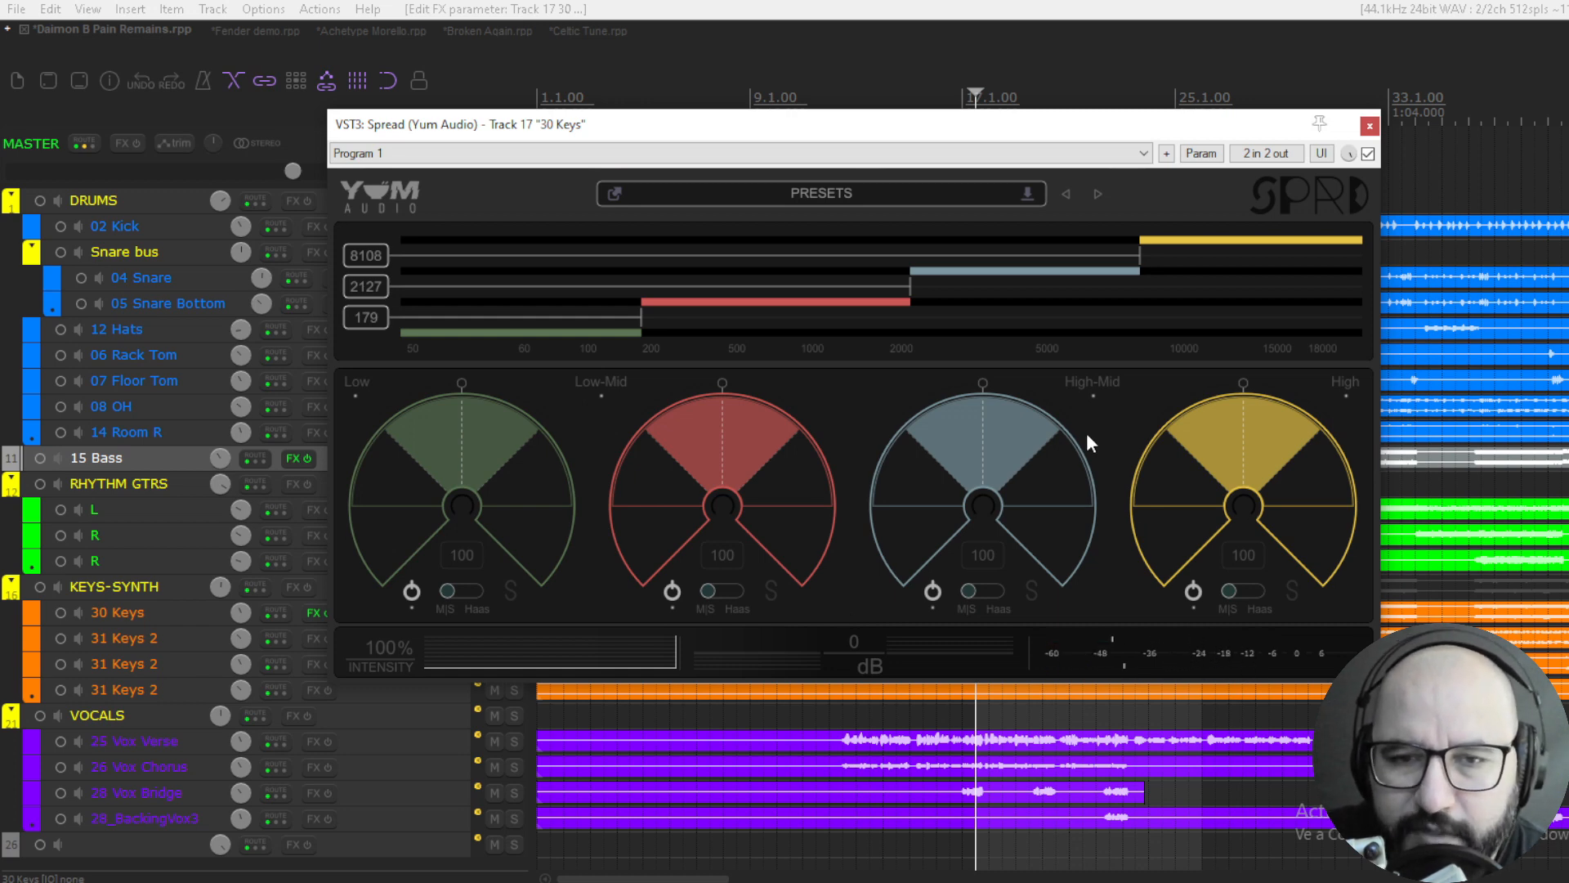
- Browse the factory presets and close the preset list without loading one
{"action": "left_click", "coordinate": [841, 193]}
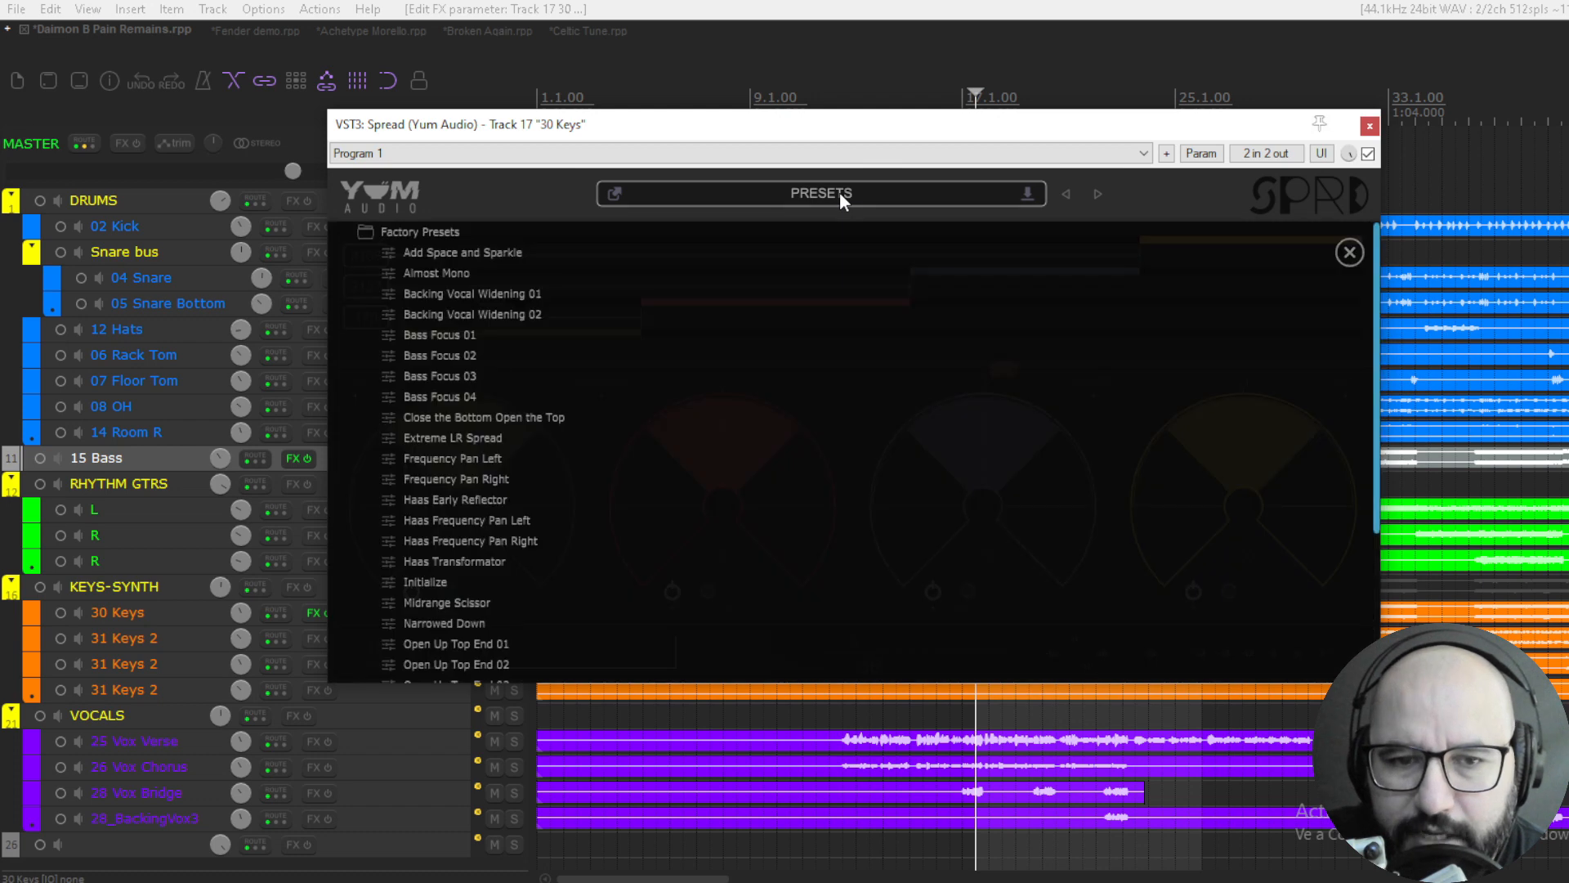
{"action": "mouse_move", "coordinate": [1376, 263]}
{"action": "left_mouse_down"}
{"action": "mouse_move", "coordinate": [1370, 293]}
{"action": "mouse_move", "coordinate": [1377, 247]}
{"action": "left_mouse_up"}
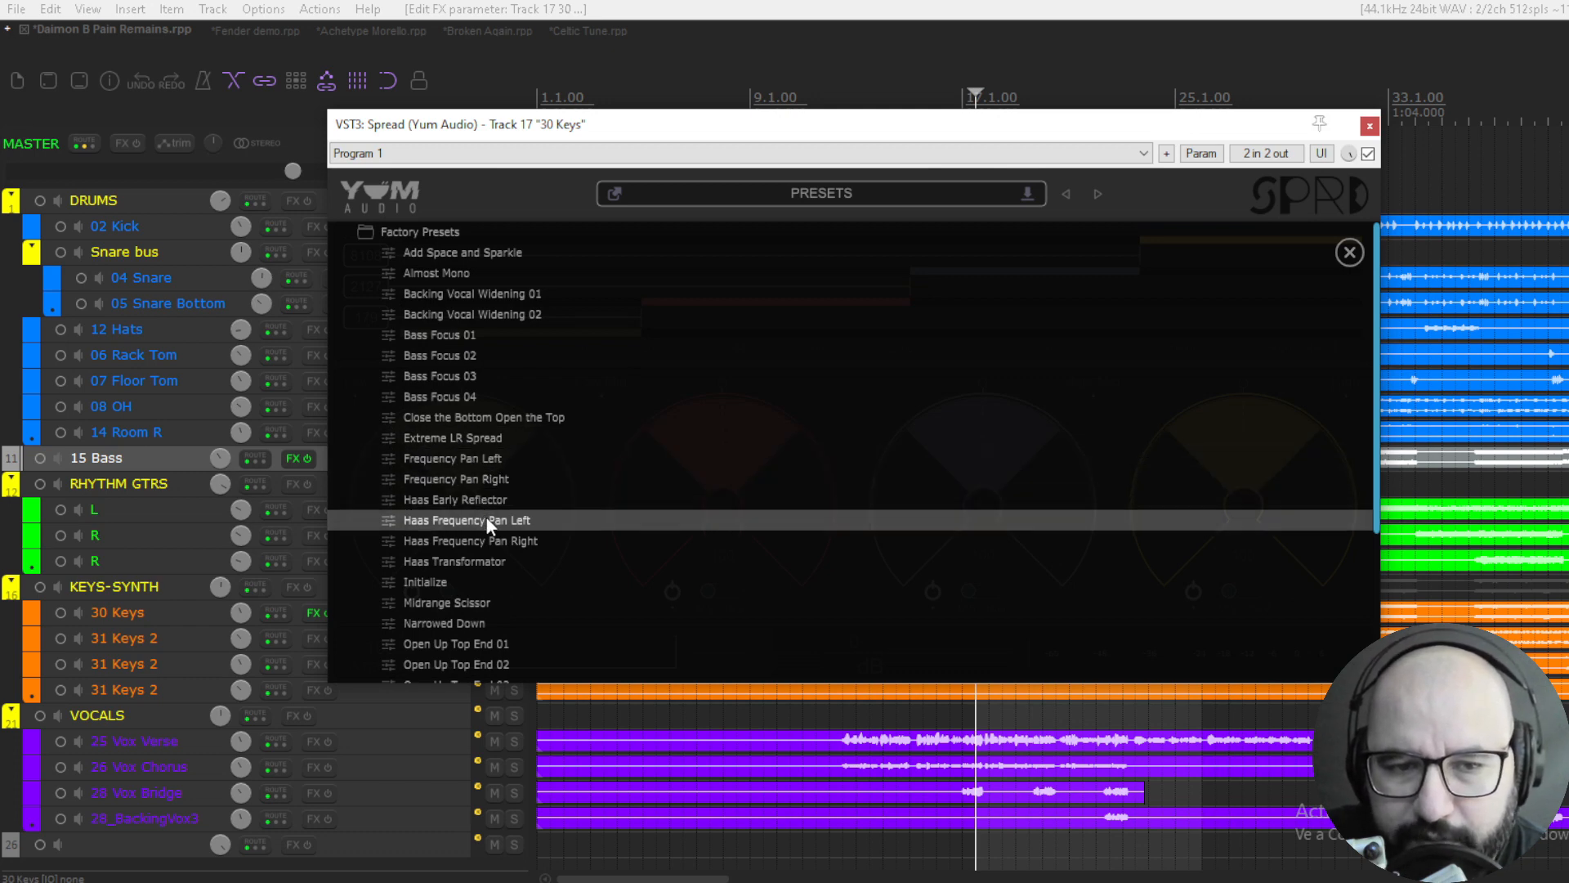
{"action": "left_click", "coordinate": [1361, 273]}
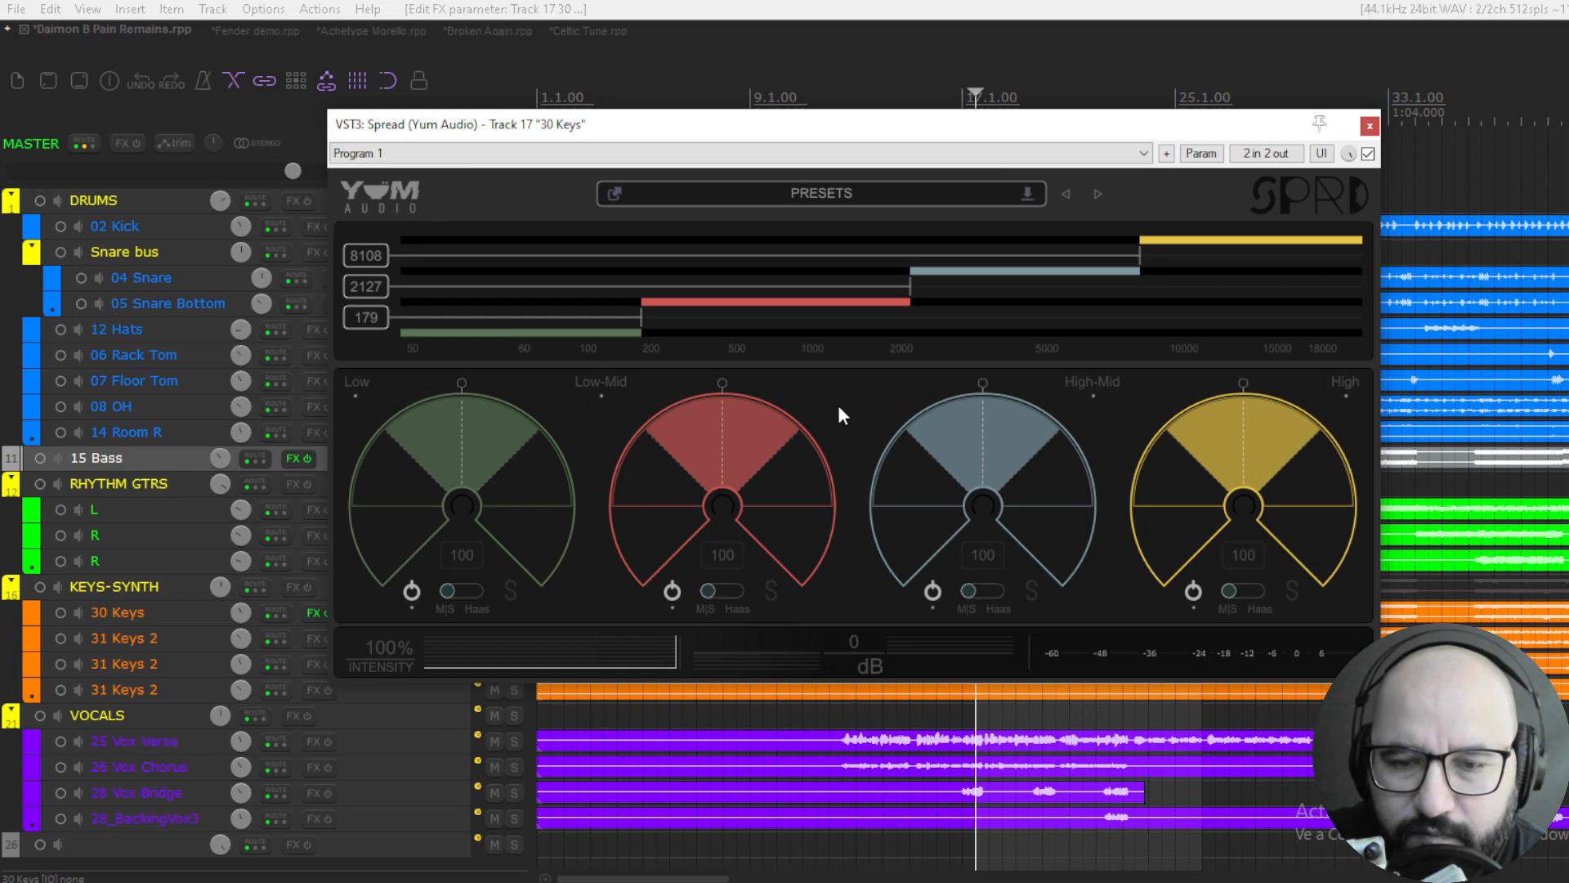
- Solo the Low band while playing the keys and narrow its width to 0
{"action": "key", "text": "space"}
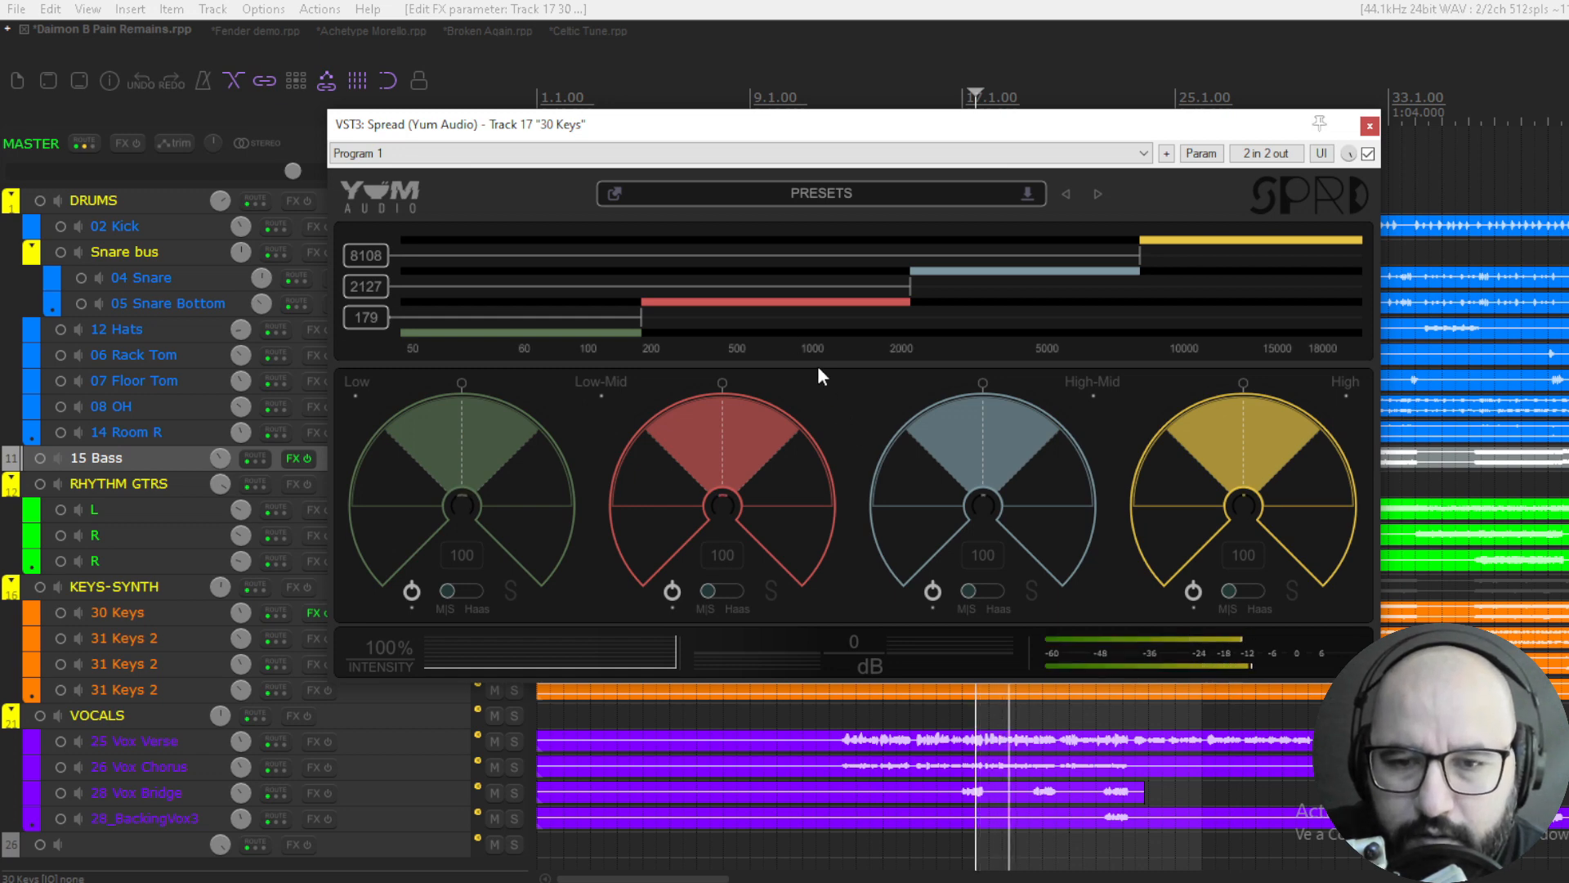
{"action": "key", "text": "space"}
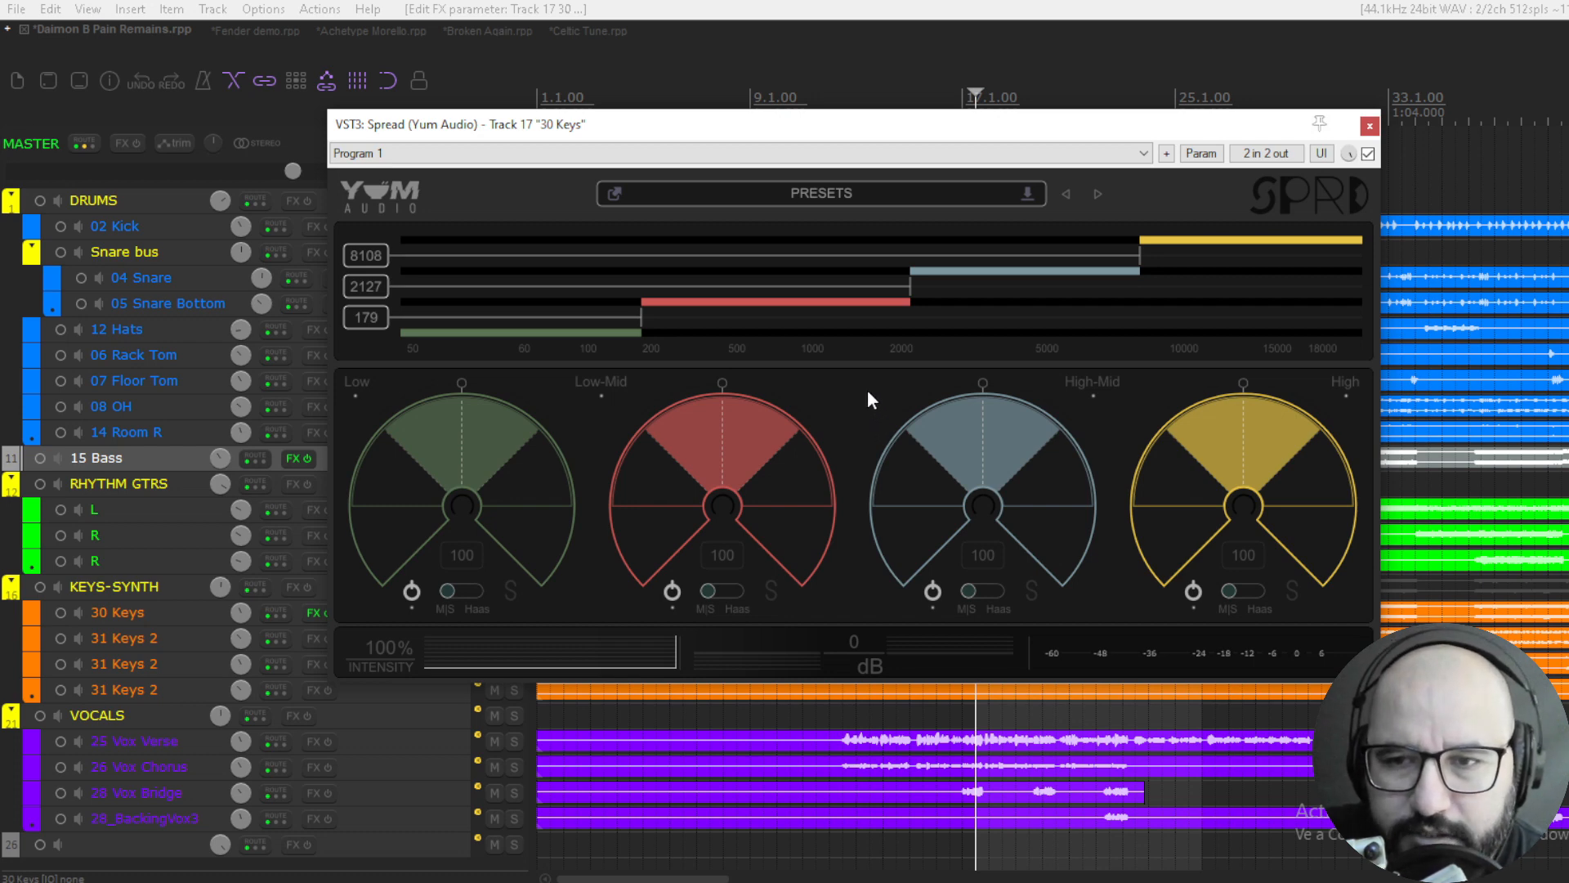
{"action": "key", "text": "space"}
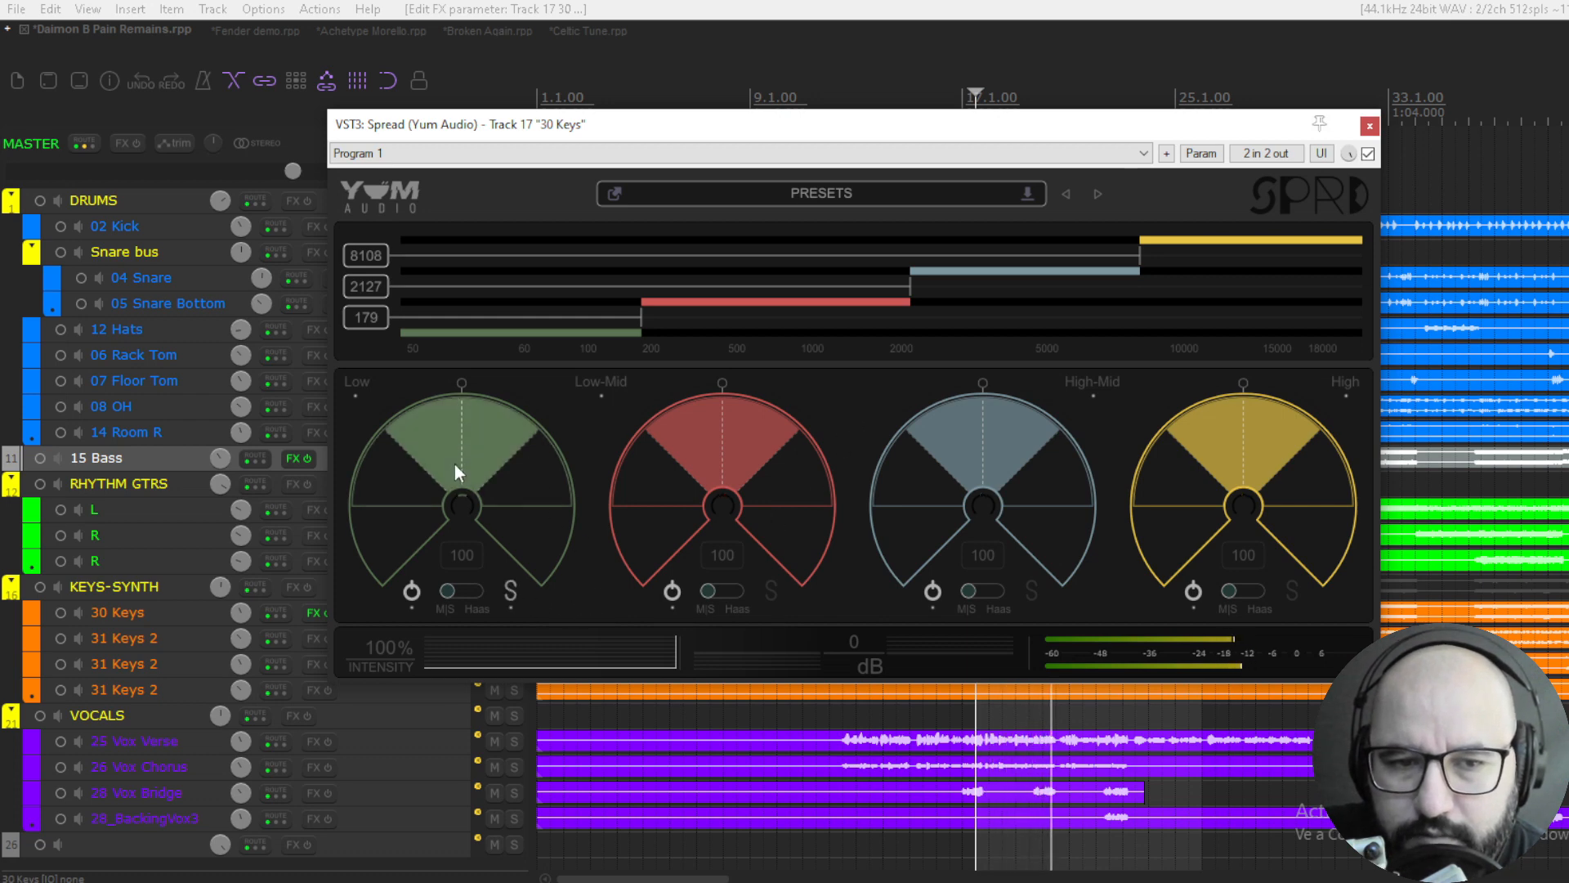
{"action": "left_click_drag", "start_coordinate": [454, 473], "coordinate": [444, 636]}
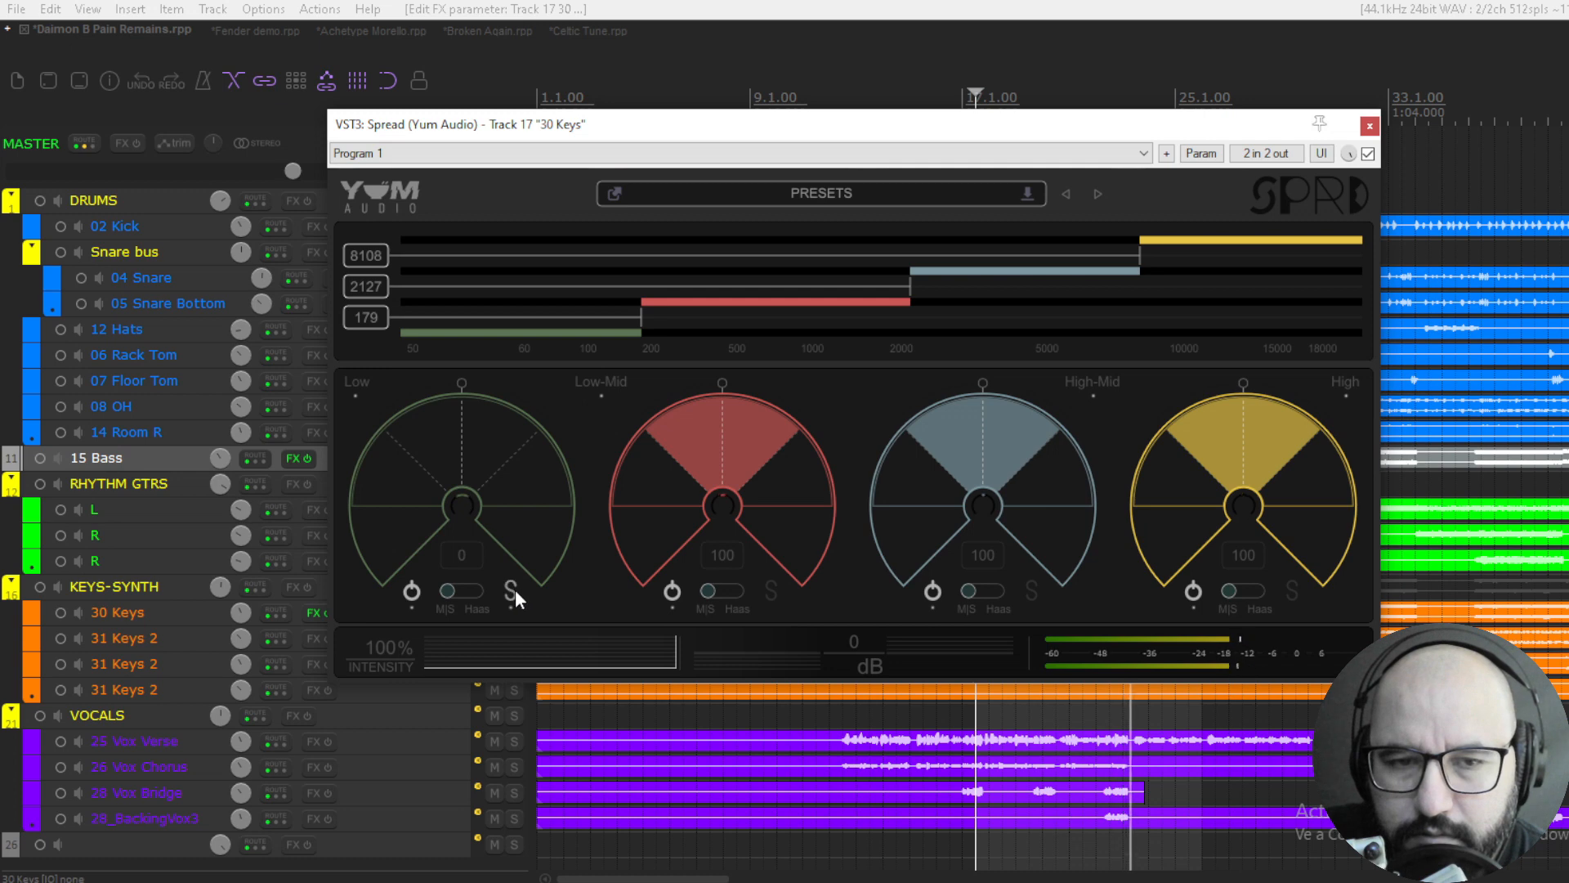
{"action": "key", "text": "space"}
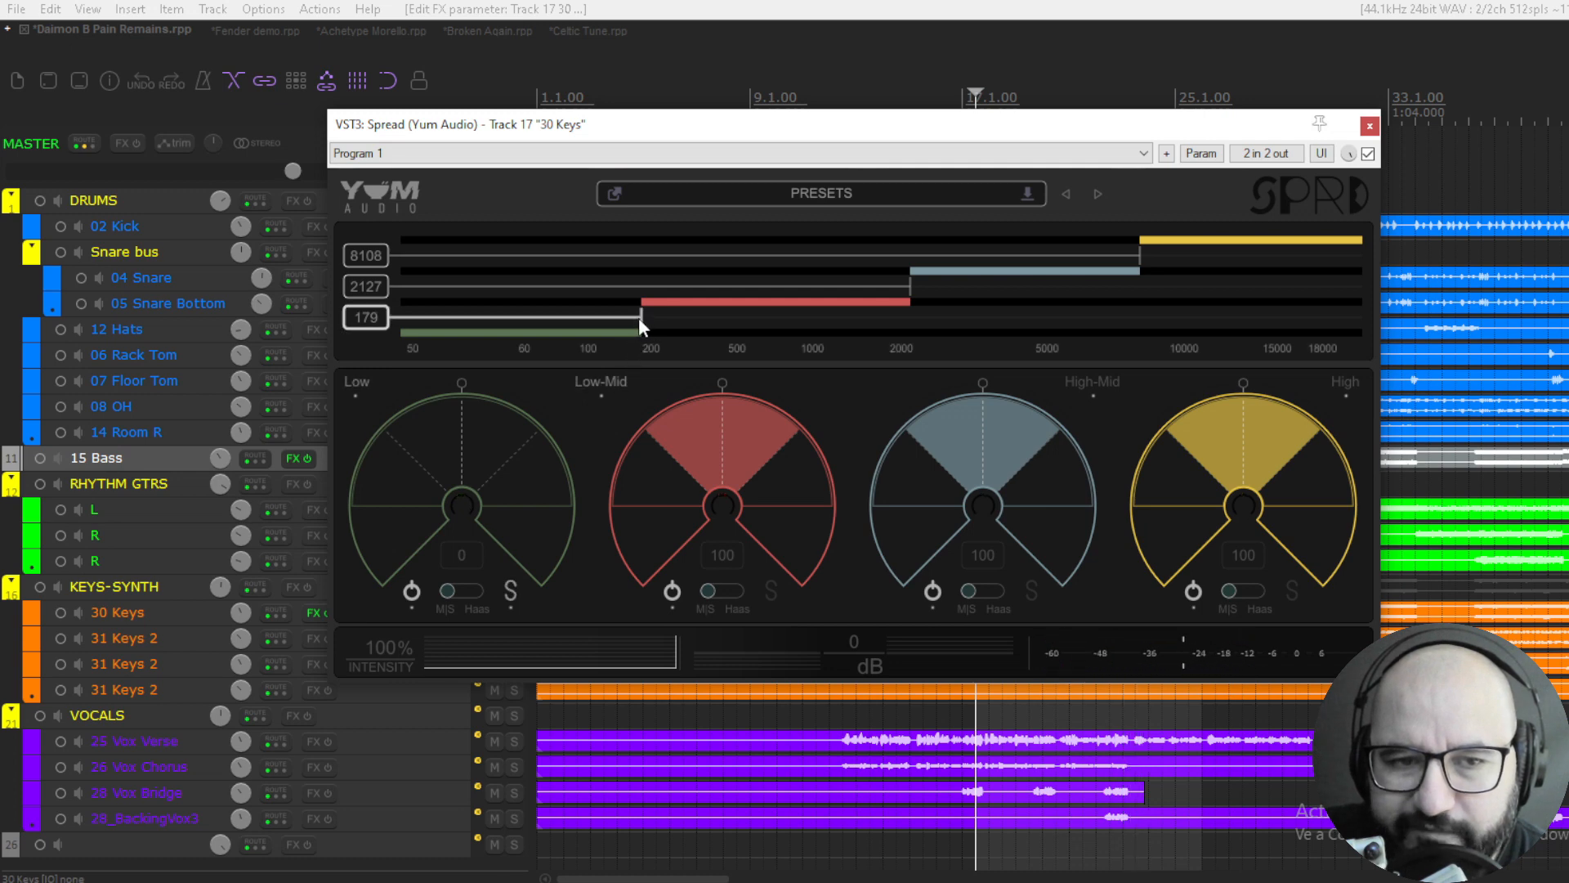
- Move the Low/Low-Mid crossover to about 201 Hz and resume playback with the Low band unsoloed
{"action": "left_click_drag", "start_coordinate": [639, 317], "coordinate": [654, 322]}
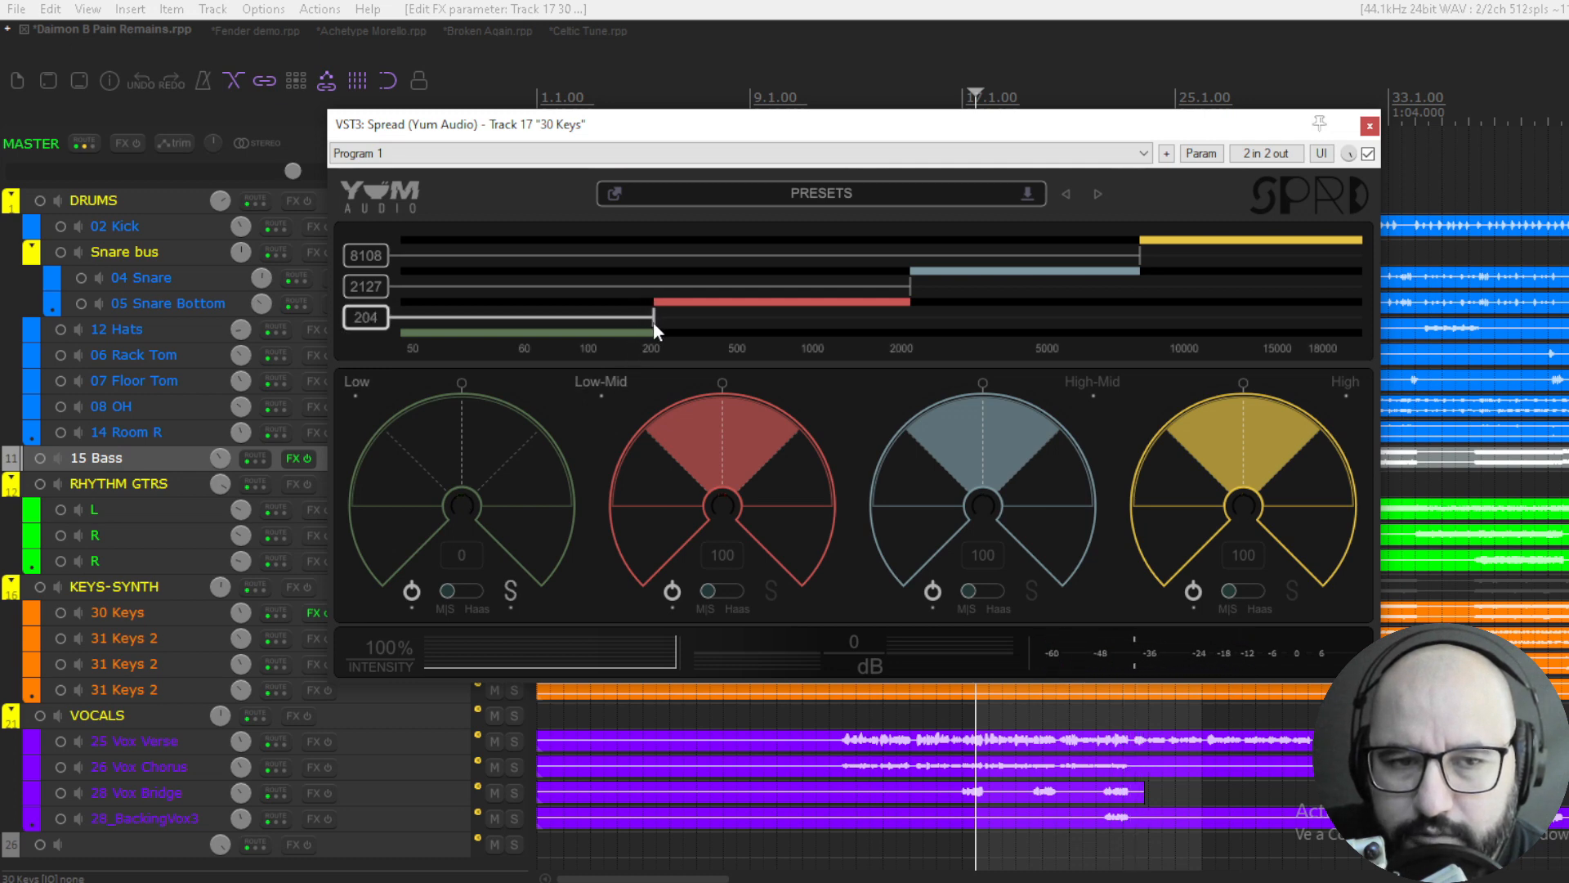
{"action": "key", "text": "space"}
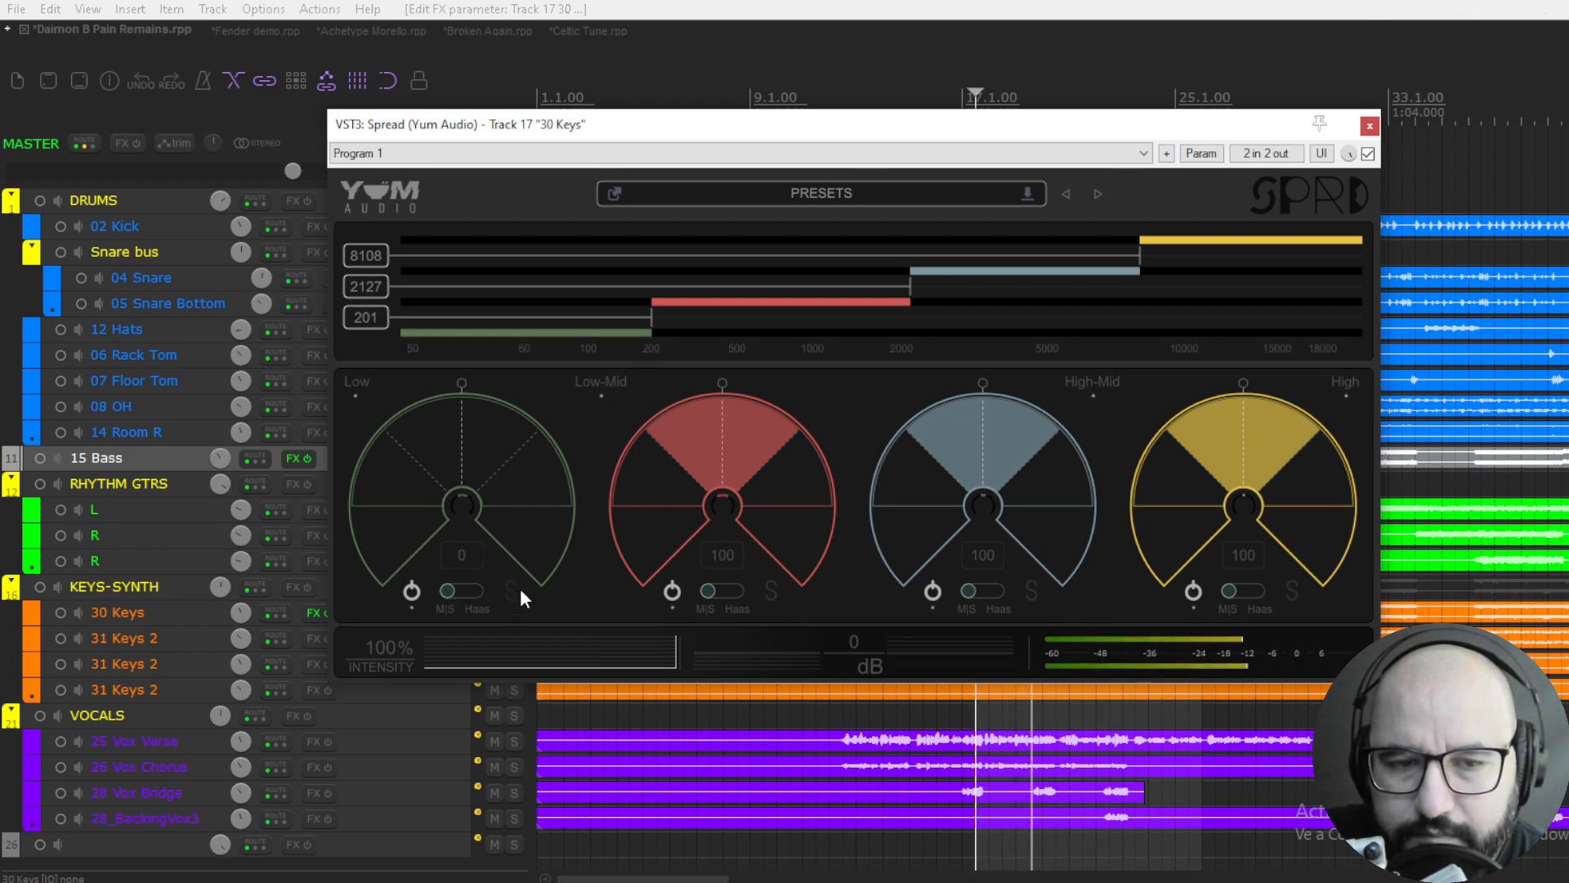
- Compare the narrowed Low band with the plugin bypassed twice, leave the plugin active and stop playback
{"action": "left_click", "coordinate": [1368, 153]}
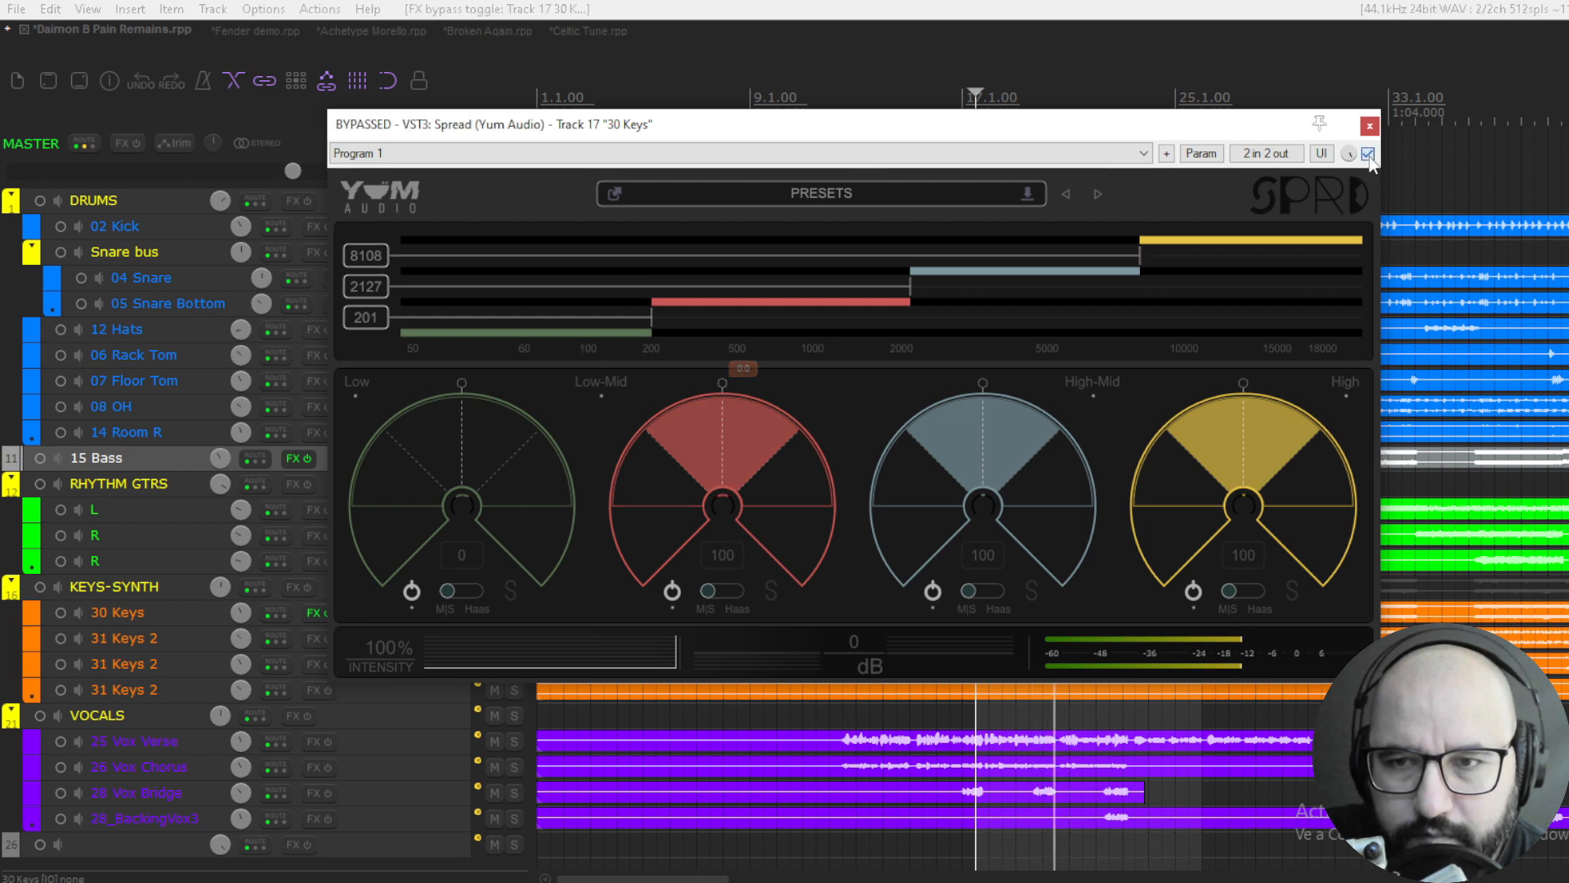
{"action": "left_click", "coordinate": [1368, 154]}
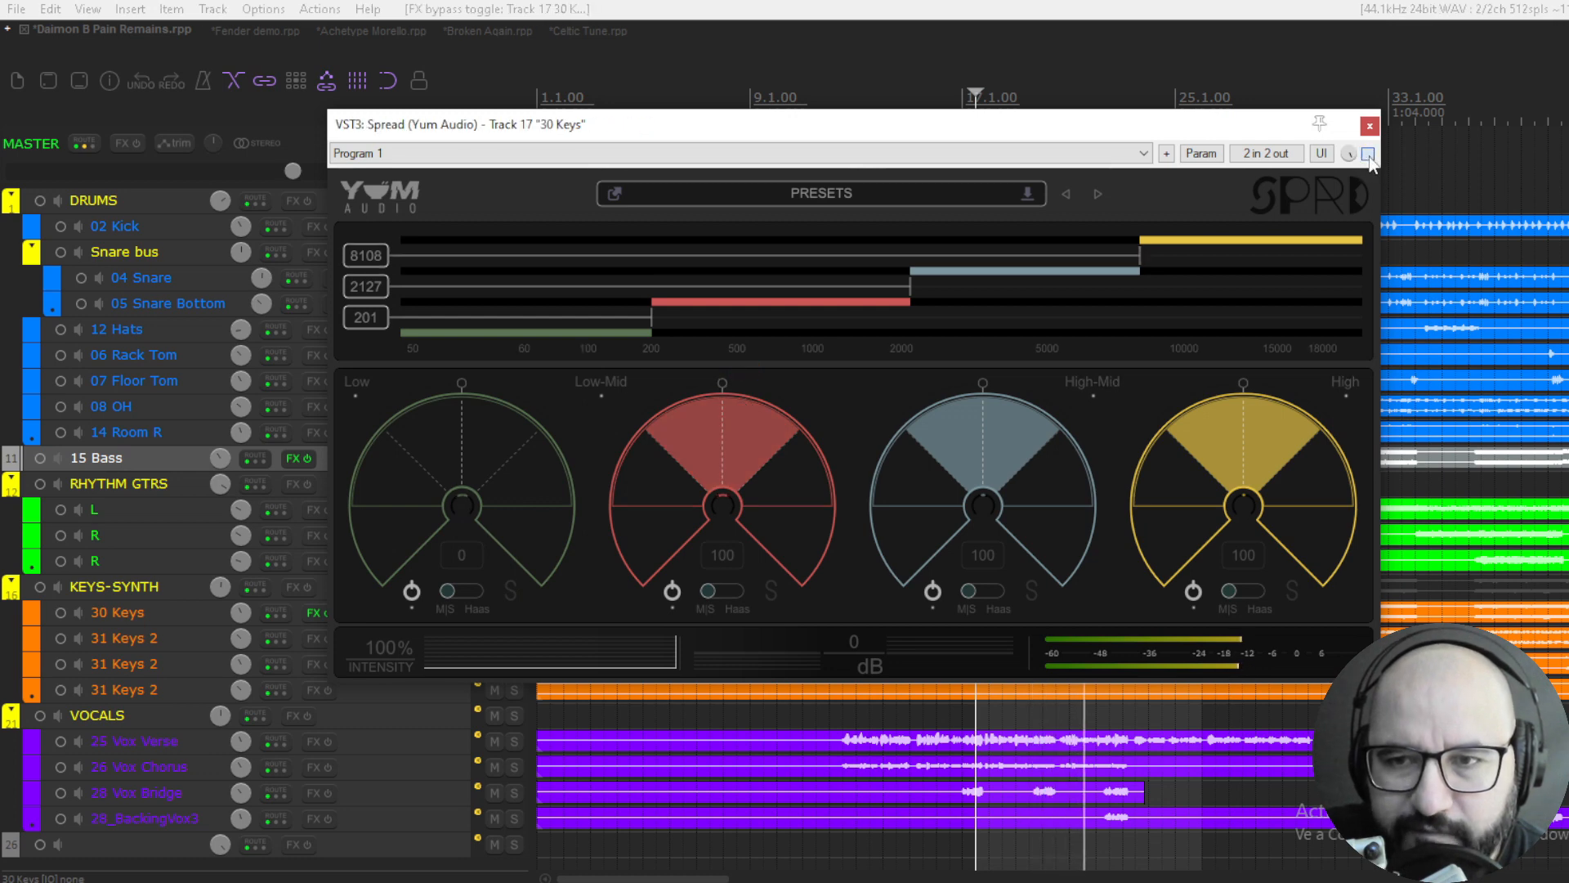
{"action": "left_click", "coordinate": [1368, 154]}
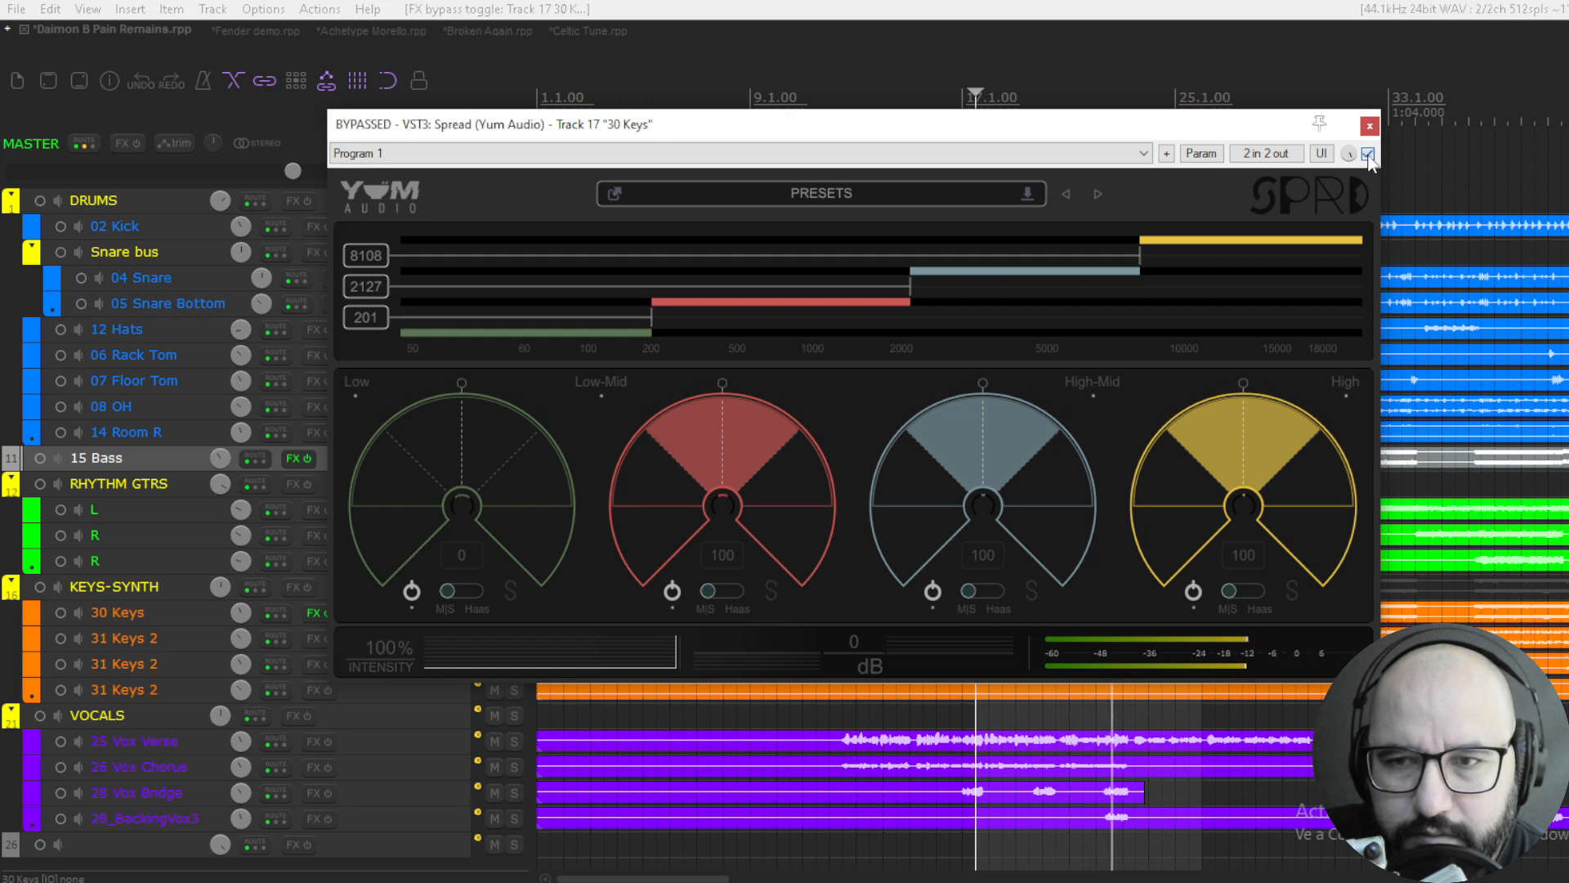
{"action": "left_click", "coordinate": [1368, 154]}
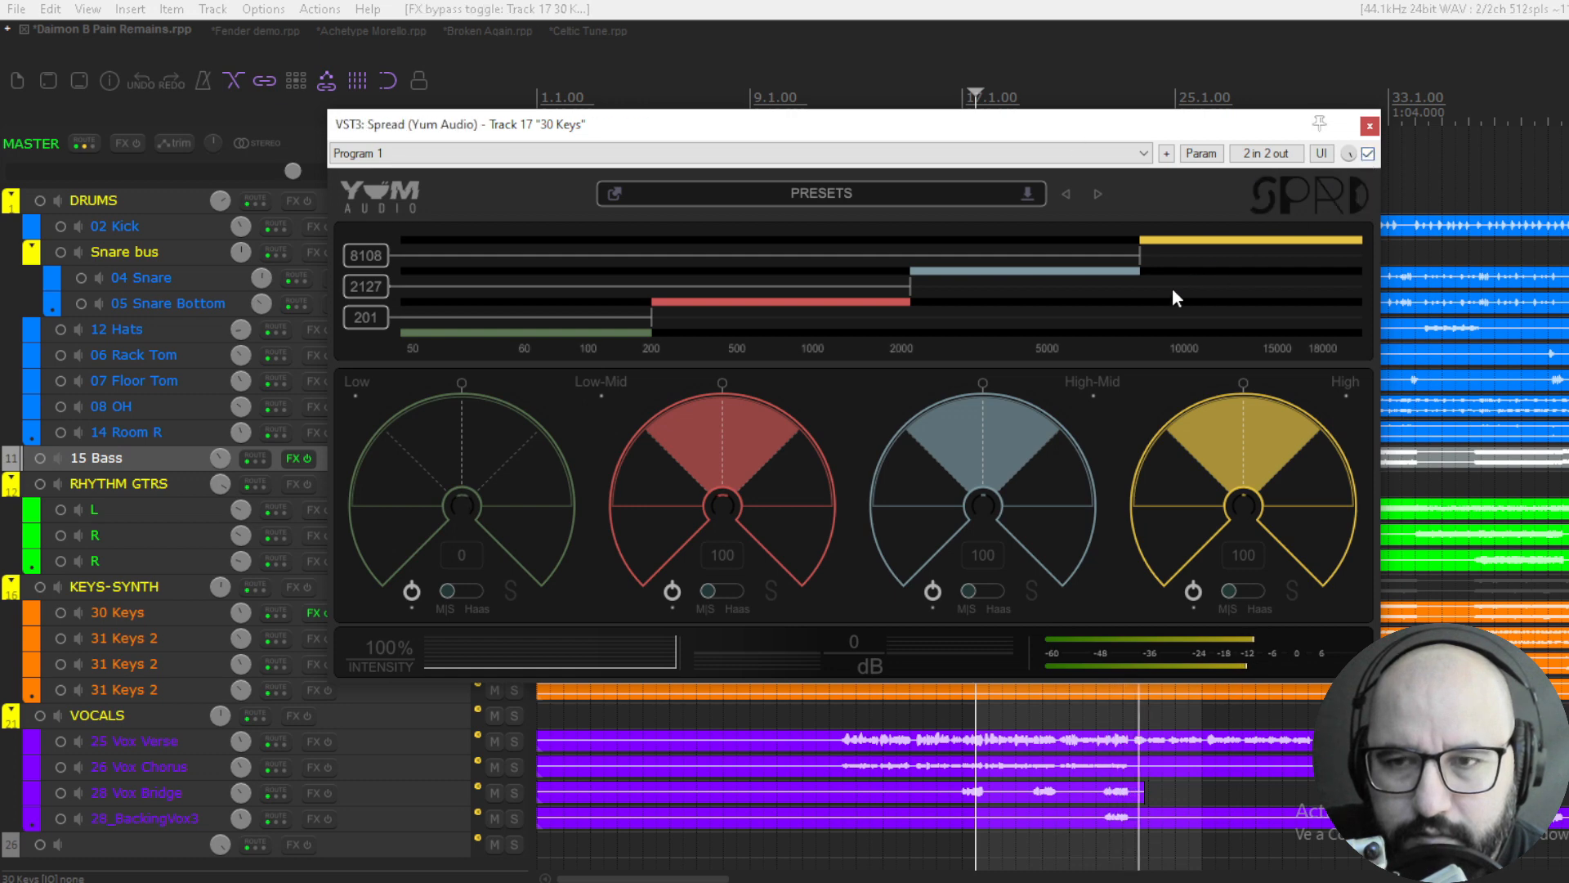
{"action": "key", "text": "space"}
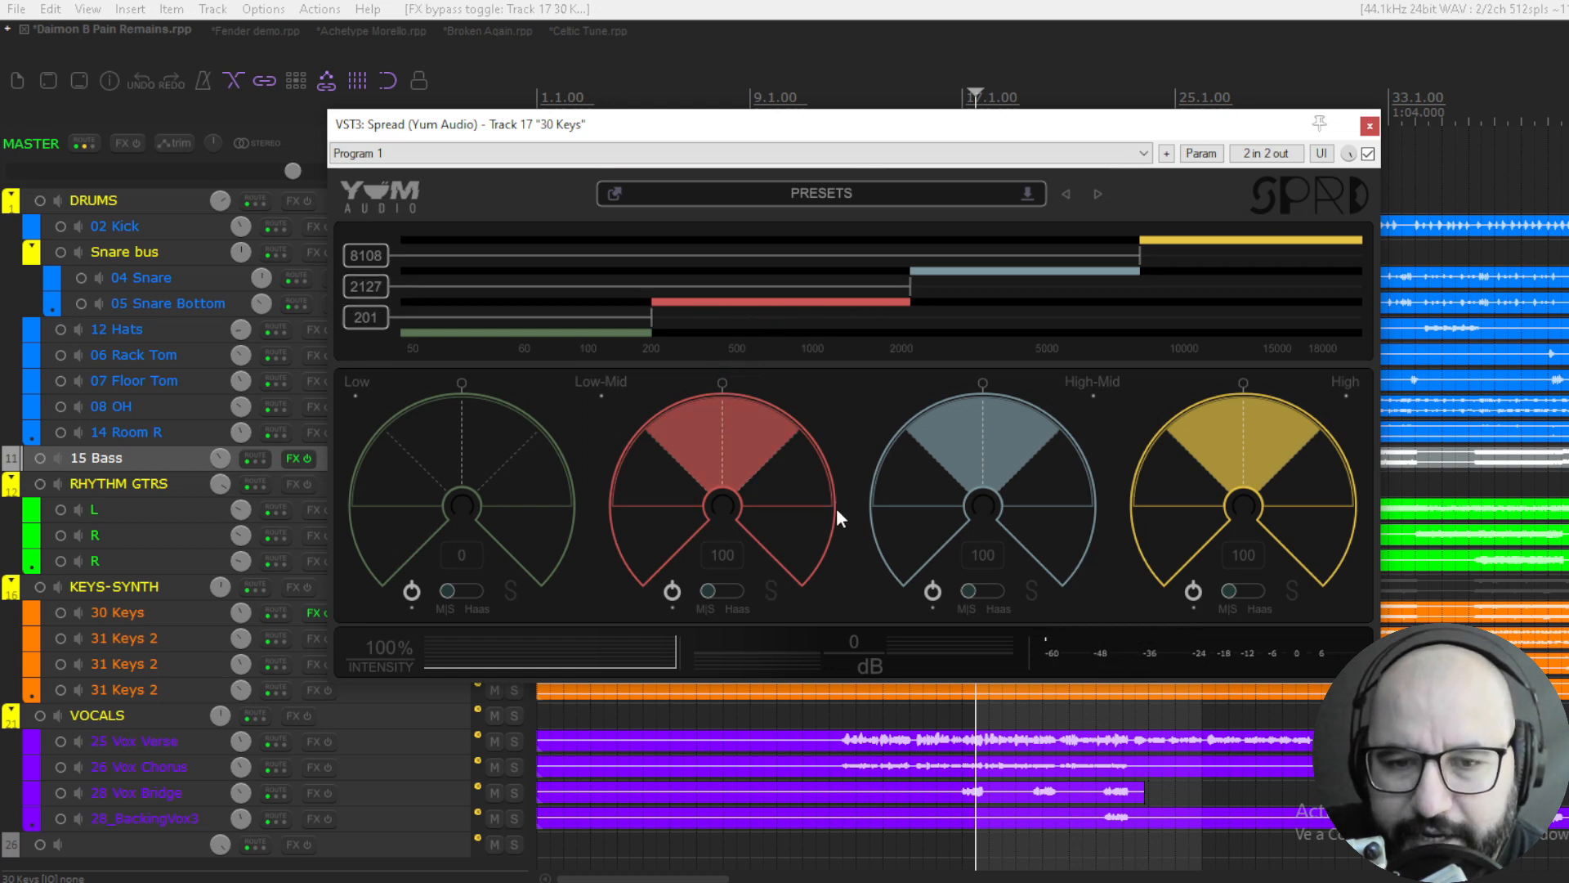
- Solo the Low-Mid band during playback, narrow its width to 35 and unsolo it
{"action": "key", "text": "space"}
{"action": "left_click", "coordinate": [773, 590]}
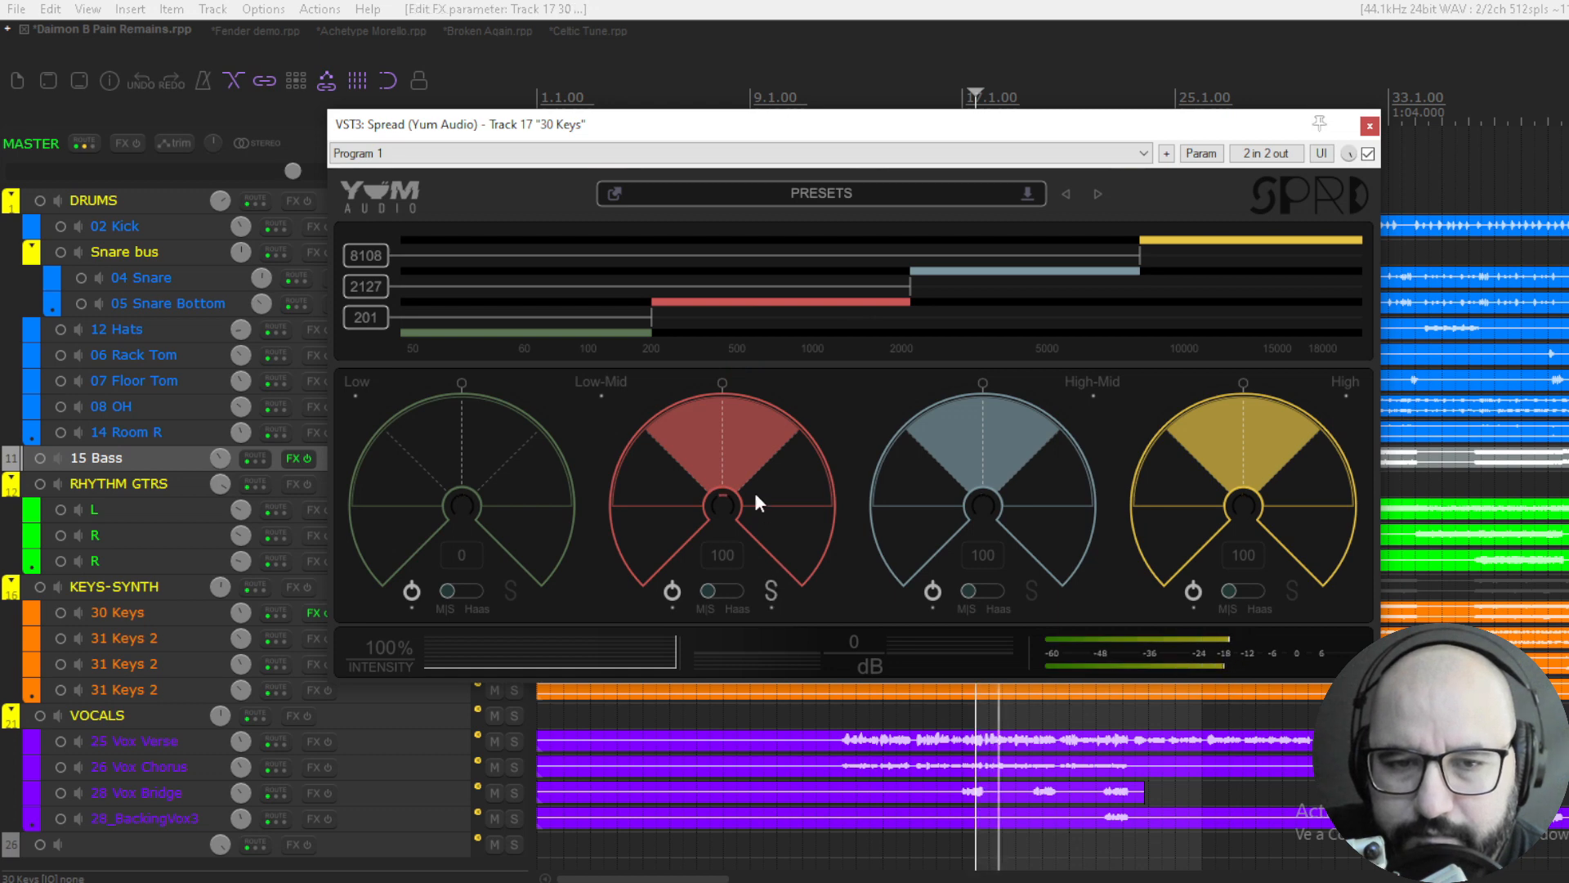
{"action": "left_click_drag", "start_coordinate": [729, 414], "coordinate": [722, 490]}
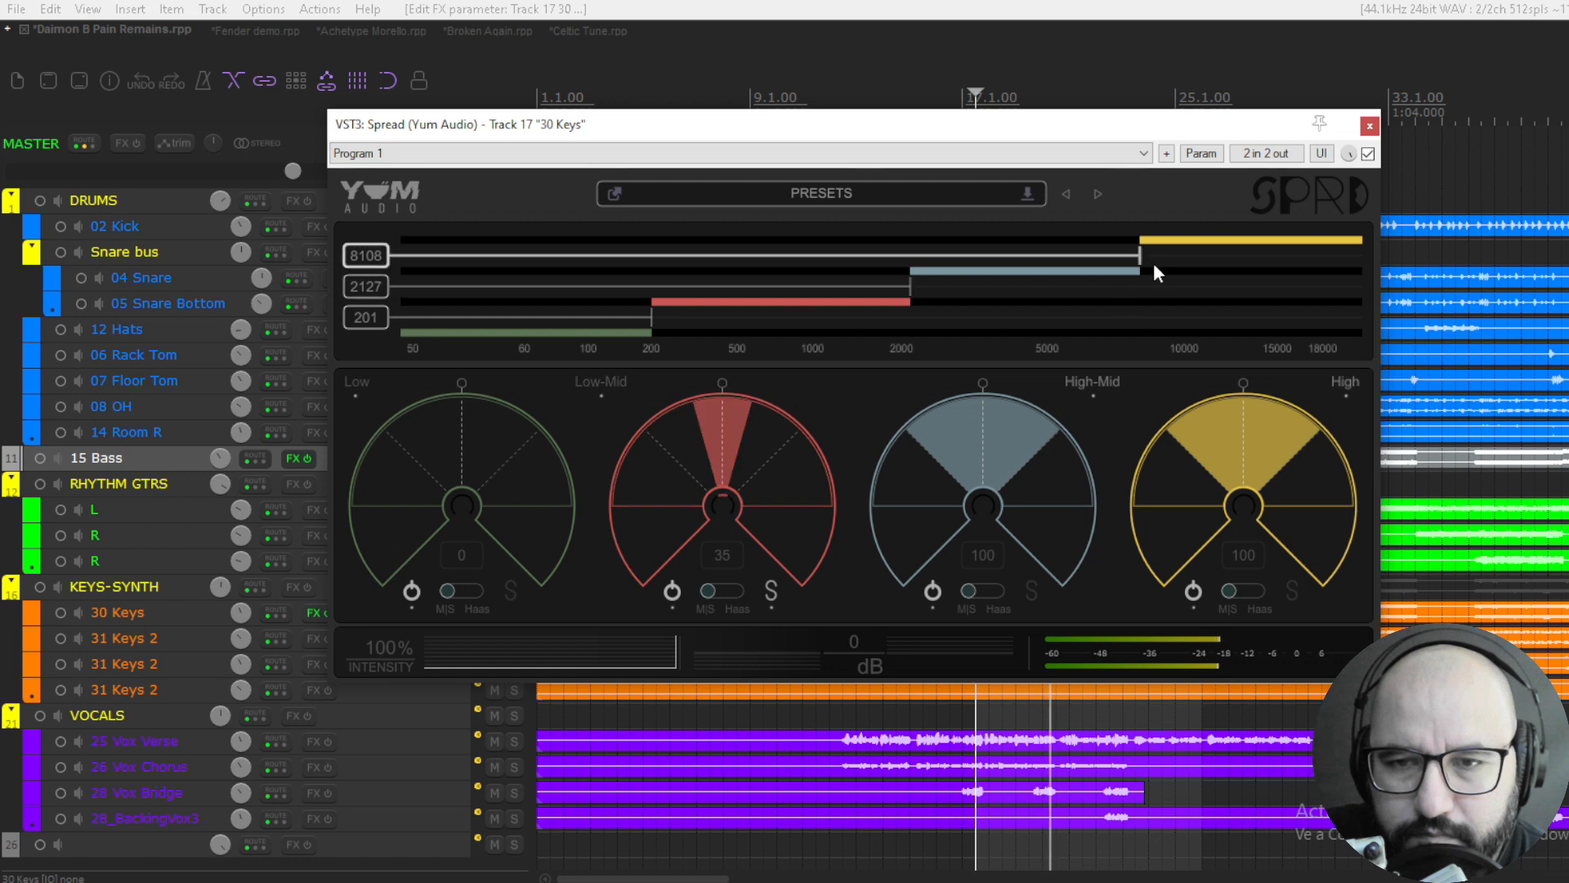
{"action": "left_click", "coordinate": [770, 591]}
- Compare the keys with the plugin bypassed and active, leaving it active, and stop playback
{"action": "left_click", "coordinate": [1367, 154]}
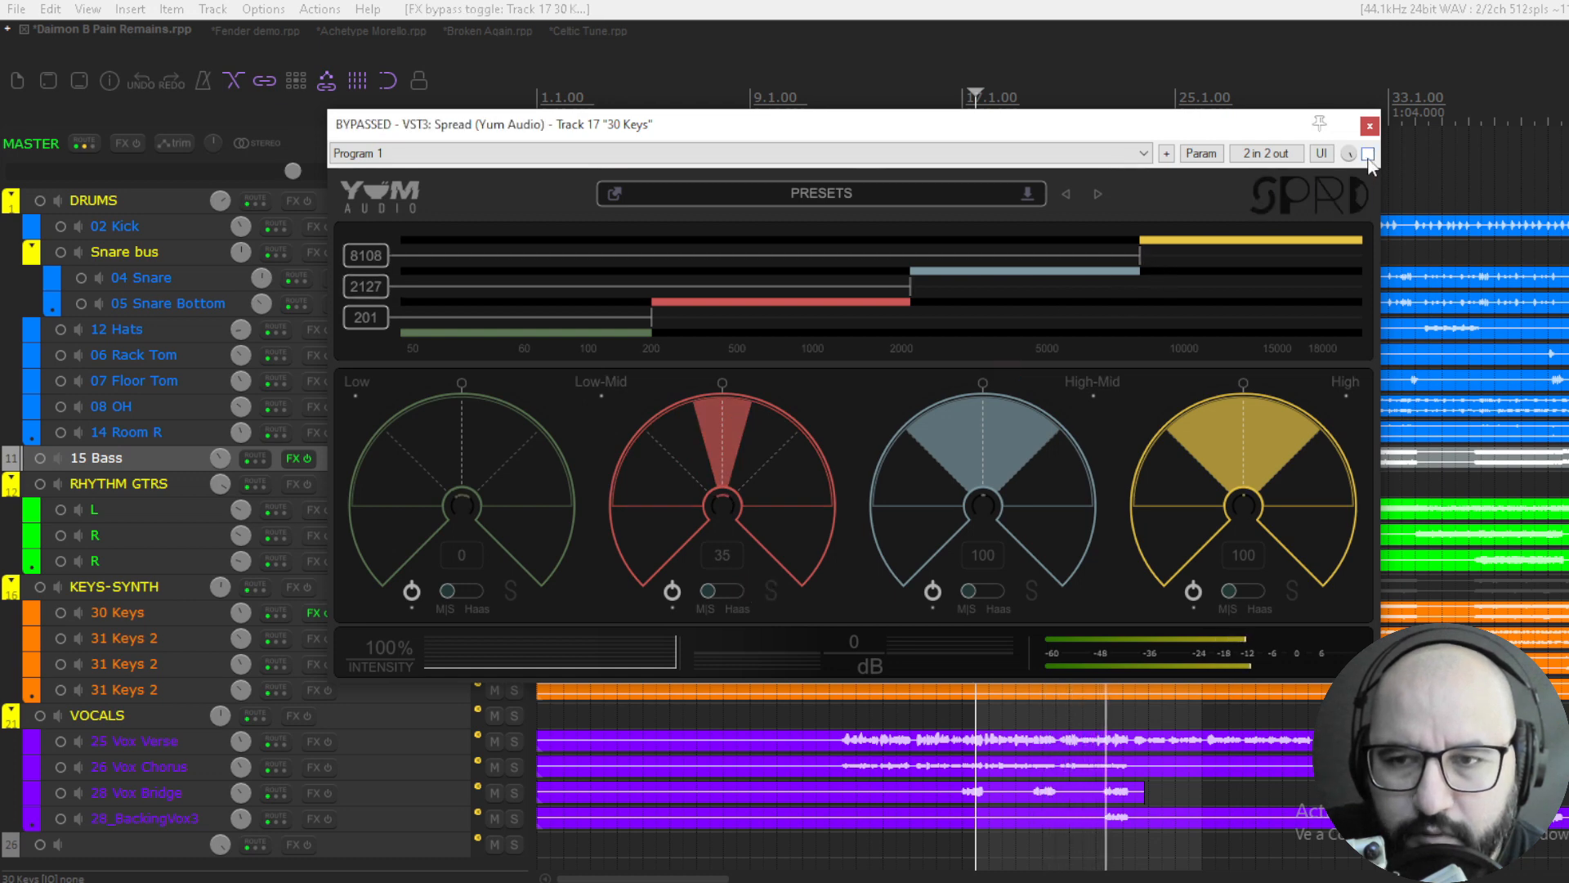
{"action": "left_click", "coordinate": [1369, 160]}
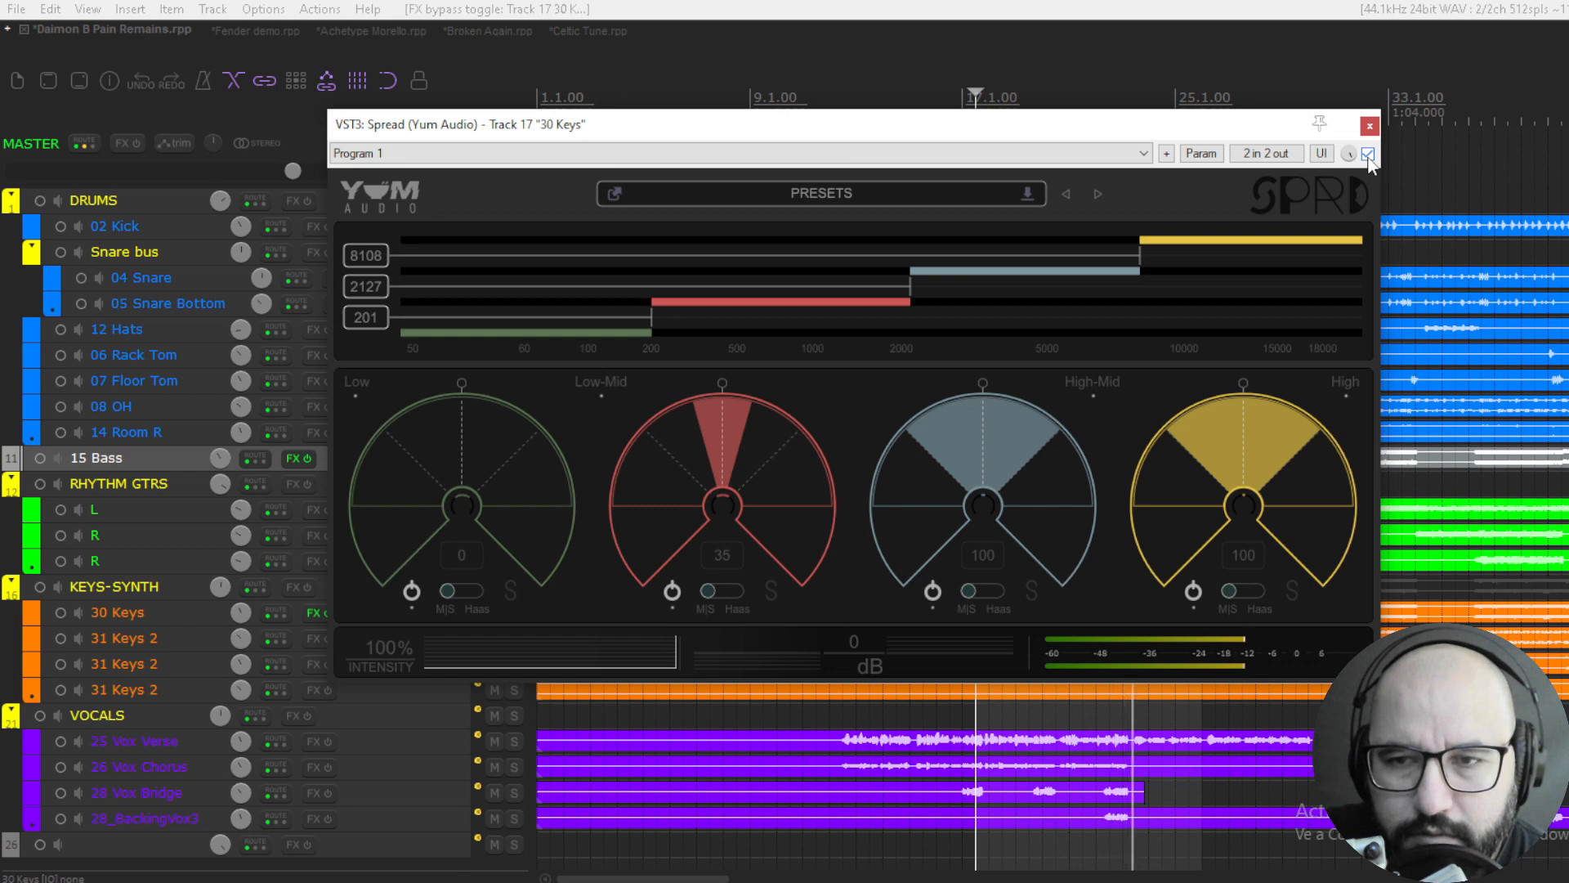
{"action": "key", "text": "space"}
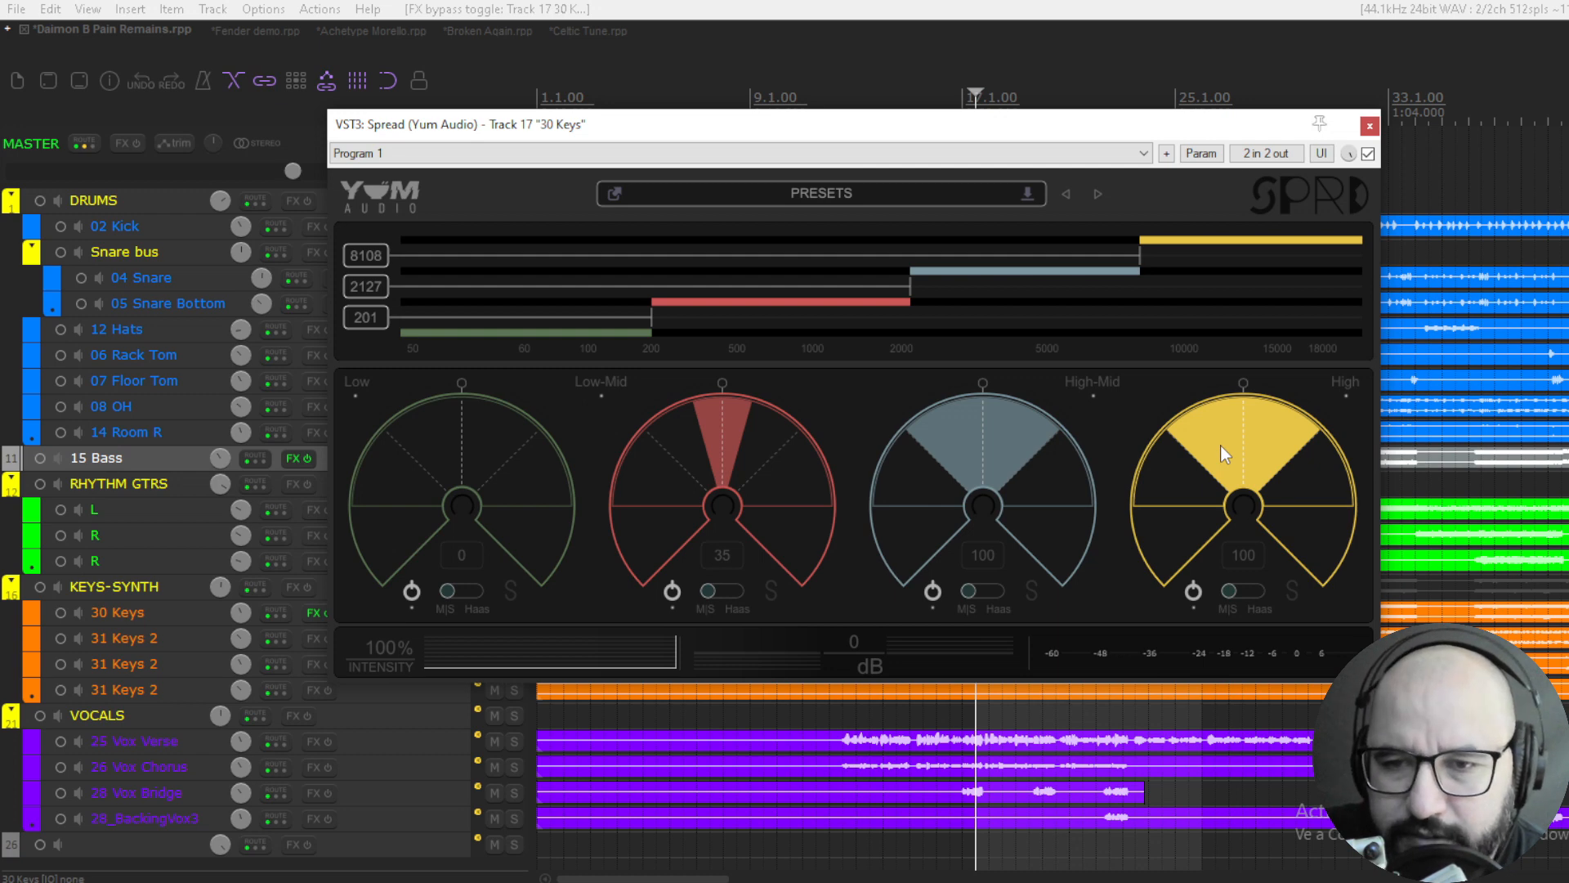
- Solo the High band during playback, widen it to 180 and unsolo it
{"action": "key", "text": "space"}
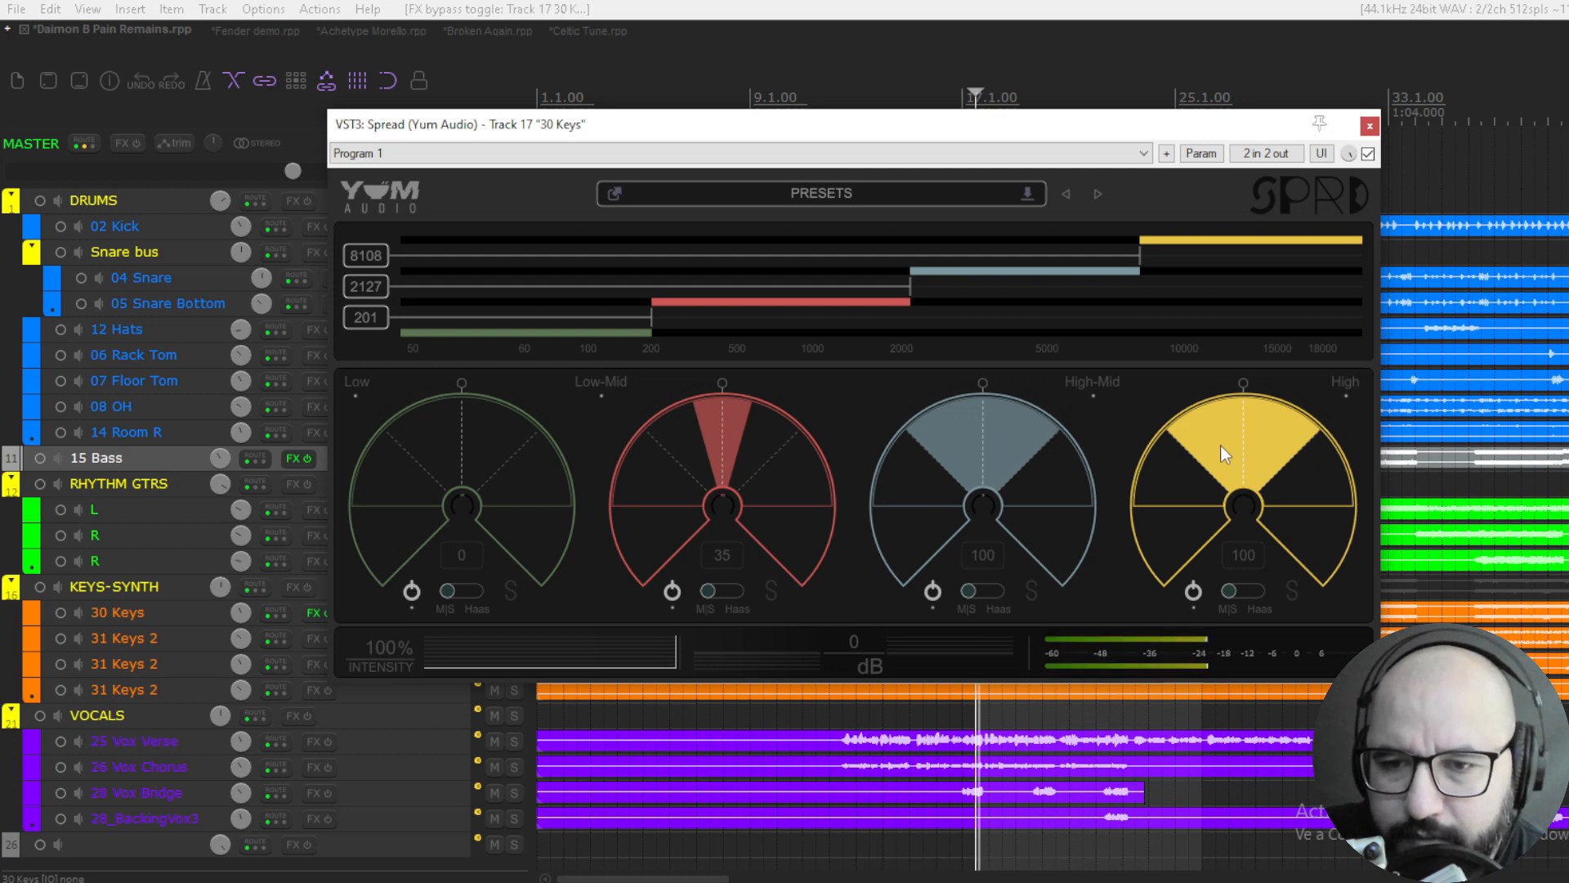
{"action": "left_click", "coordinate": [1291, 589]}
{"action": "left_click_drag", "start_coordinate": [1267, 532], "coordinate": [1235, 350]}
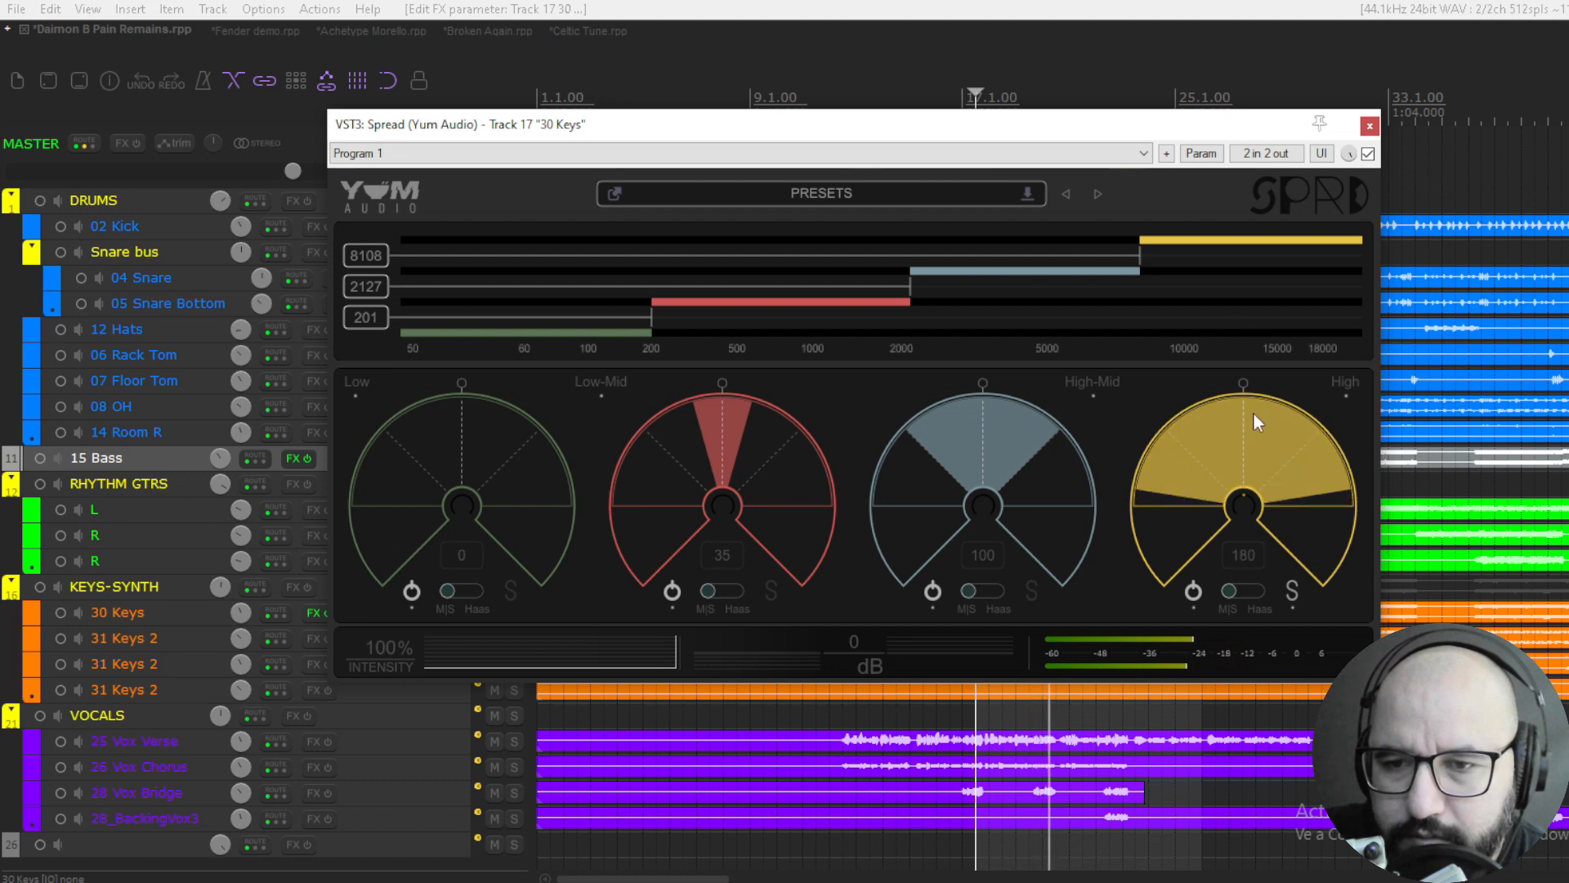
{"action": "left_click", "coordinate": [1290, 589]}
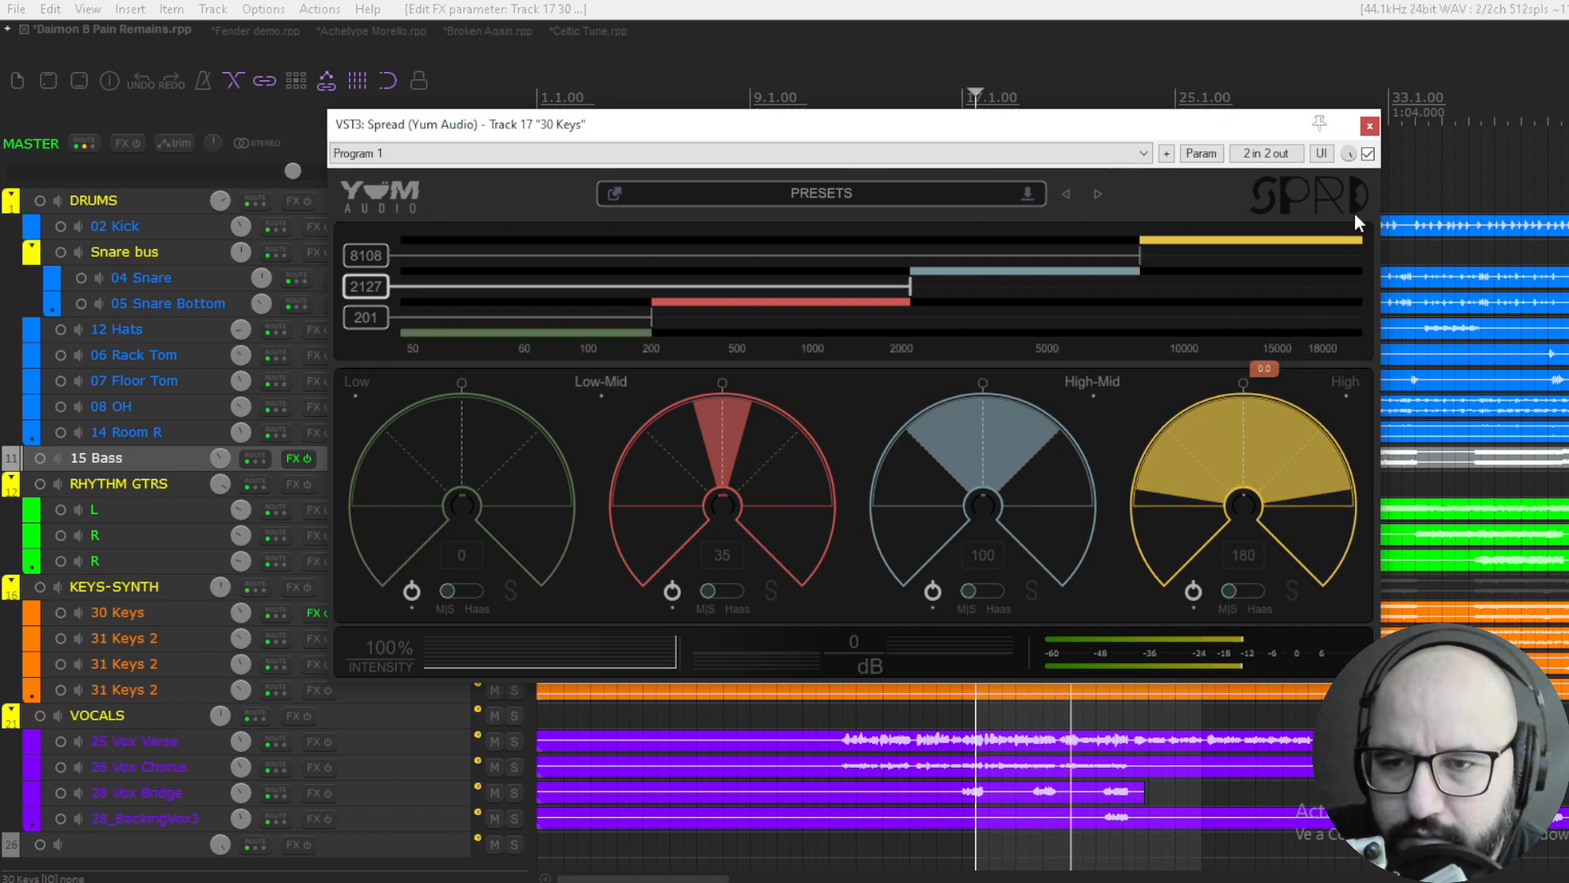
- Check the widened High band against bypass and reduce its width to 174
{"action": "left_click", "coordinate": [1369, 155]}
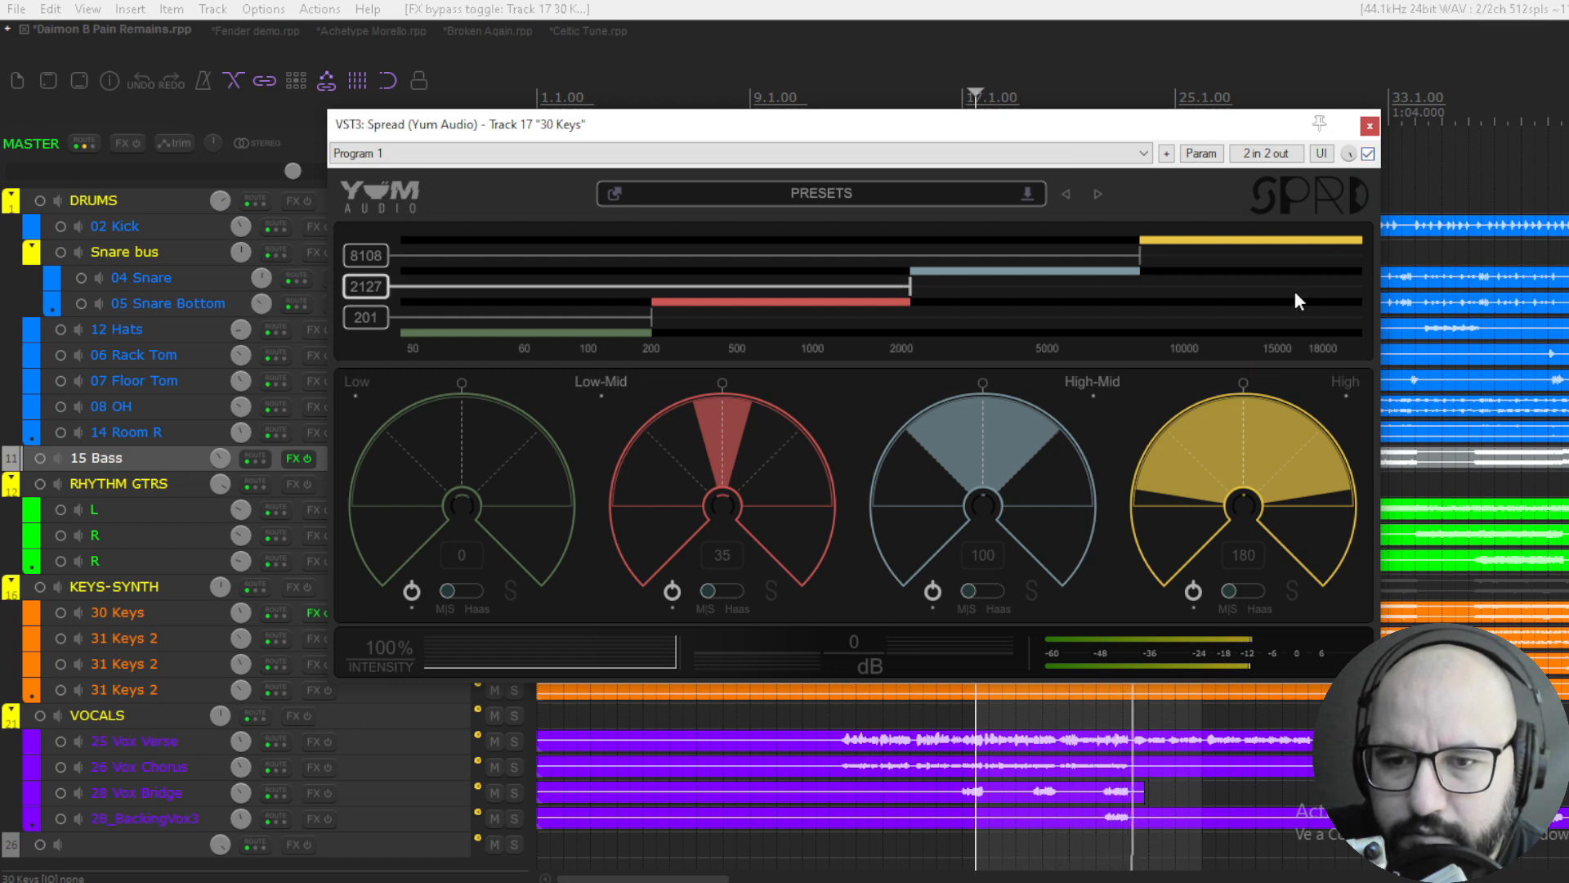
{"action": "left_click_drag", "start_coordinate": [1239, 415], "coordinate": [1239, 426]}
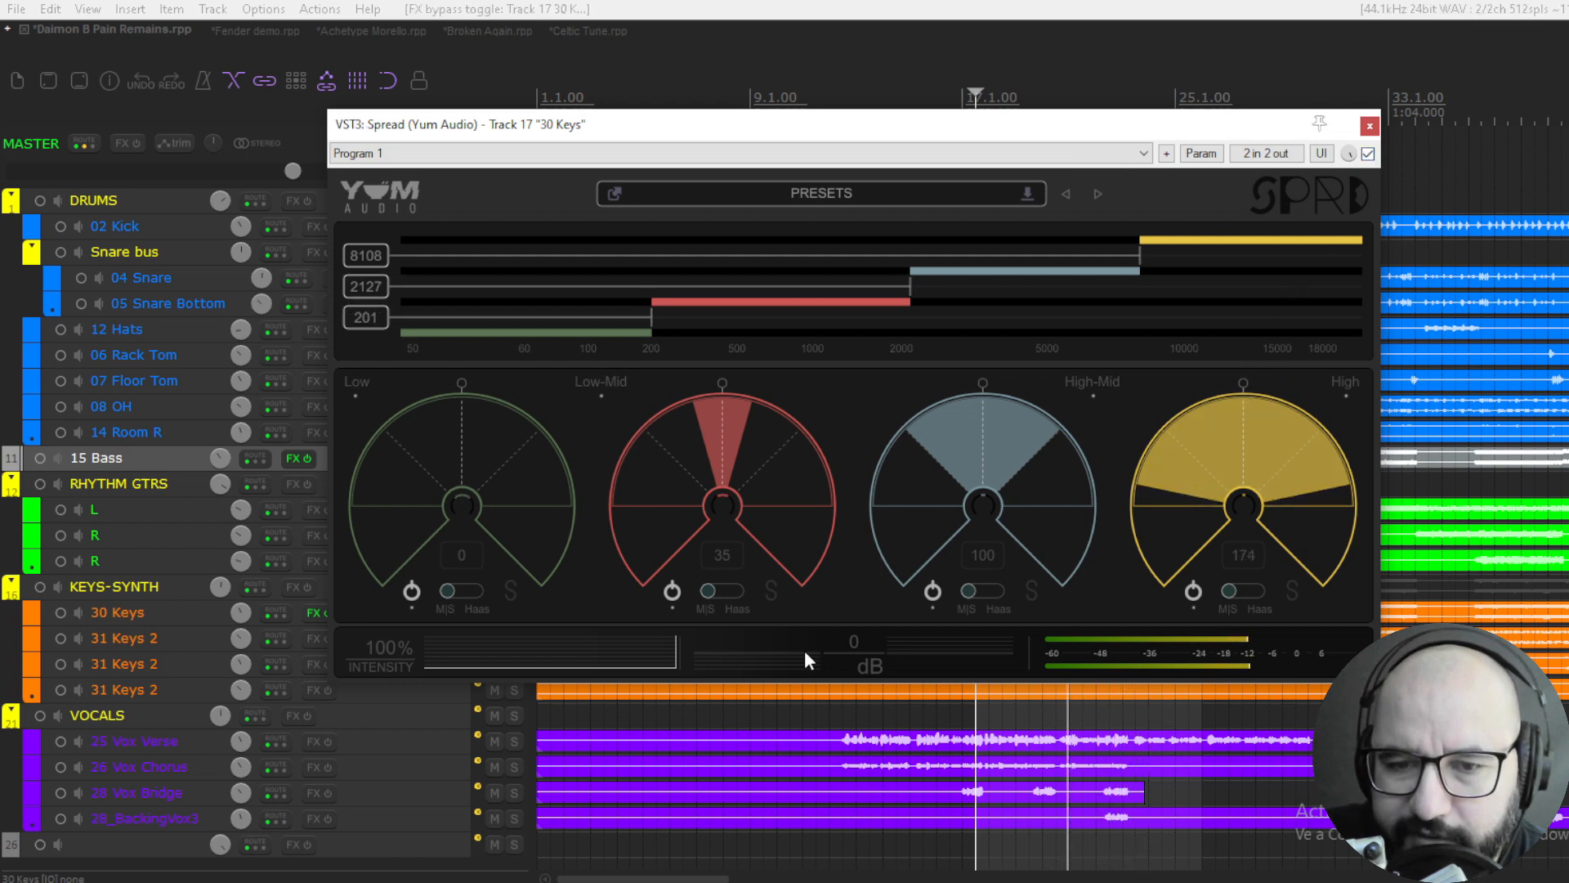
- Raise the output level to 0.80 dB, compare the result with the plugin bypassed and stop playback
{"action": "left_click_drag", "start_coordinate": [804, 650], "coordinate": [885, 653]}
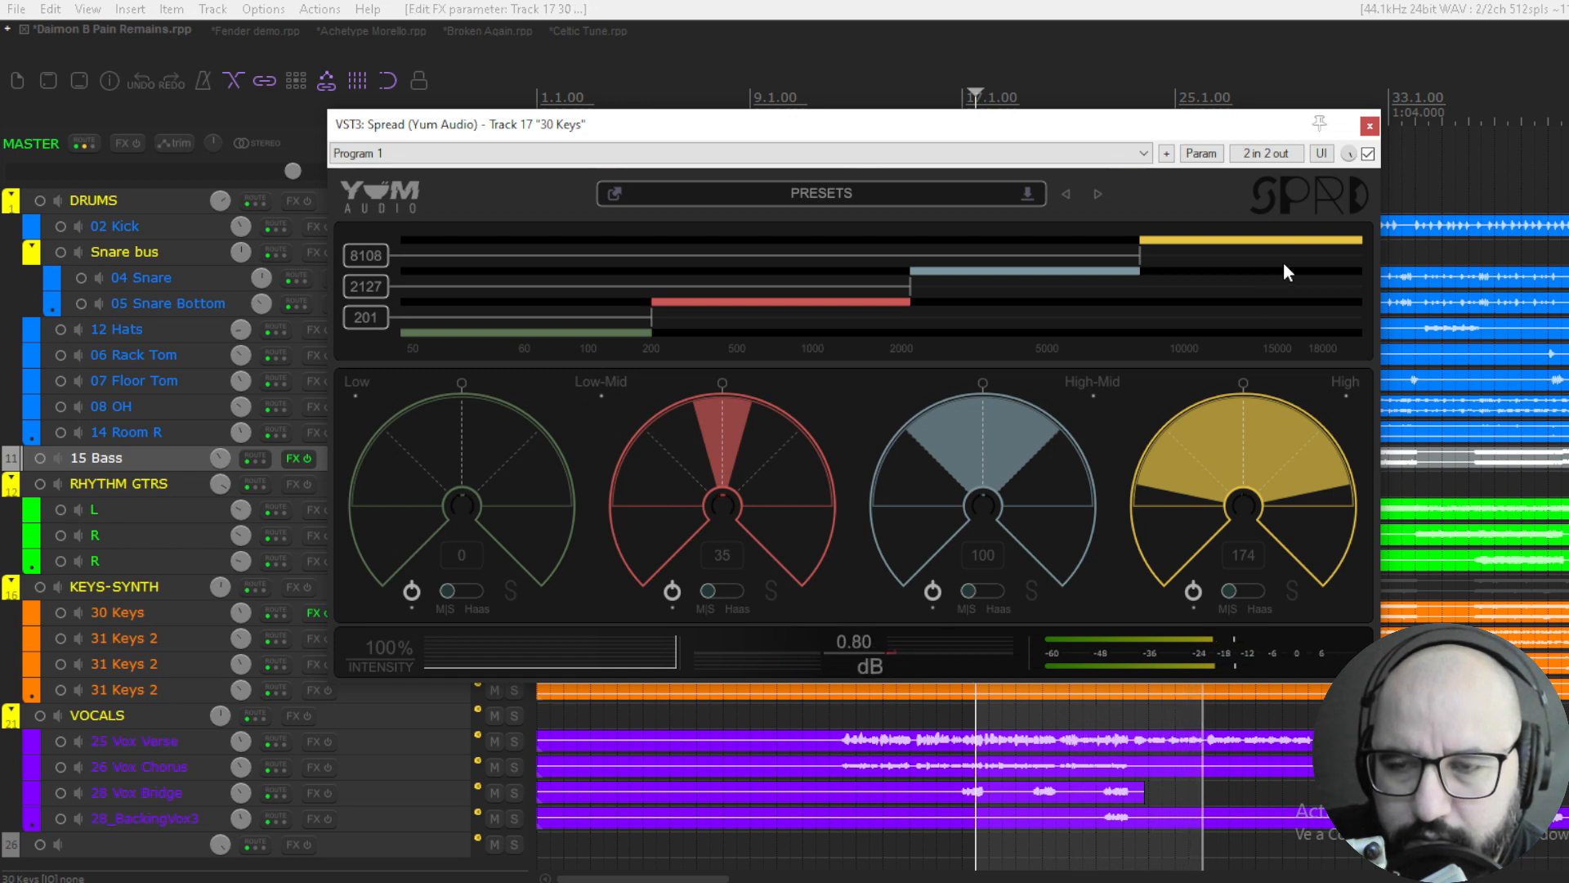
{"action": "left_click", "coordinate": [1368, 155]}
{"action": "left_click", "coordinate": [1368, 155]}
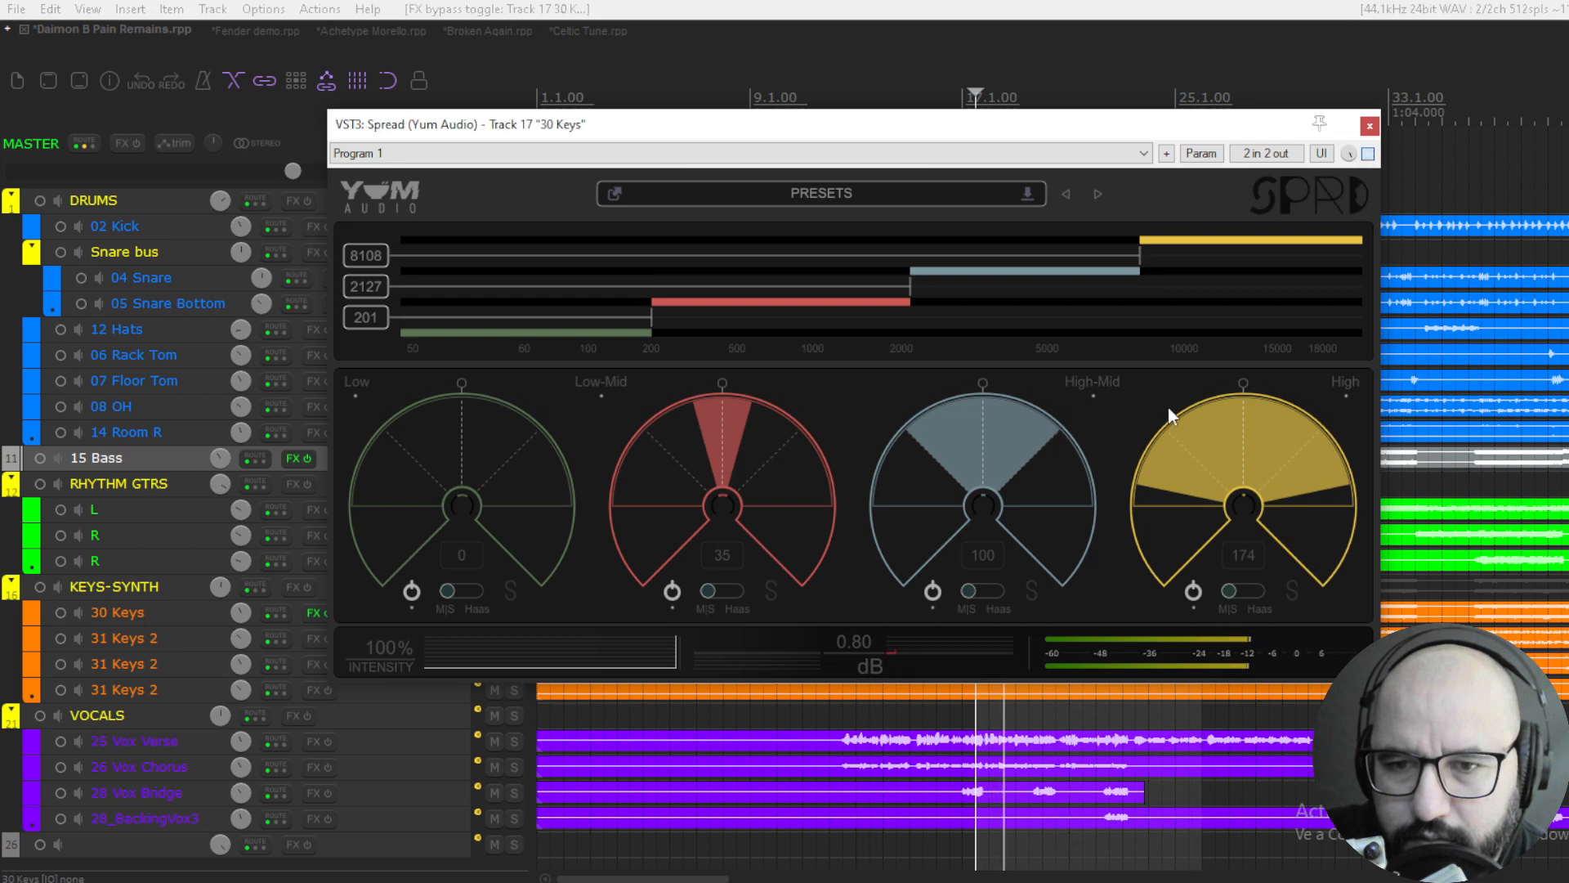
{"action": "key", "text": "space"}
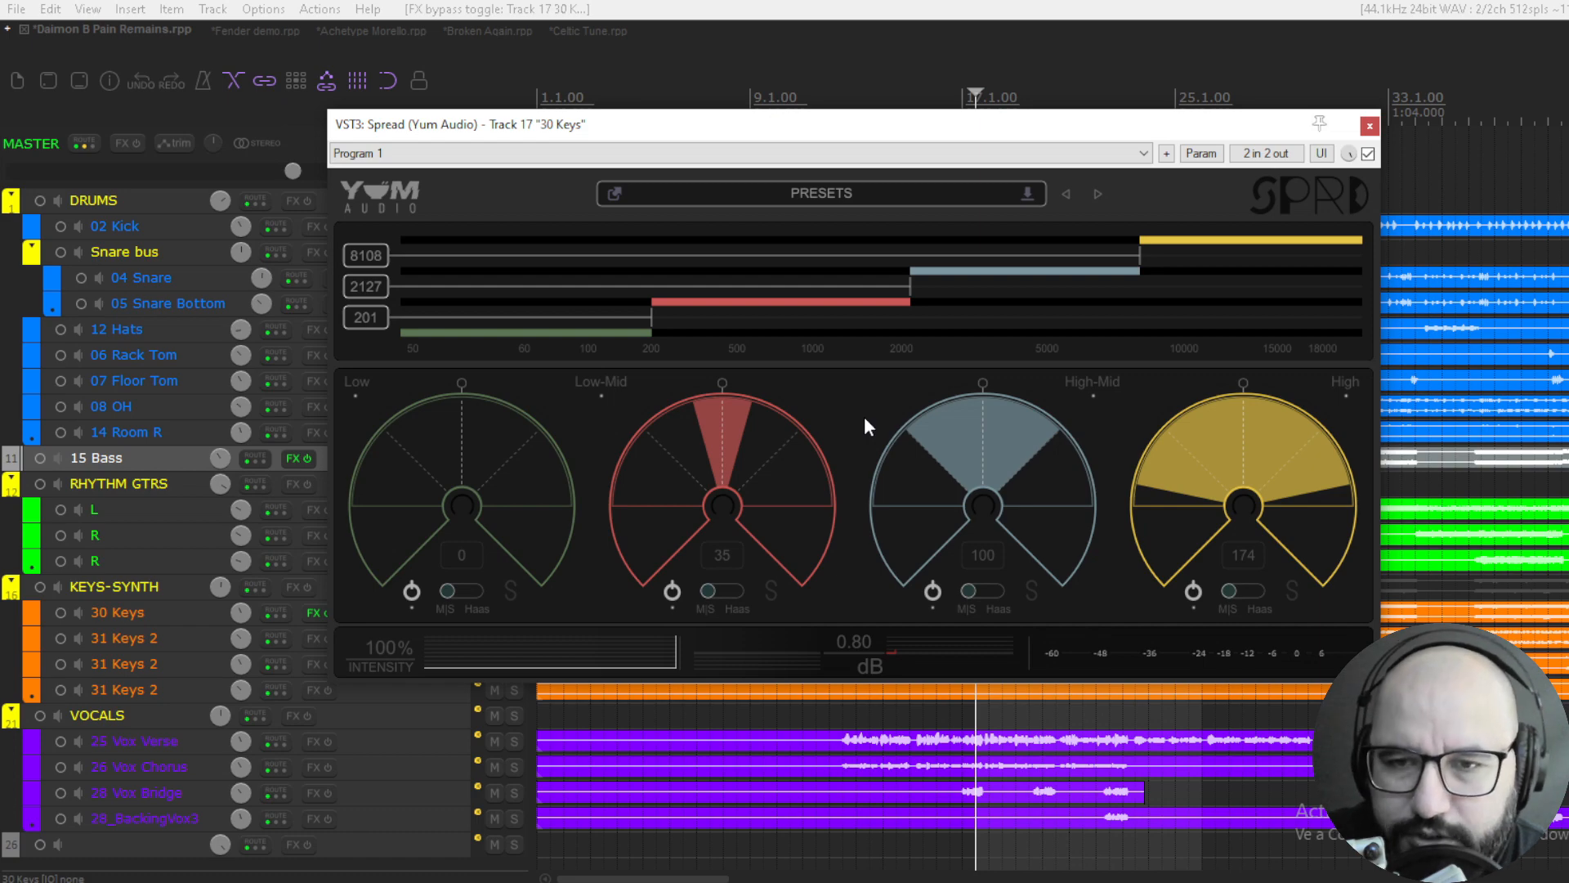
- Close the keys track's Spread plugin and switch the solo from 30 Keys to 15 Bass
{"action": "left_click", "coordinate": [1370, 126]}
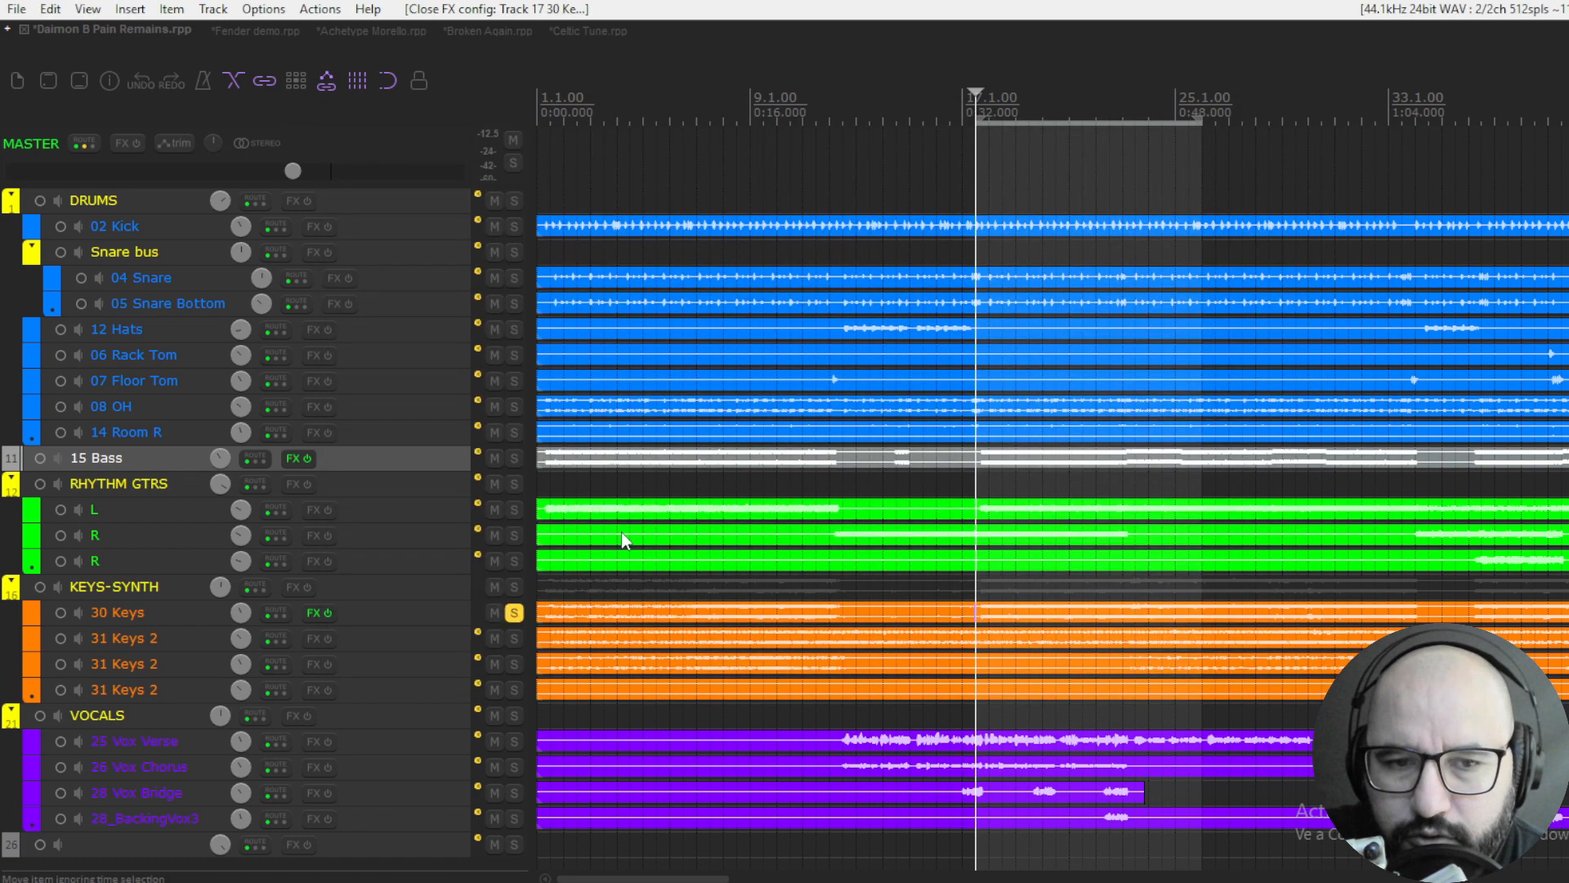
{"action": "left_click", "coordinate": [514, 612]}
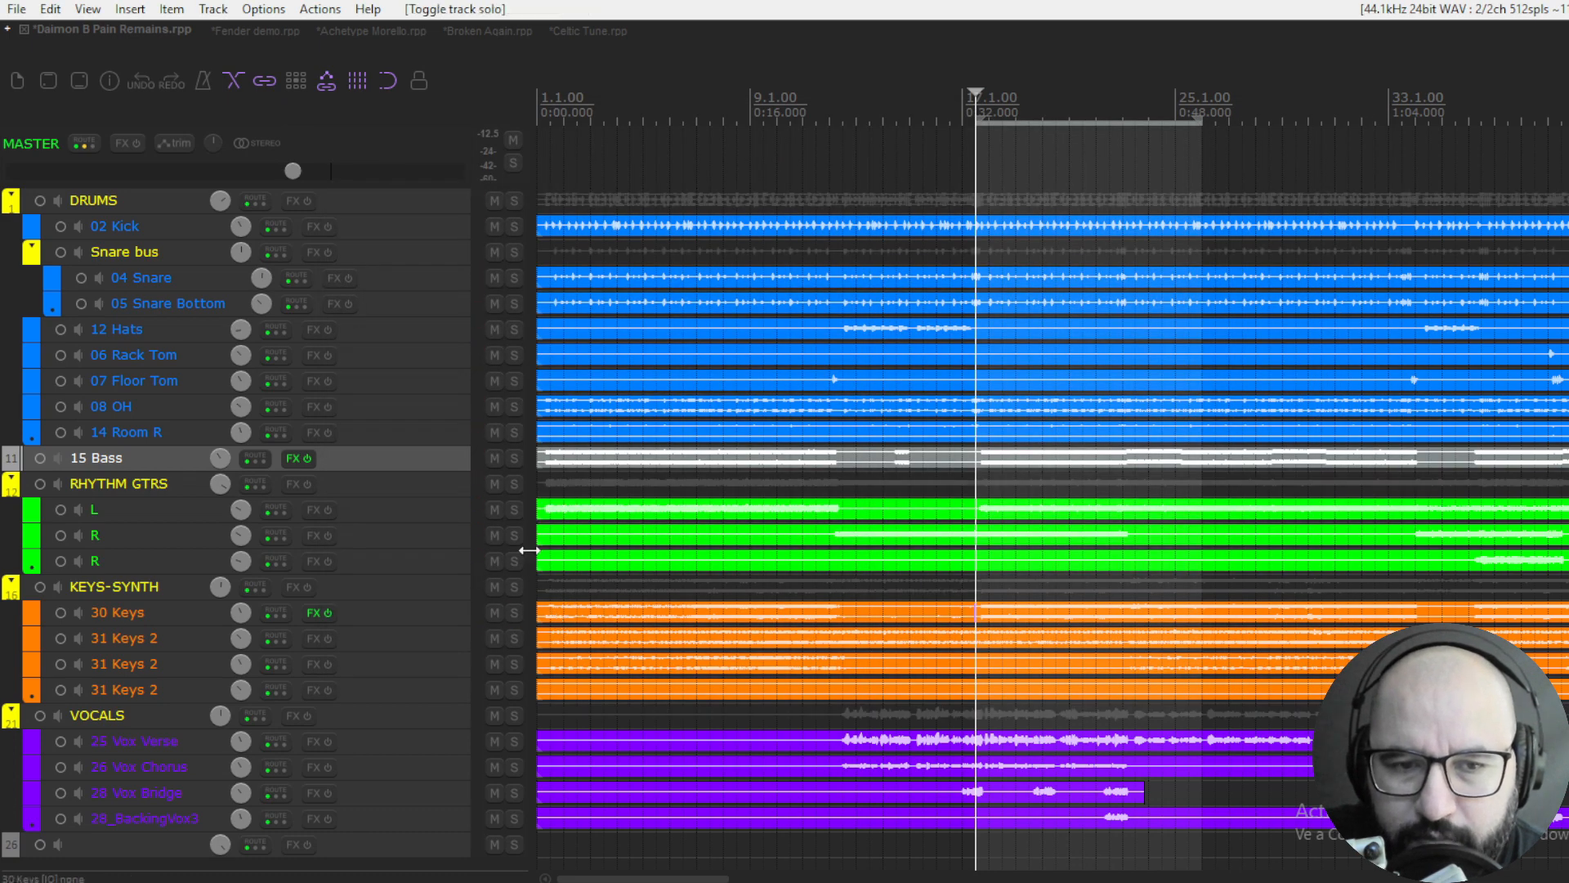
{"action": "left_click", "coordinate": [514, 458]}
- Preview the soloed 15 Bass track briefly and open its Spread plugin
{"action": "key", "text": "space"}
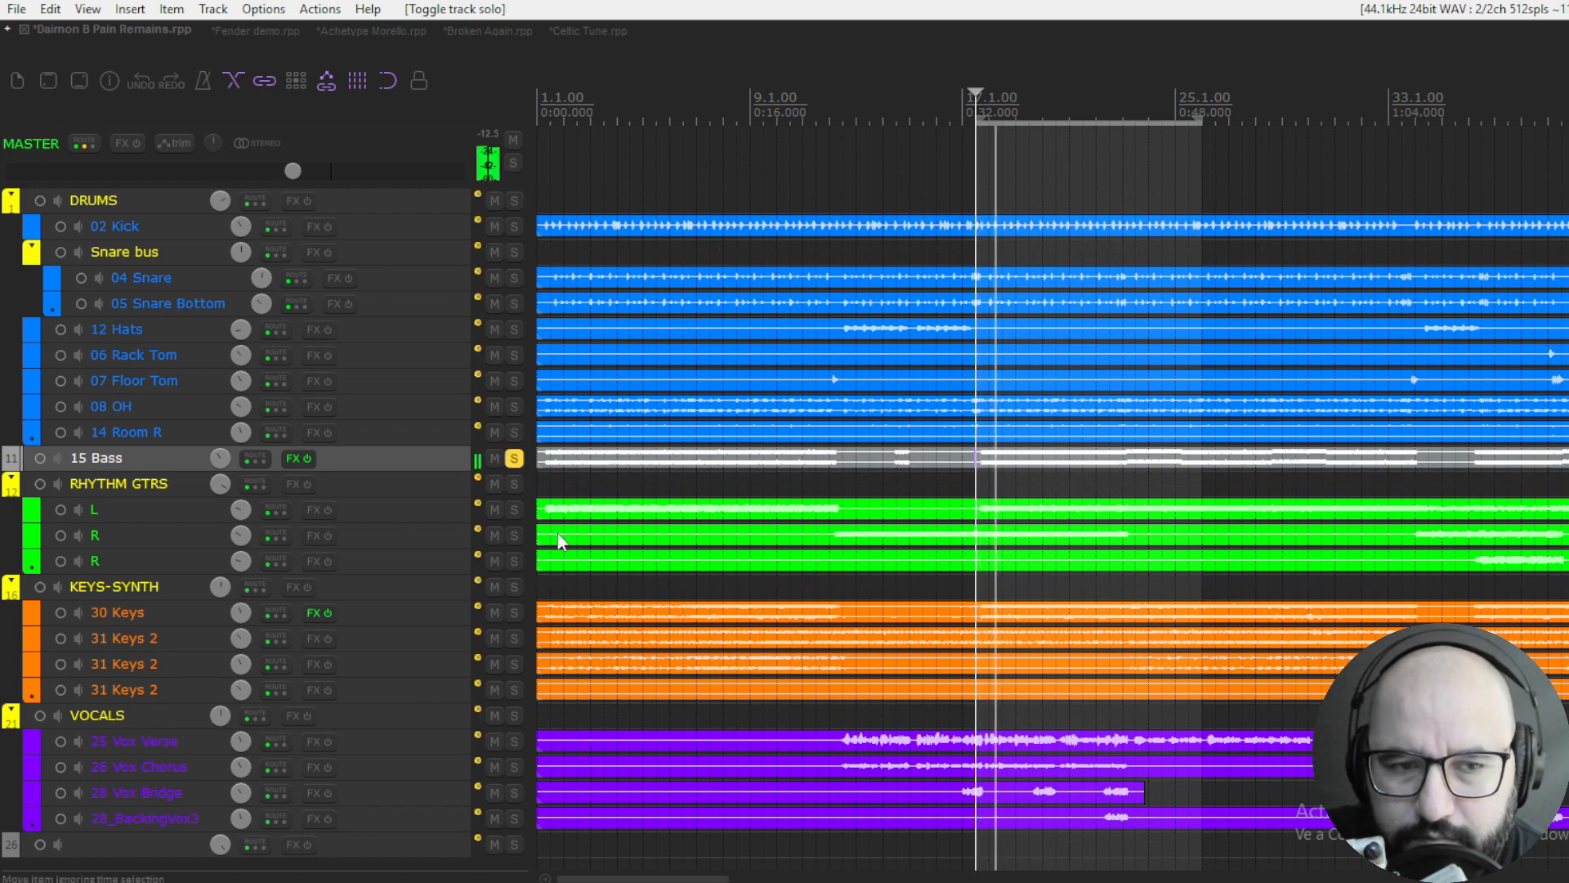
{"action": "key", "text": "space"}
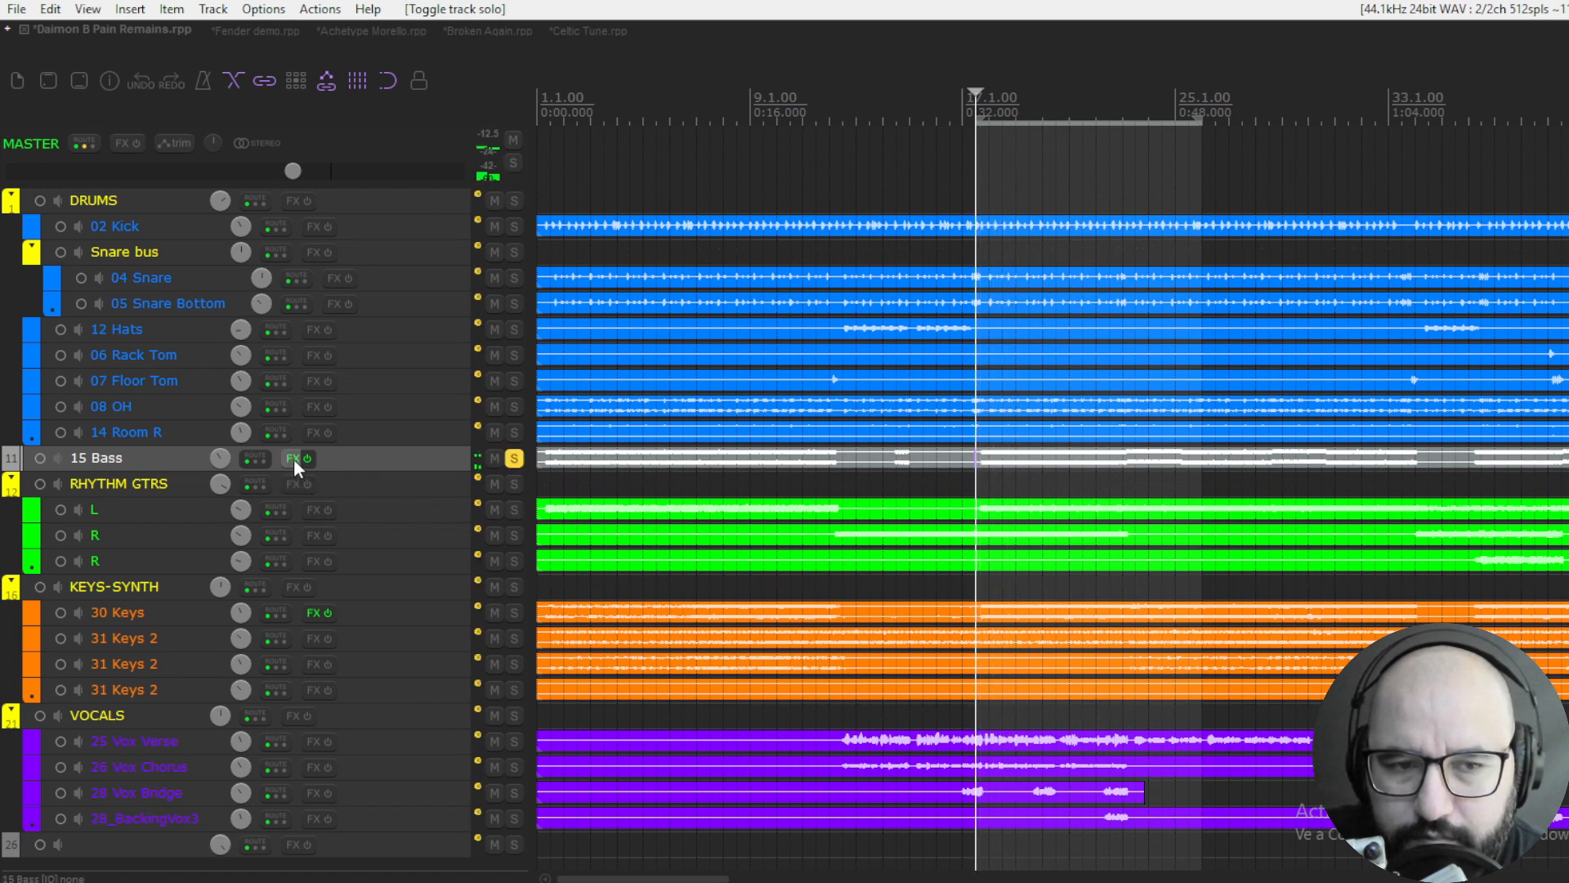
{"action": "left_click", "coordinate": [292, 458]}
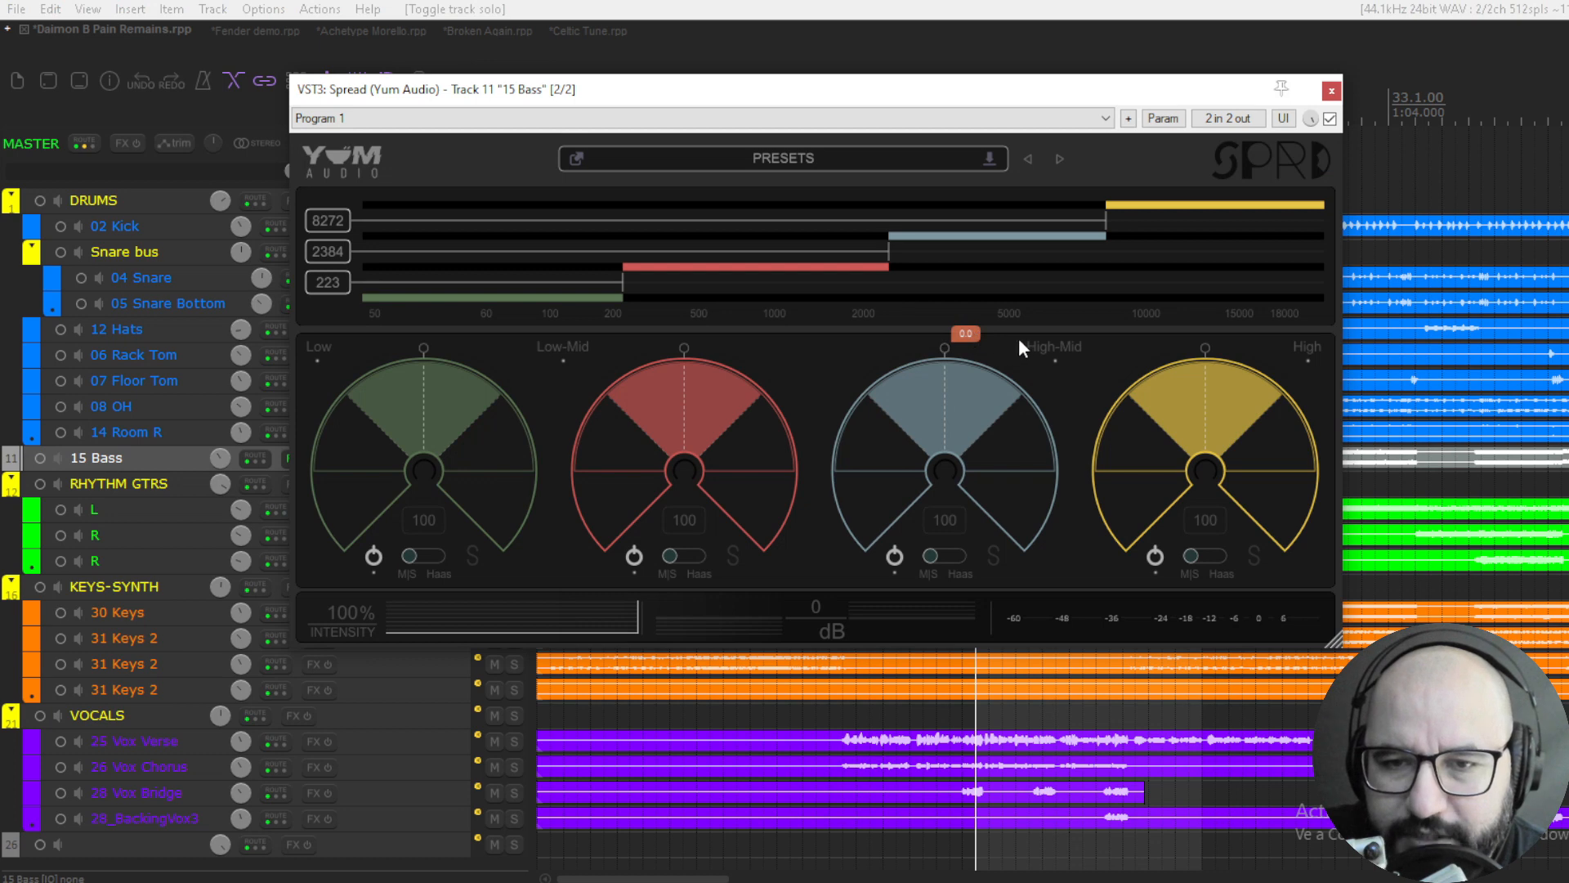
- Start playback of the soloed bass, reduce the Low band's width to 0 and compare it against bypass
{"action": "key", "text": "space"}
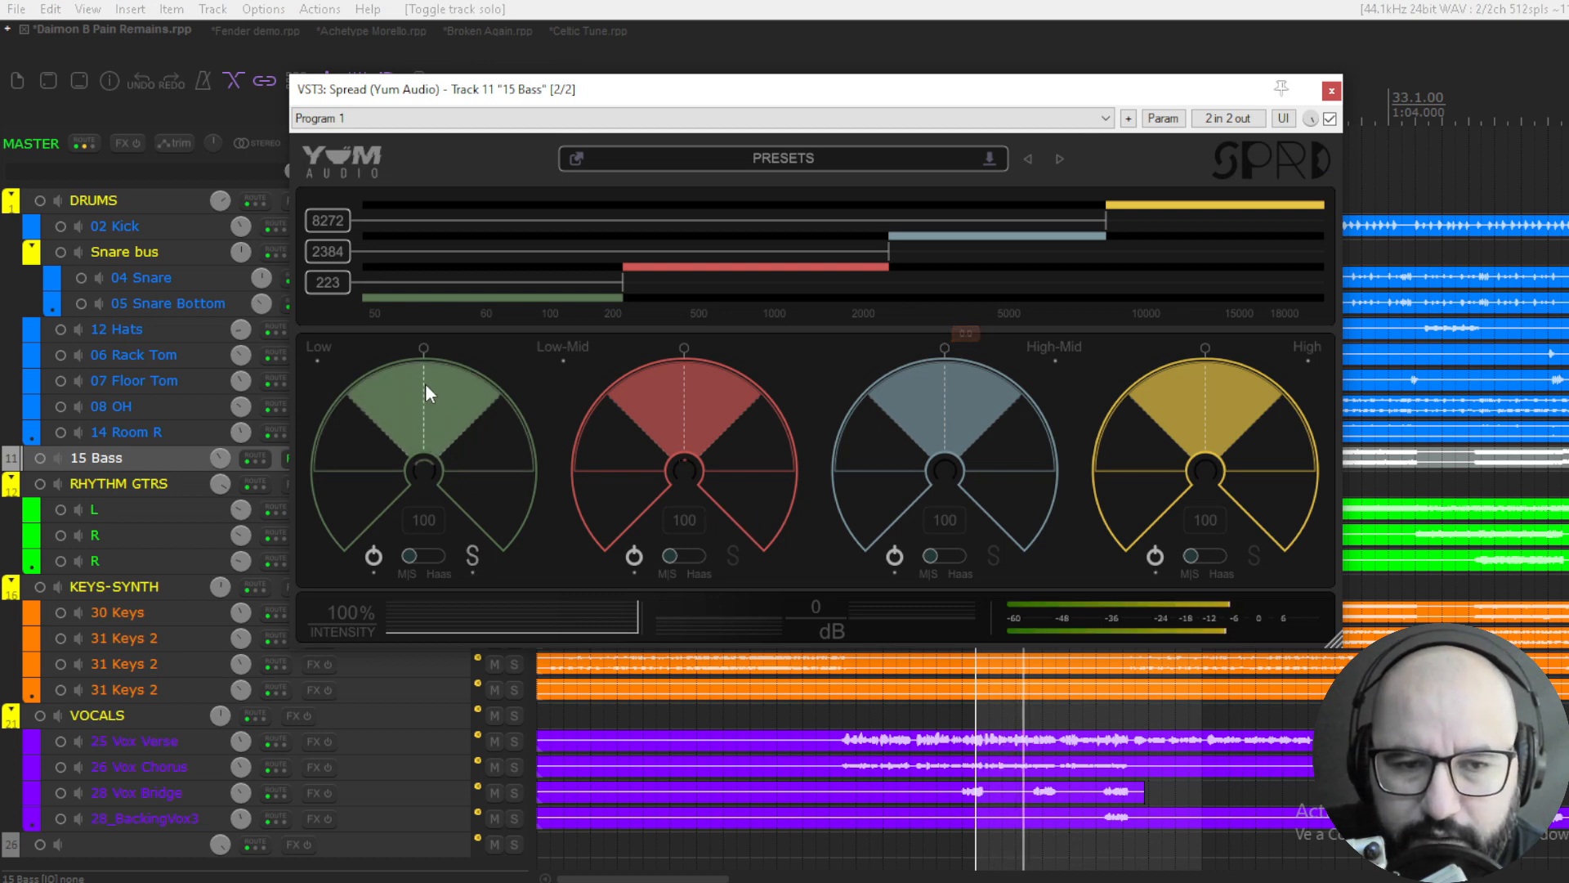
{"action": "left_click_drag", "start_coordinate": [420, 369], "coordinate": [420, 567]}
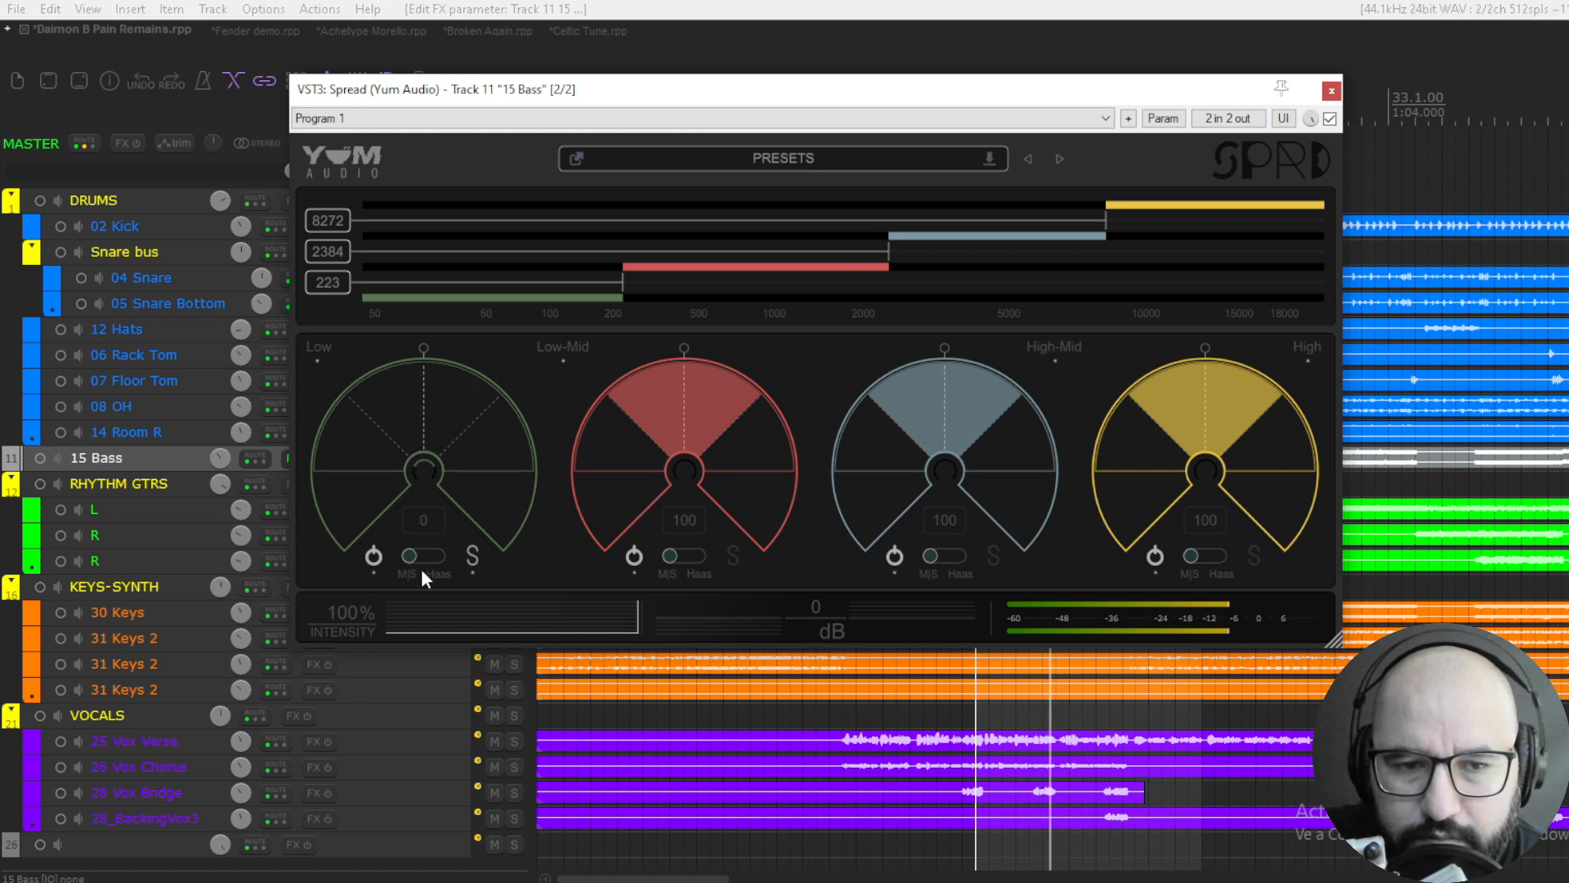
{"action": "left_click", "coordinate": [1329, 118]}
{"action": "left_click", "coordinate": [1330, 118]}
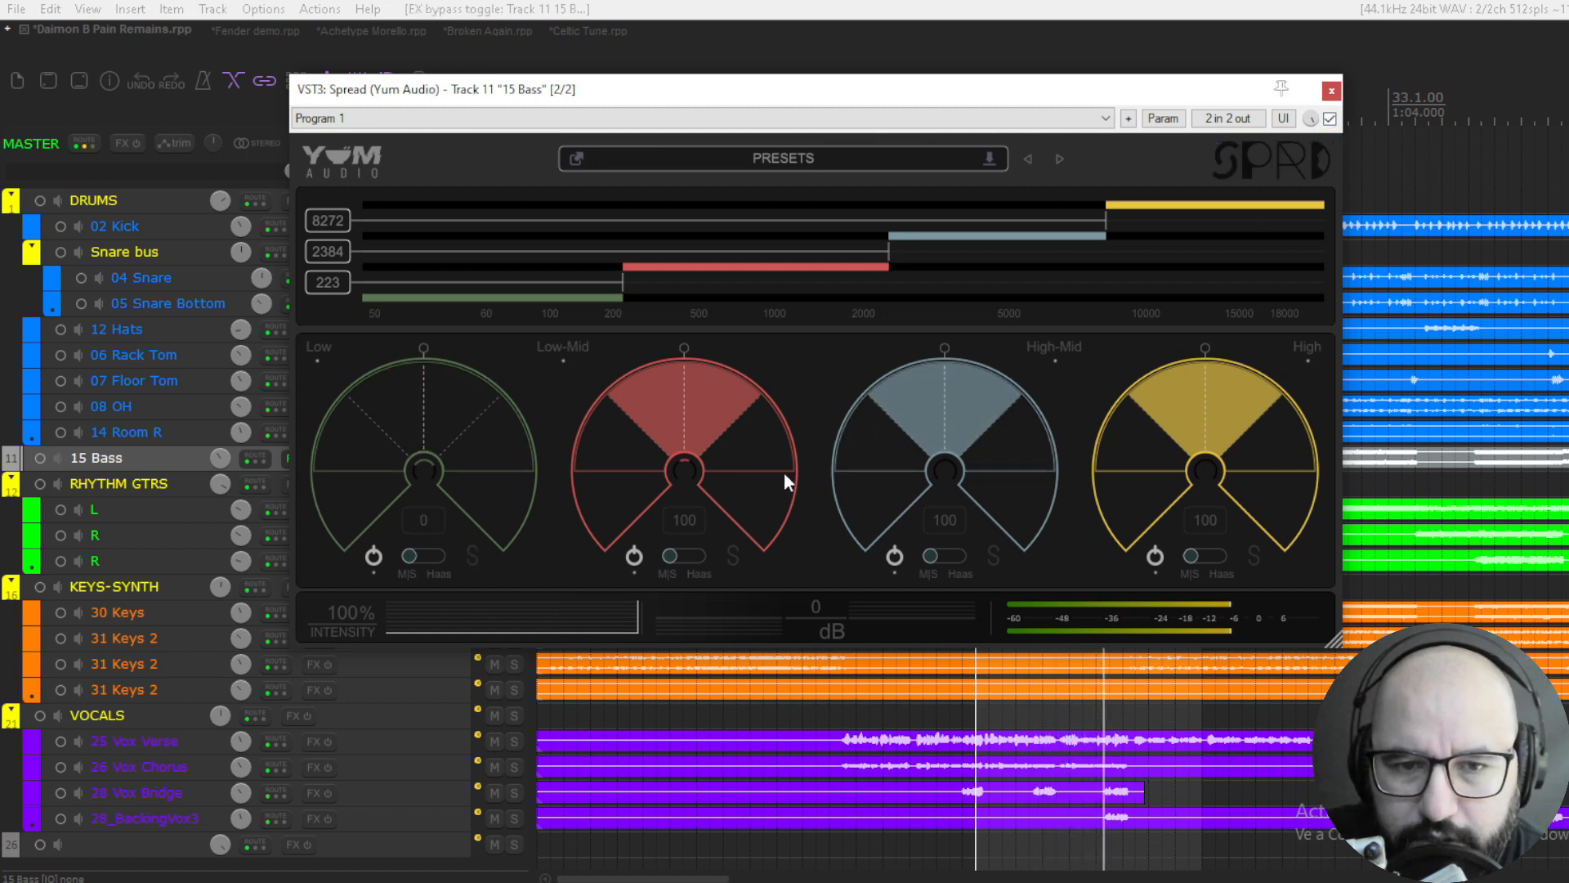
- Solo the bass's Low-Mid band, reduce its width to 0 and take the band out of solo
{"action": "left_click", "coordinate": [733, 554]}
{"action": "left_click_drag", "start_coordinate": [688, 463], "coordinate": [679, 582]}
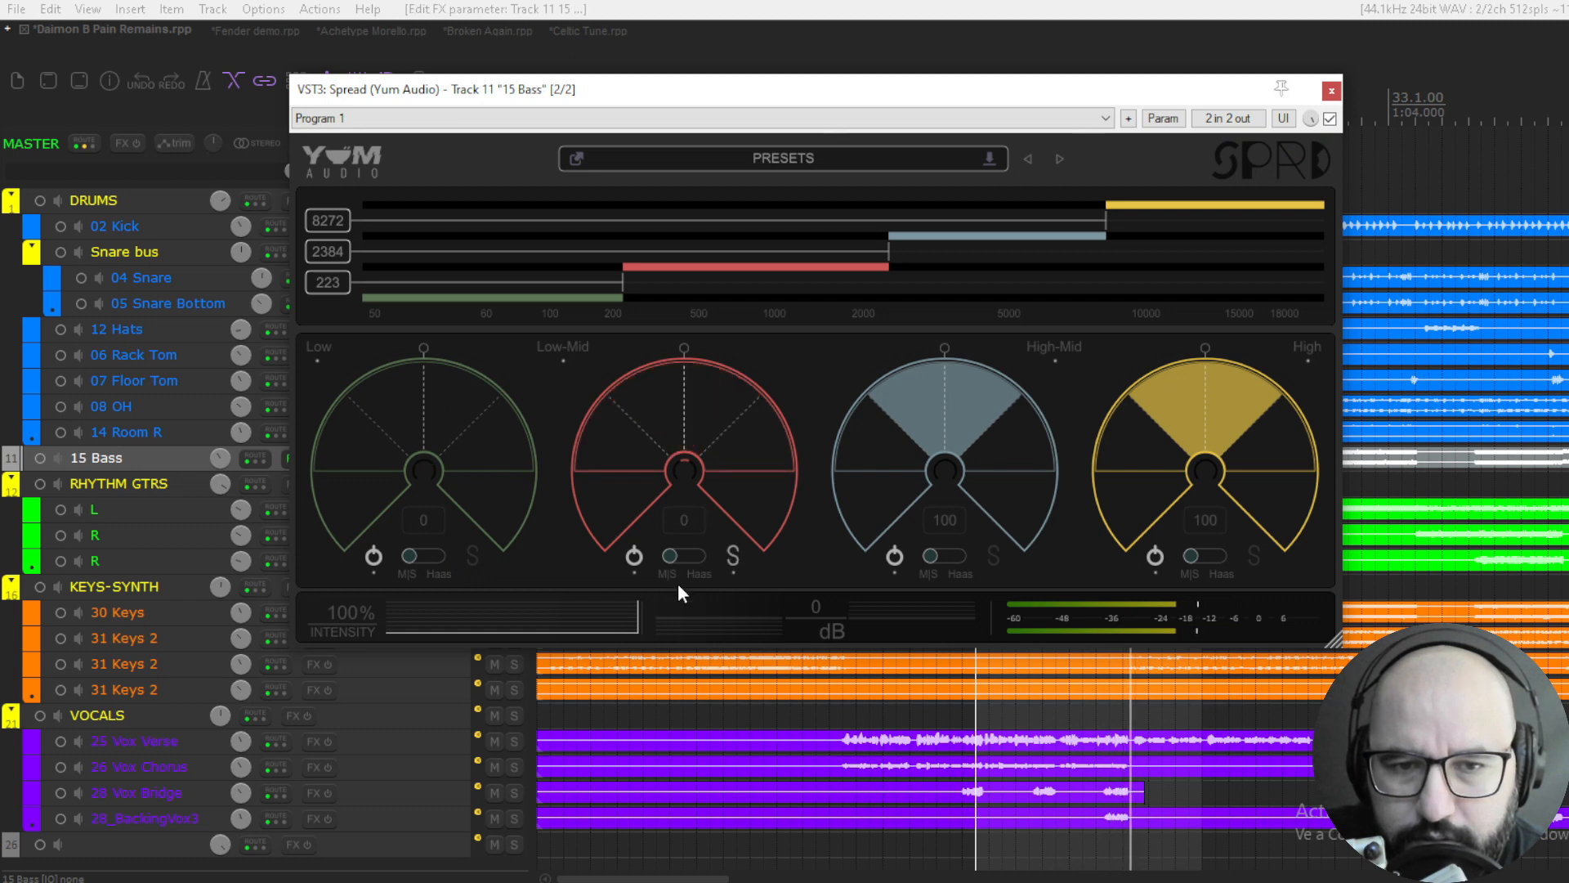
{"action": "left_click", "coordinate": [736, 556]}
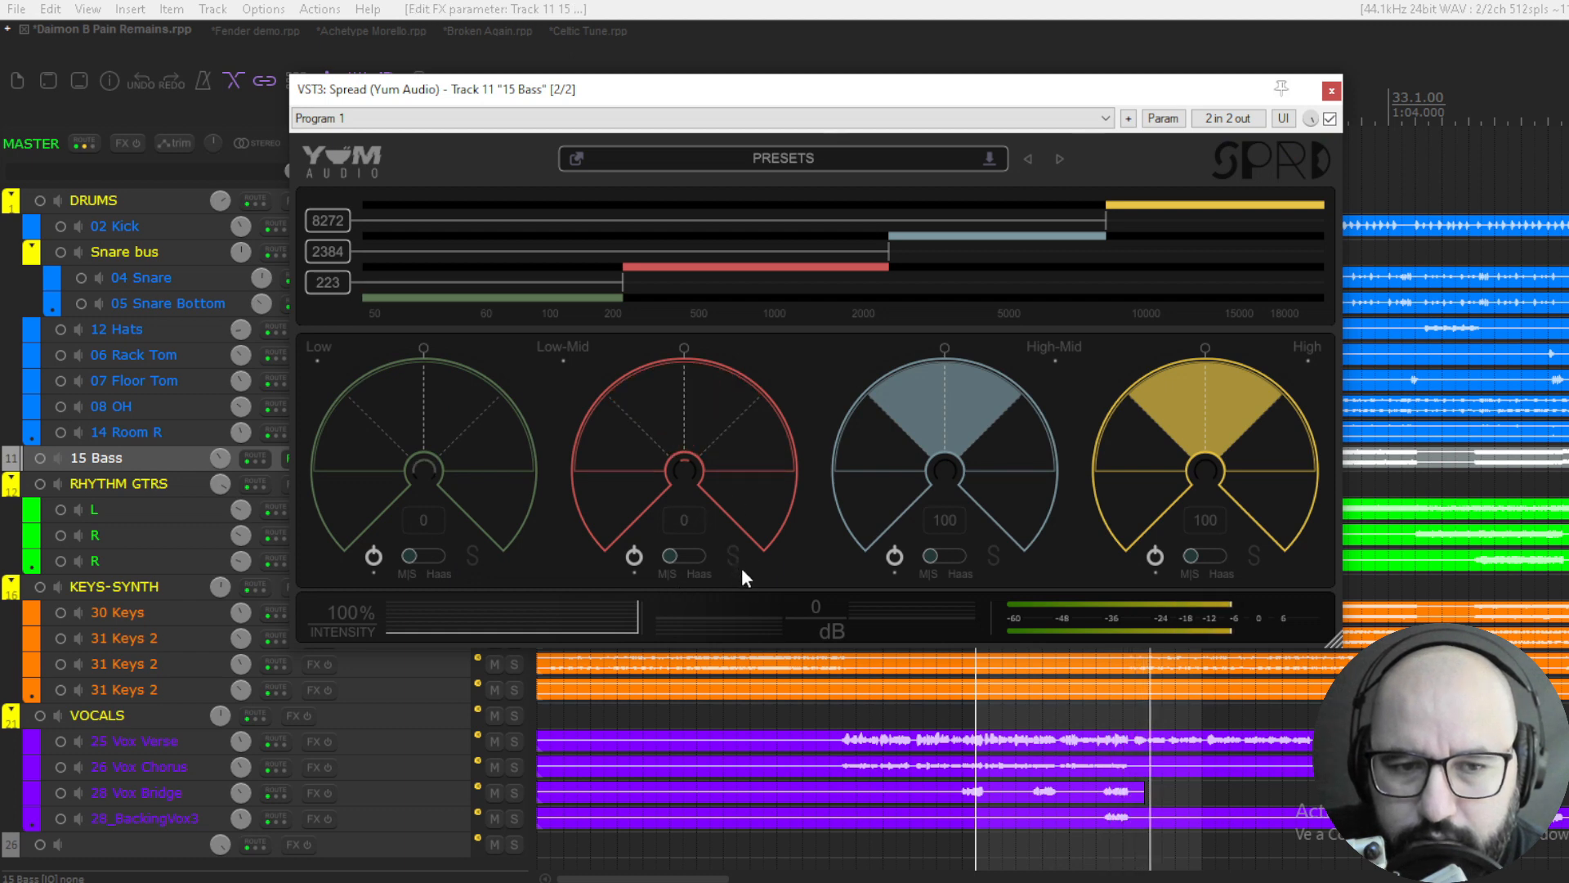
- Compare the bass with its narrowed Low and Low-Mid bands against the bypassed plugin, leaving the plugin enabled
{"action": "left_click", "coordinate": [1329, 119]}
{"action": "left_click", "coordinate": [1329, 118]}
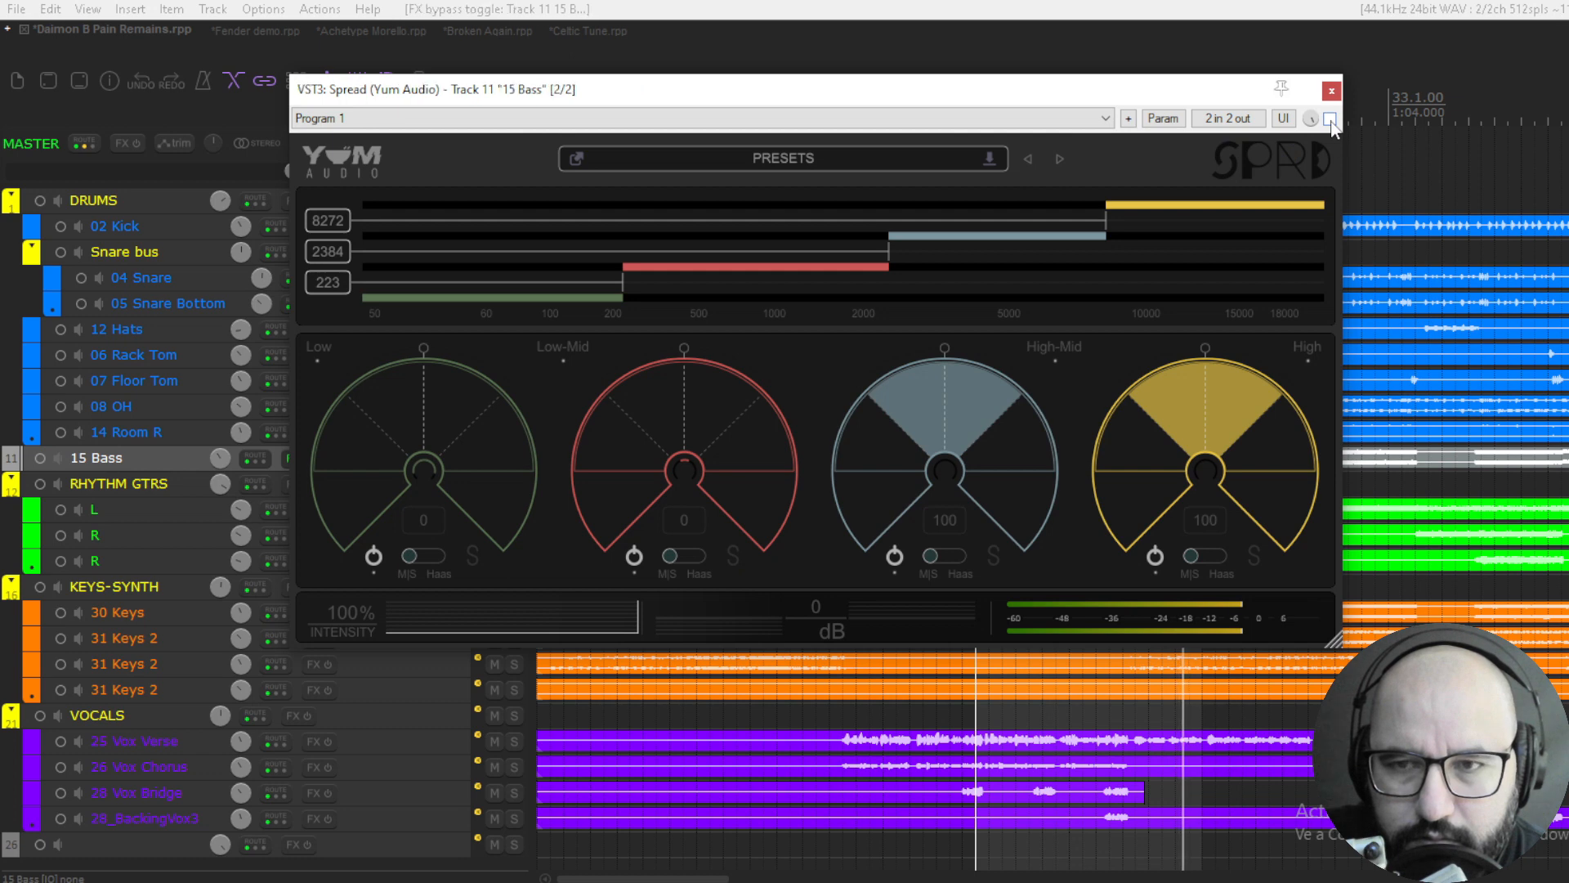
{"action": "left_click", "coordinate": [1330, 118]}
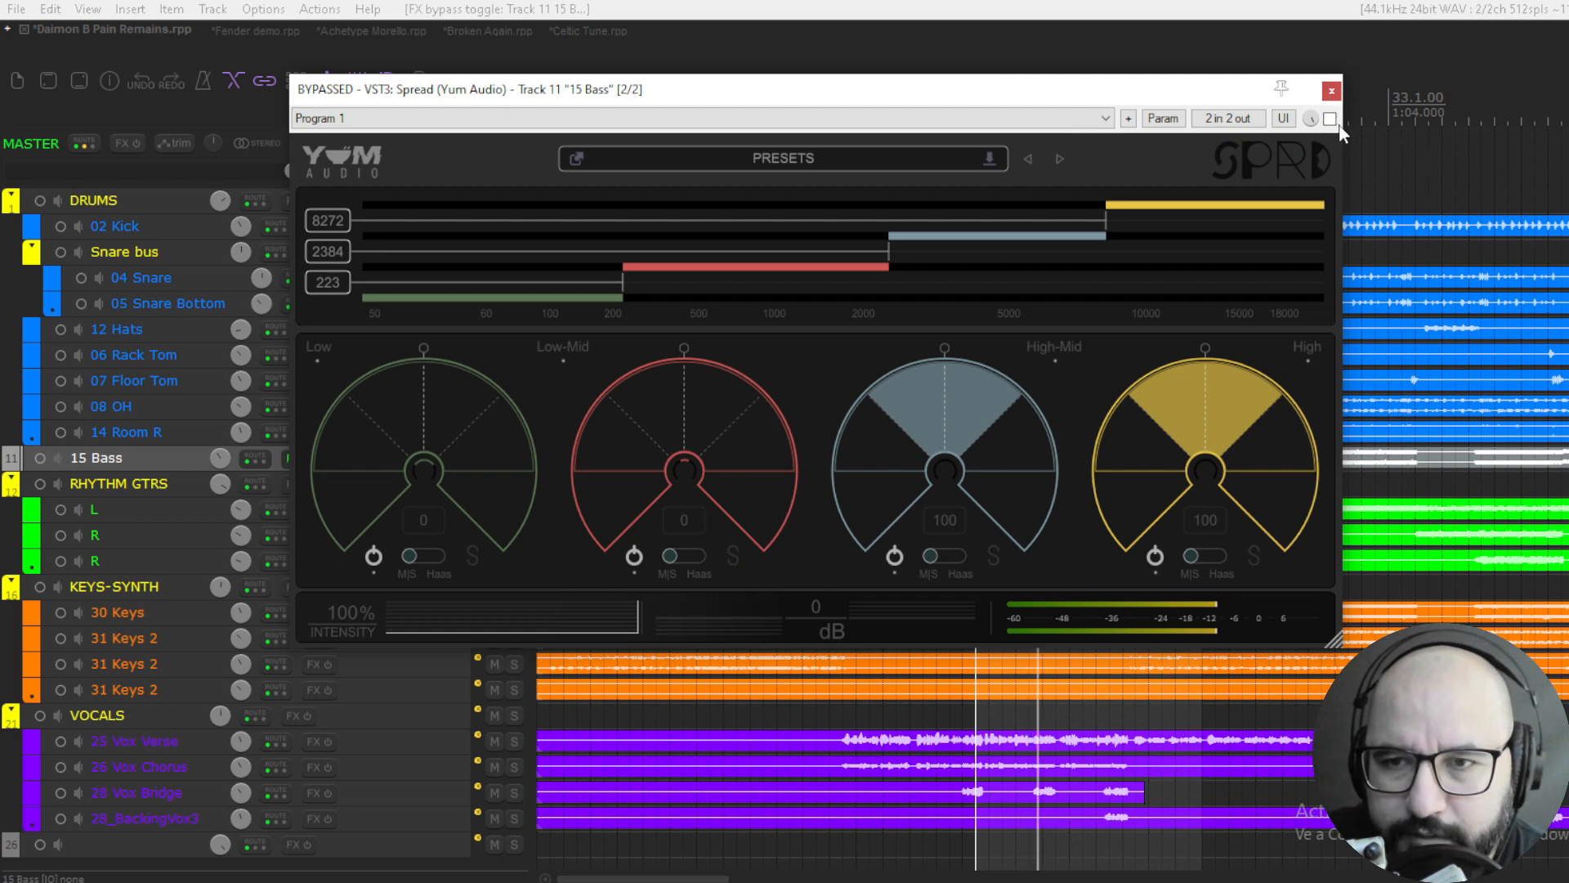
{"action": "left_click", "coordinate": [1330, 118]}
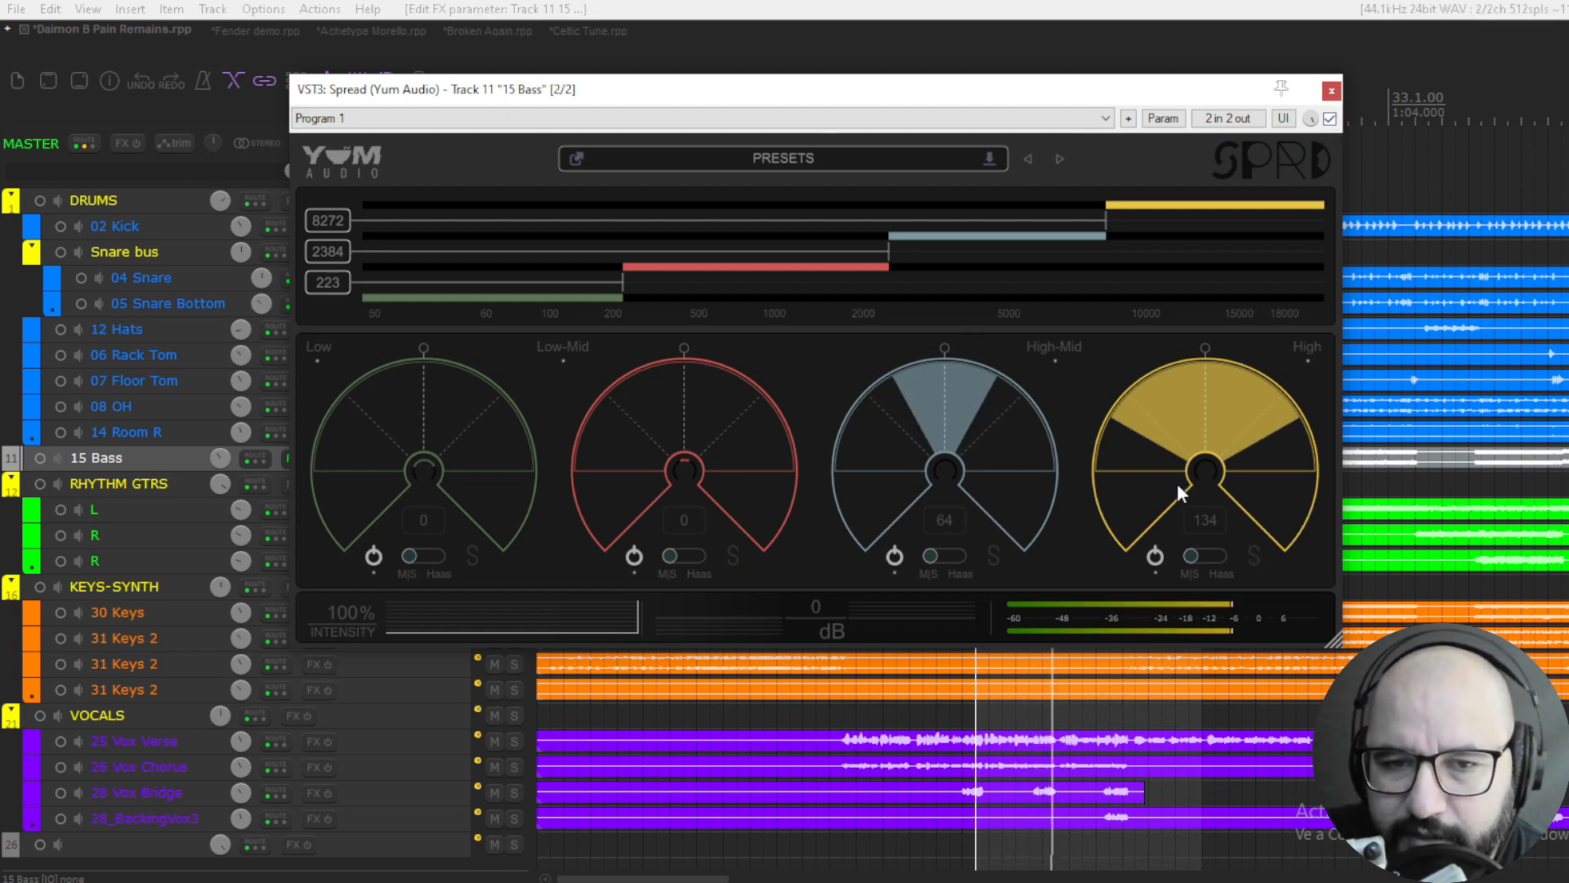
- Set the bass's High band width to 134 and its High-Mid width to 100, checking the sound against bypass
{"action": "key", "text": "space"}
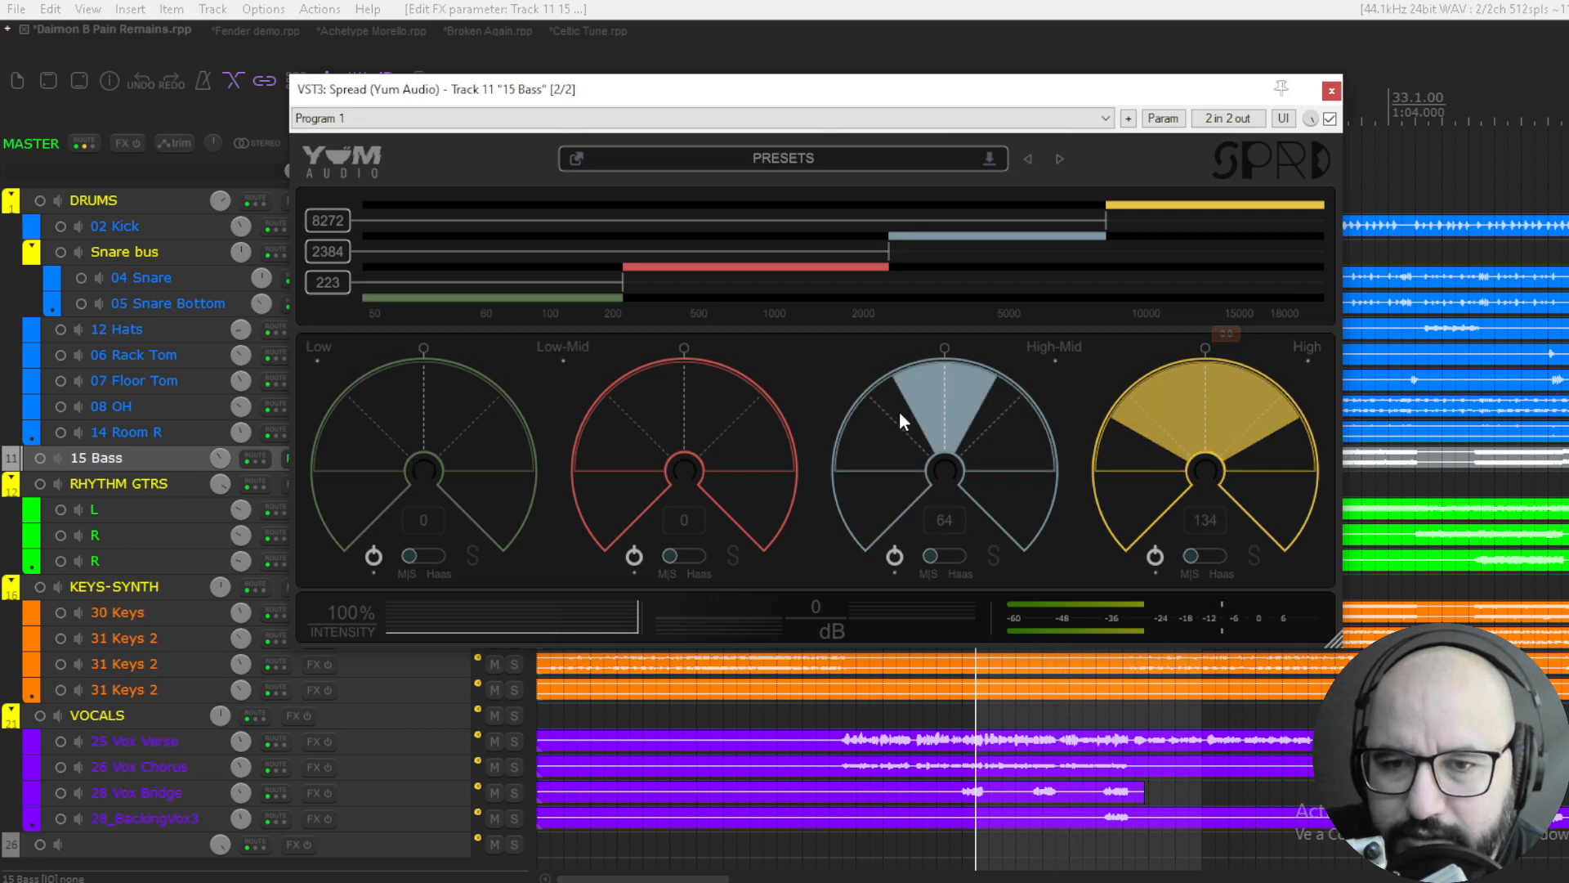
{"action": "key", "text": "space"}
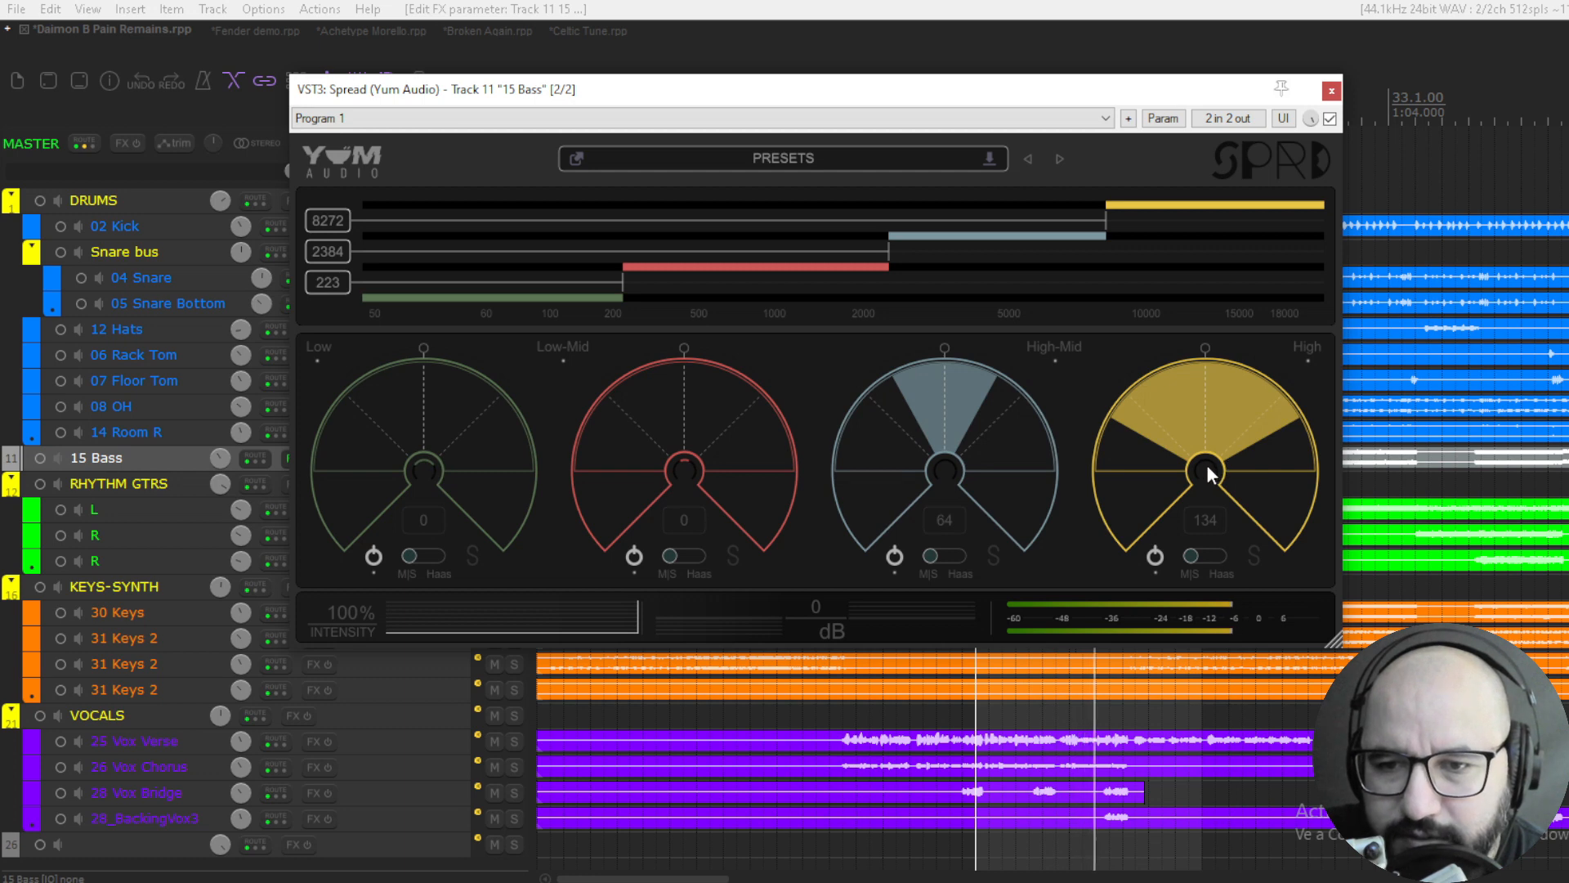
{"action": "scroll", "coordinate": [947, 404], "scroll_direction": "up", "scroll_amount": 5}
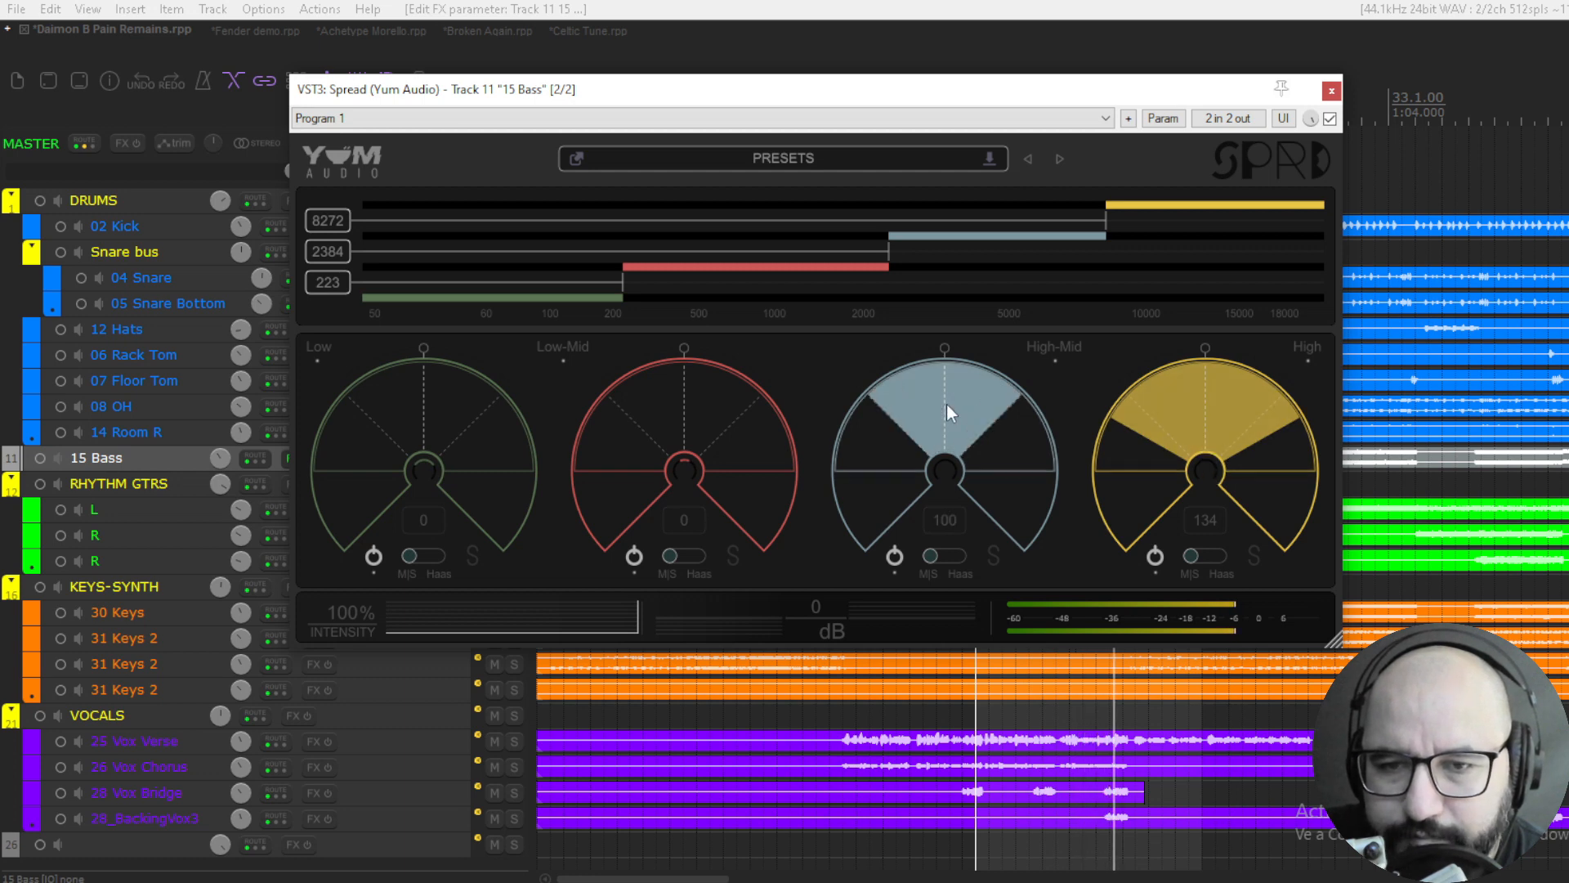
{"action": "left_click", "coordinate": [1330, 119]}
{"action": "left_click", "coordinate": [1330, 118]}
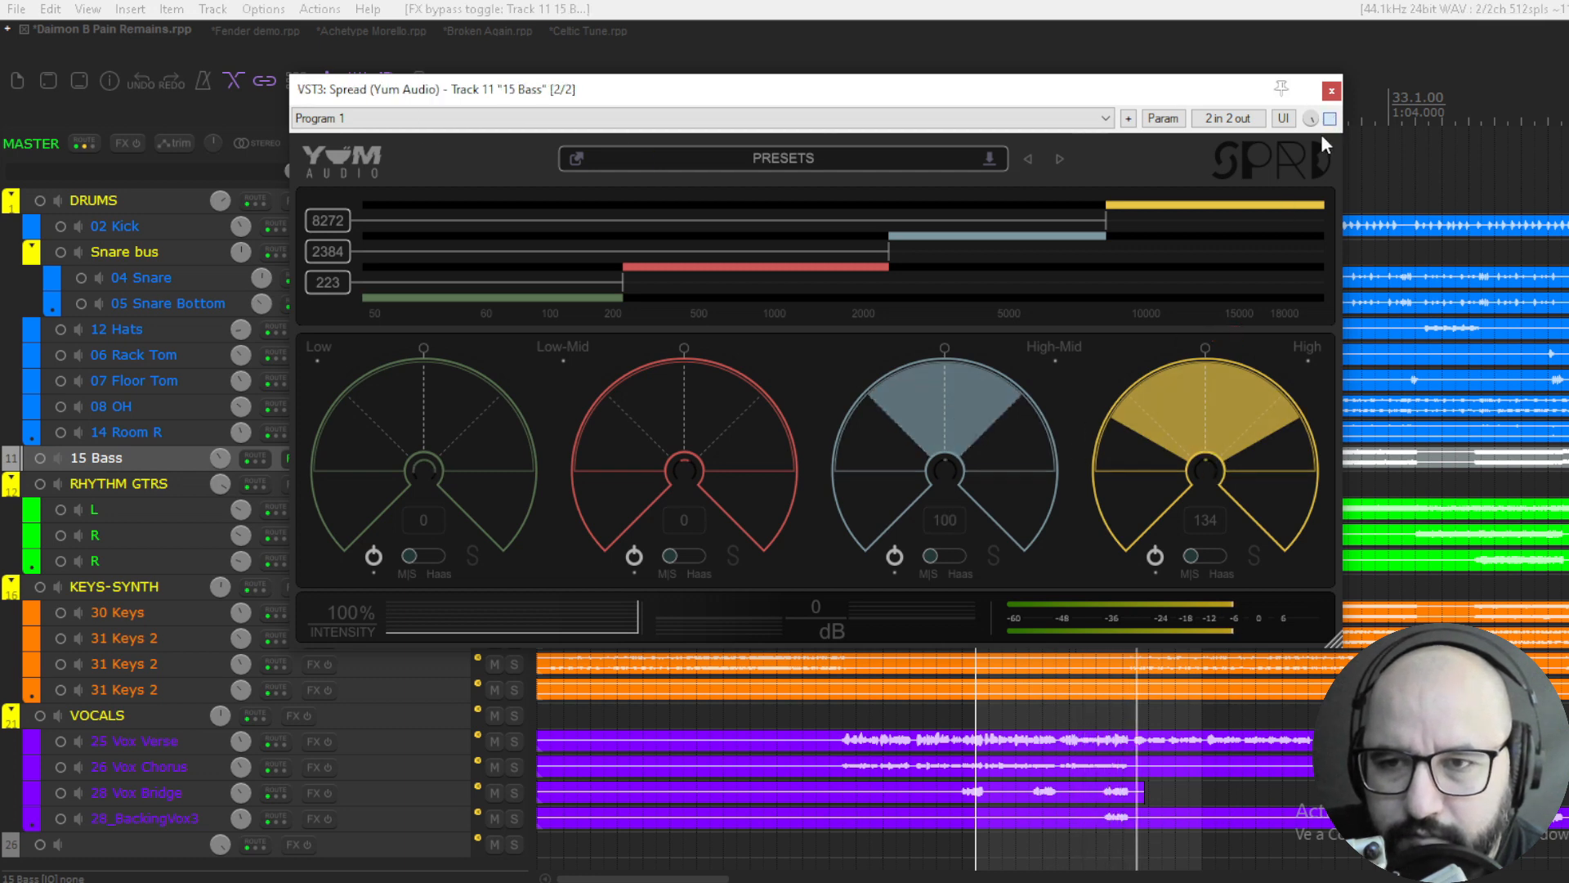
{"action": "key", "text": "space"}
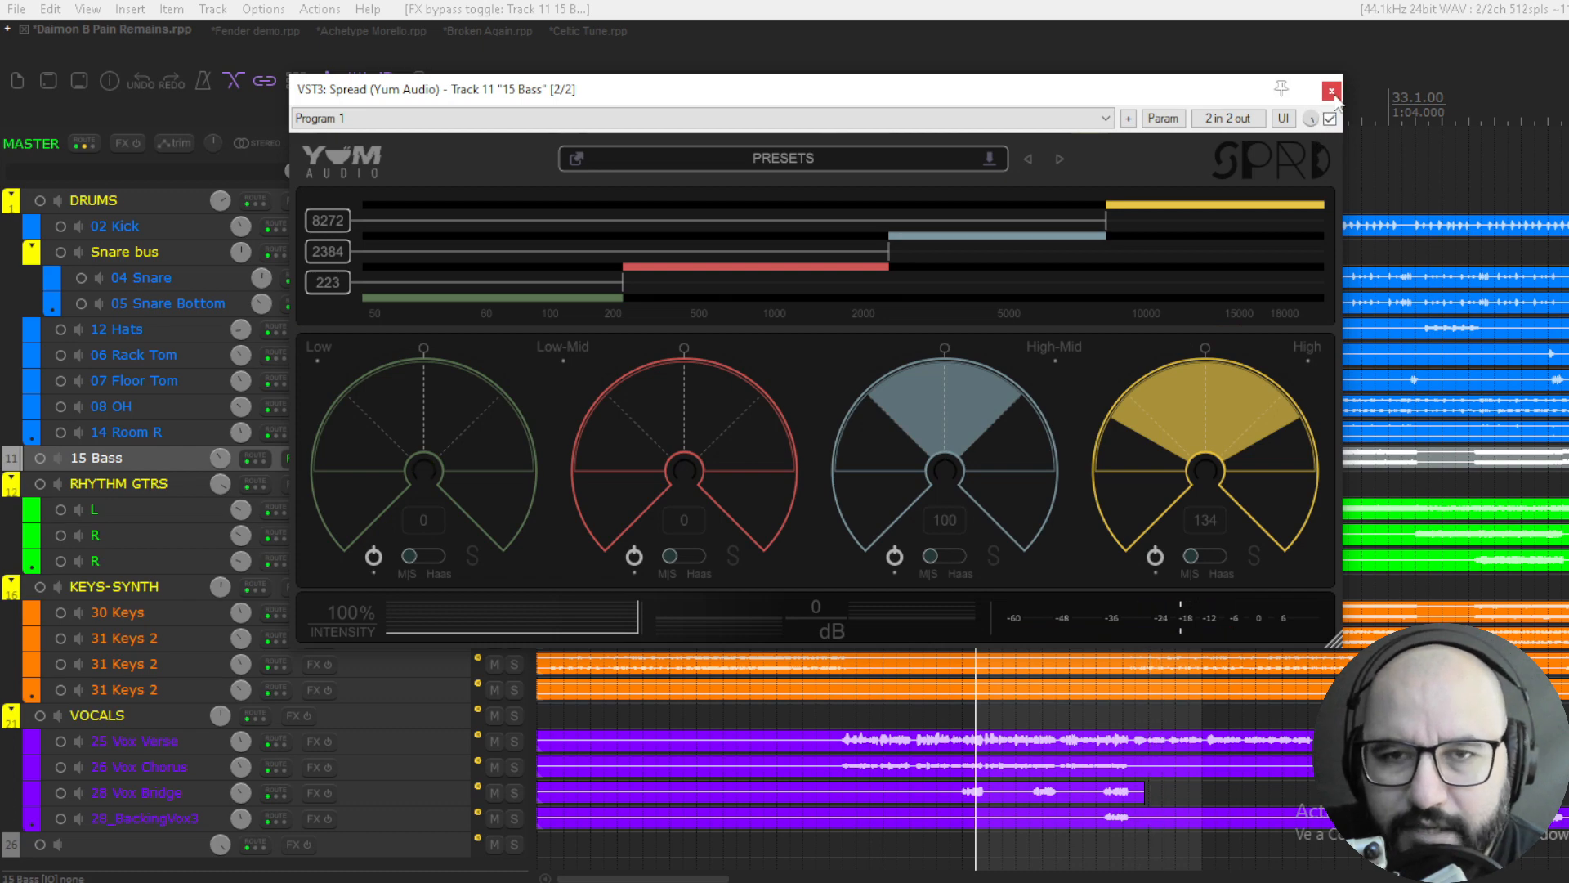
- Solo 30 Keys together with 15 Bass and play them with both tracks' Spread plugins open
{"action": "left_click", "coordinate": [1331, 91]}
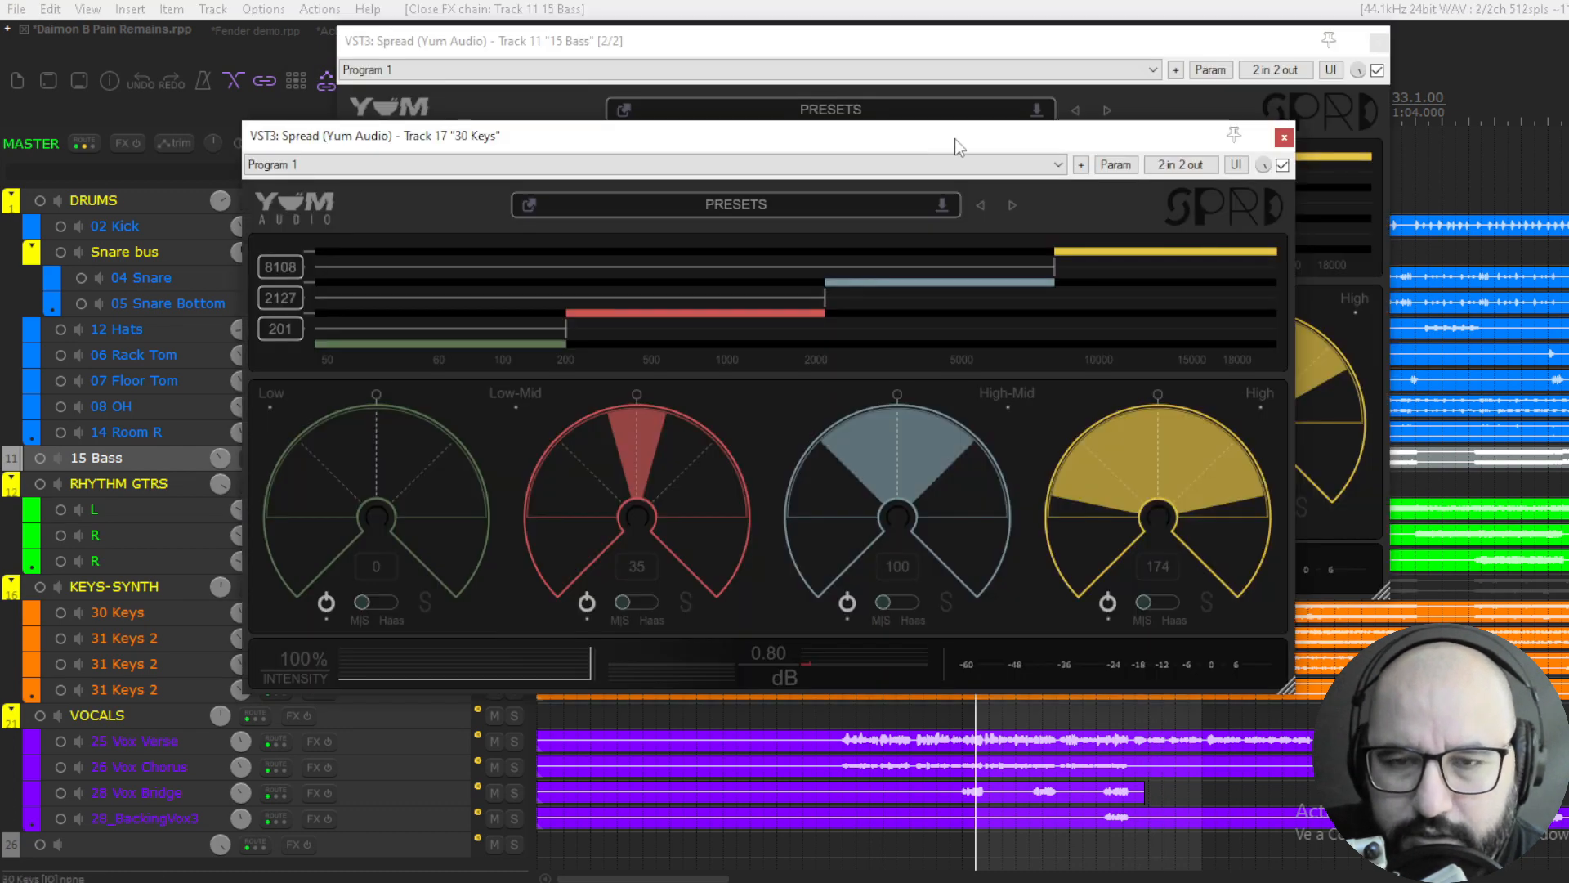
{"action": "left_click_drag", "start_coordinate": [957, 132], "coordinate": [980, 121]}
{"action": "key", "text": "space"}
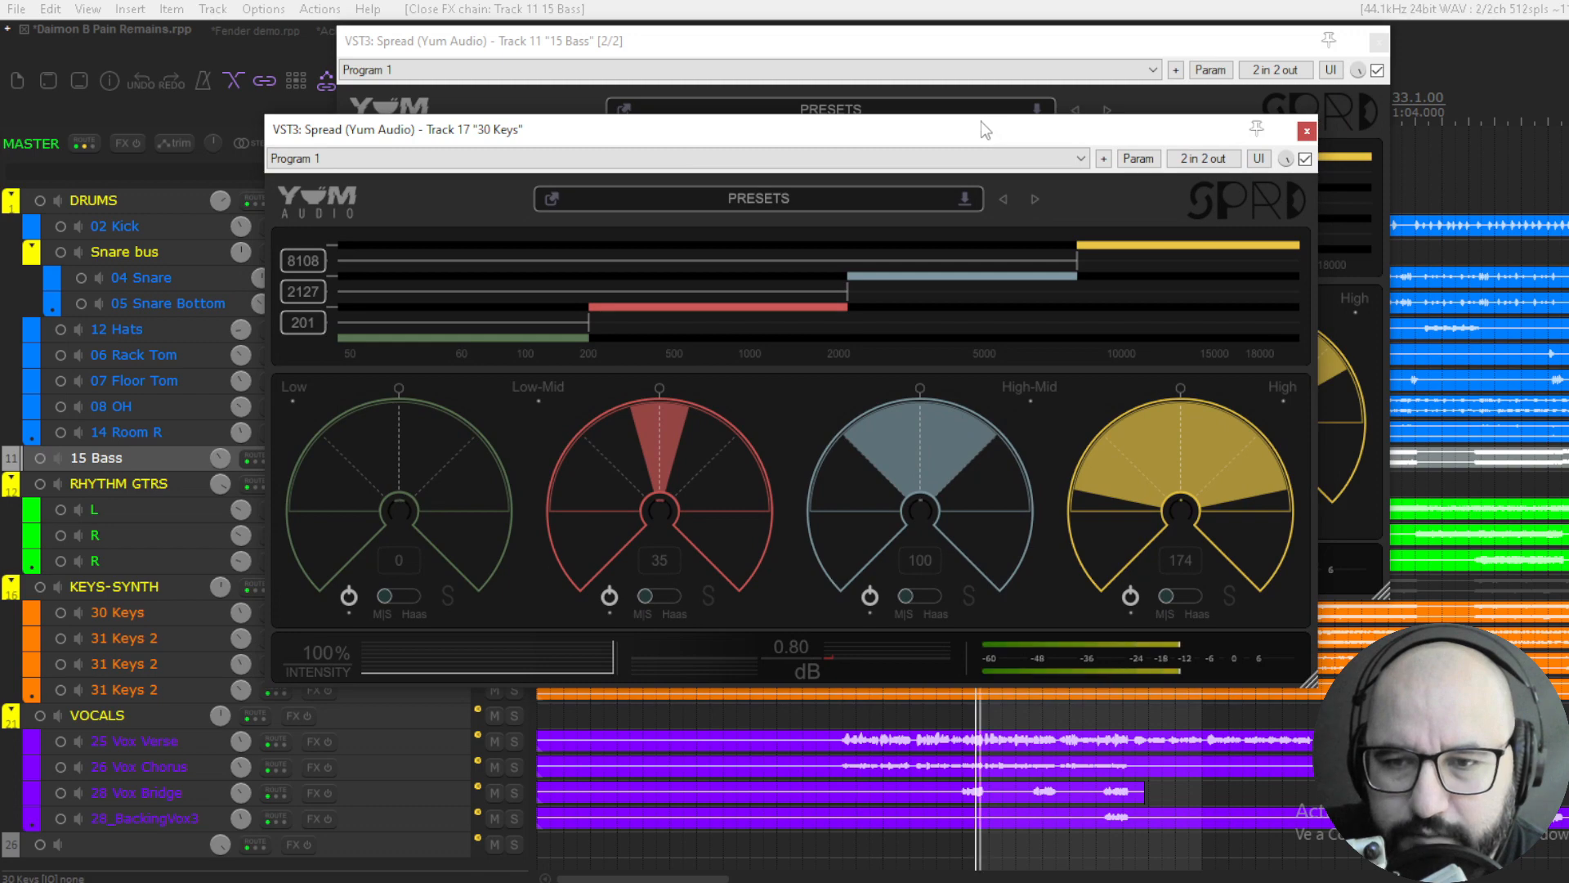
- Compare the soloed keys and bass with both Spread plugins bypassed and re-enabled
{"action": "left_click", "coordinate": [1305, 159]}
{"action": "left_click", "coordinate": [1377, 71]}
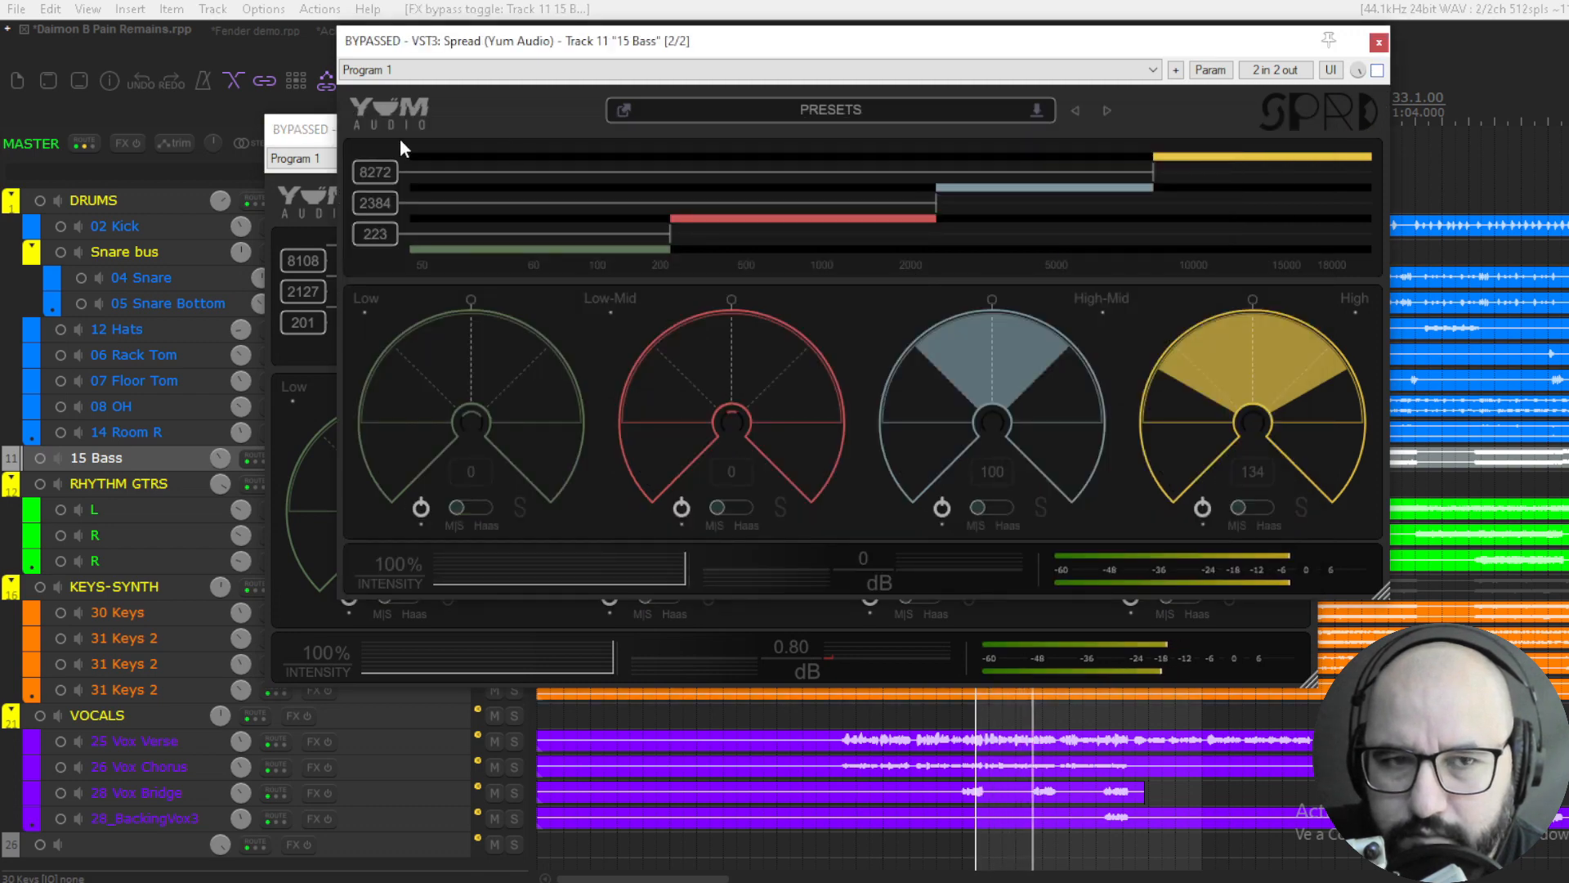
{"action": "left_click", "coordinate": [302, 129]}
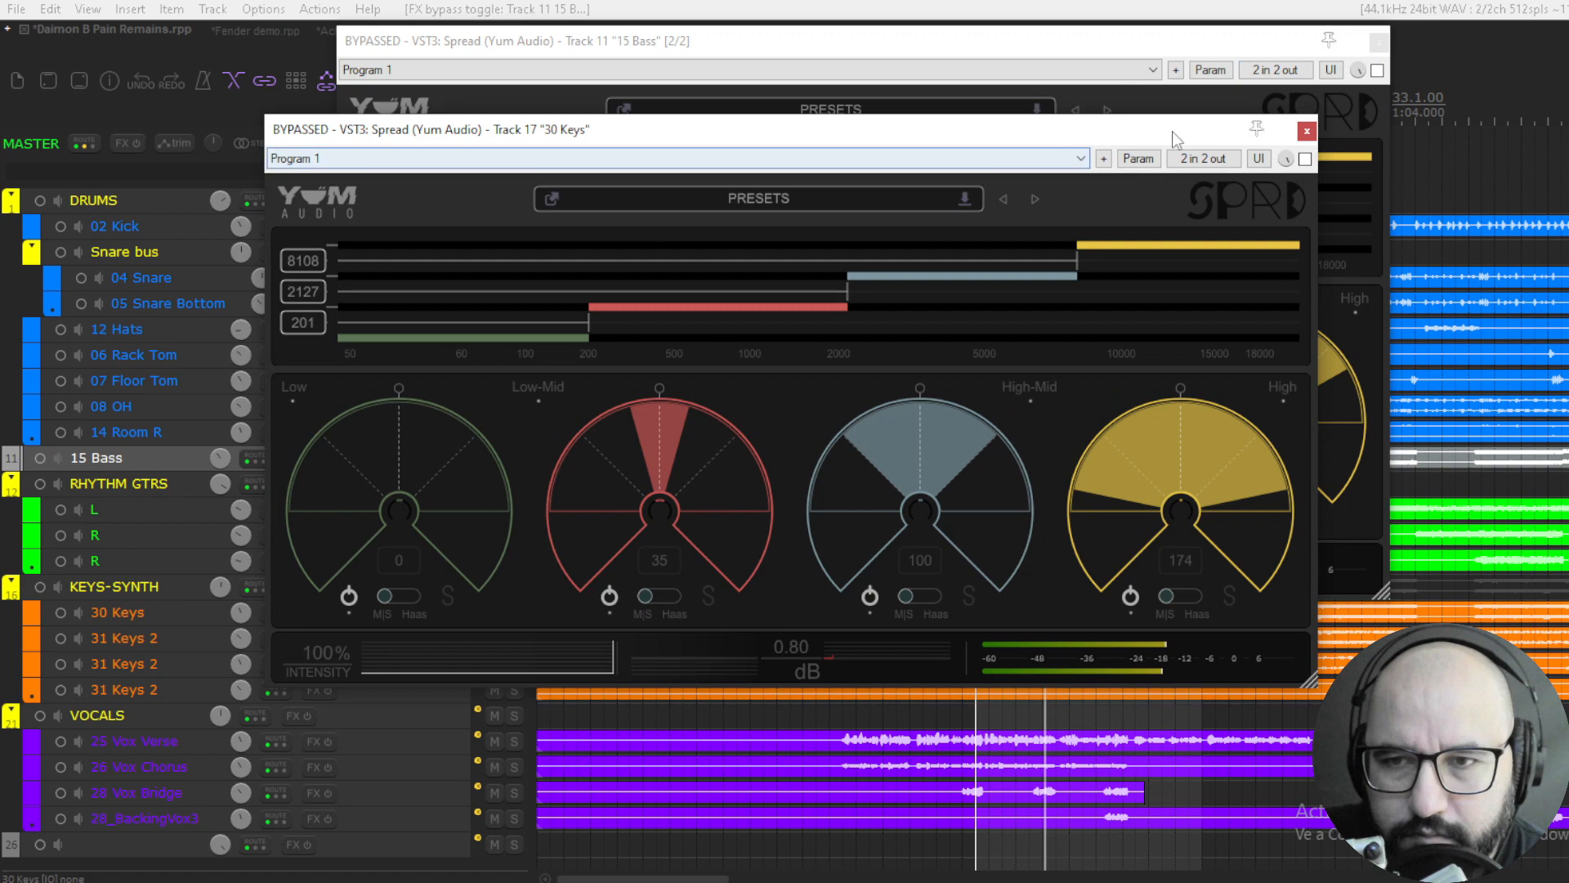
{"action": "left_click", "coordinate": [1306, 159]}
{"action": "left_click", "coordinate": [1377, 71]}
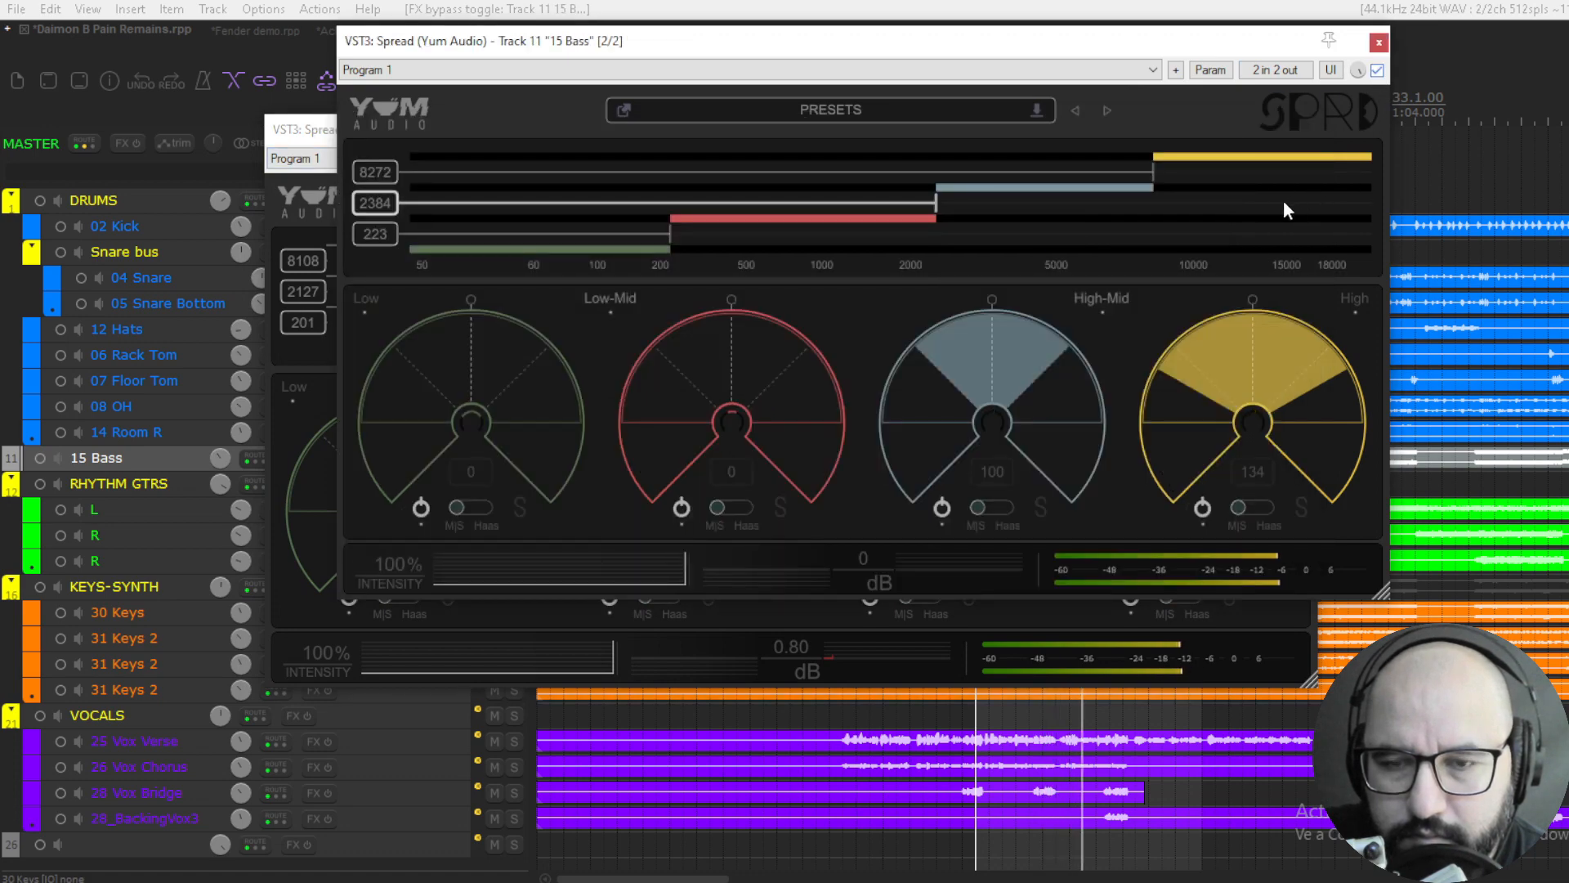
- Stop playback, close both Spread plugins and take 30 Keys and 15 Bass out of solo
{"action": "key", "text": "space"}
{"action": "key", "text": "Escape"}
{"action": "key", "text": "Escape"}
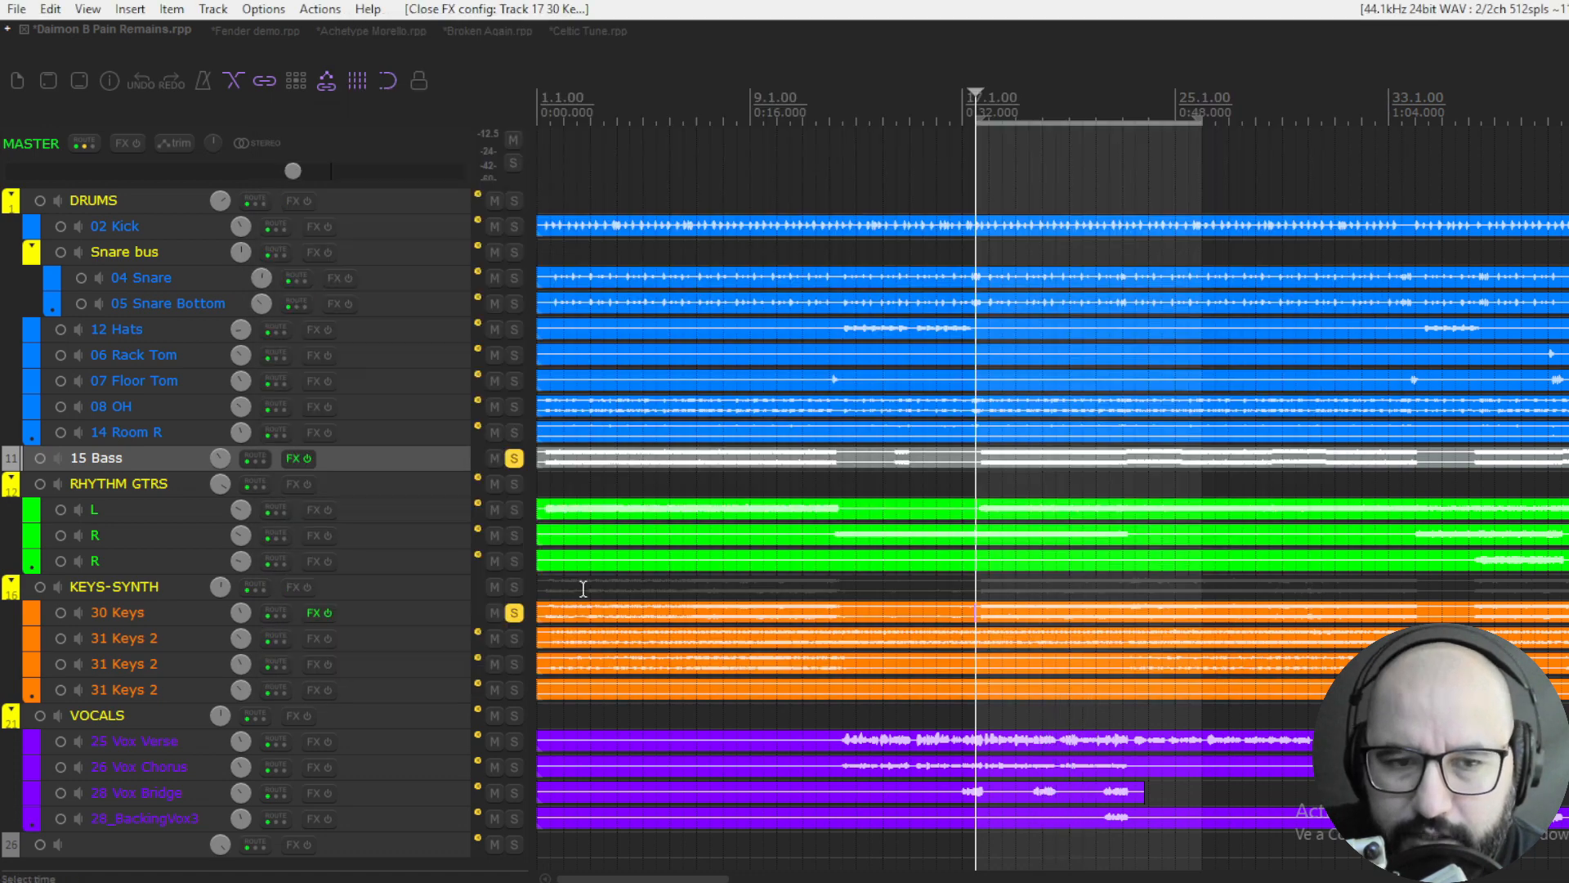
{"action": "left_click", "coordinate": [513, 615]}
{"action": "left_click", "coordinate": [514, 458]}
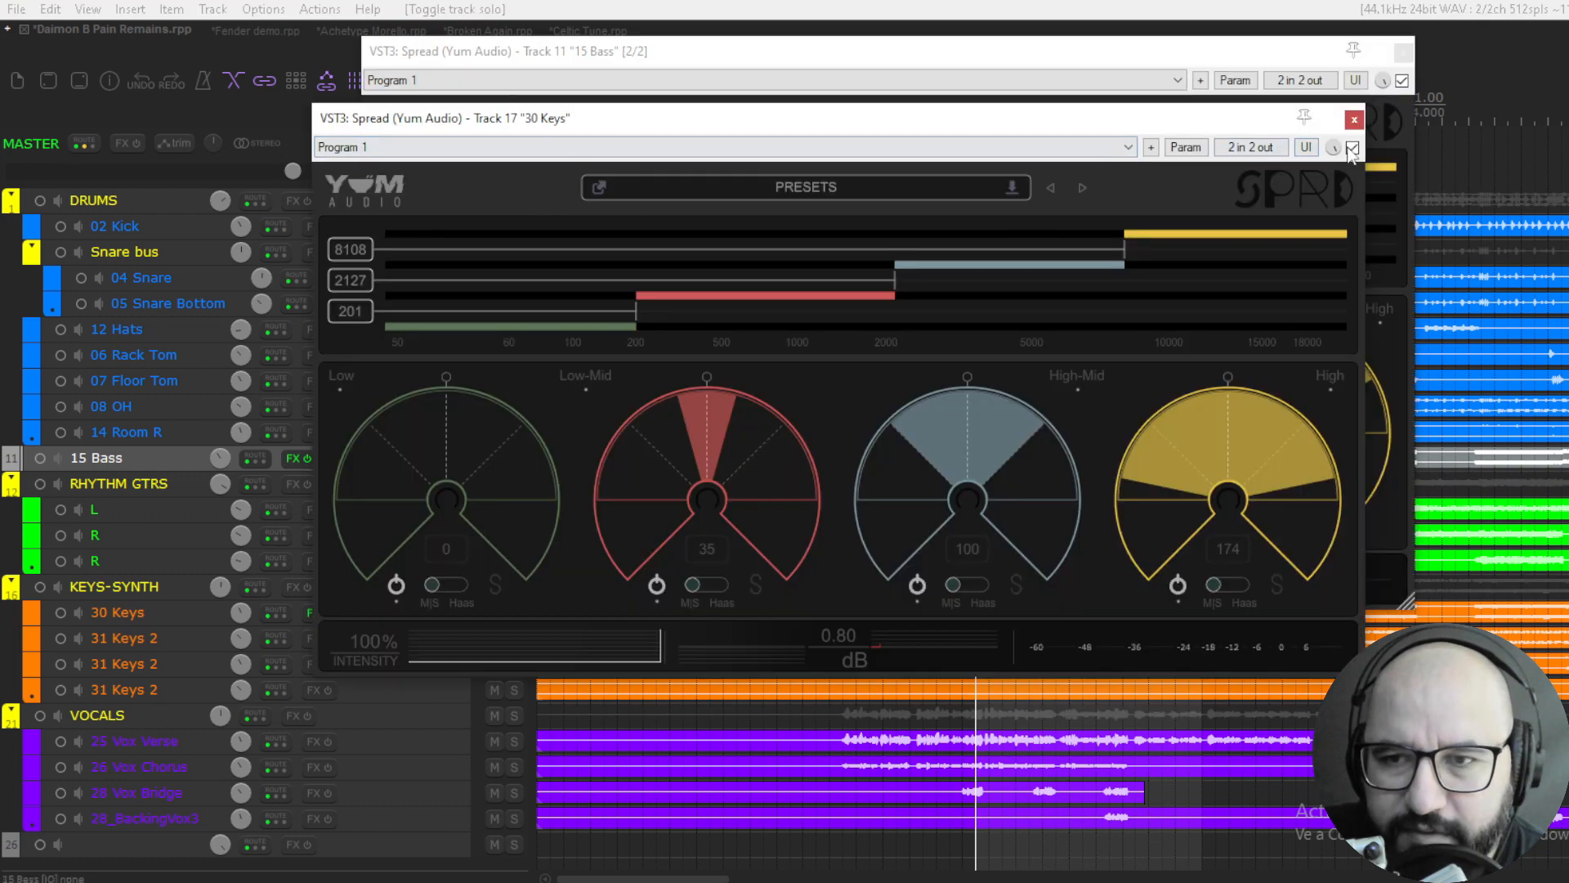
- Play the full mix with the keys and bass Spread plugins bypassed, and re-enable both
{"action": "left_click", "coordinate": [1352, 148]}
{"action": "left_click", "coordinate": [1402, 81]}
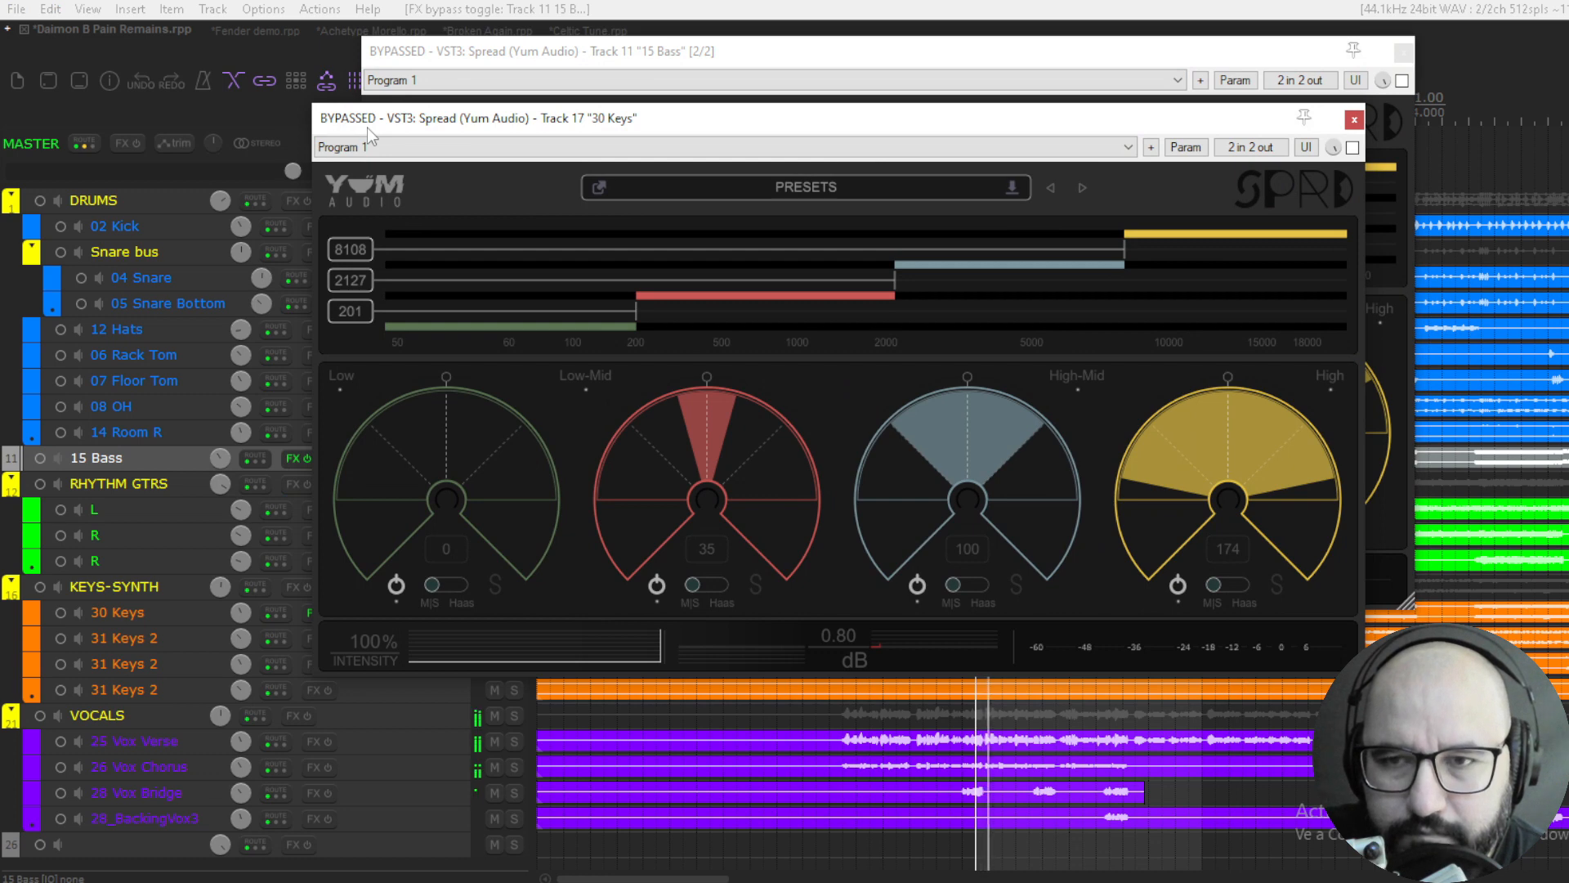
{"action": "left_click", "coordinate": [1352, 148]}
{"action": "left_click", "coordinate": [1402, 81]}
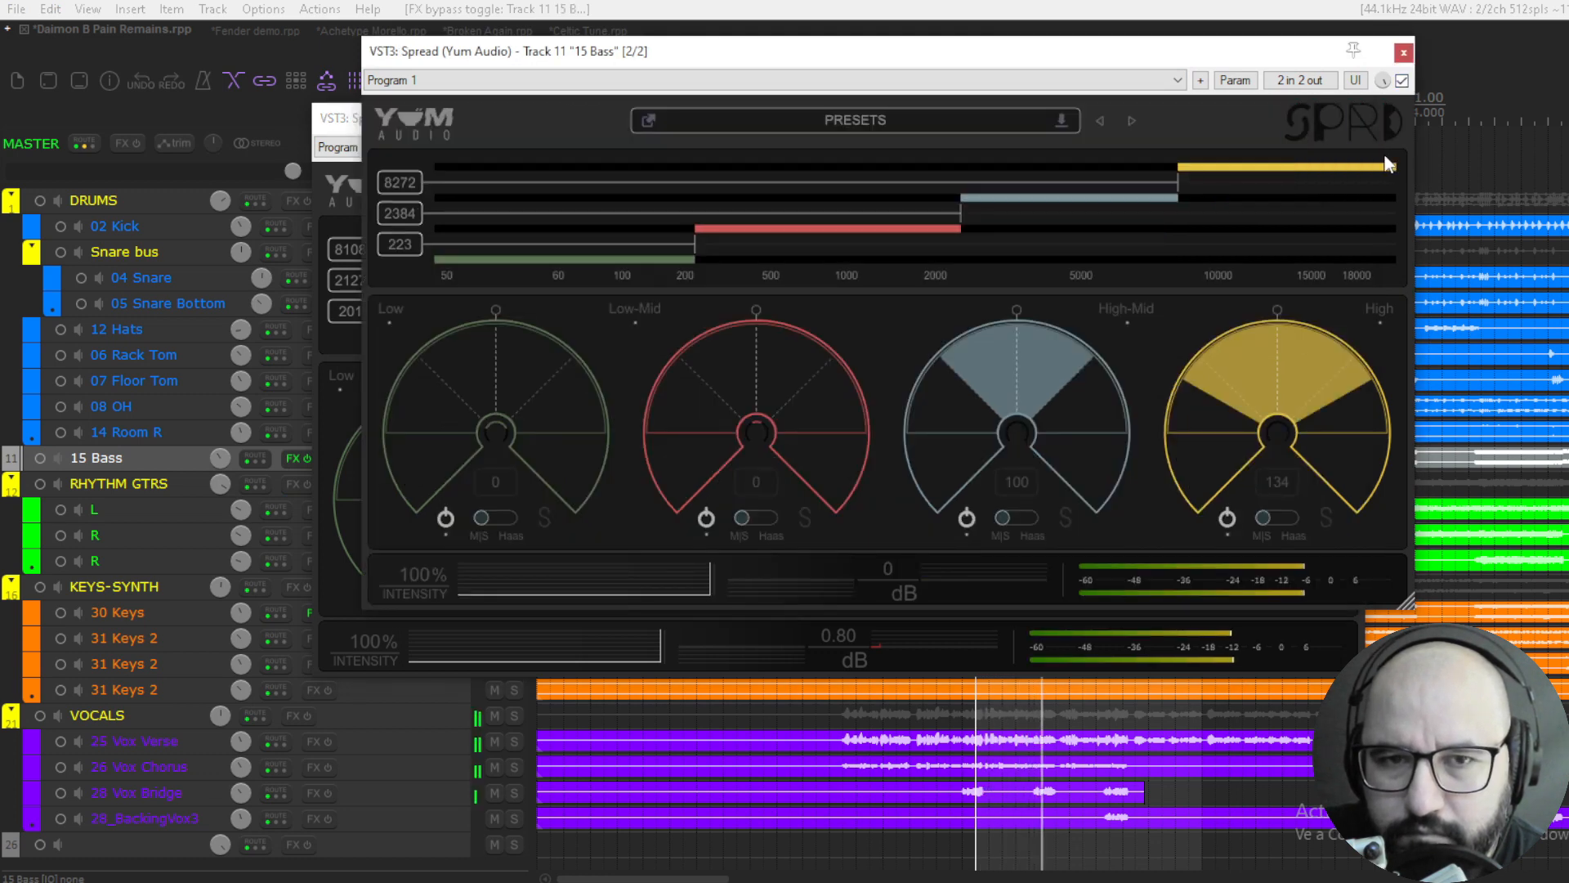
- Repeat the full-mix bypass comparison of the keys and bass Spread plugins, re-enable both and stop playback
{"action": "left_click", "coordinate": [353, 122]}
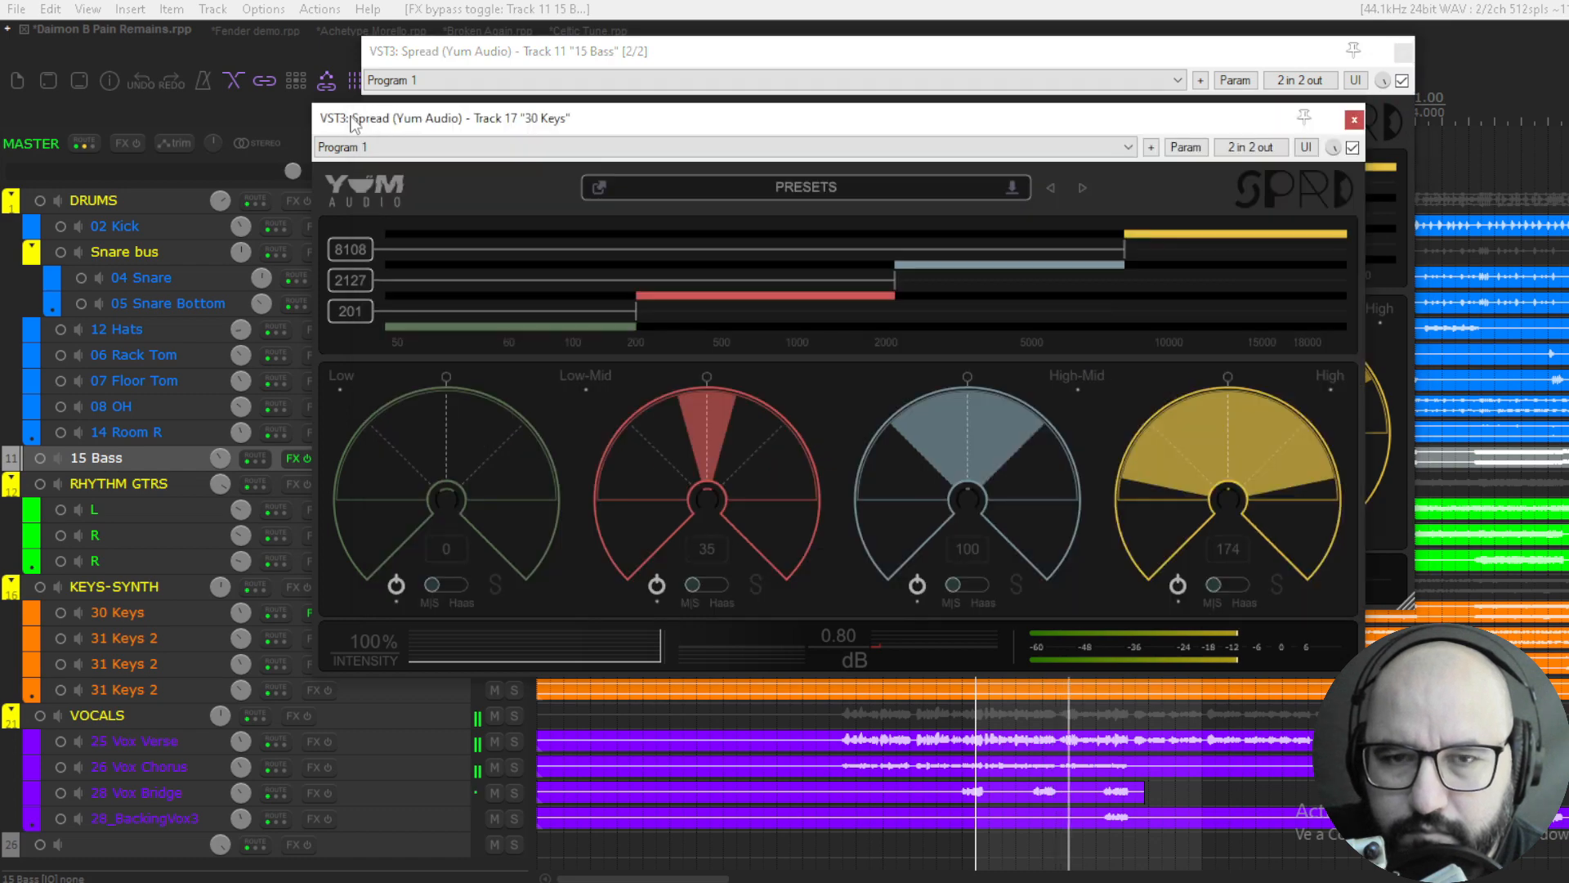
{"action": "left_click", "coordinate": [1353, 148]}
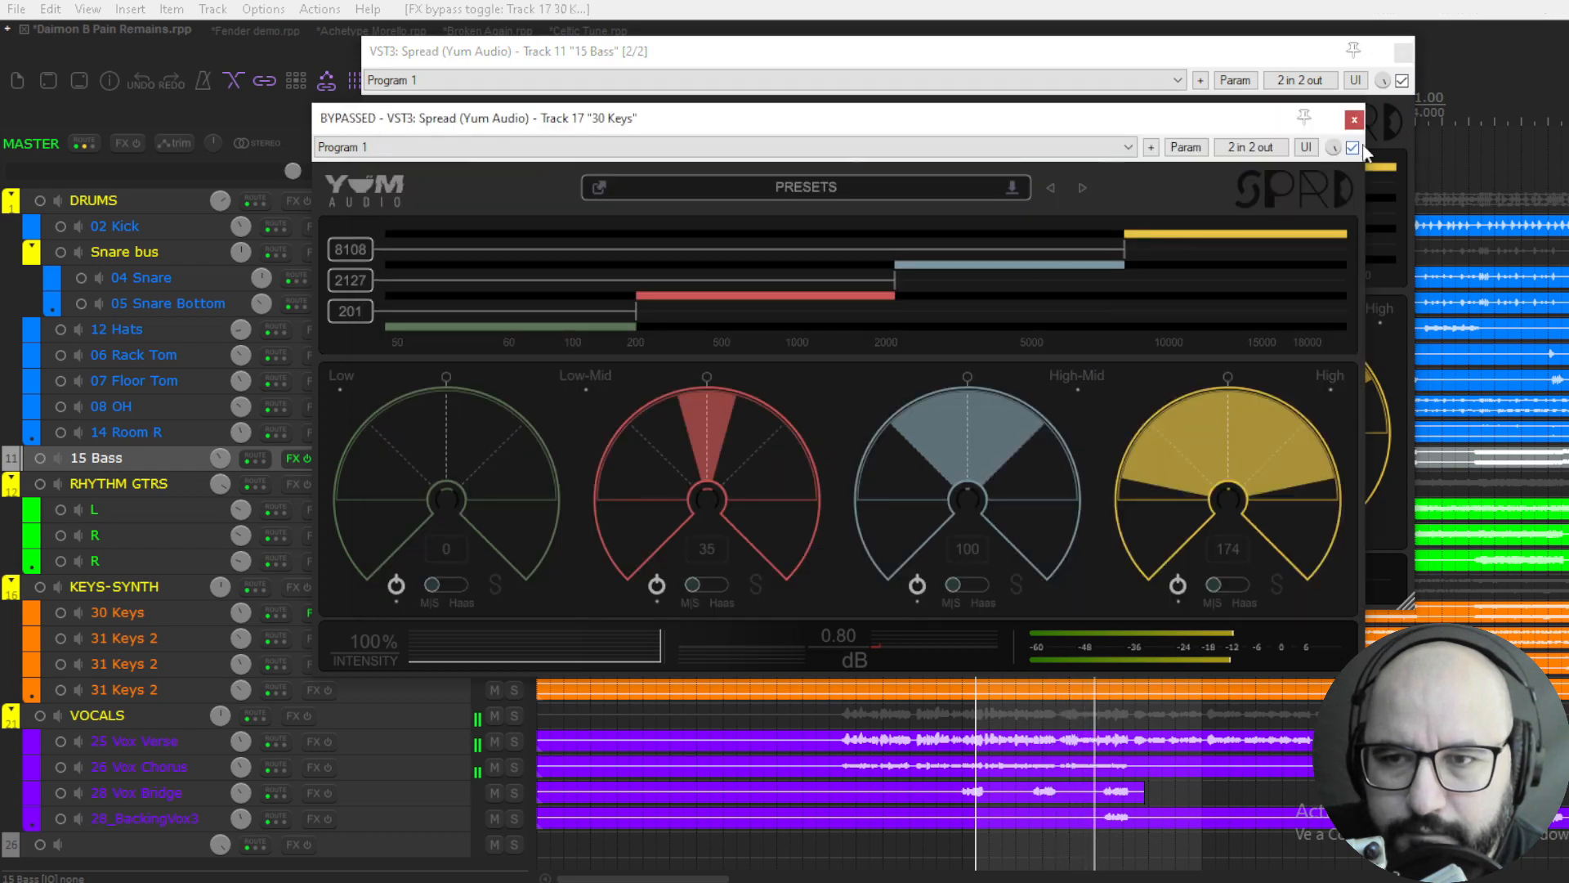
{"action": "left_click", "coordinate": [1402, 81]}
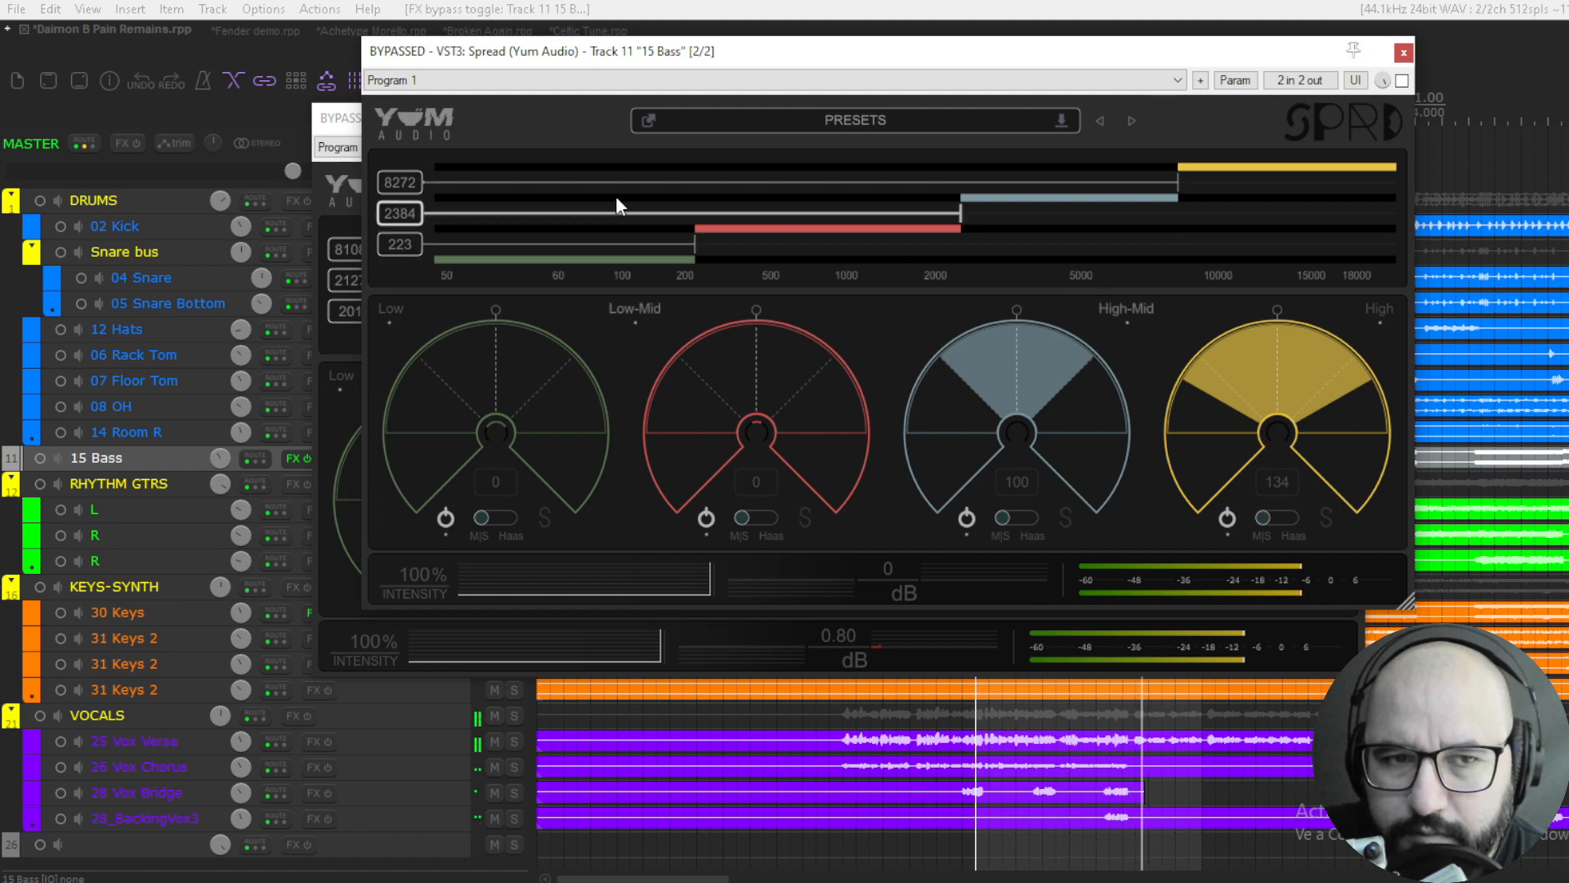
{"action": "left_click", "coordinate": [335, 123]}
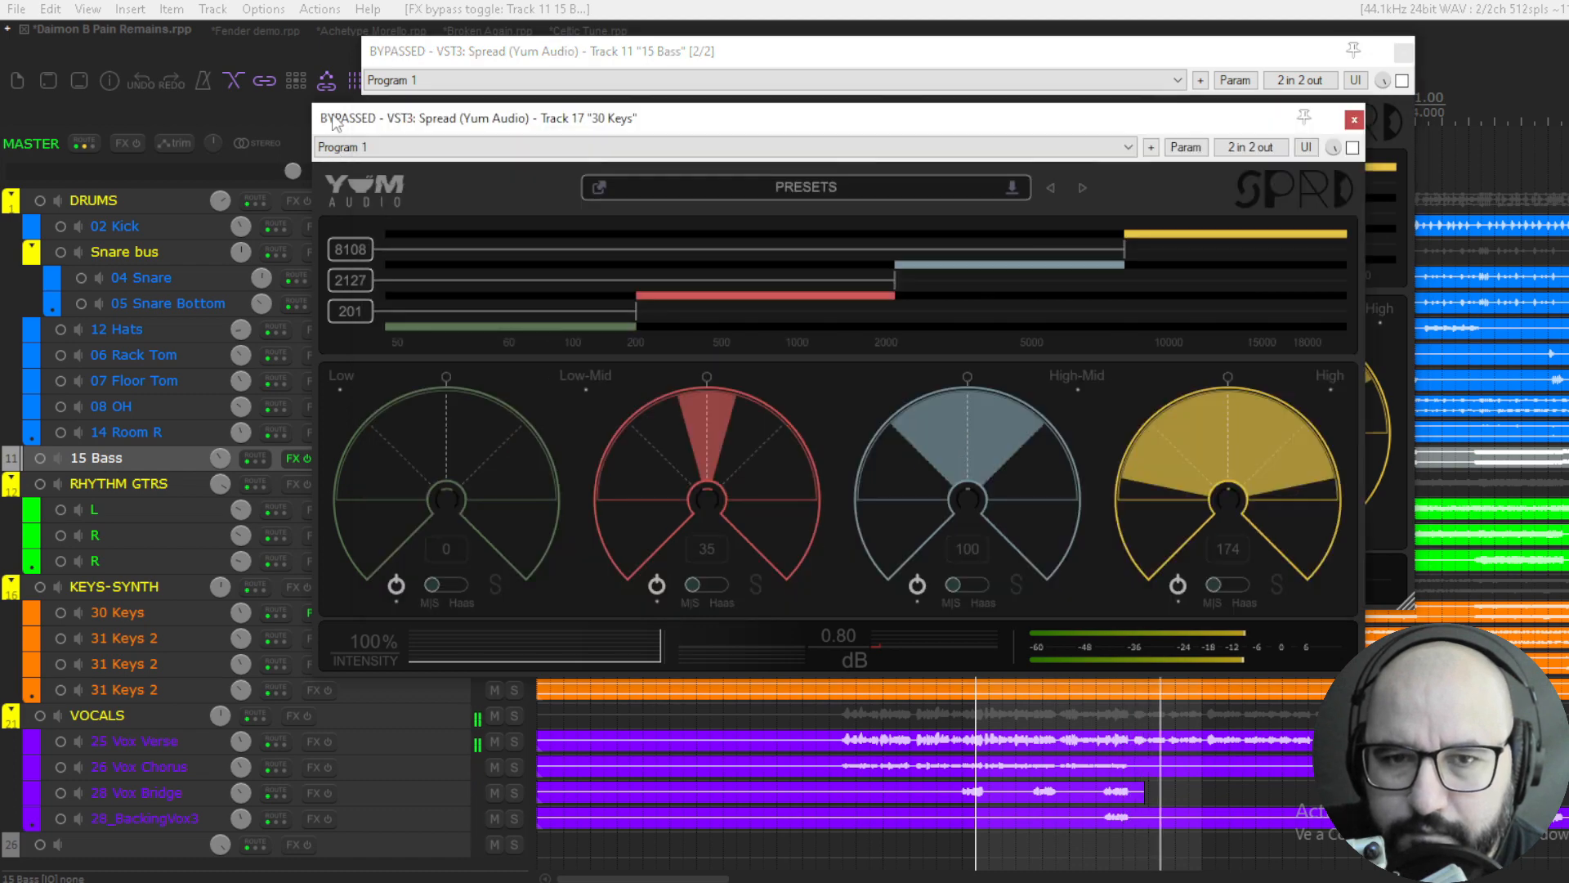
{"action": "left_click", "coordinate": [1353, 148]}
{"action": "left_click", "coordinate": [1402, 81]}
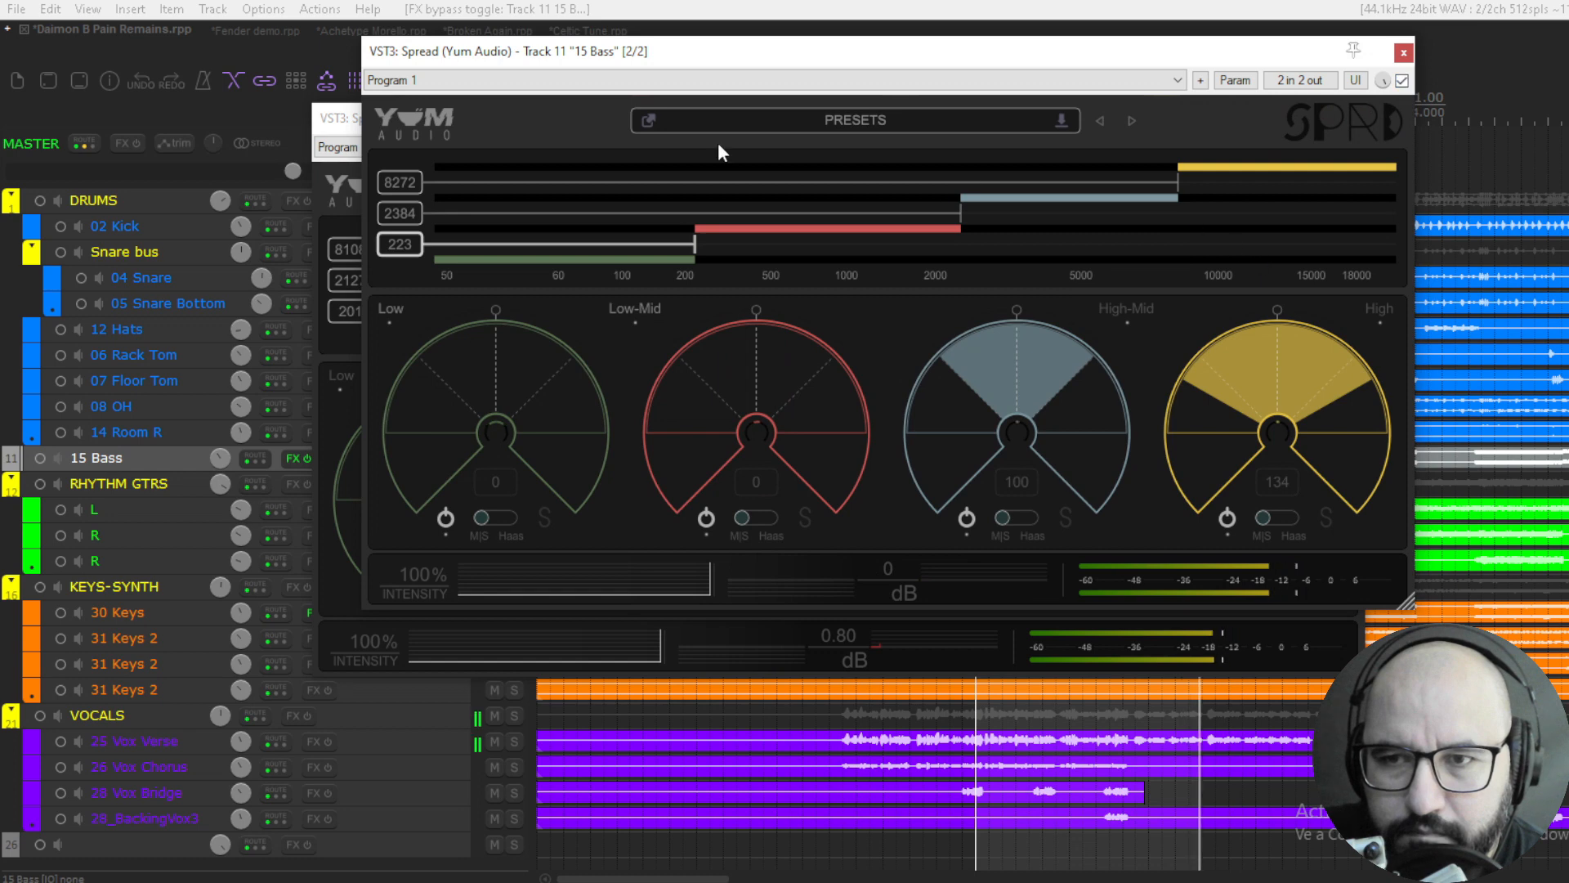
{"action": "left_click", "coordinate": [336, 121]}
{"action": "key", "text": "space"}
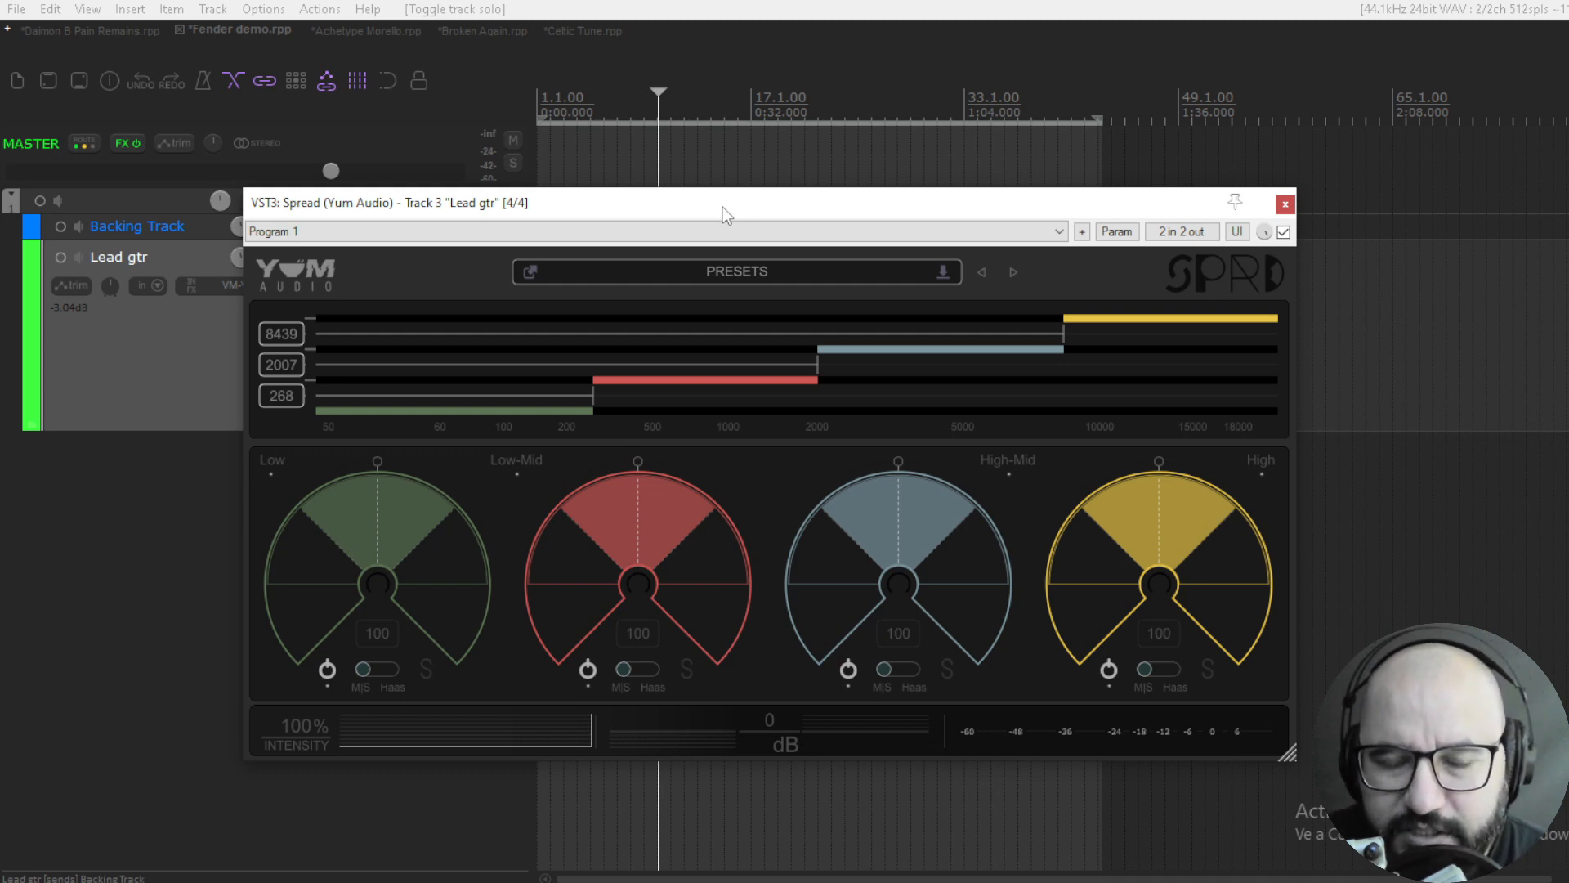
- Play the Fender demo's Lead gtr track, solo Spread's Low band, narrow it to 0 and unsolo it
{"action": "key", "text": "space"}
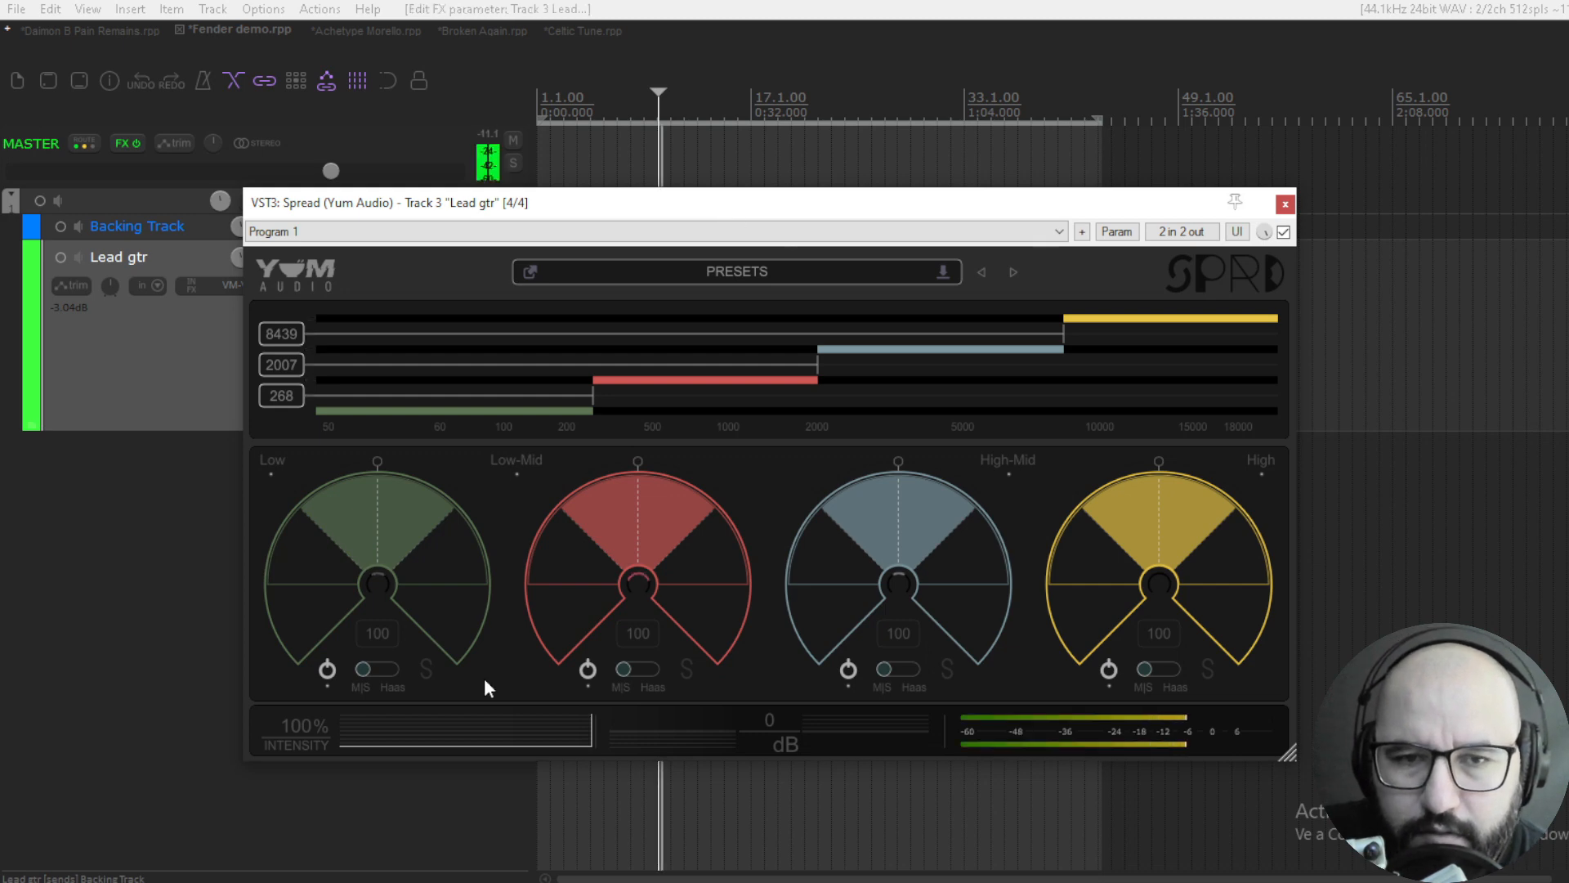
{"action": "left_click", "coordinate": [422, 663]}
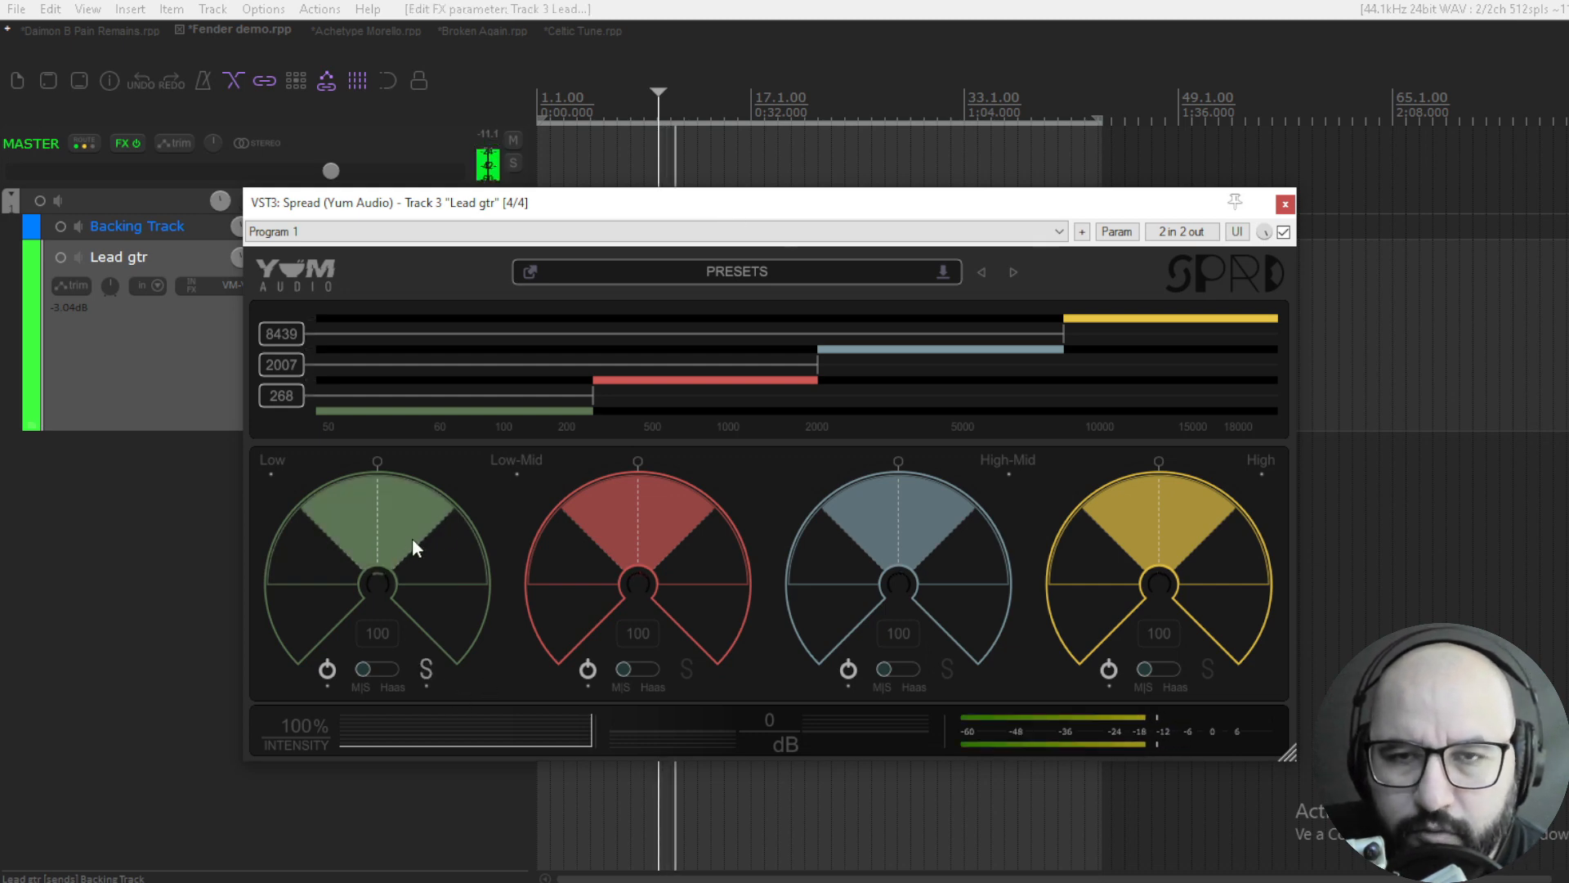
{"action": "left_click_drag", "start_coordinate": [375, 494], "coordinate": [365, 674]}
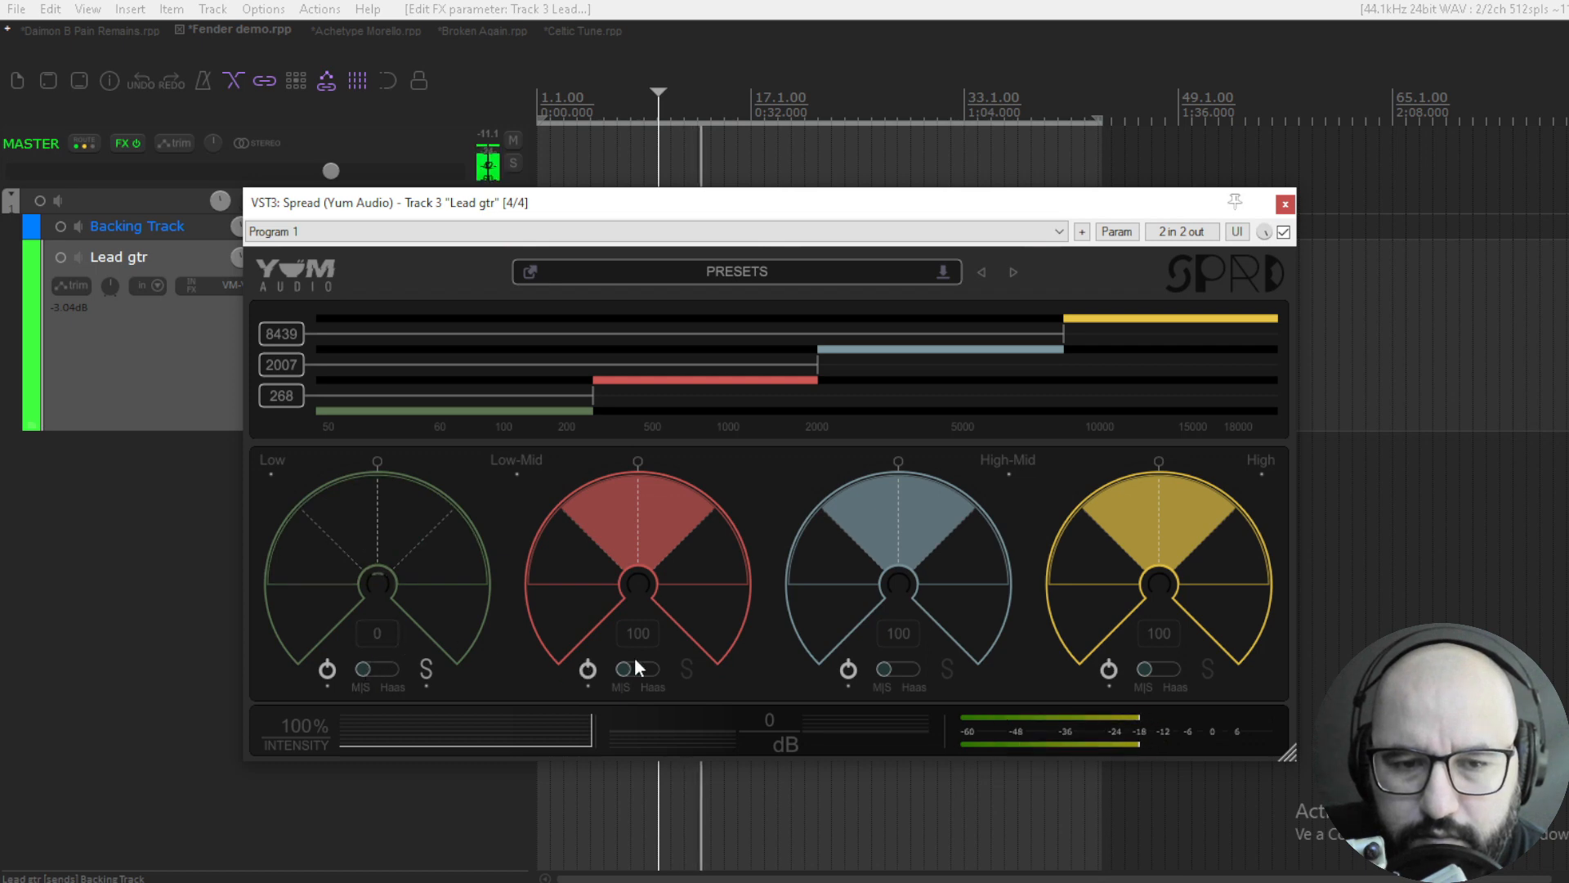
{"action": "left_click", "coordinate": [428, 669]}
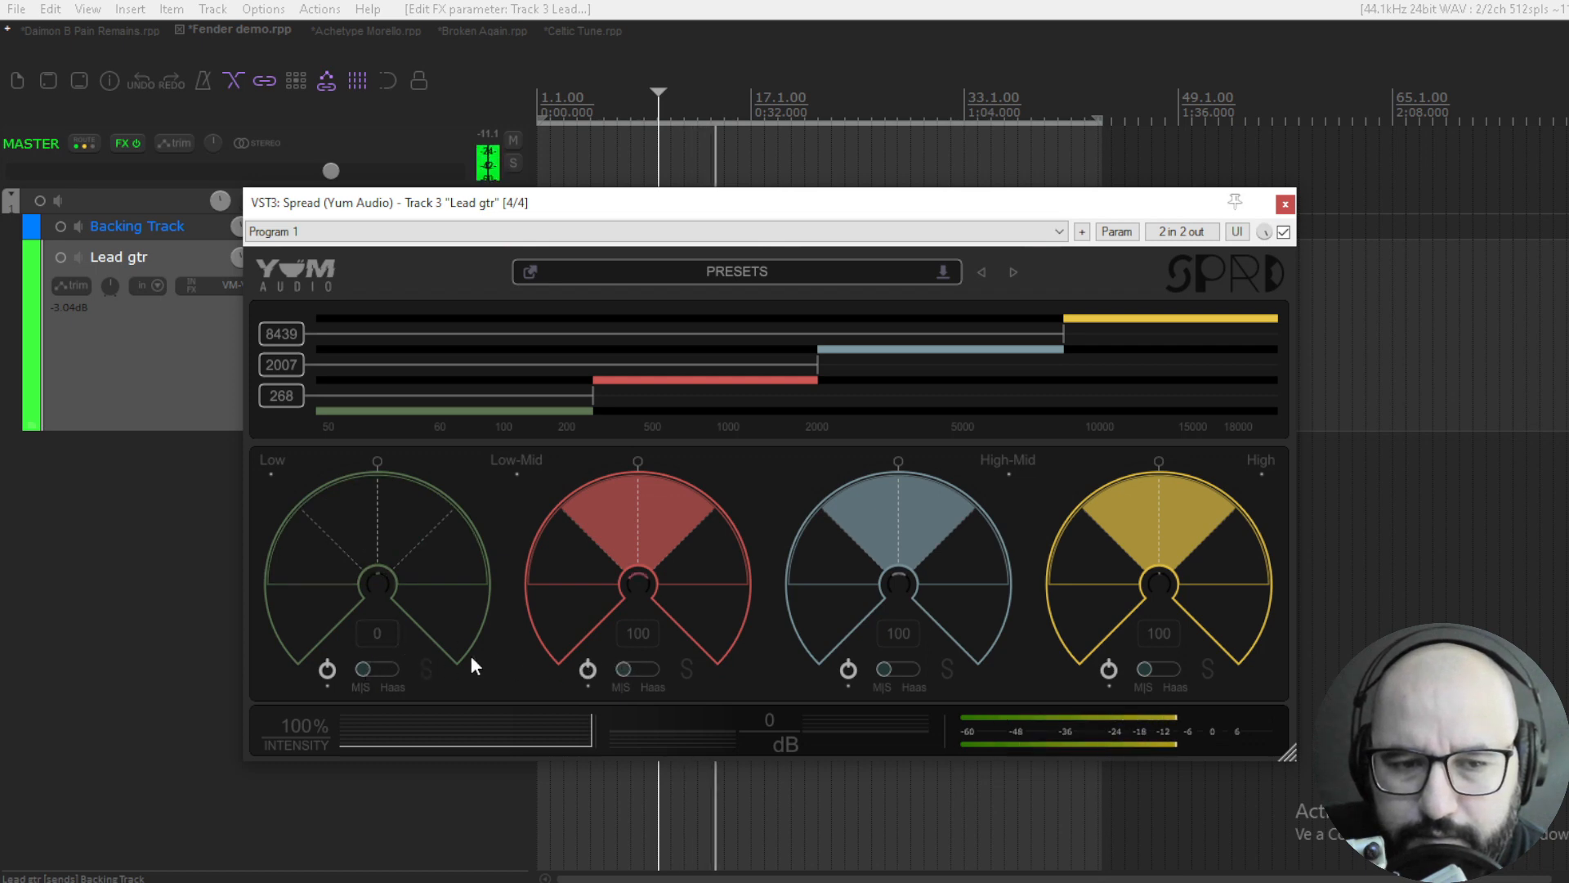
- Solo the Low-Mid and High-Mid bands, pan Low-Mid to -0.56 and High-Mid to the opposite side, and widen them to 169 and 178
{"action": "left_click", "coordinate": [687, 670]}
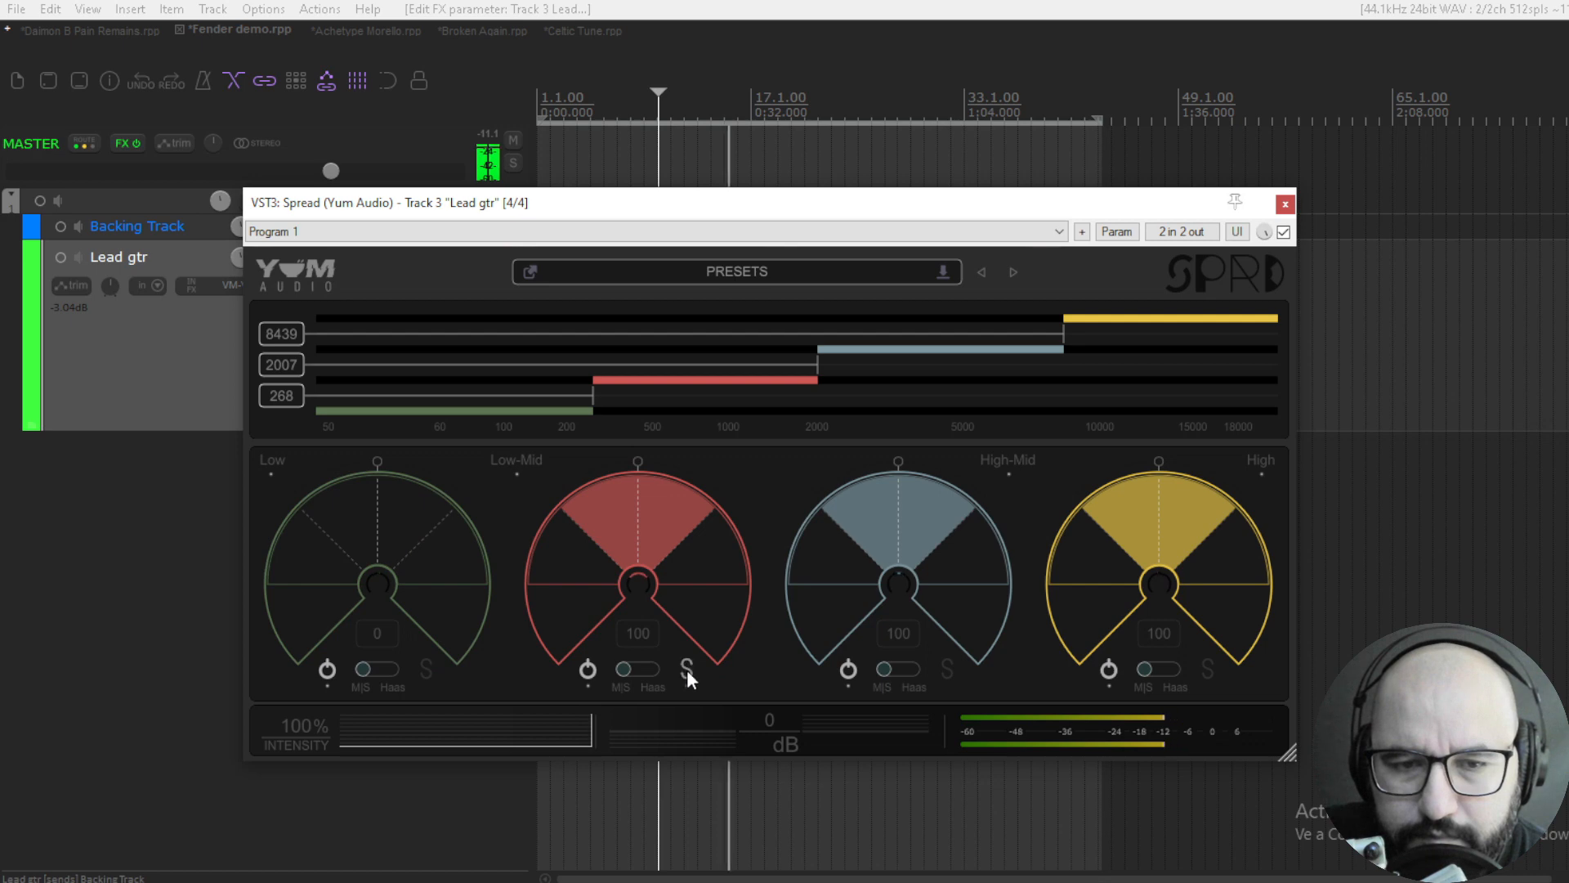
{"action": "left_click_drag", "start_coordinate": [636, 469], "coordinate": [562, 503]}
{"action": "left_click", "coordinate": [947, 667]}
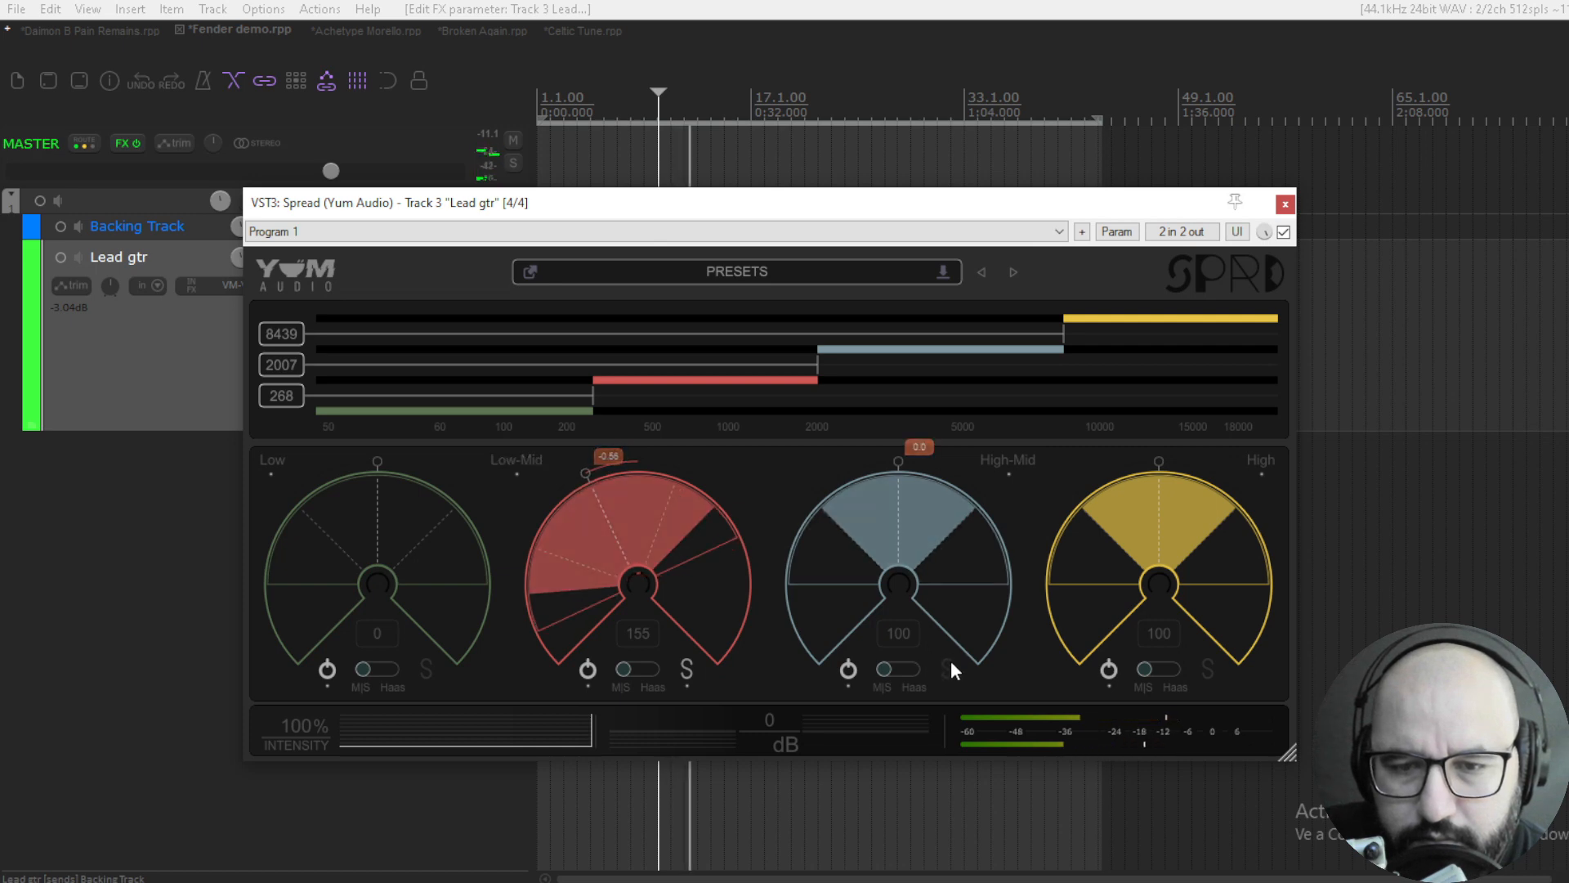
{"action": "mouse_move", "coordinate": [894, 465]}
{"action": "left_mouse_down"}
{"action": "mouse_move", "coordinate": [932, 471]}
{"action": "mouse_move", "coordinate": [966, 519]}
{"action": "mouse_move", "coordinate": [953, 472]}
{"action": "mouse_move", "coordinate": [964, 496]}
{"action": "mouse_move", "coordinate": [921, 542]}
{"action": "mouse_move", "coordinate": [918, 424]}
{"action": "mouse_move", "coordinate": [916, 442]}
{"action": "left_mouse_up"}
{"action": "left_click_drag", "start_coordinate": [635, 518], "coordinate": [636, 494]}
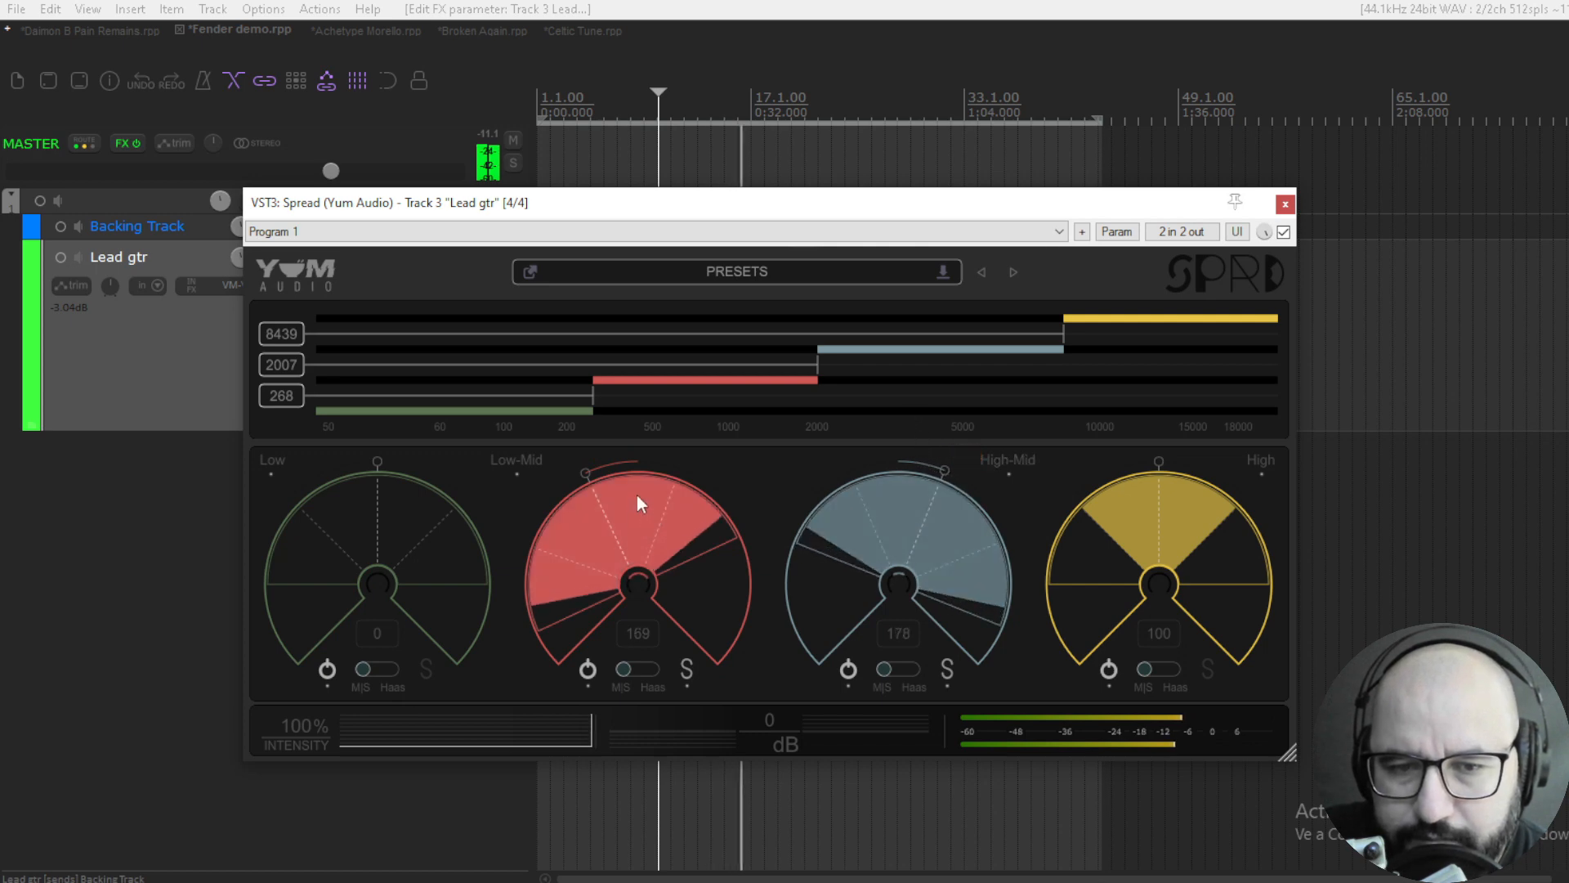
- Solo only Spread's High band, widen it to 183, pan it to about -0.35 and unsolo it
{"action": "left_click", "coordinate": [1207, 667]}
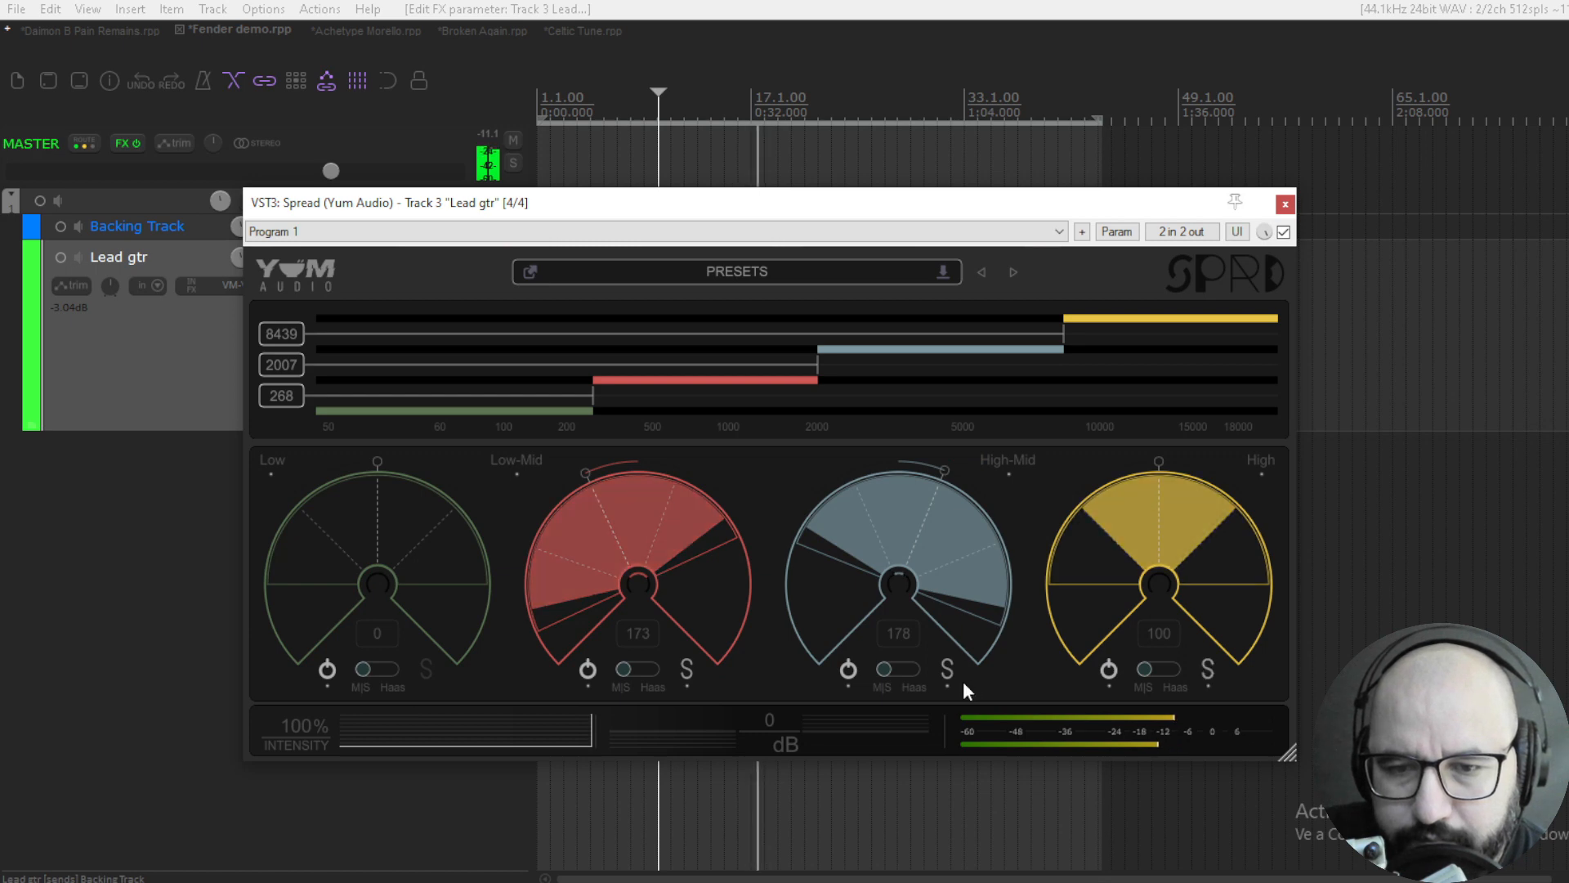
{"action": "left_click", "coordinate": [946, 670]}
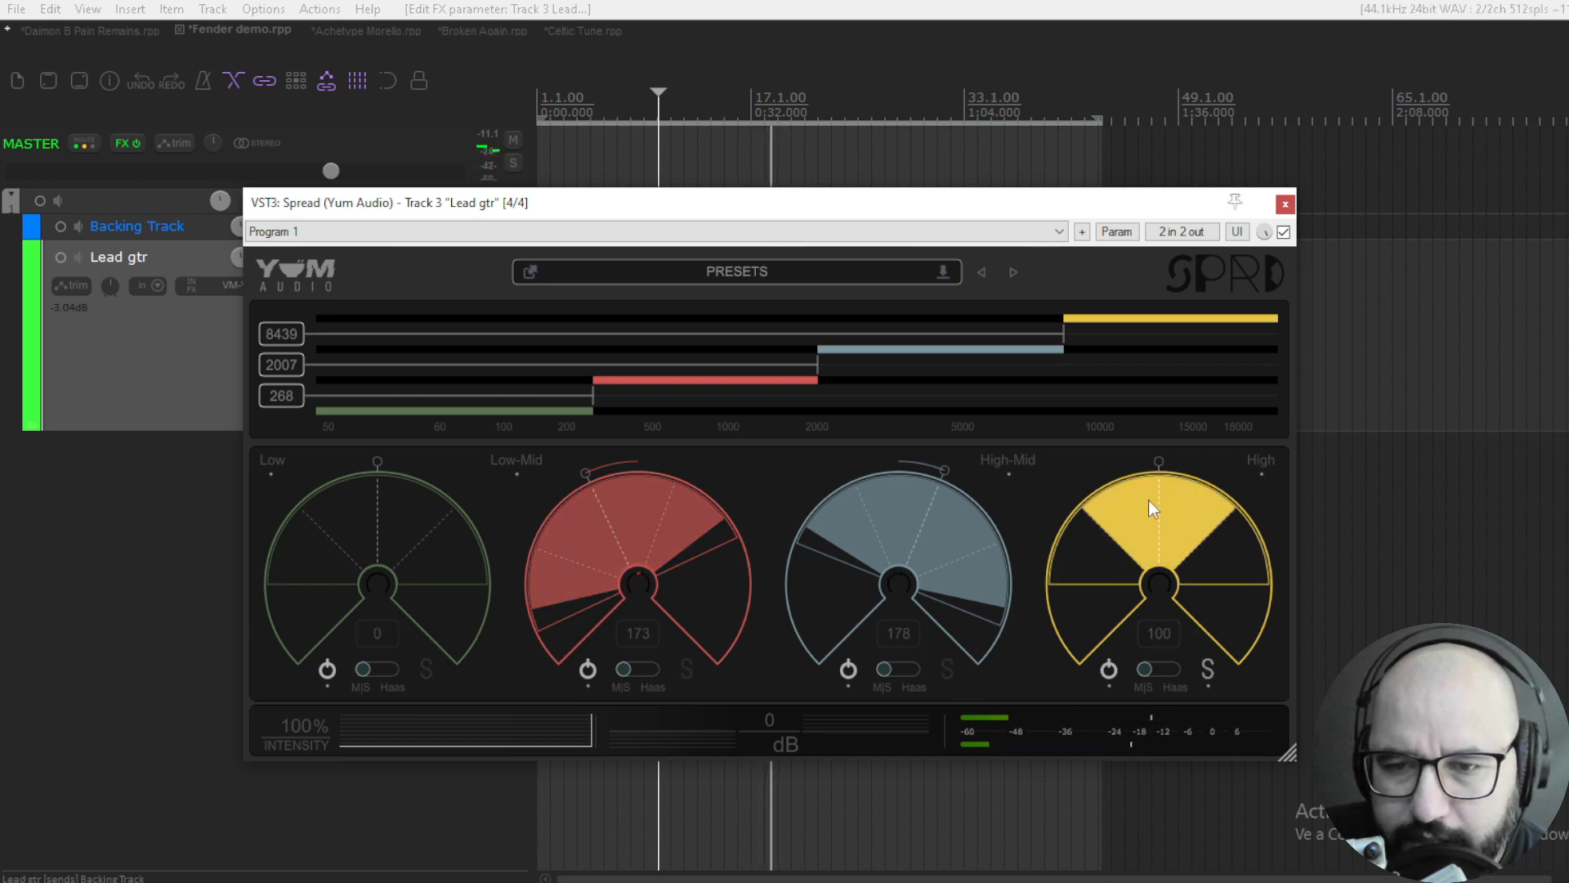
{"action": "left_click_drag", "start_coordinate": [1156, 464], "coordinate": [1153, 468]}
{"action": "left_click_drag", "start_coordinate": [1141, 474], "coordinate": [1131, 394]}
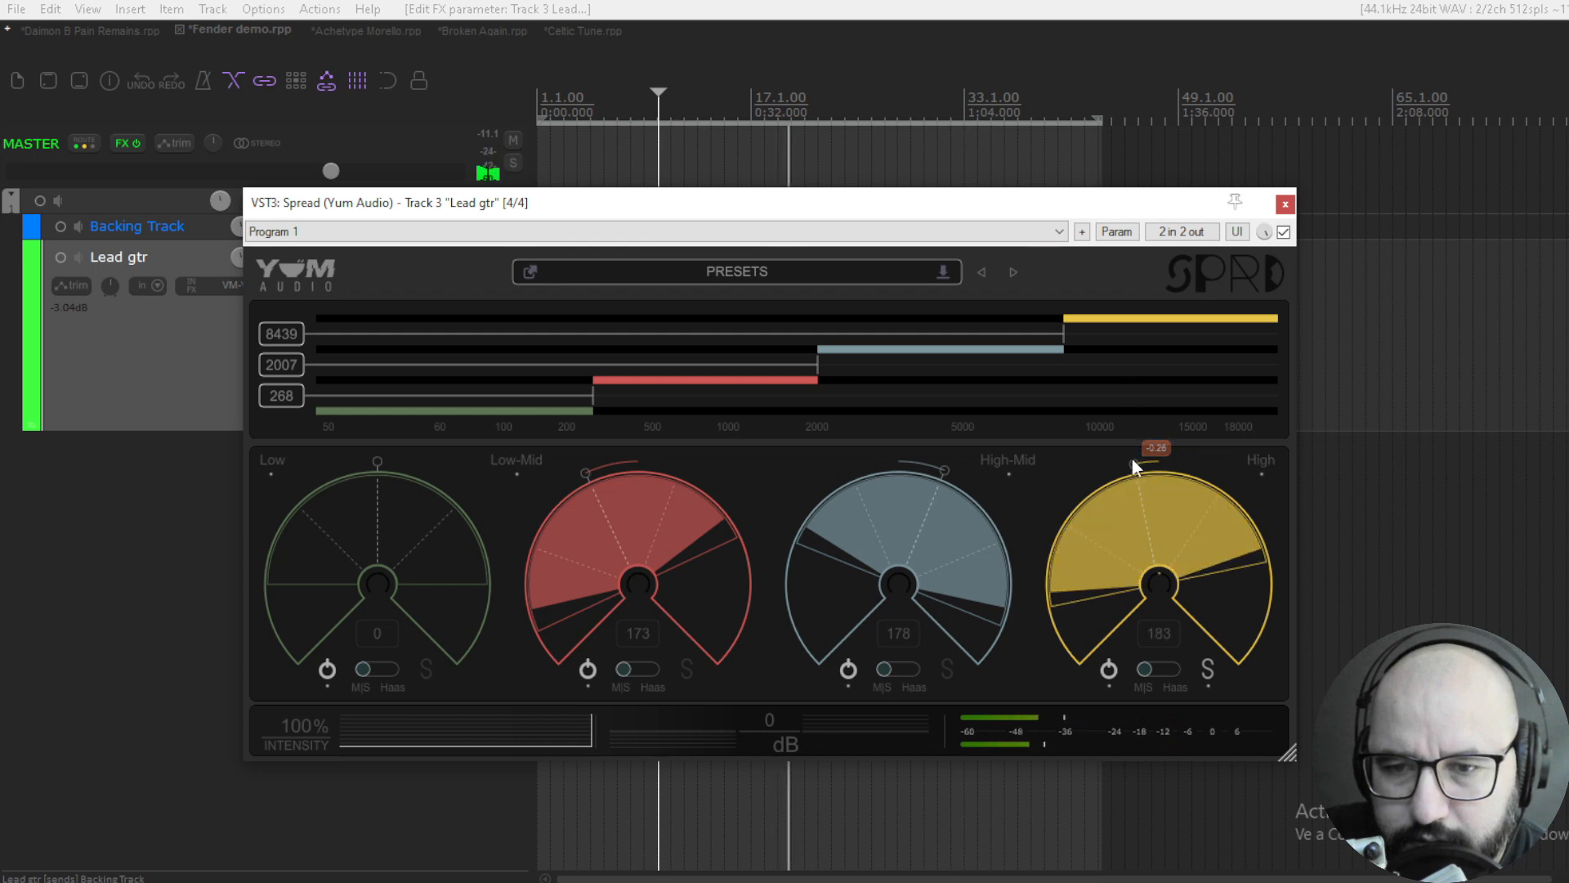
{"action": "left_click_drag", "start_coordinate": [1135, 464], "coordinate": [1111, 489]}
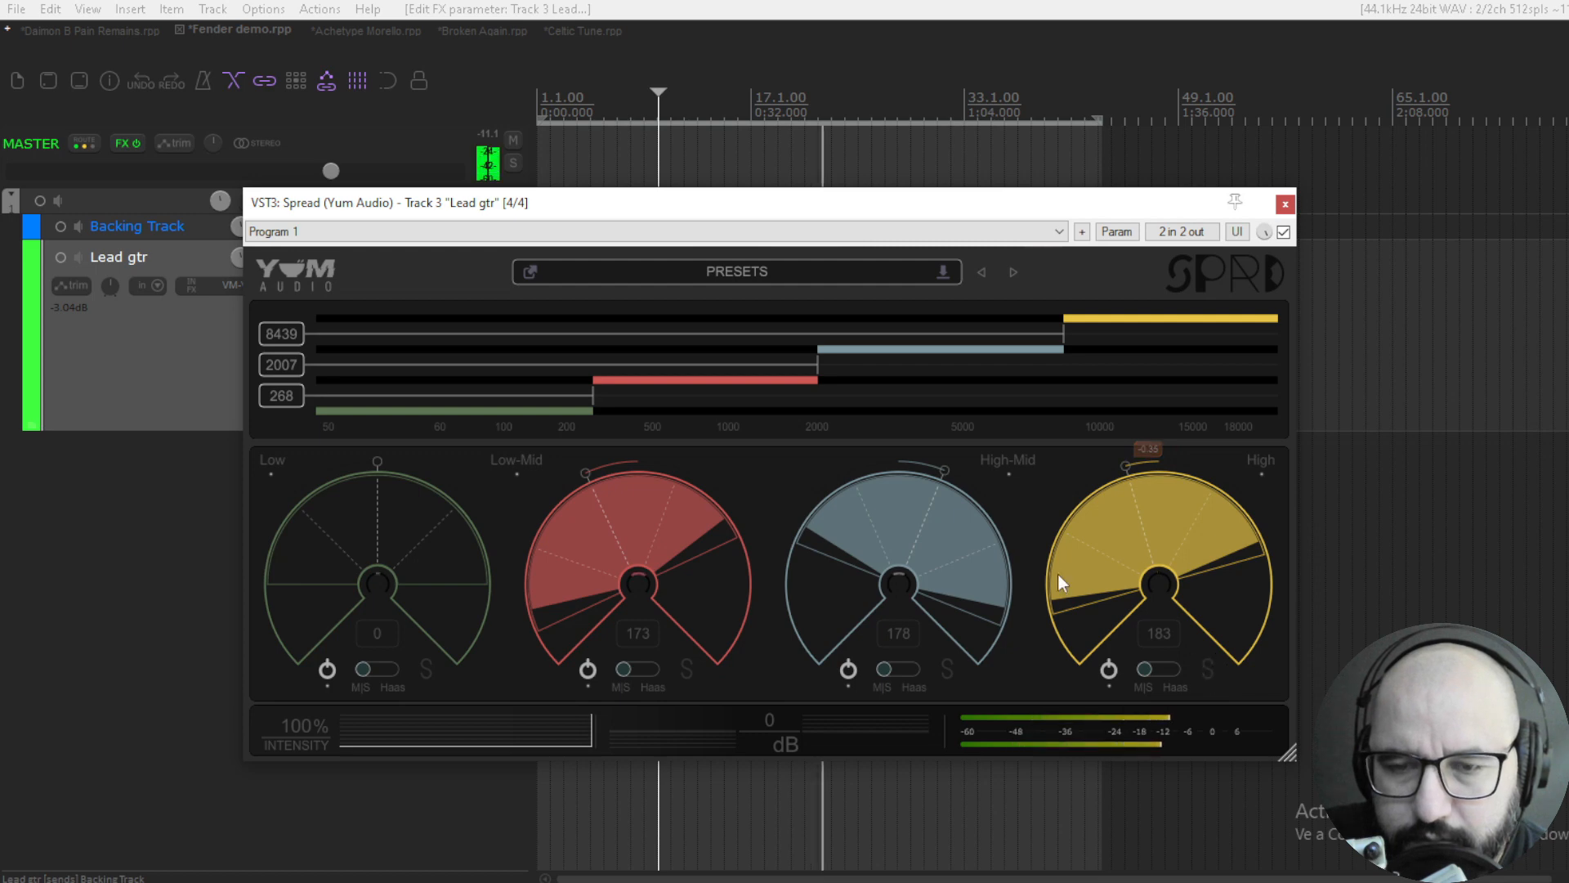
- Compare the lead guitar with Spread bypassed and re-enabled, and set the Low-Mid band's width to 200 and pan to -0.63
{"action": "left_click", "coordinate": [1256, 276]}
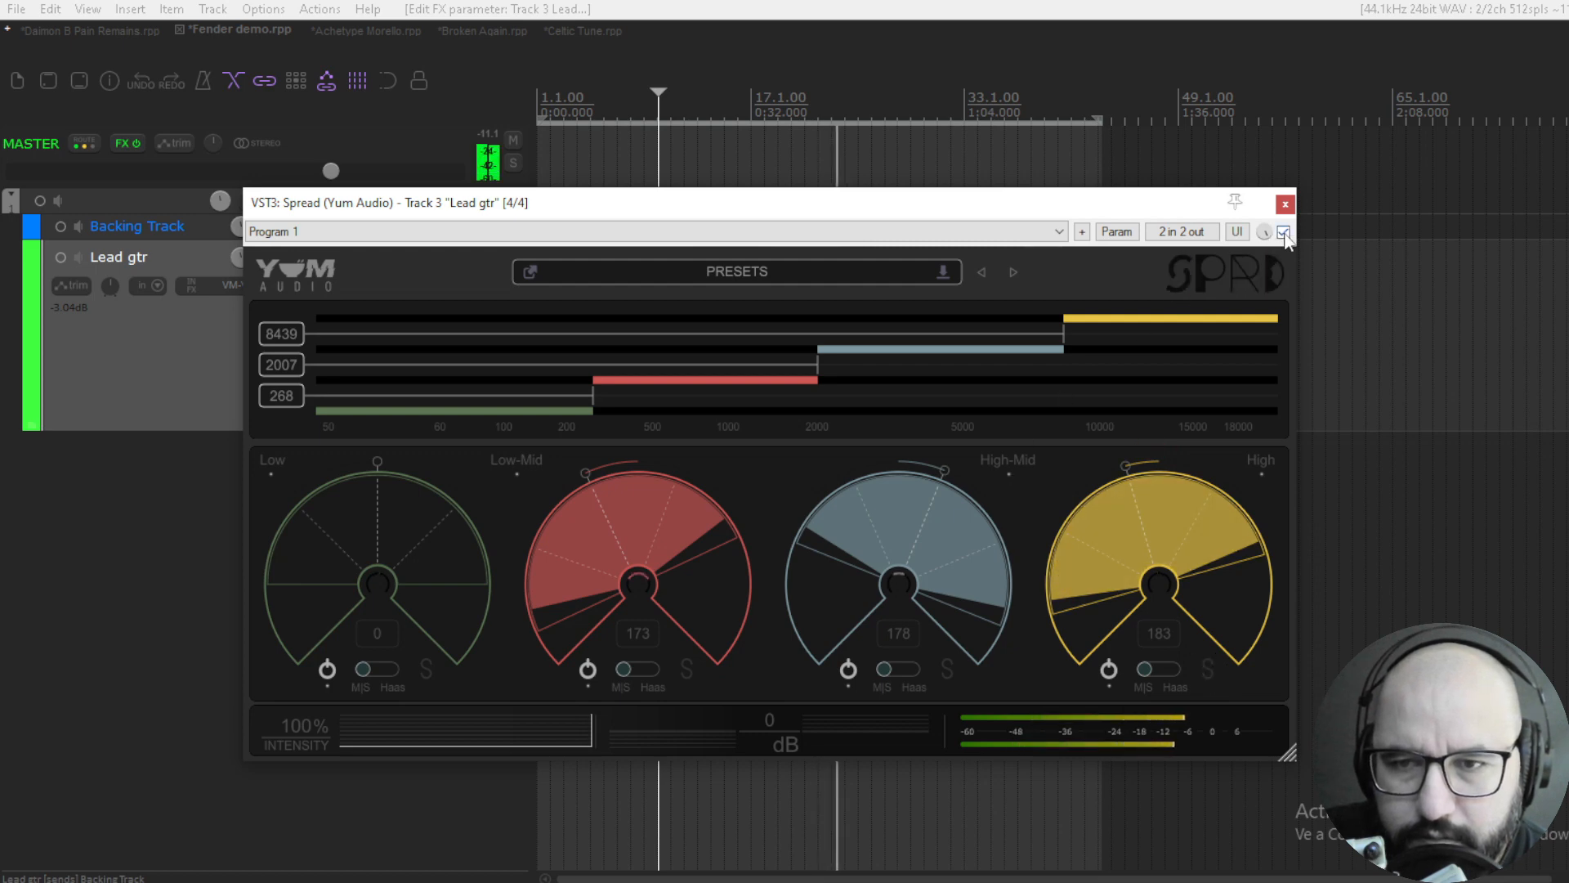
{"action": "left_click", "coordinate": [1272, 273]}
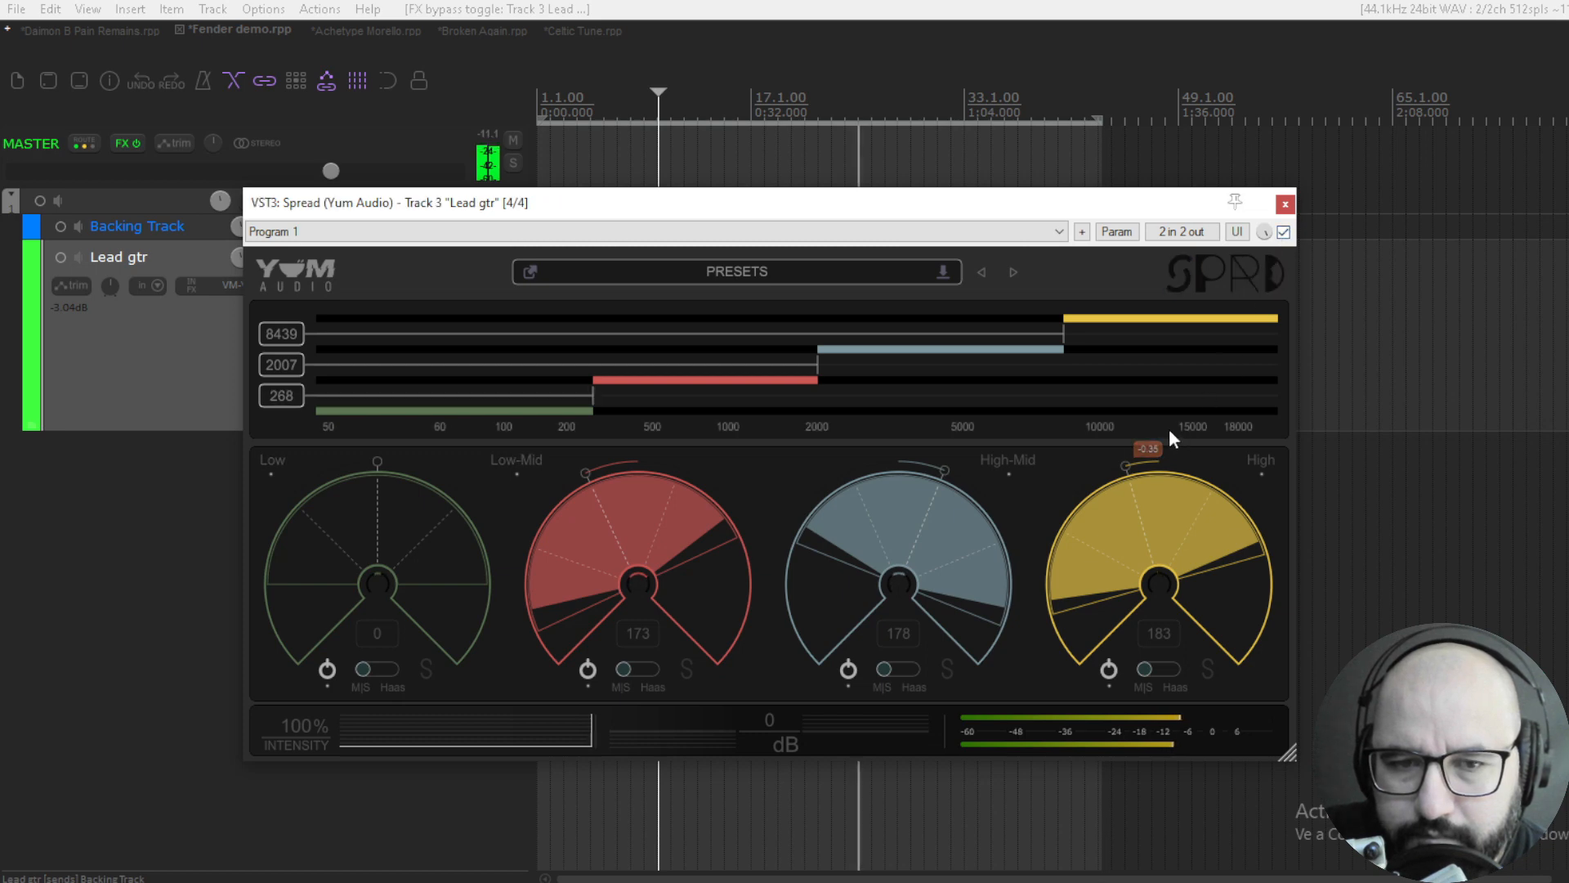
{"action": "left_click_drag", "start_coordinate": [582, 474], "coordinate": [561, 504]}
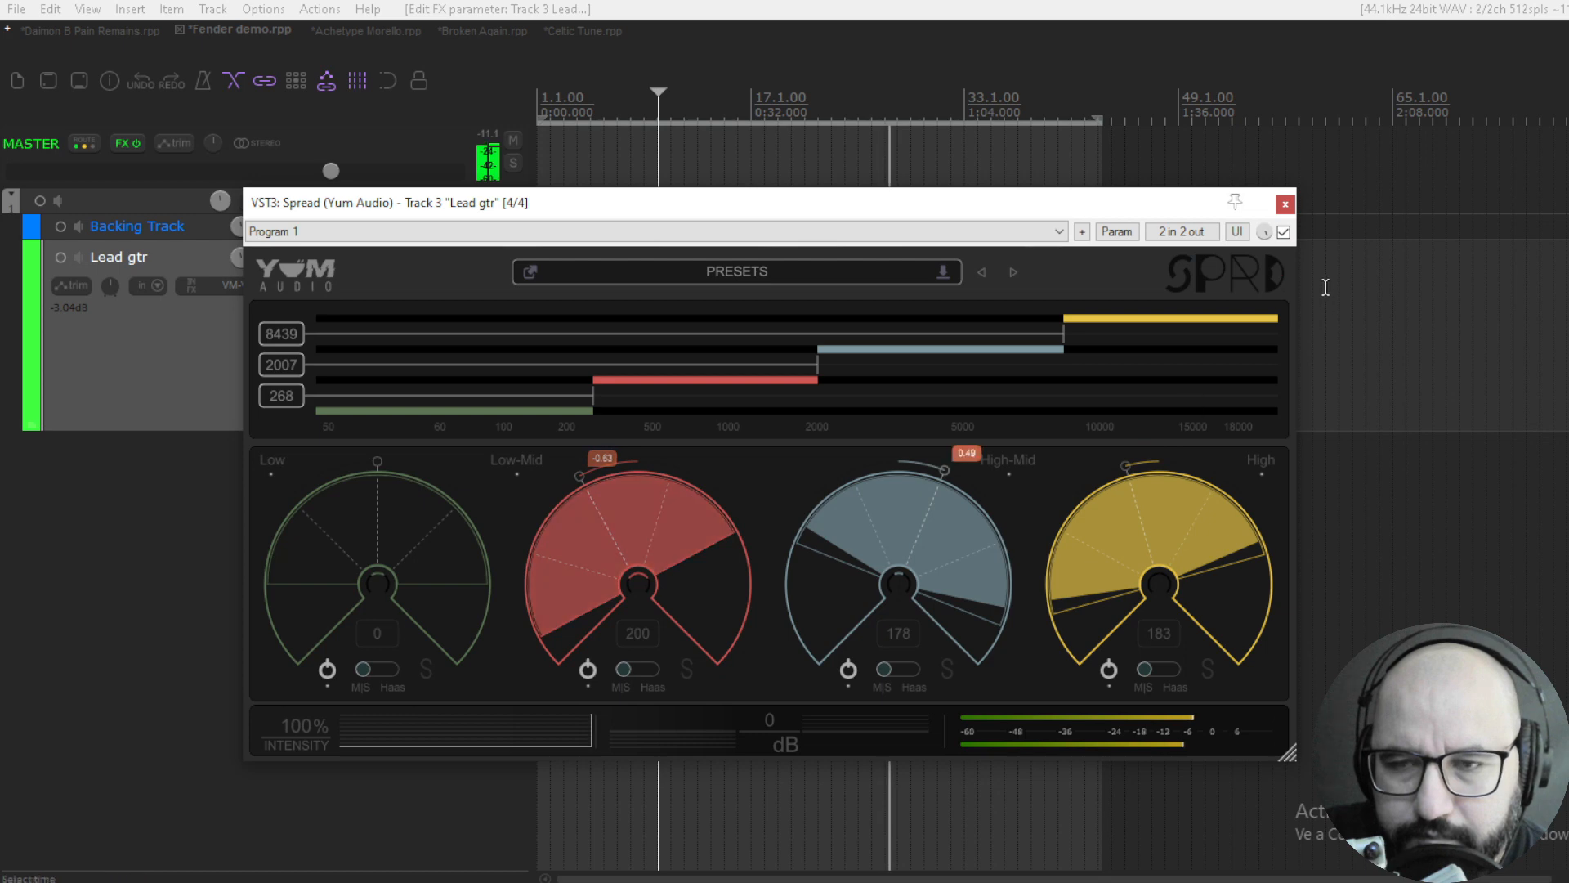
- Compare the lead guitar with Spread bypassed twice more, re-enable it and widen the High band to 200
{"action": "left_click", "coordinate": [1283, 232]}
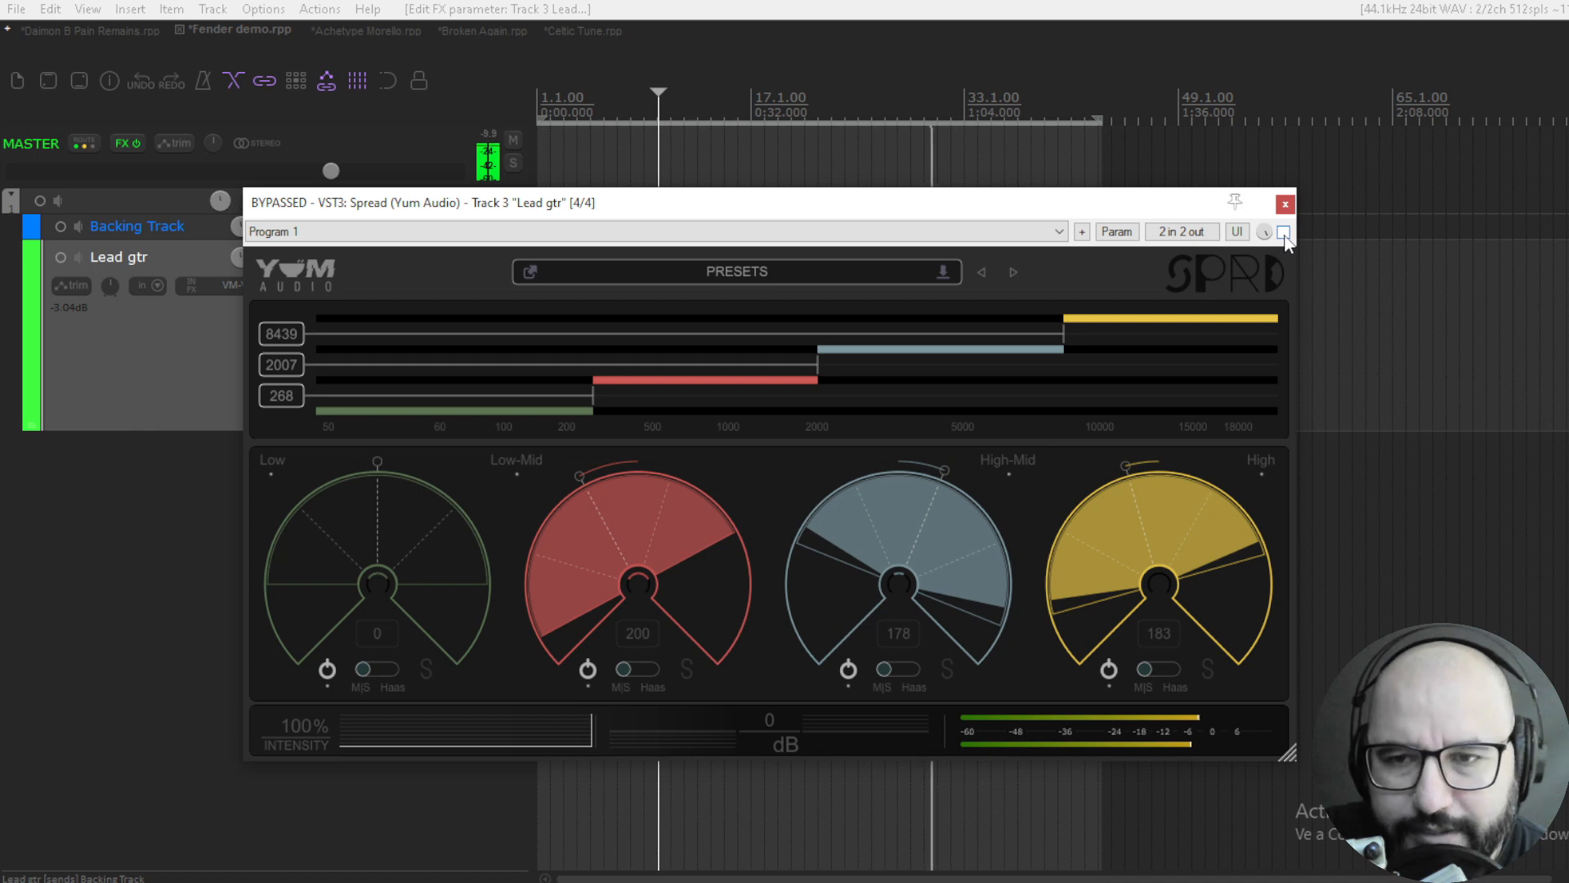
{"action": "left_click", "coordinate": [1283, 232]}
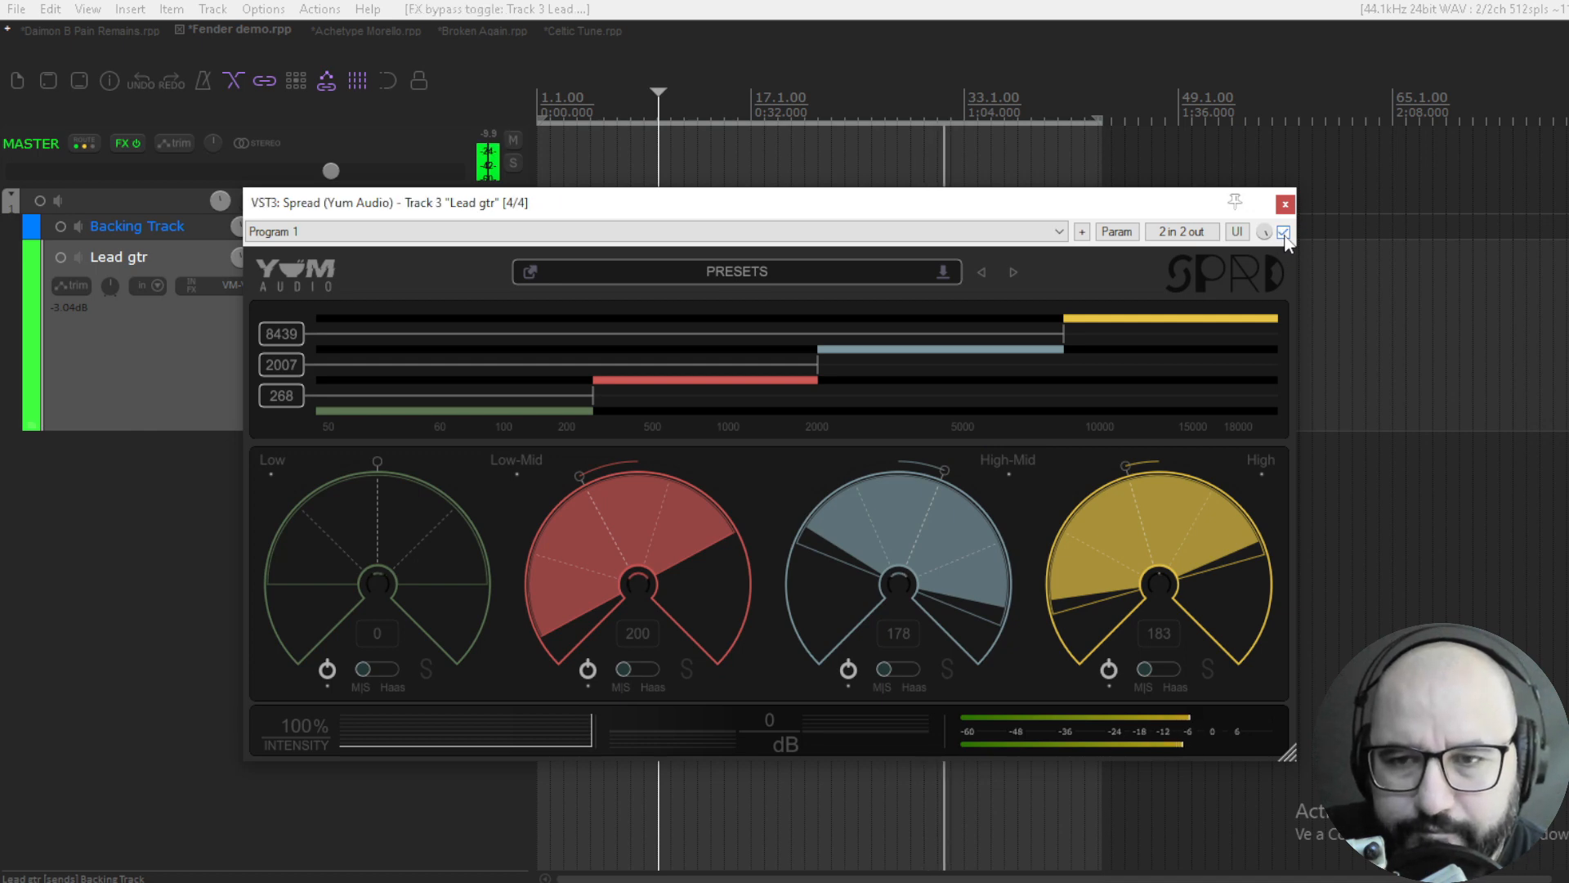
{"action": "left_click", "coordinate": [1283, 233]}
{"action": "left_click", "coordinate": [1283, 233]}
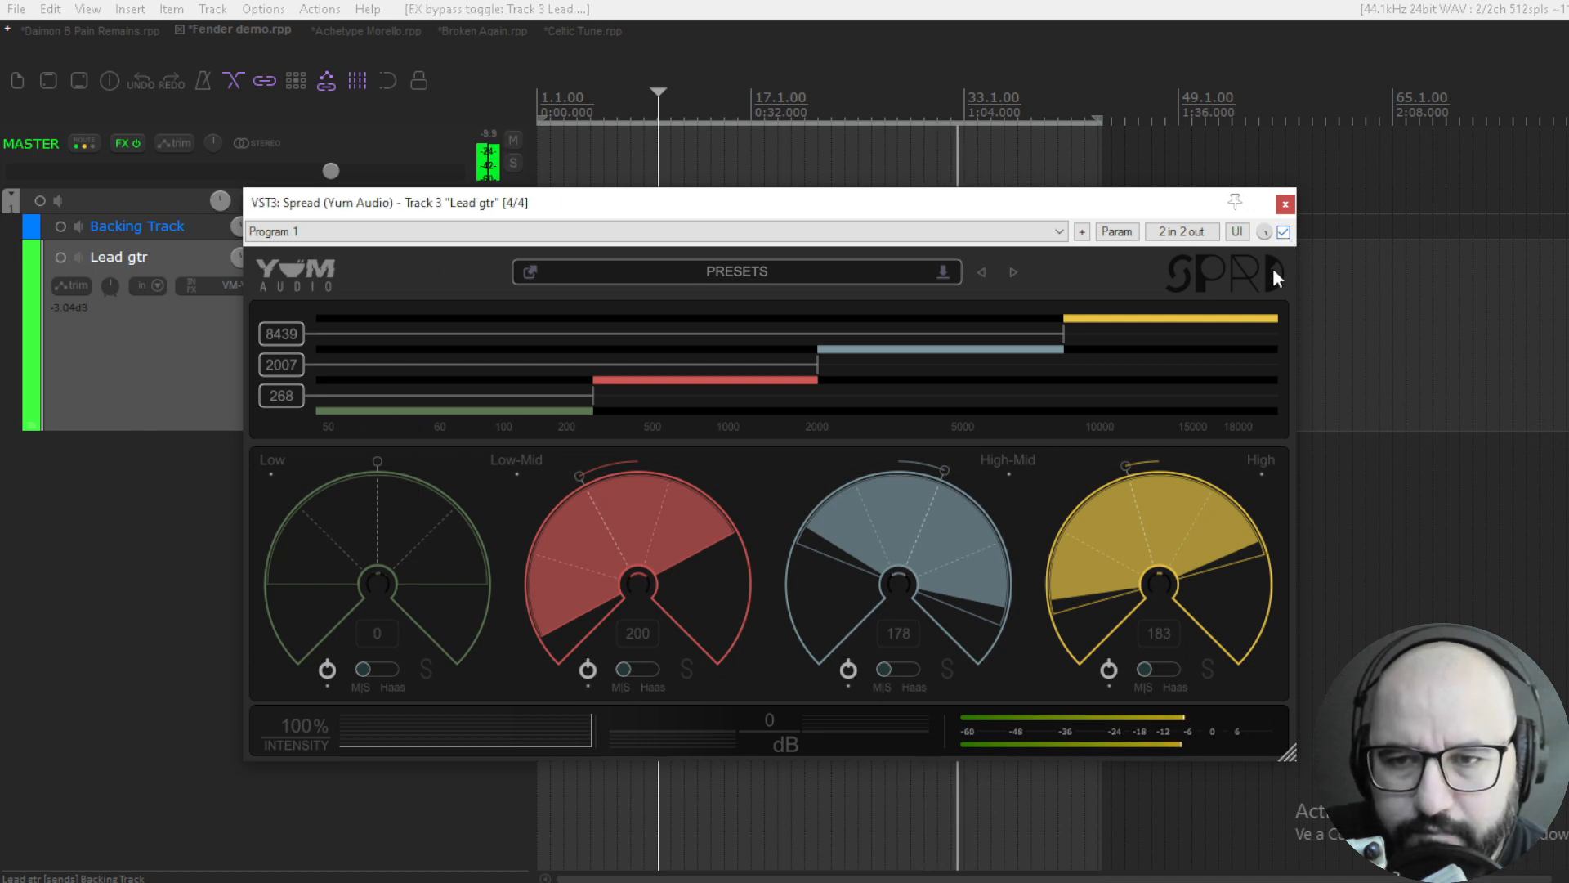
{"action": "left_click_drag", "start_coordinate": [1169, 504], "coordinate": [1169, 478]}
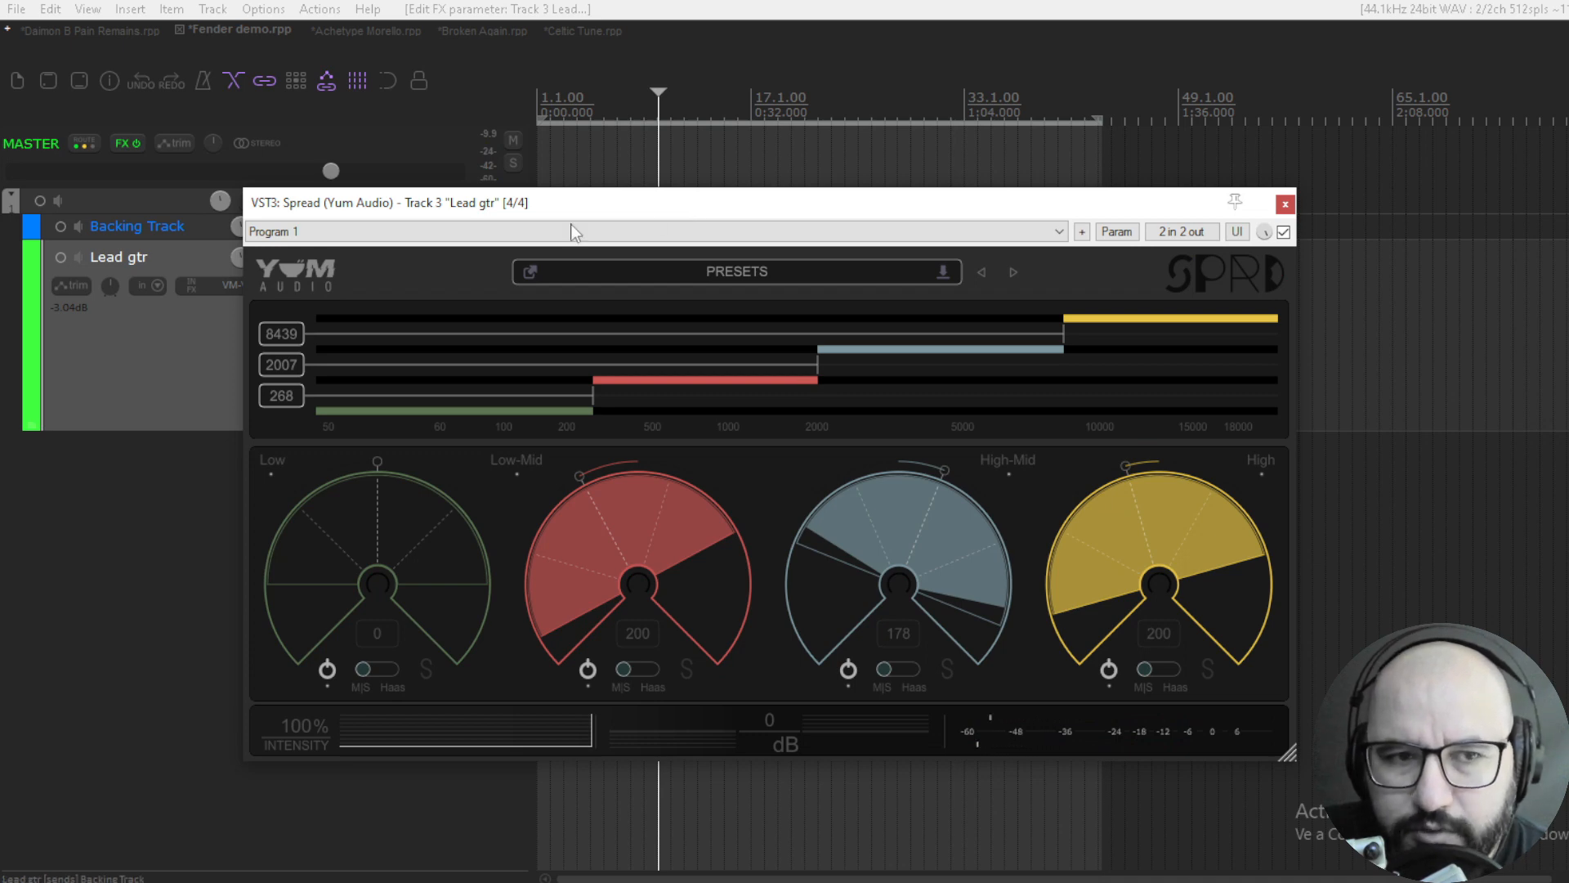
- Play the widened lead guitar in stereo, switch the master output to mono while listening, and stop playback
{"action": "left_click", "coordinate": [254, 143]}
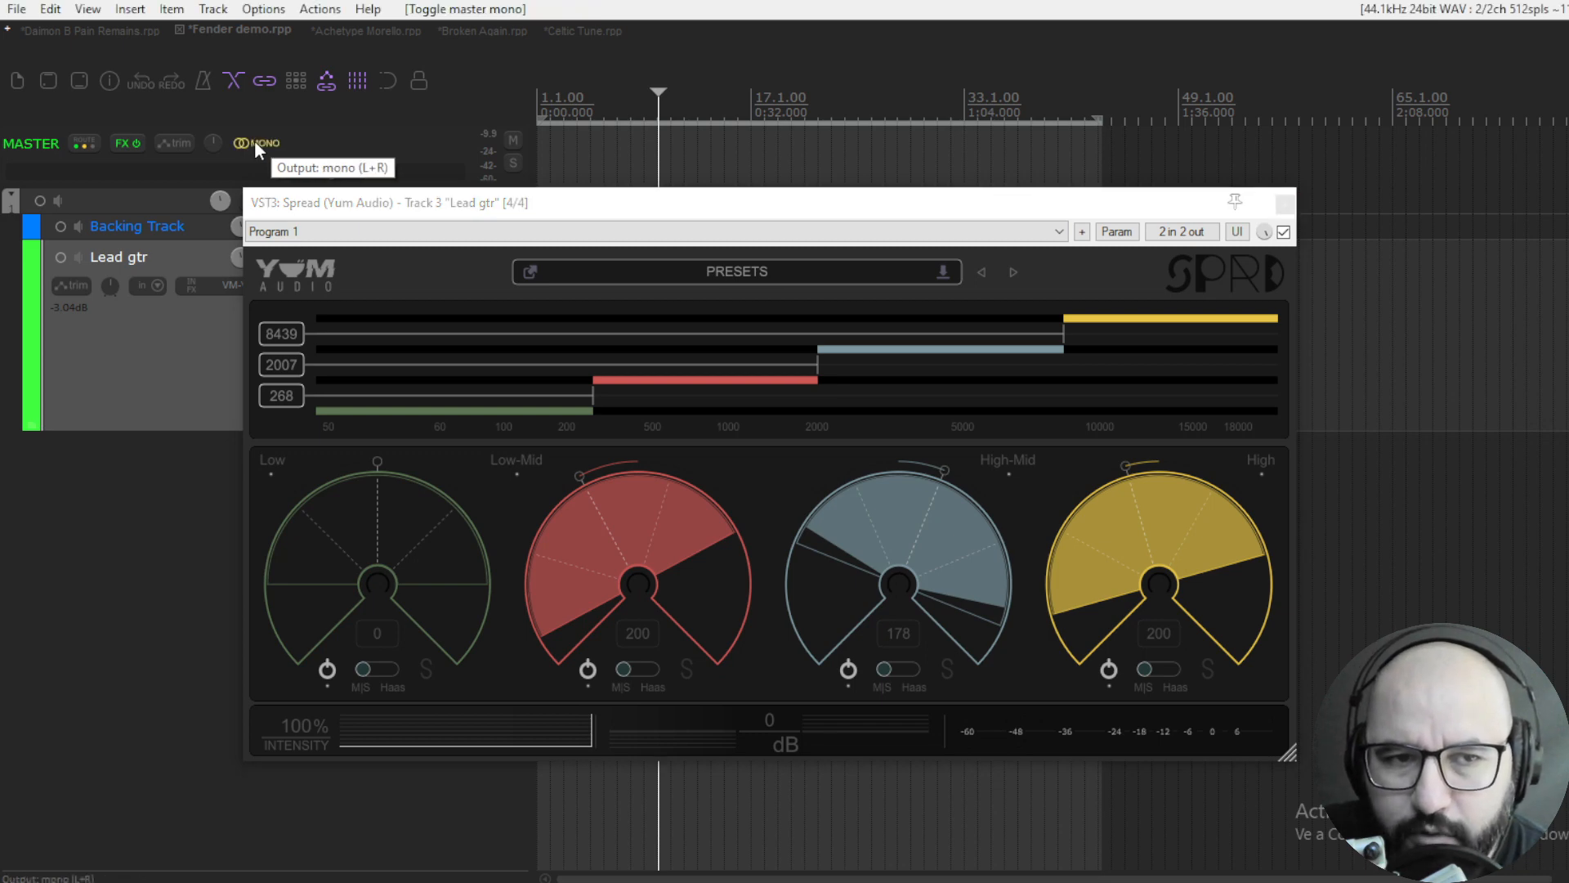
{"action": "left_click", "coordinate": [254, 144]}
{"action": "key", "text": "space"}
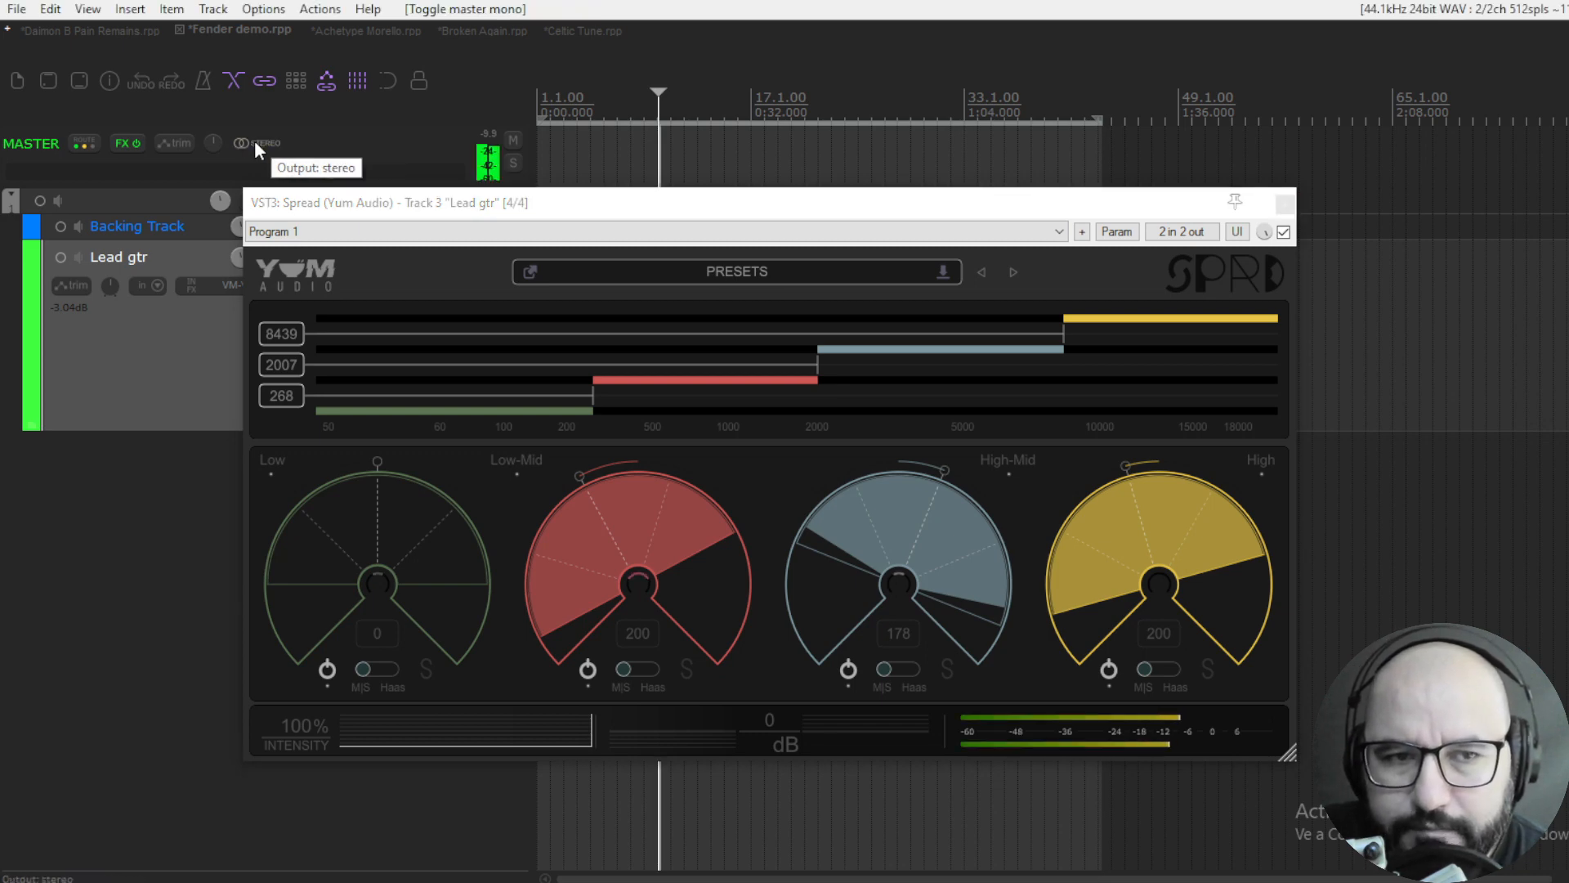
{"action": "left_click", "coordinate": [254, 144]}
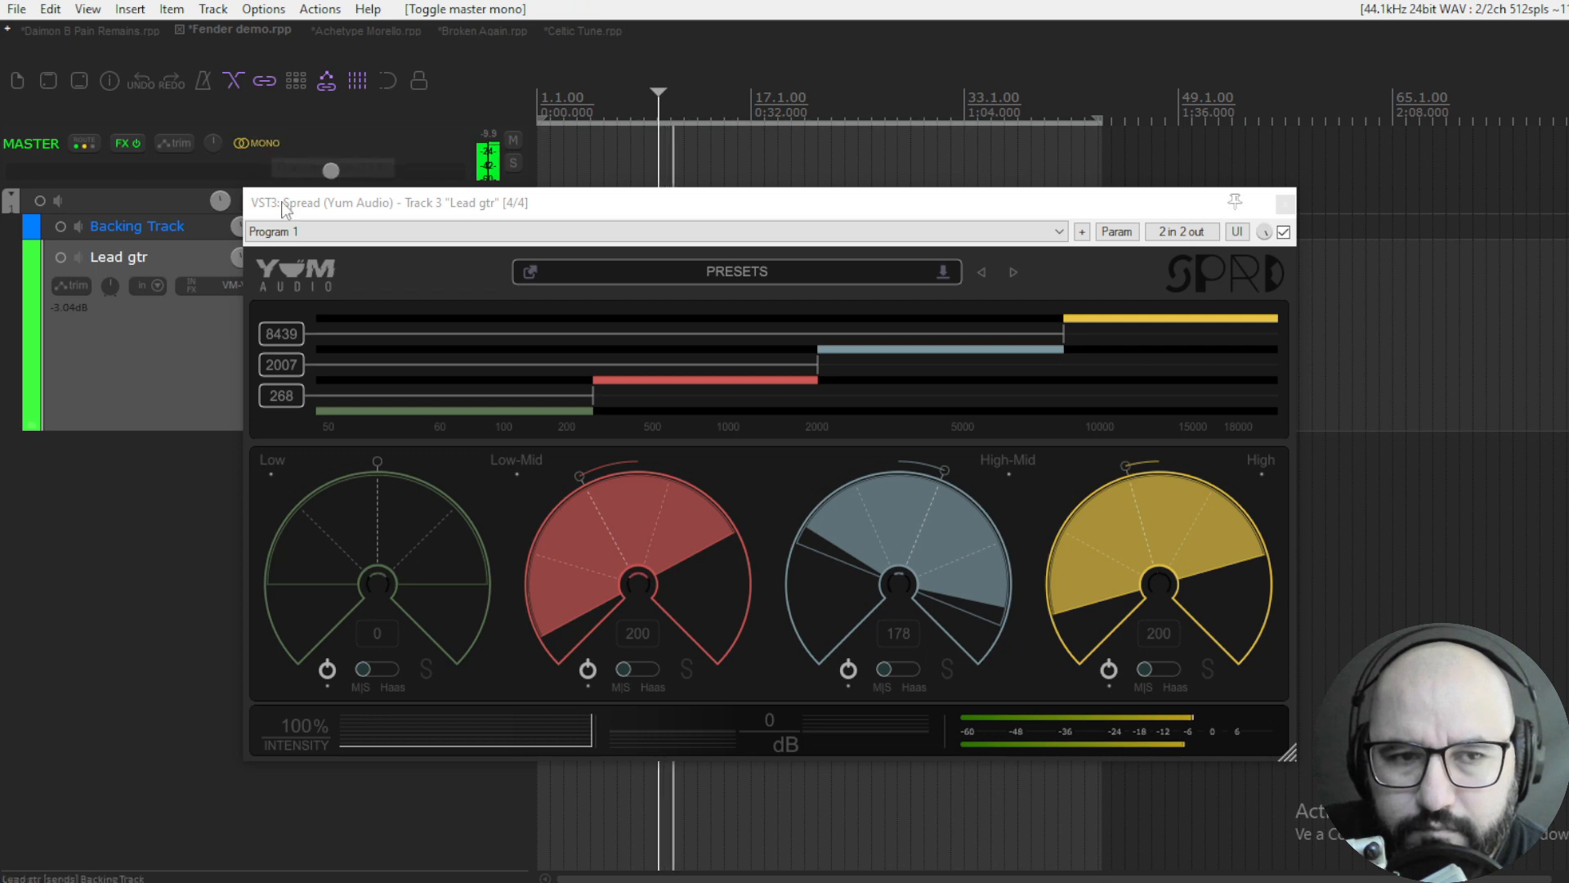
{"action": "key", "text": "space"}
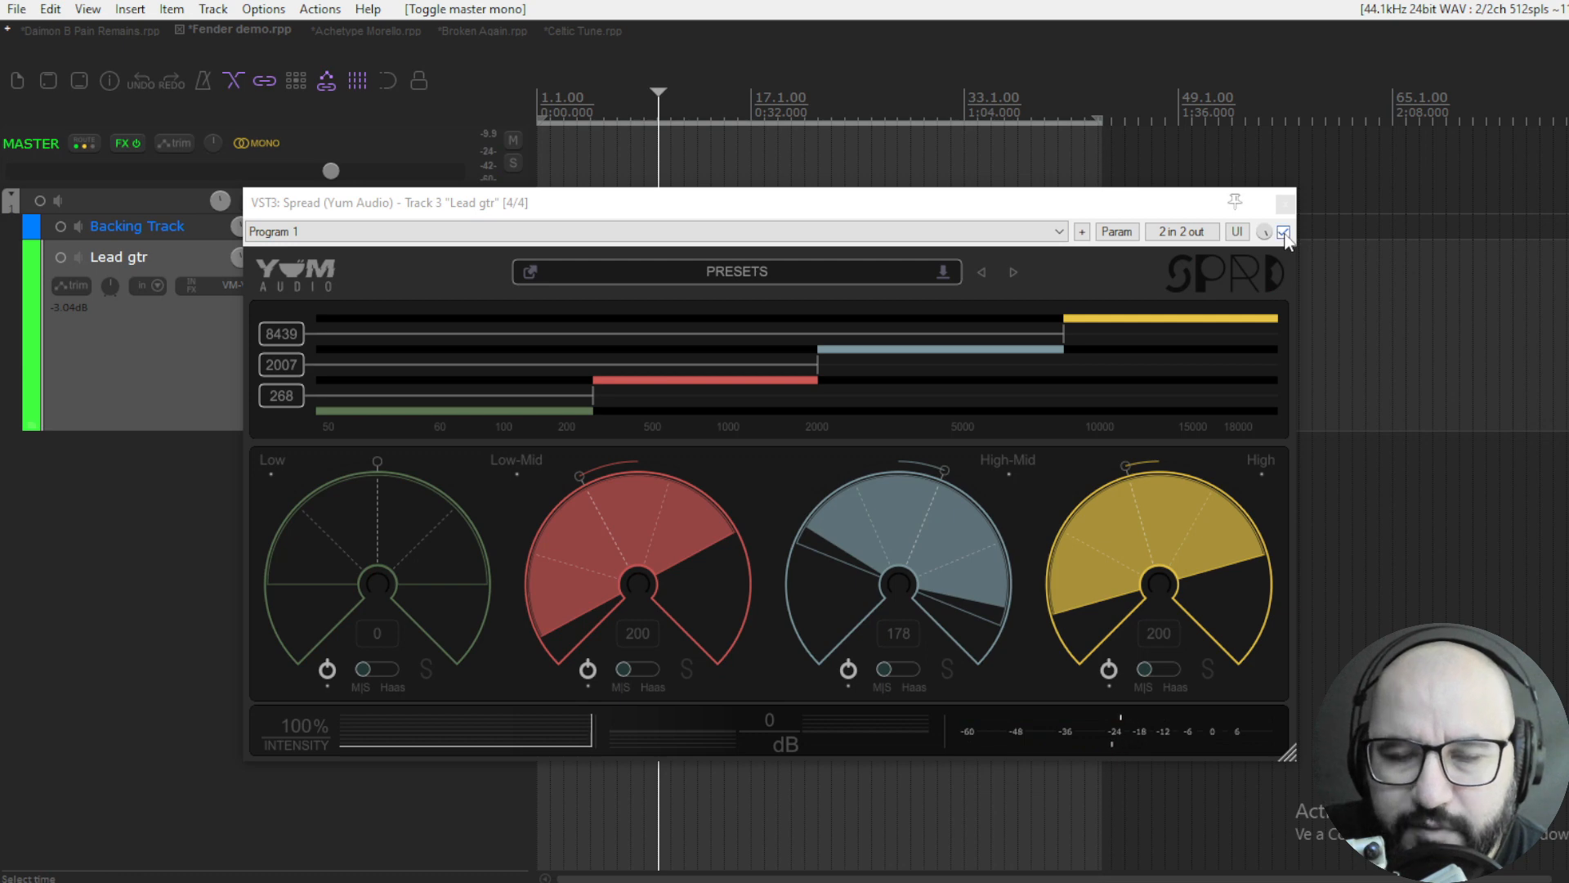
- Play the lead guitar in mono while toggling Spread's bypass, stop playback and return the master output to stereo
{"action": "key", "text": "space"}
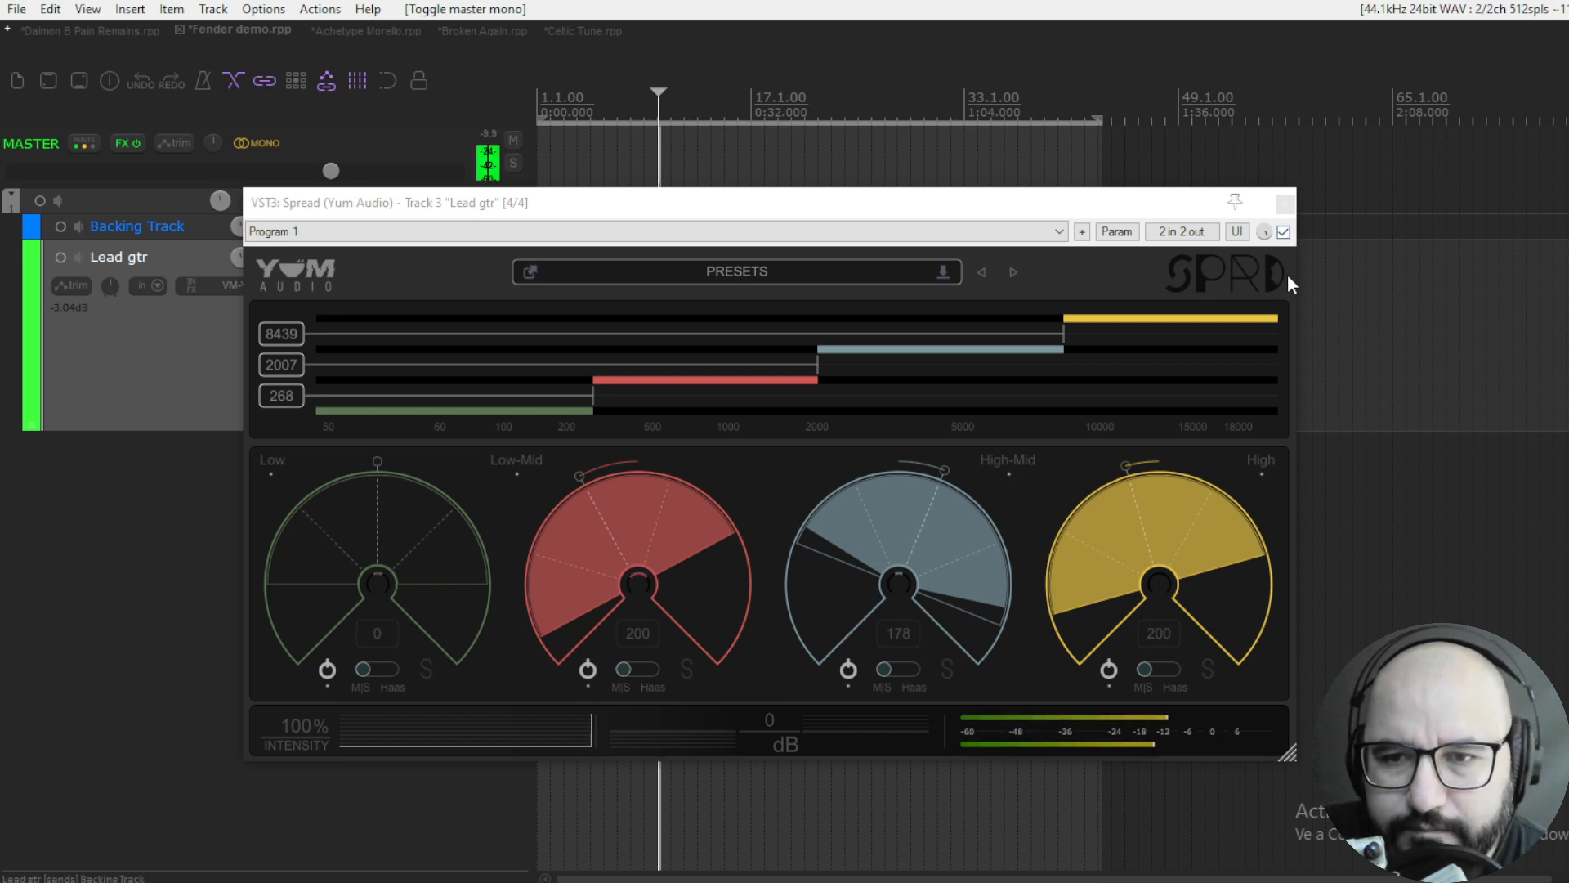
{"action": "left_click", "coordinate": [1283, 236]}
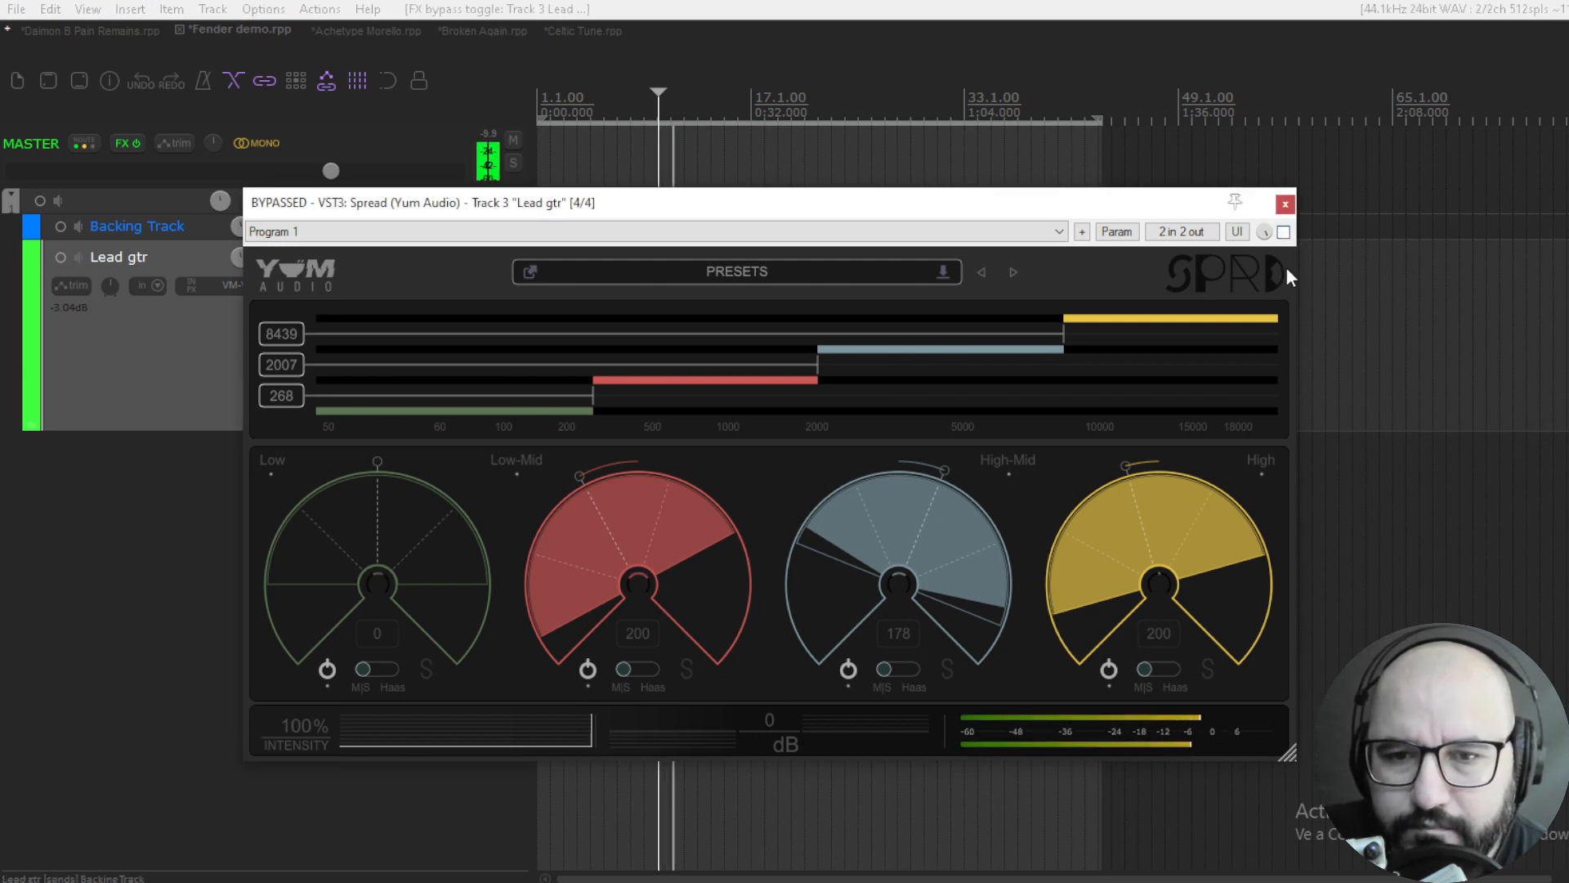
{"action": "left_click", "coordinate": [1283, 232]}
{"action": "left_click", "coordinate": [1283, 232]}
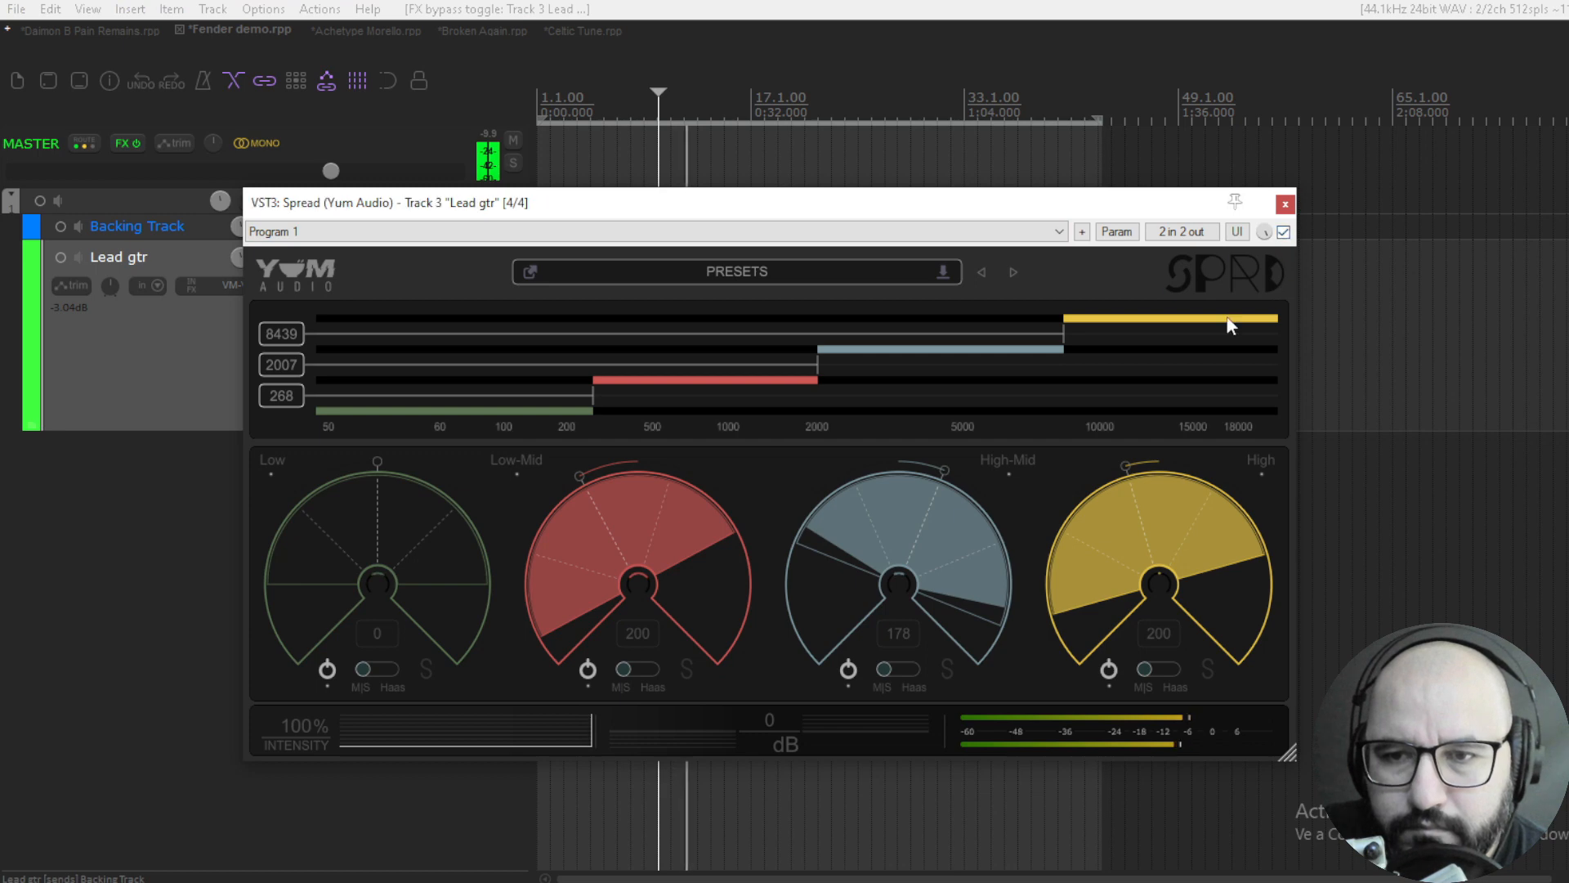
{"action": "left_click", "coordinate": [1283, 233]}
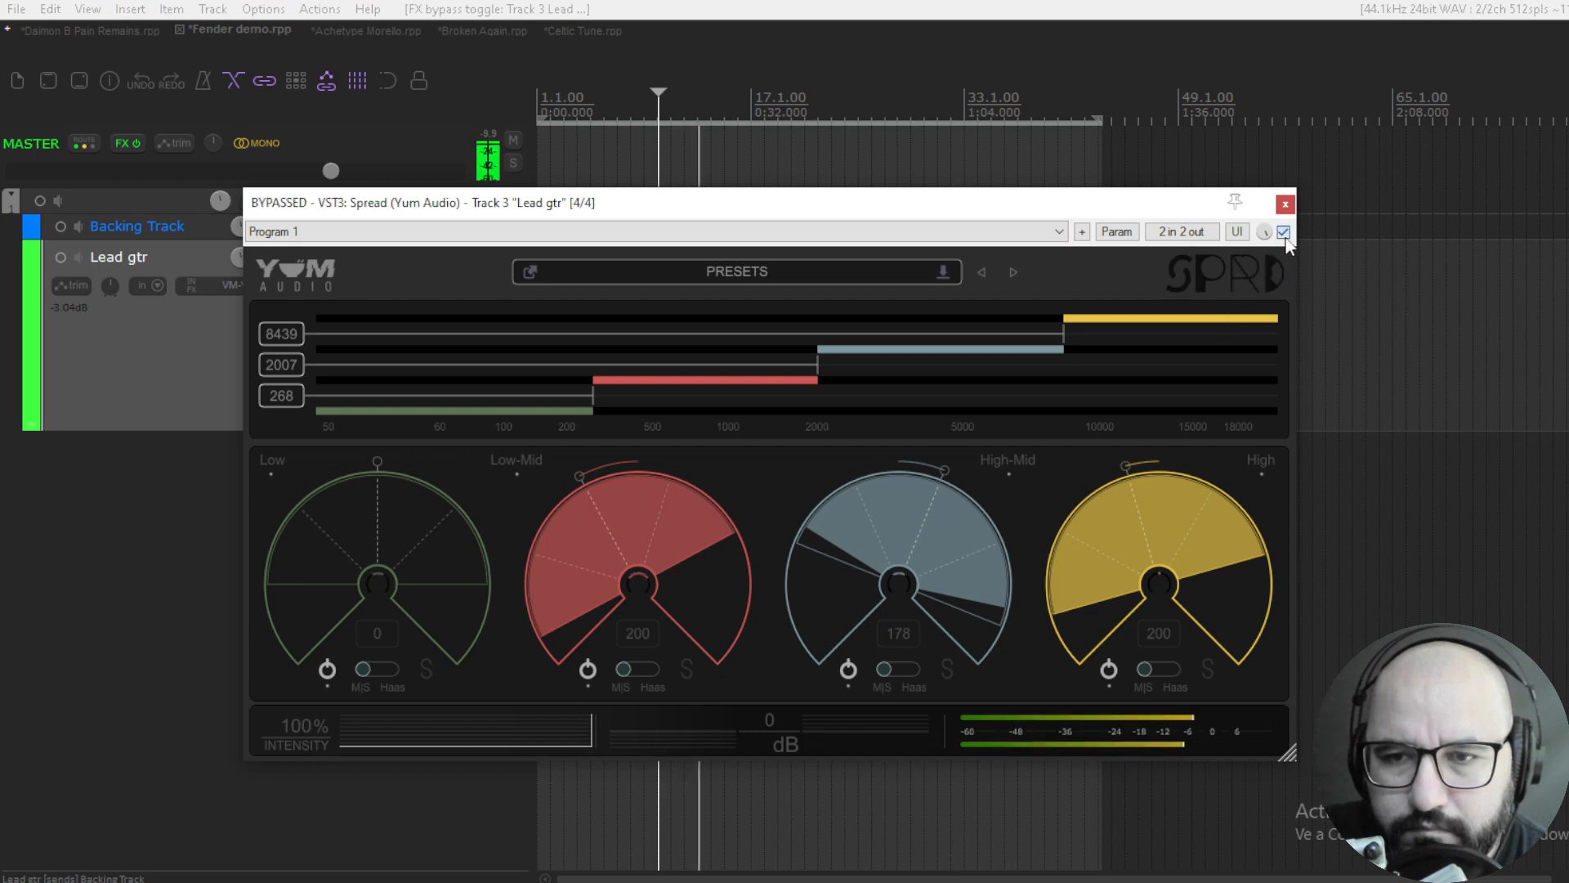
{"action": "left_click", "coordinate": [1283, 233]}
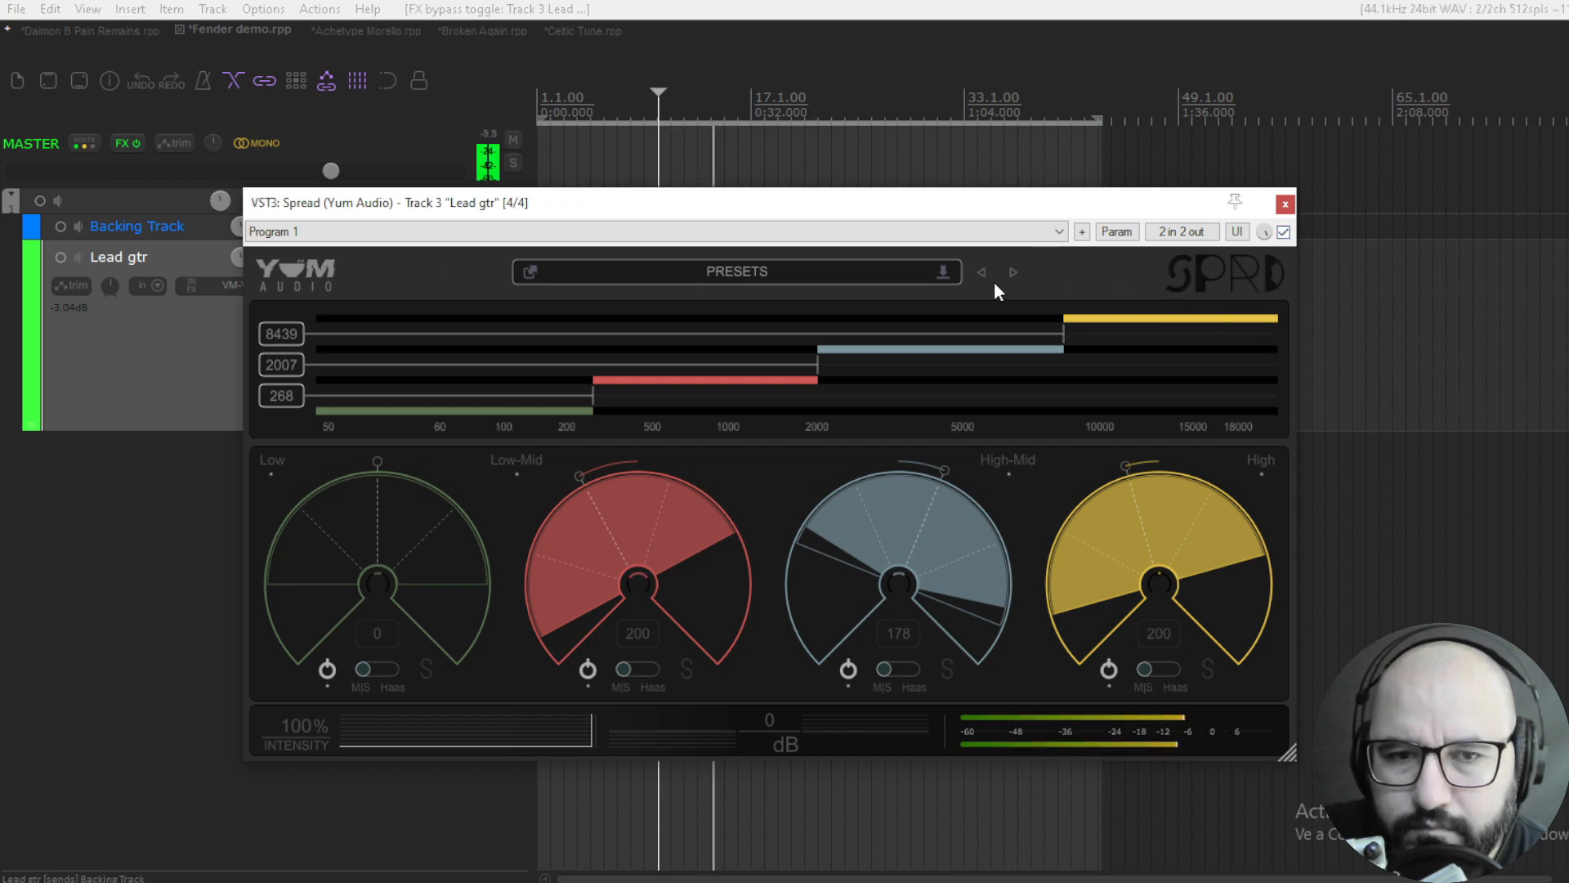
{"action": "key", "text": "space"}
{"action": "left_click", "coordinate": [257, 143]}
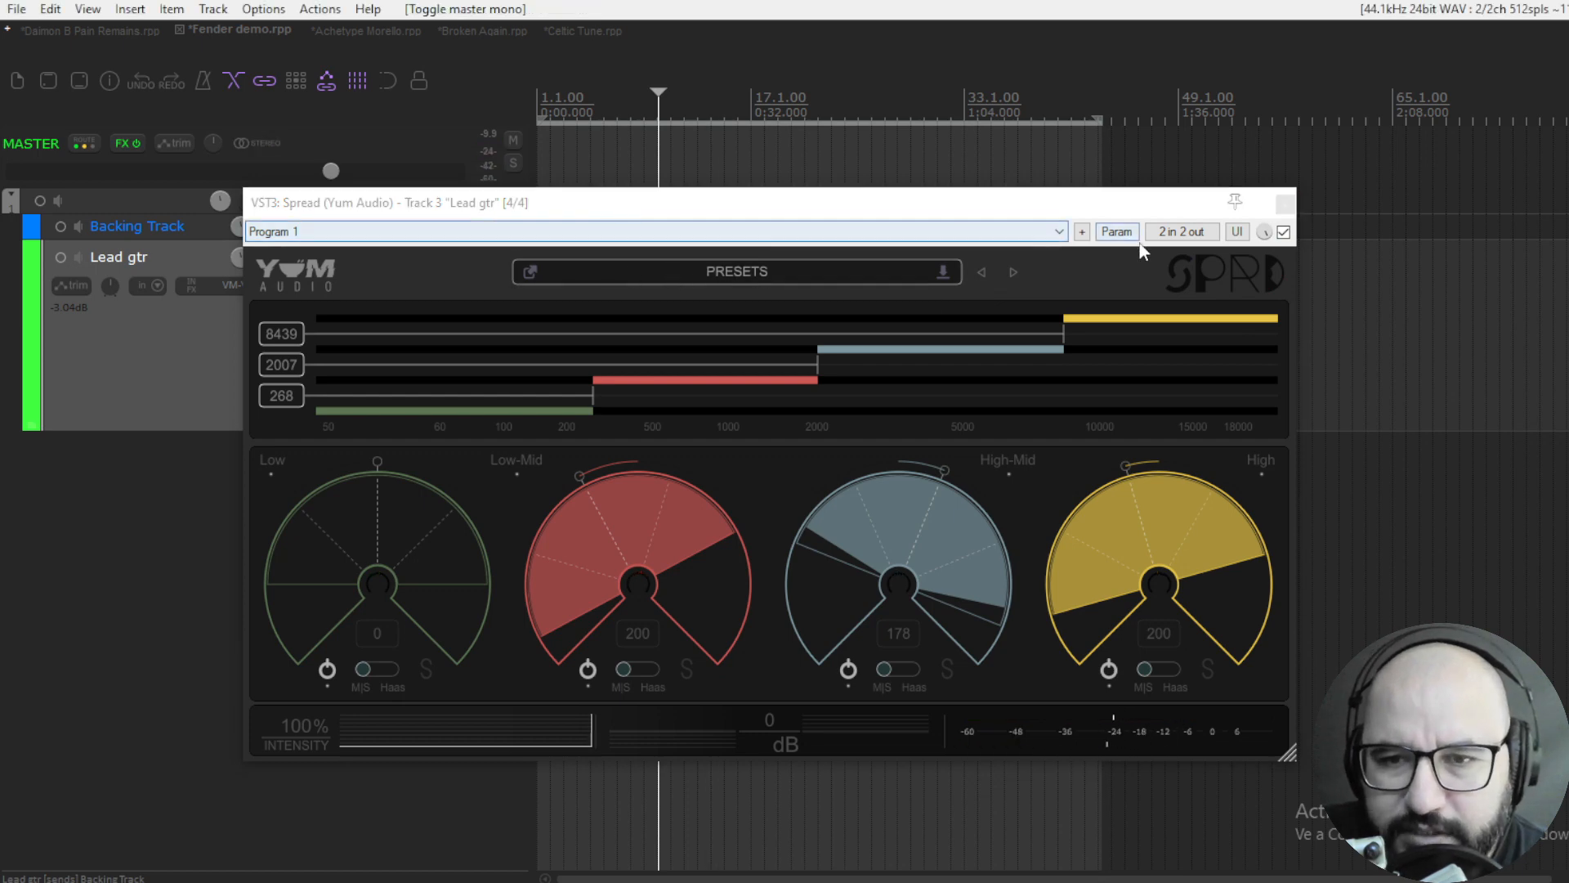
- Solo the Low-Mid band, compare its M/S and Haas modes during playback, leave it on Haas and stop
{"action": "left_click", "coordinate": [1149, 204]}
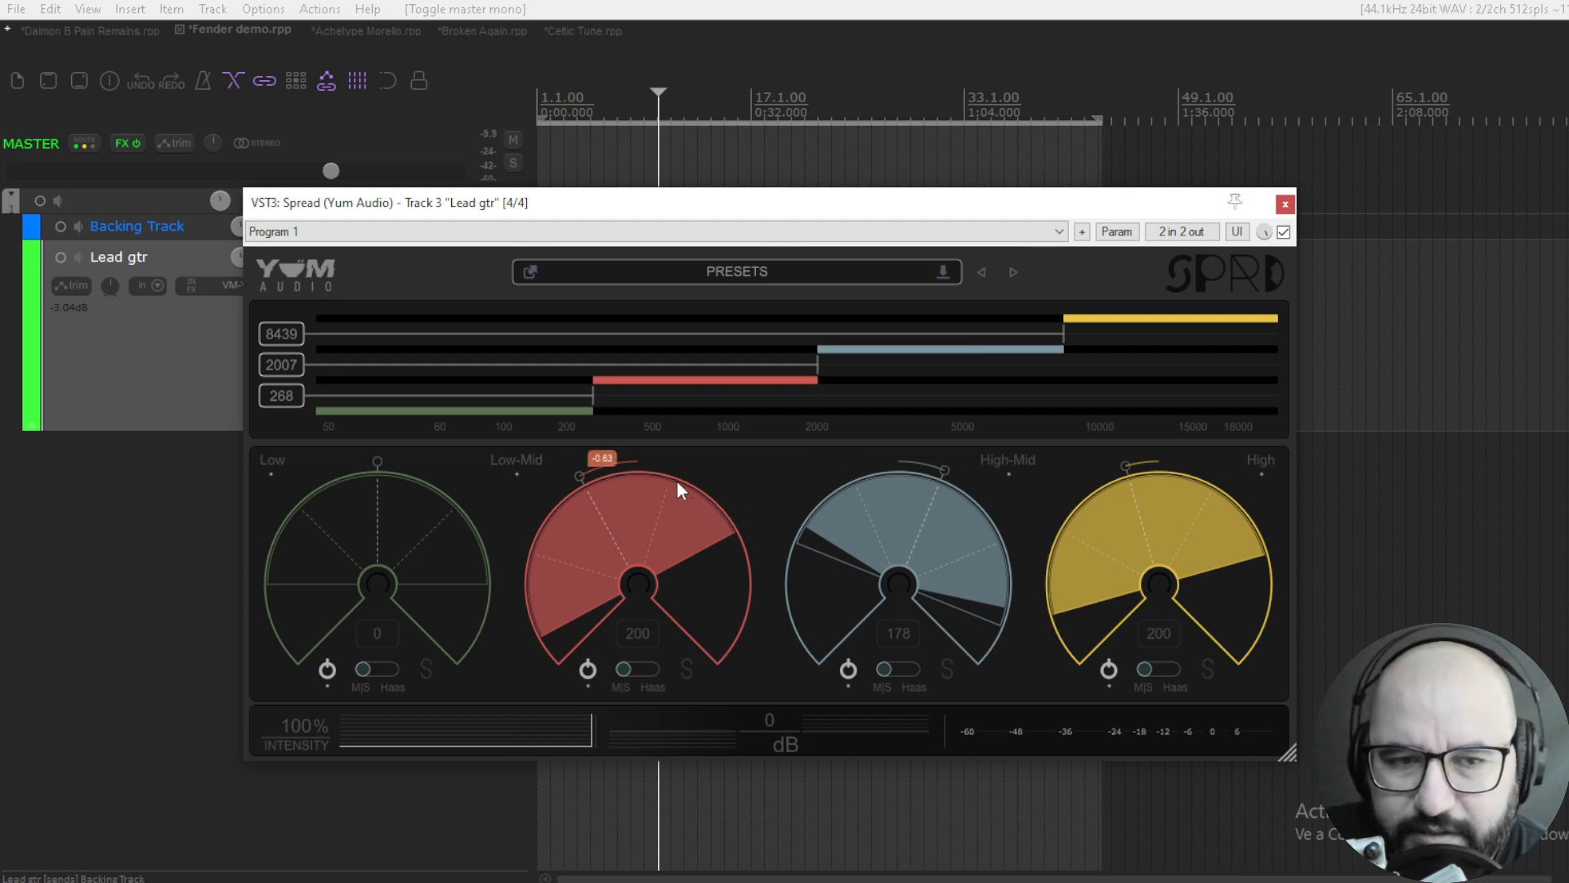
{"action": "left_click", "coordinate": [688, 668]}
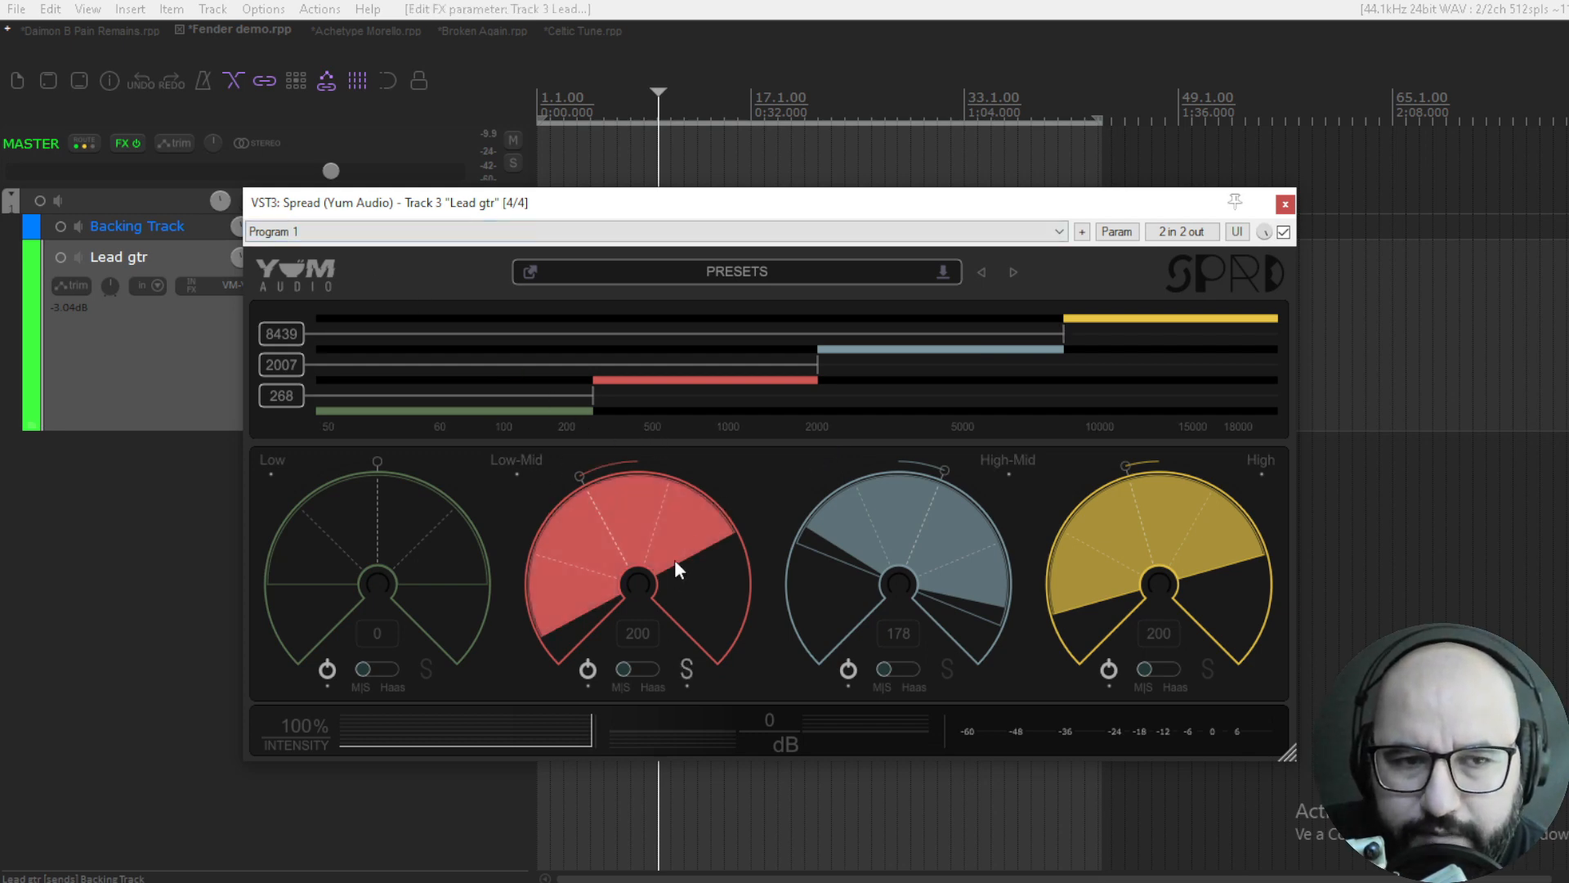
{"action": "key", "text": "space"}
{"action": "left_click", "coordinate": [646, 669]}
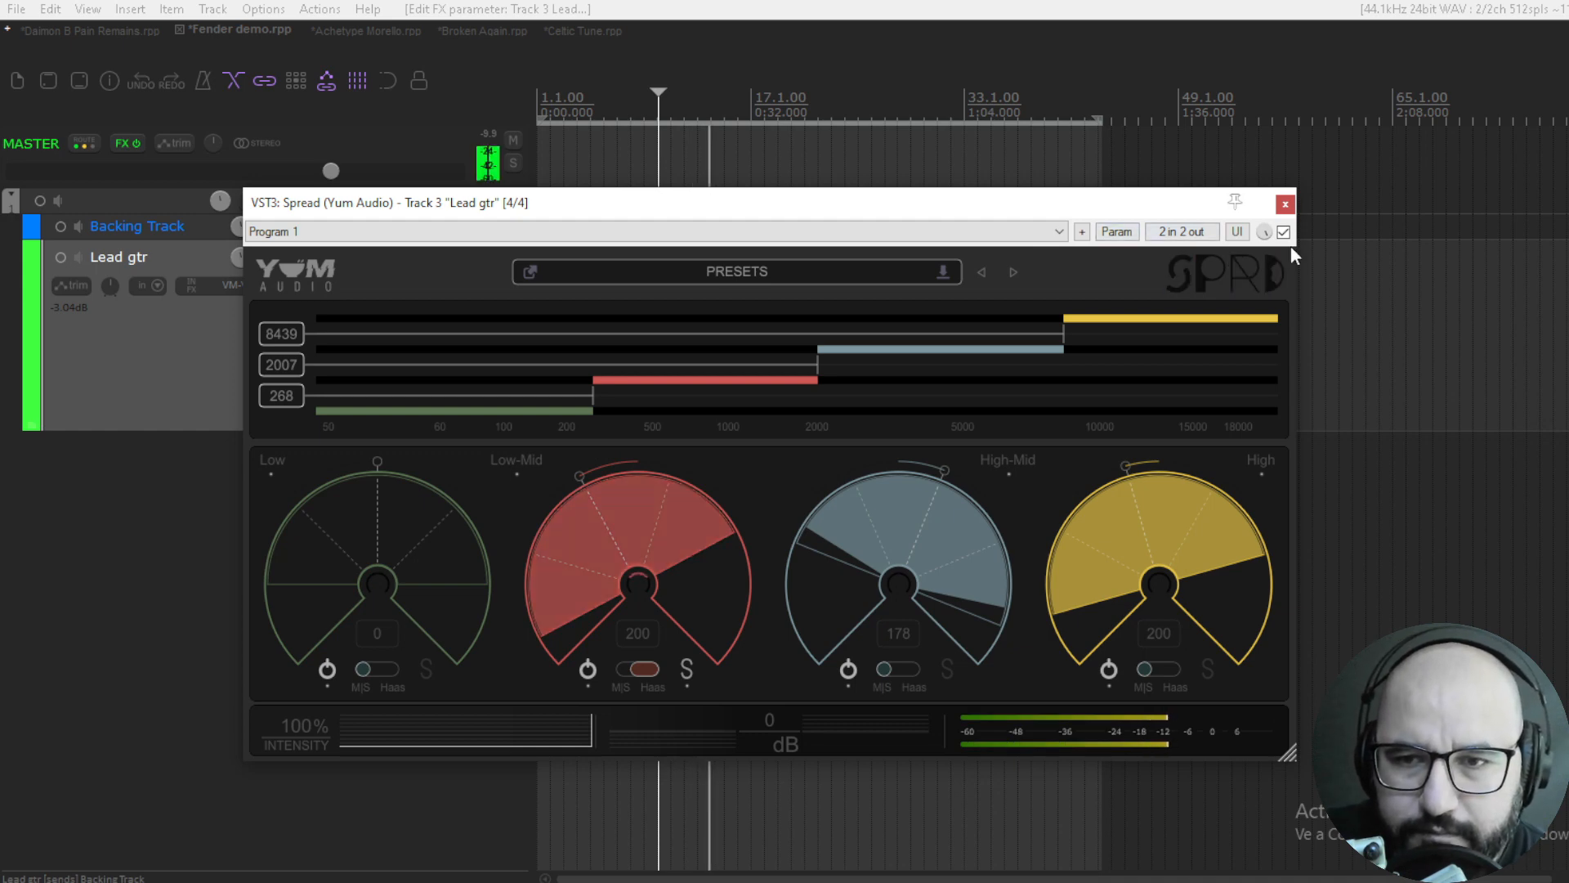
{"action": "left_click", "coordinate": [637, 669]}
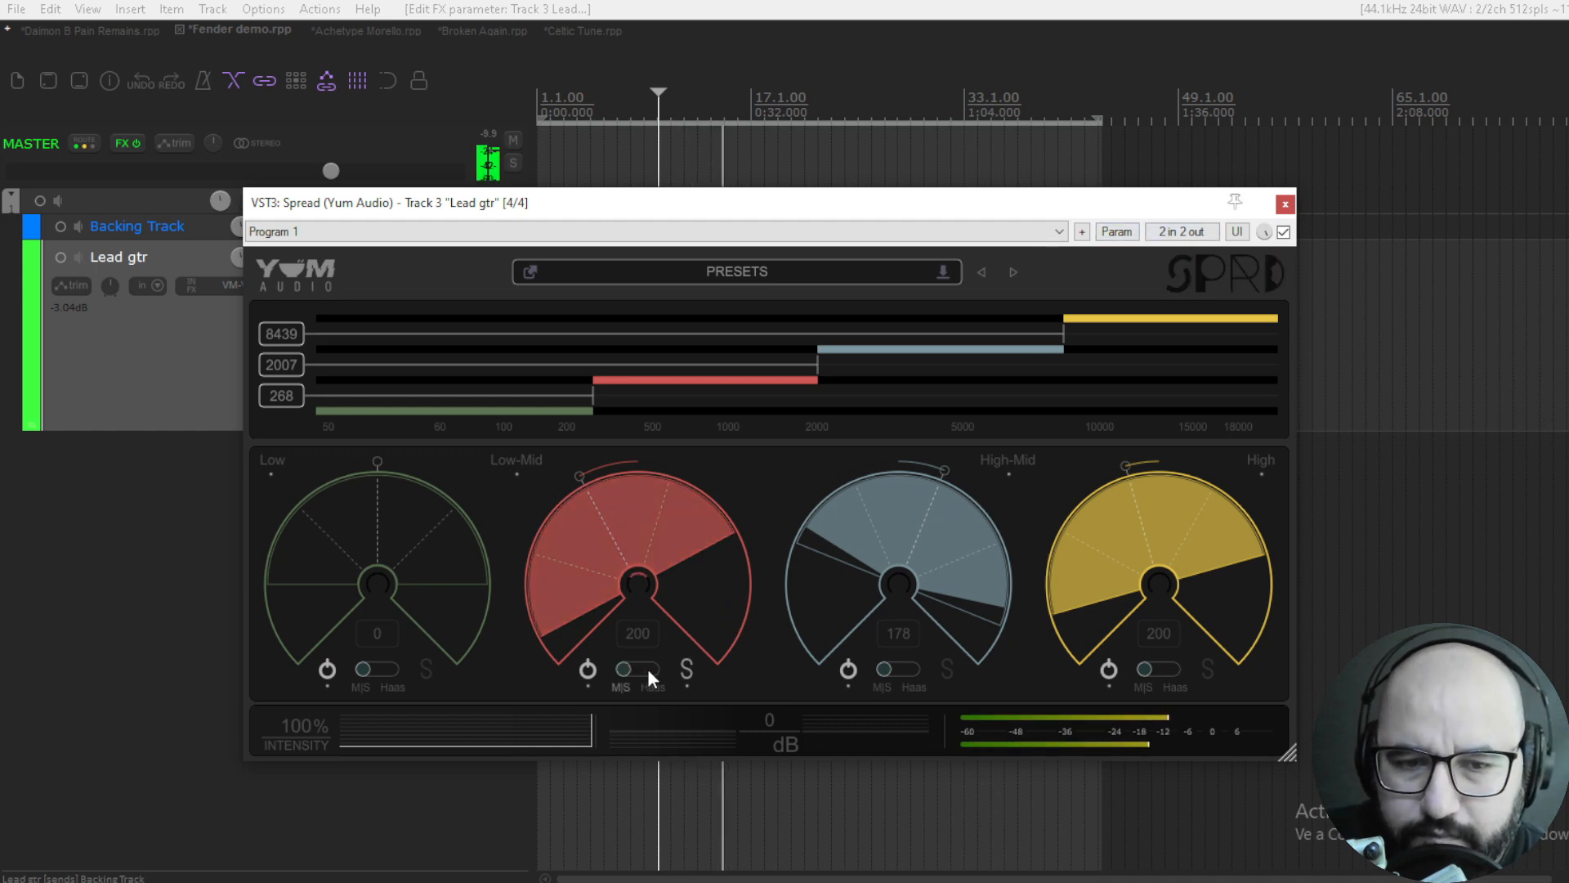
{"action": "left_click", "coordinate": [647, 669]}
{"action": "key", "text": "space"}
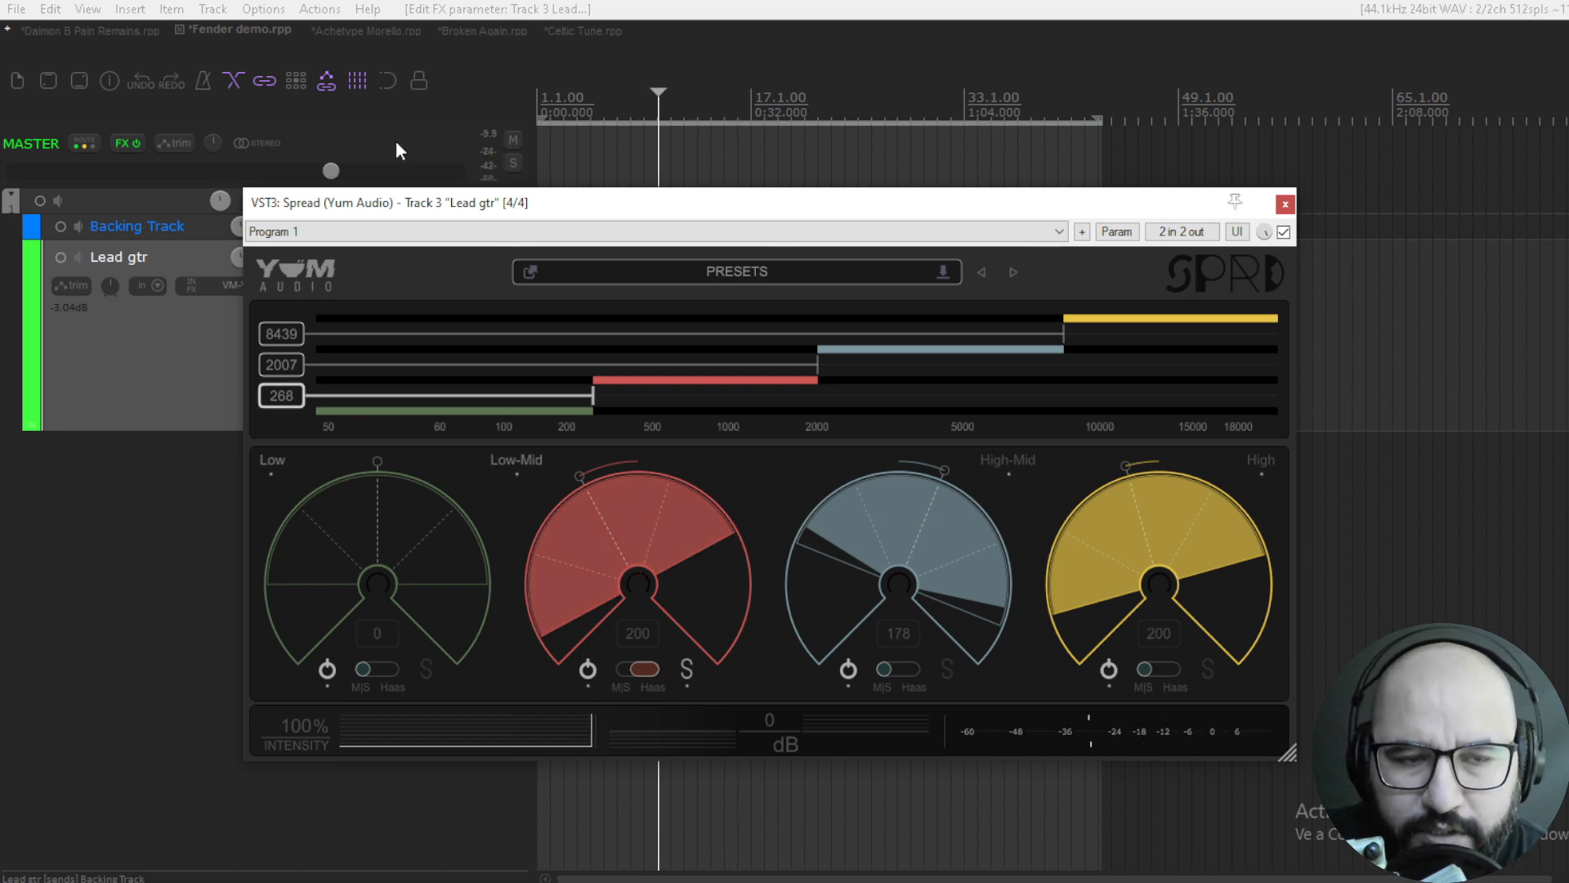
- Play the soloed Low-Mid band in Haas mode, switch the master output to mono to check it, and stop
{"action": "key", "text": "space"}
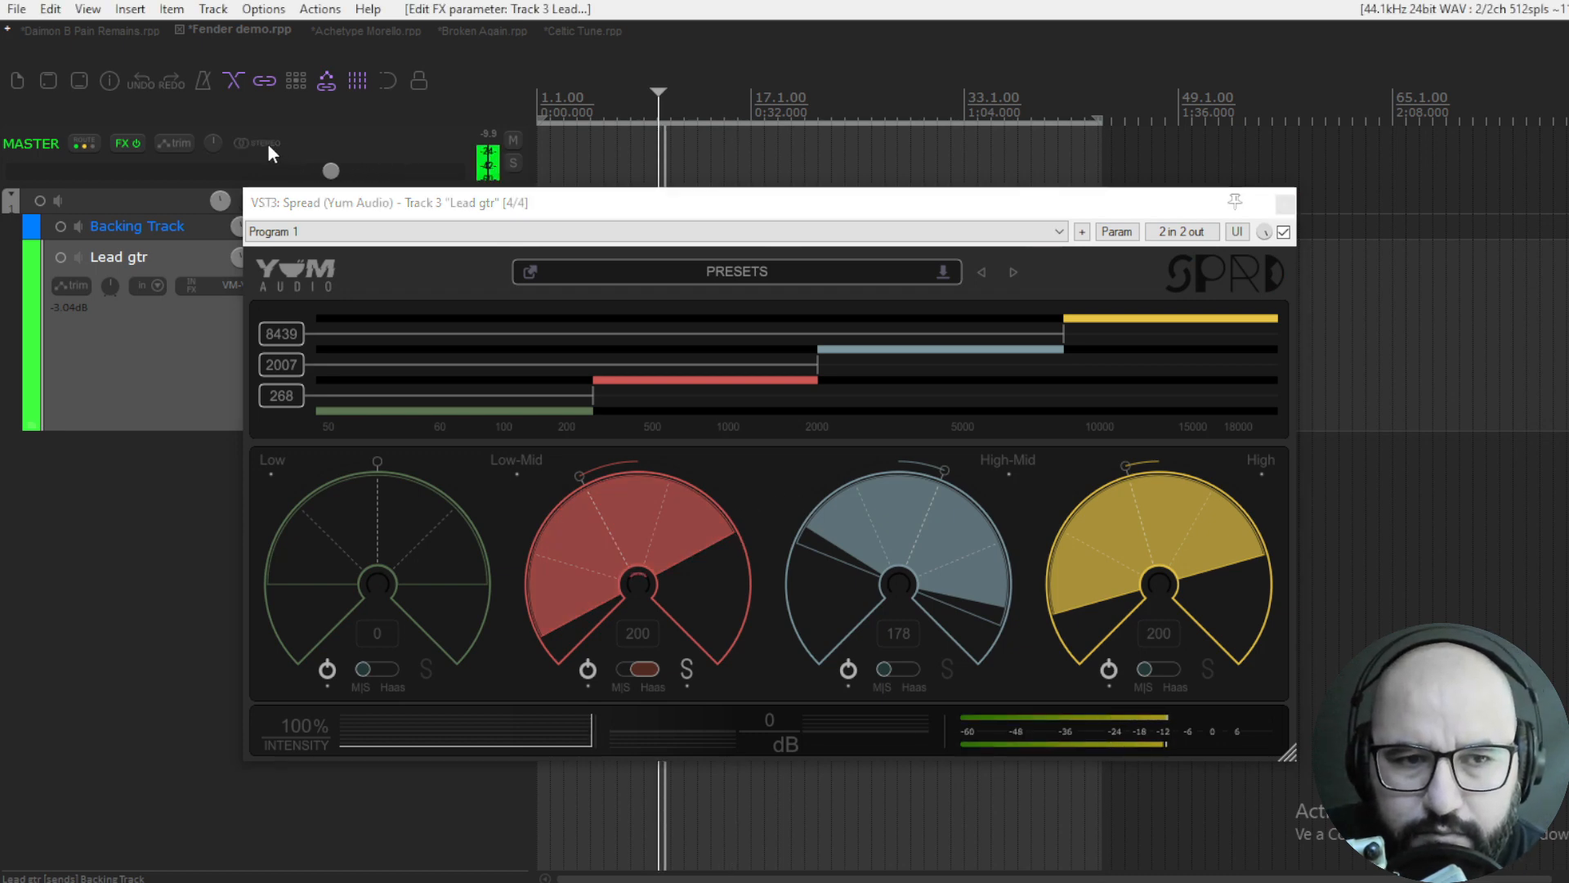
{"action": "left_click", "coordinate": [260, 143]}
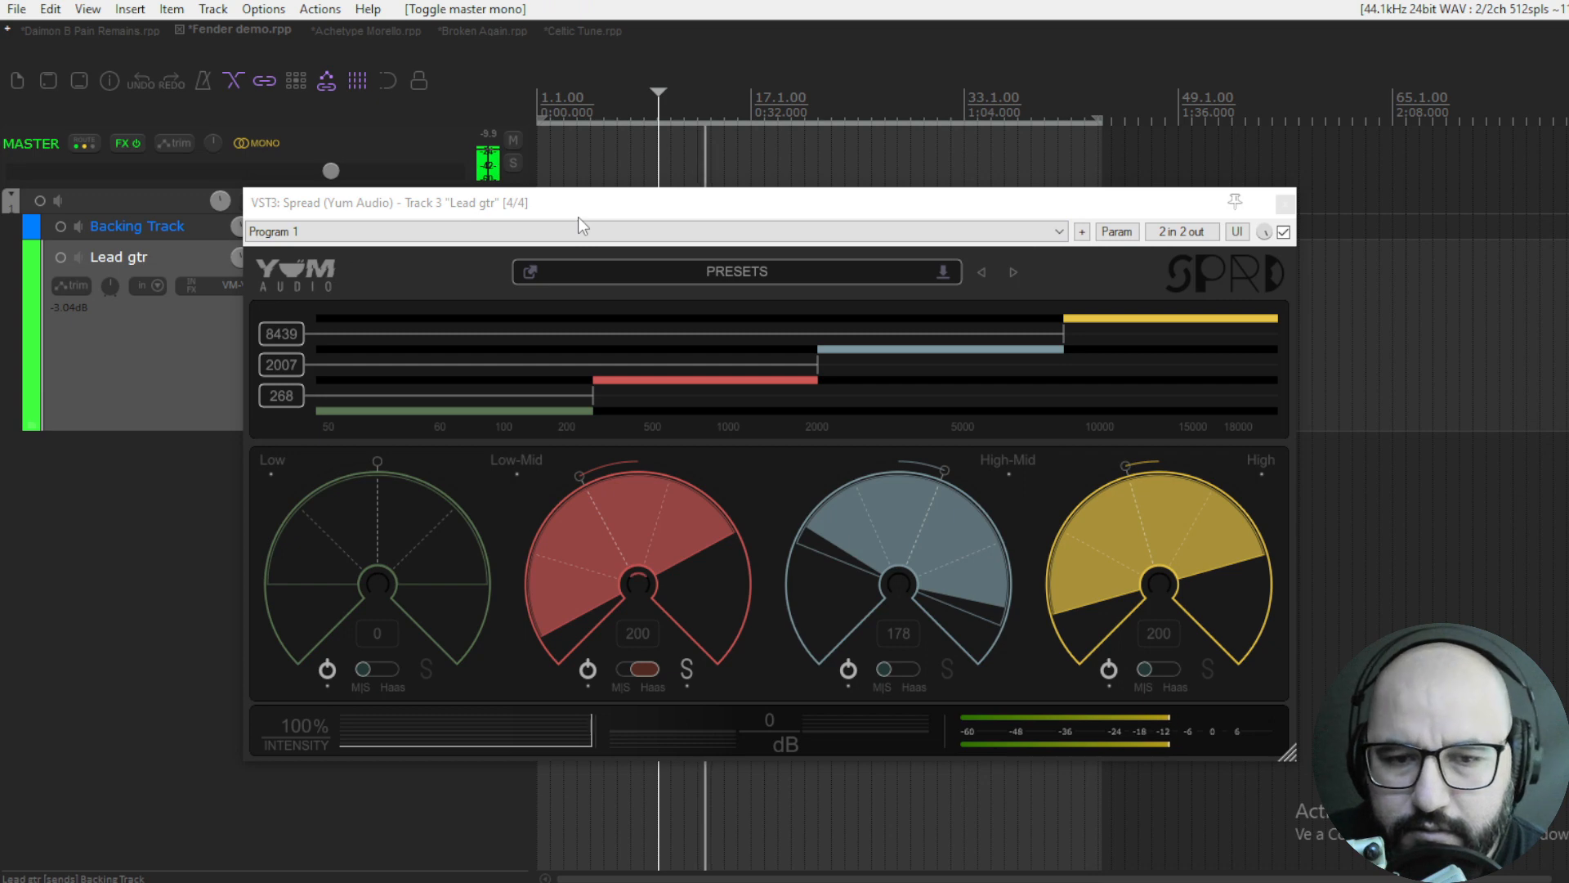
{"action": "key", "text": "space"}
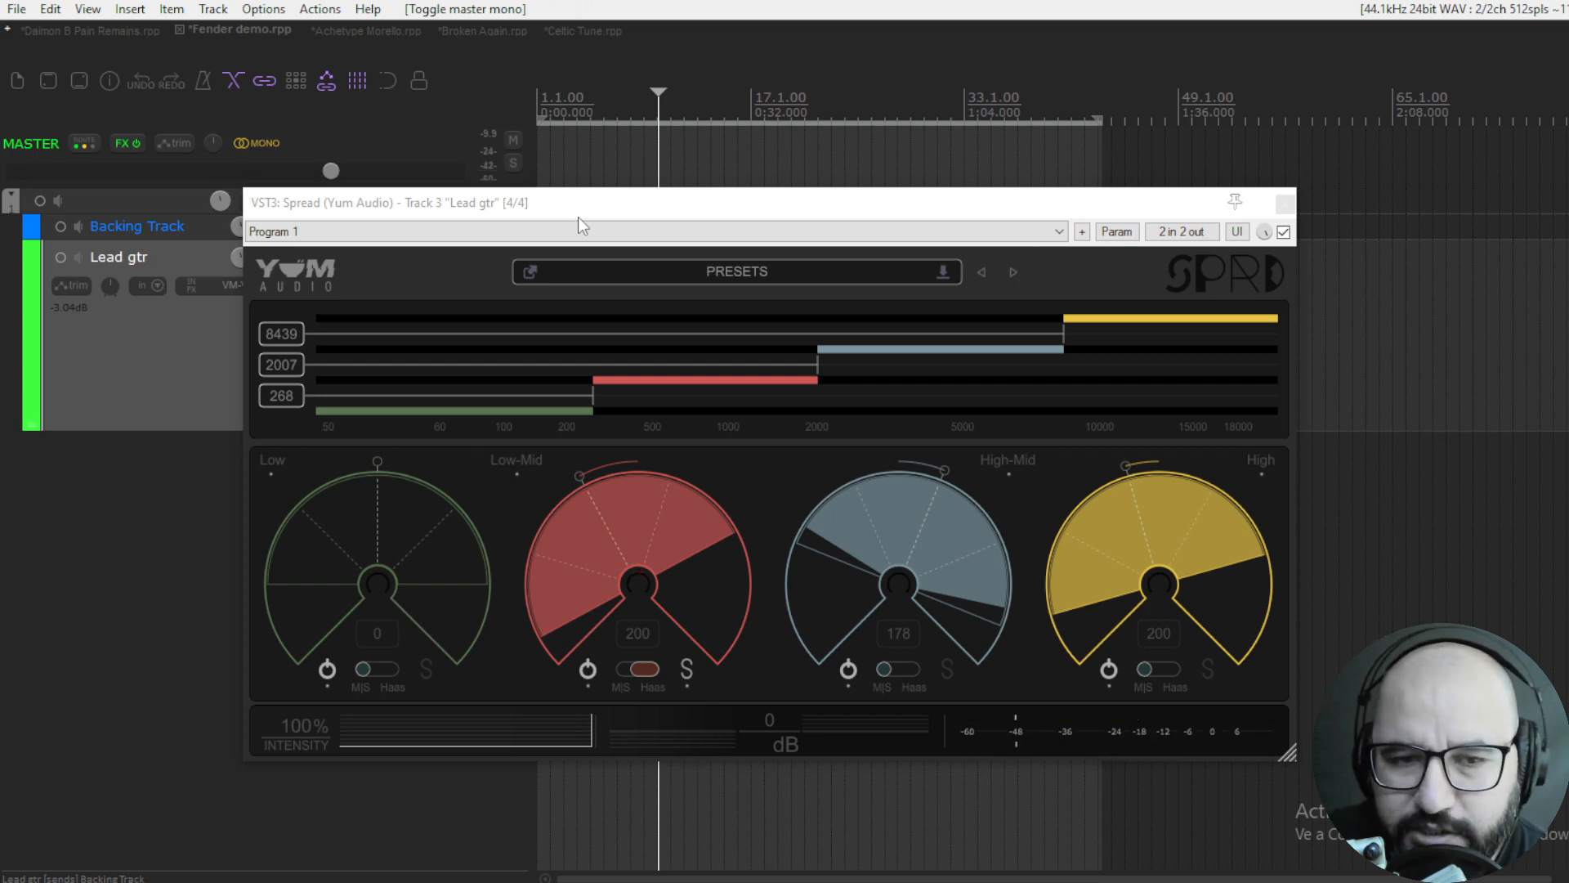
- Unsolo the Lead gtr track, play it with the backing track and reopen its Spread plugin
{"action": "key", "text": "Escape"}
{"action": "left_click", "coordinate": [512, 276]}
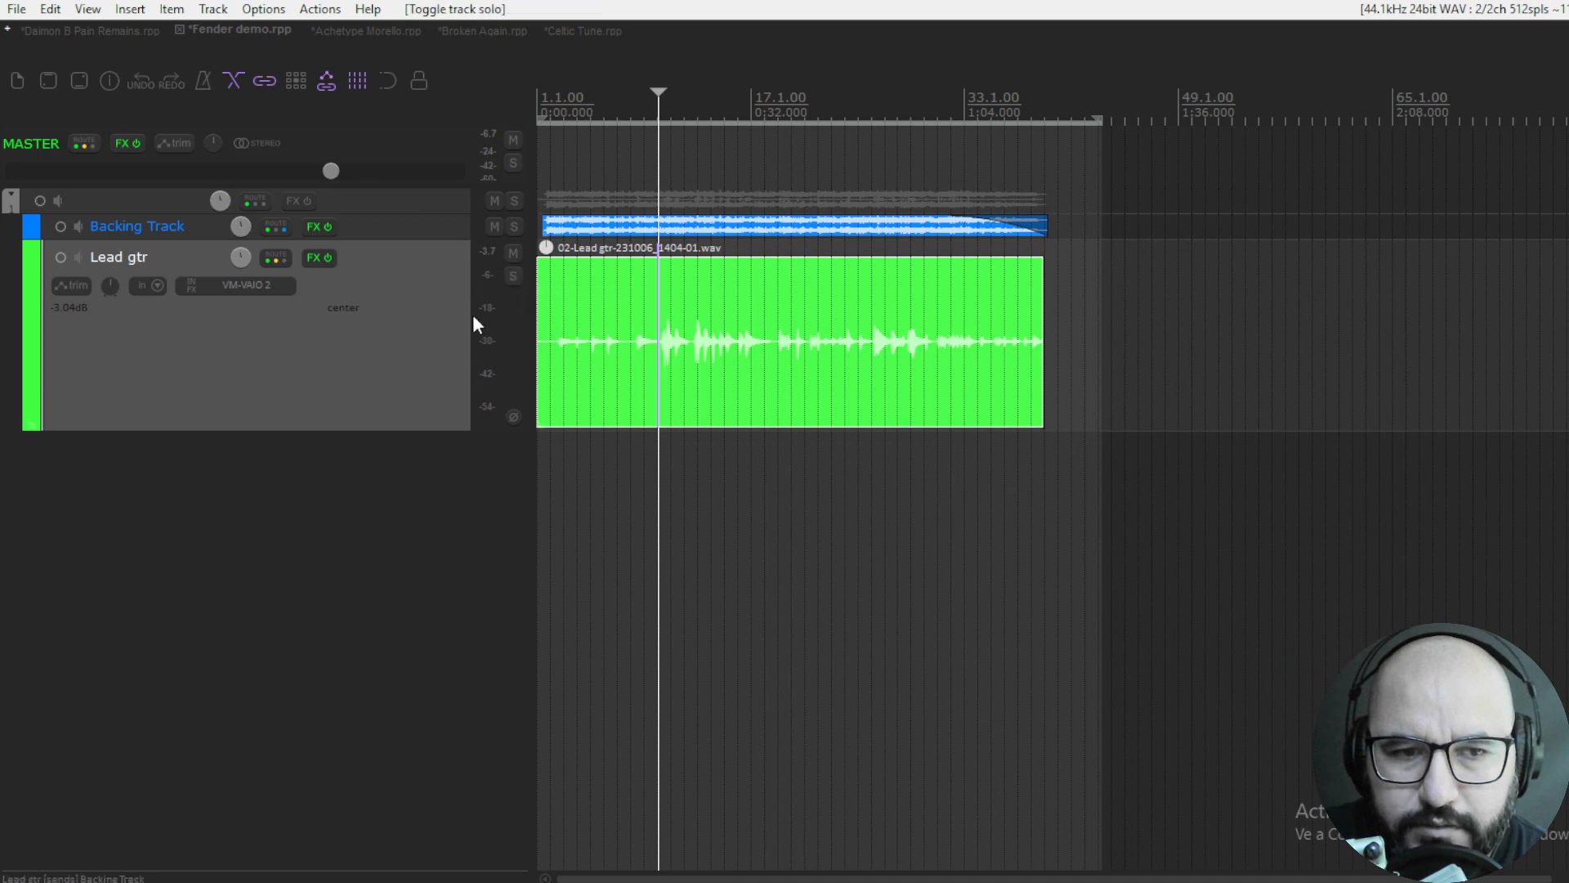
{"action": "key", "text": "space"}
{"action": "right_click", "coordinate": [312, 257]}
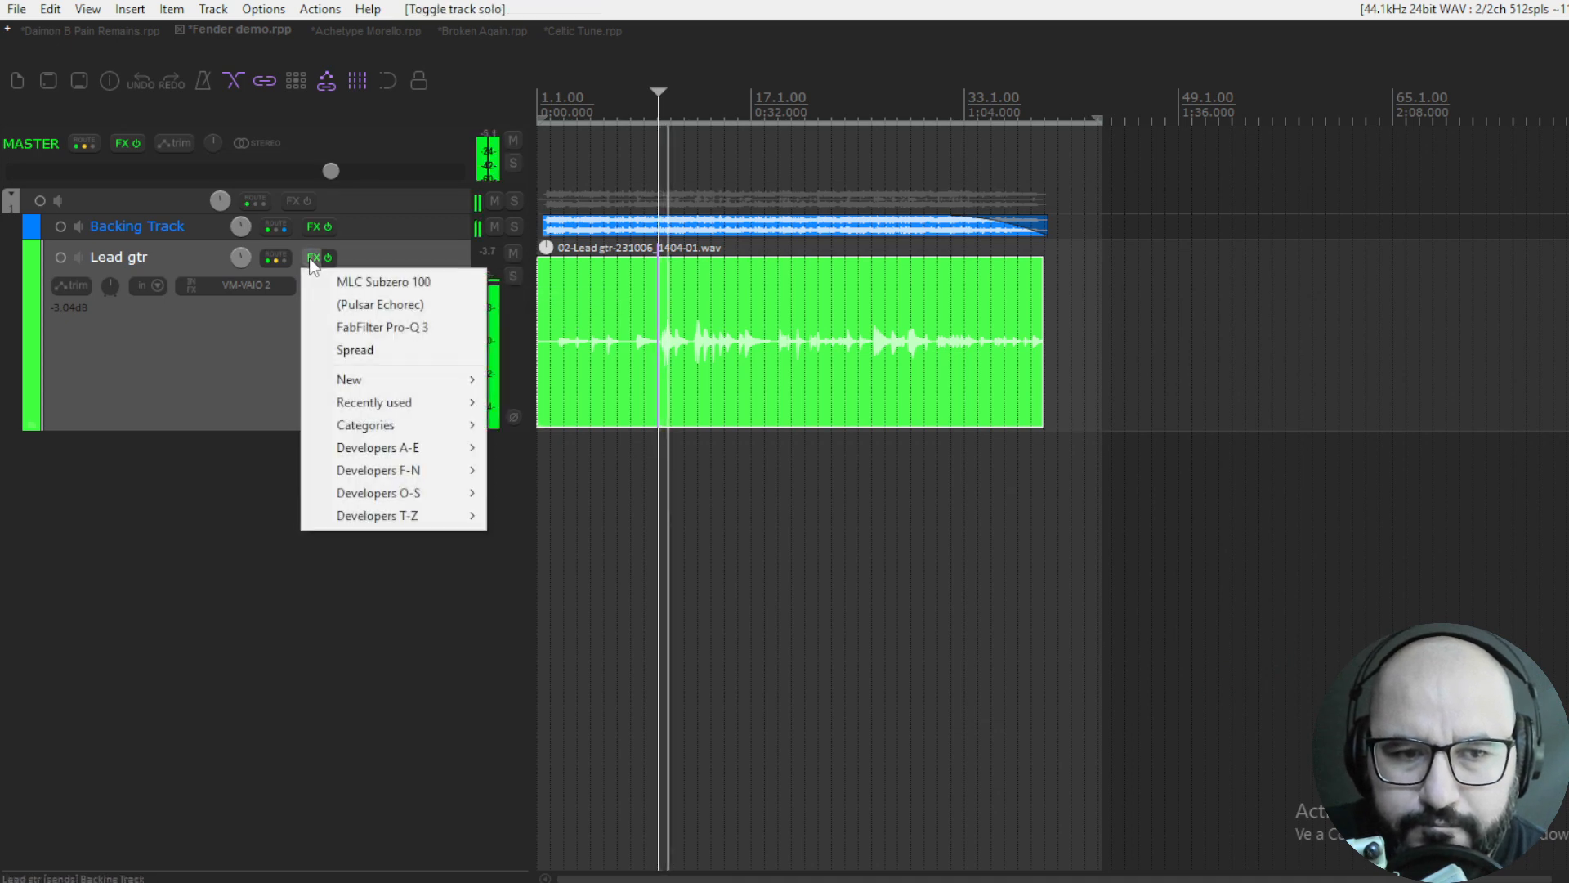
{"action": "left_click", "coordinate": [353, 350]}
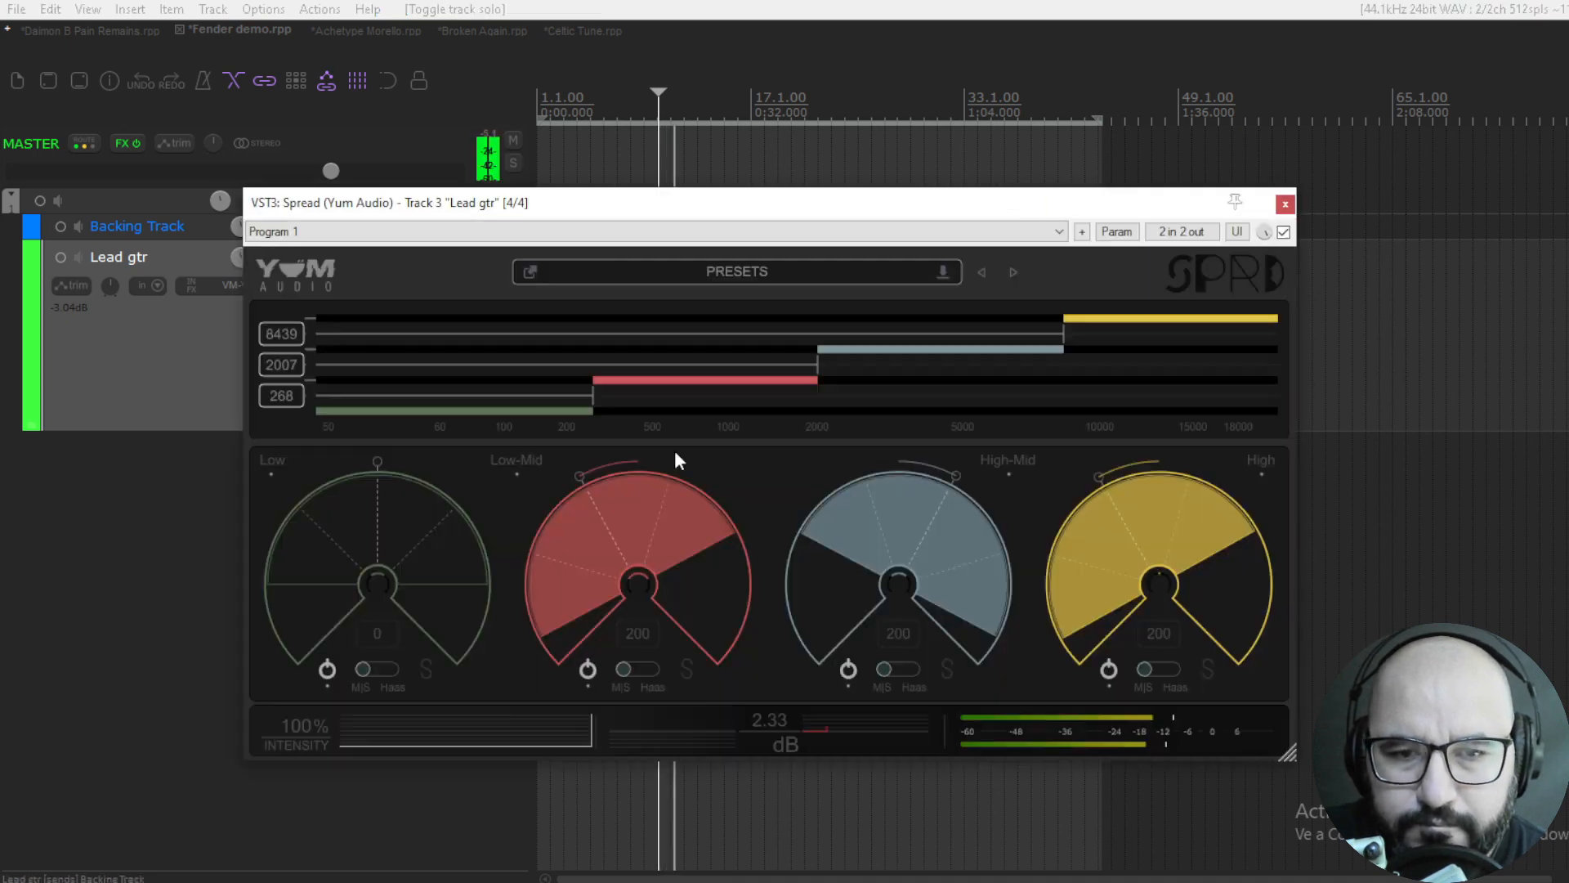
- Compare the lead guitar with Spread bypassed and active several times while the backing track plays
{"action": "left_click", "coordinate": [1284, 234]}
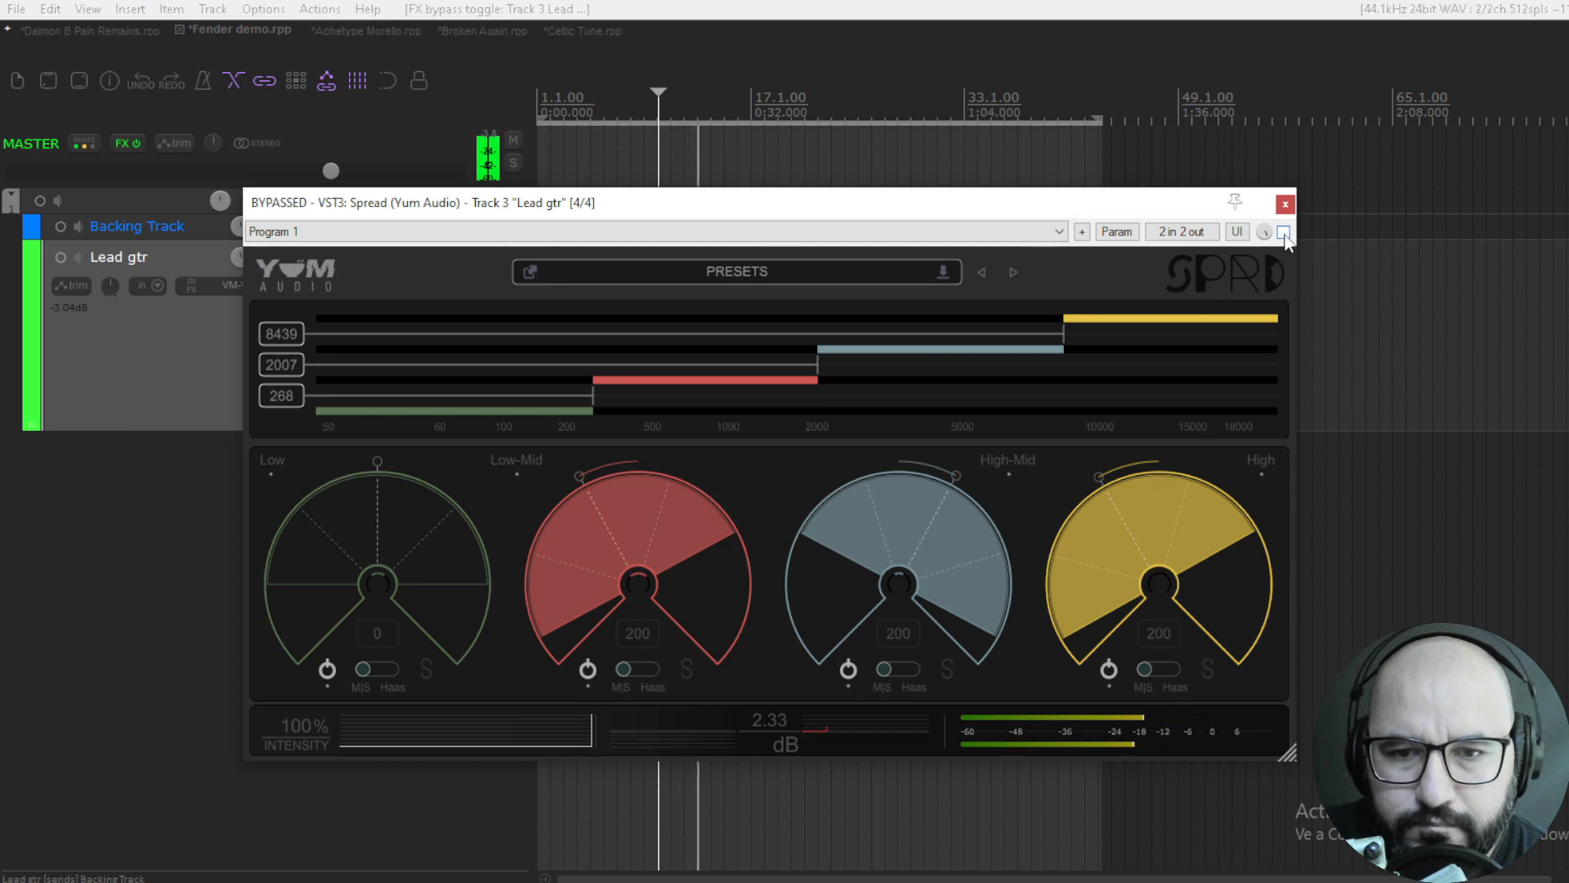
{"action": "left_click", "coordinate": [1284, 233]}
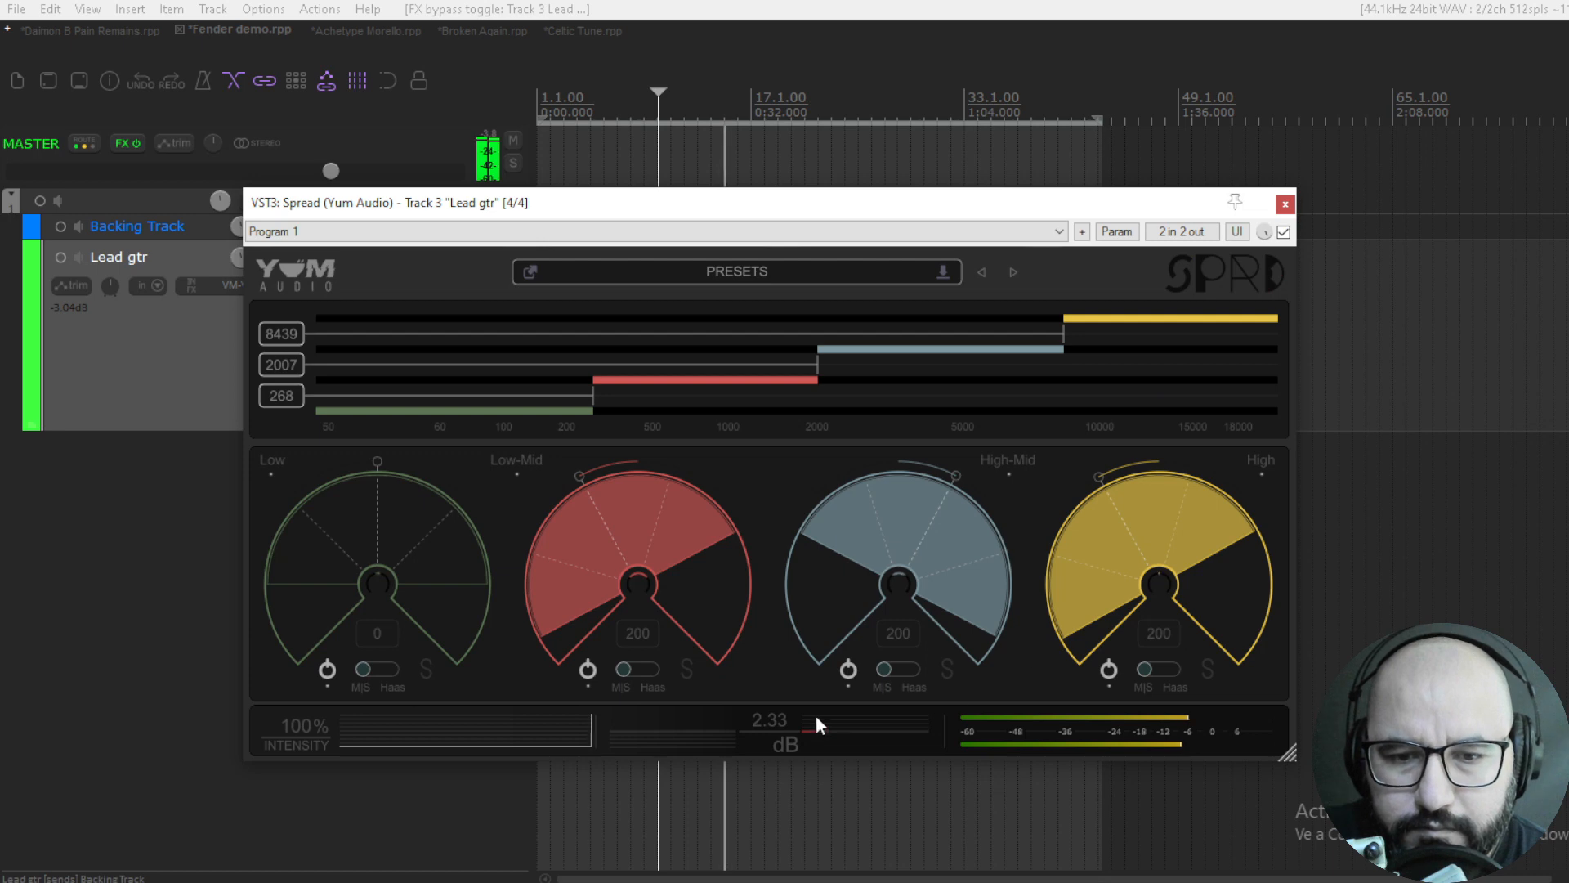
{"action": "left_click", "coordinate": [1284, 233]}
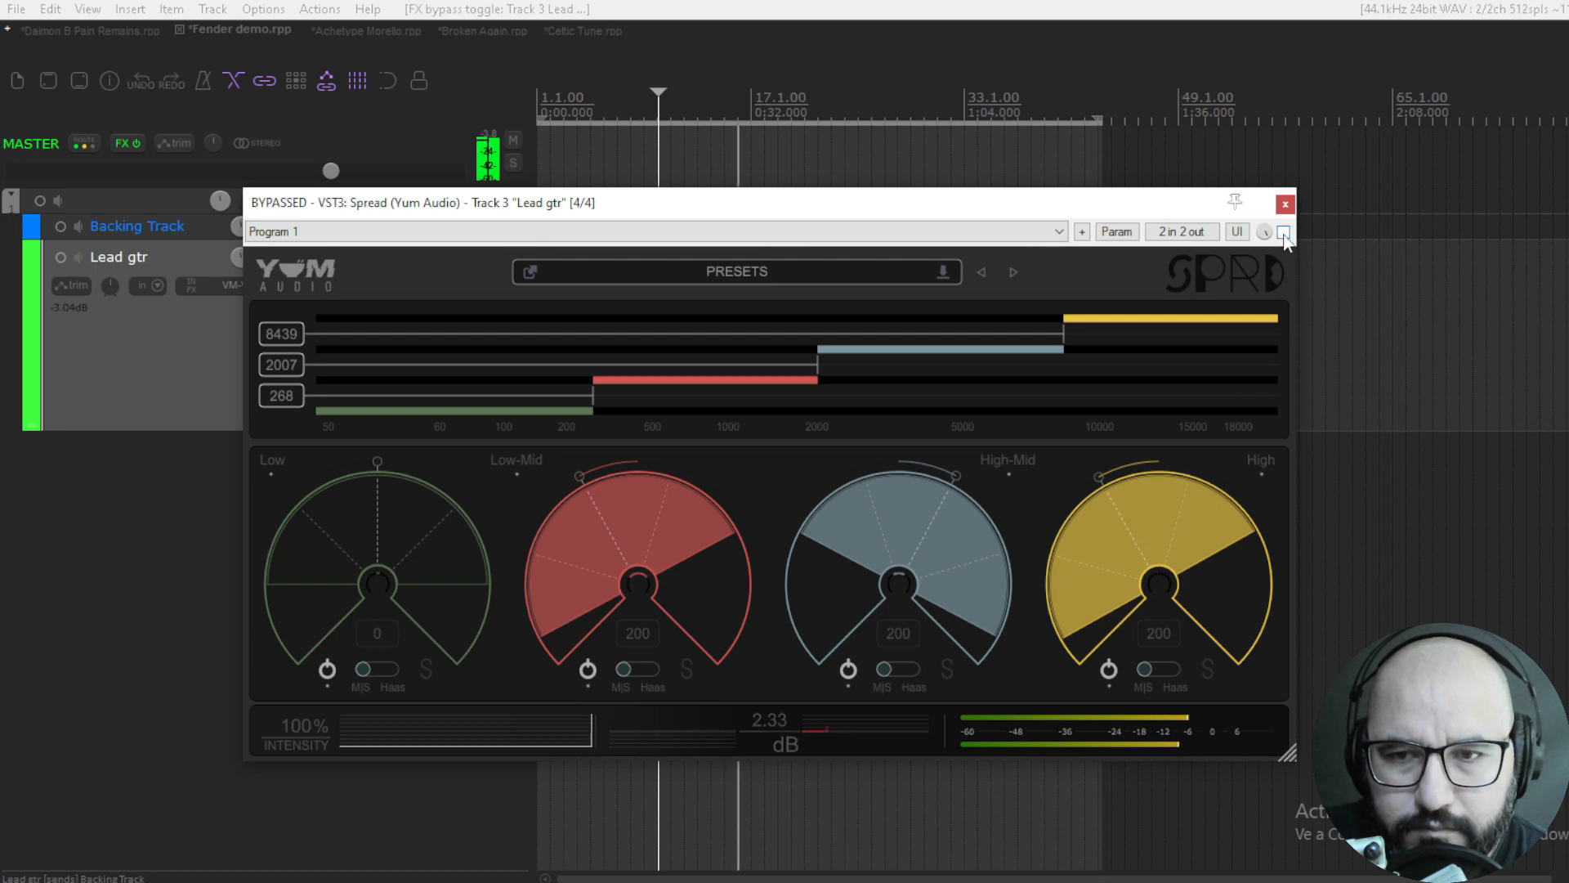
{"action": "left_click", "coordinate": [1284, 233]}
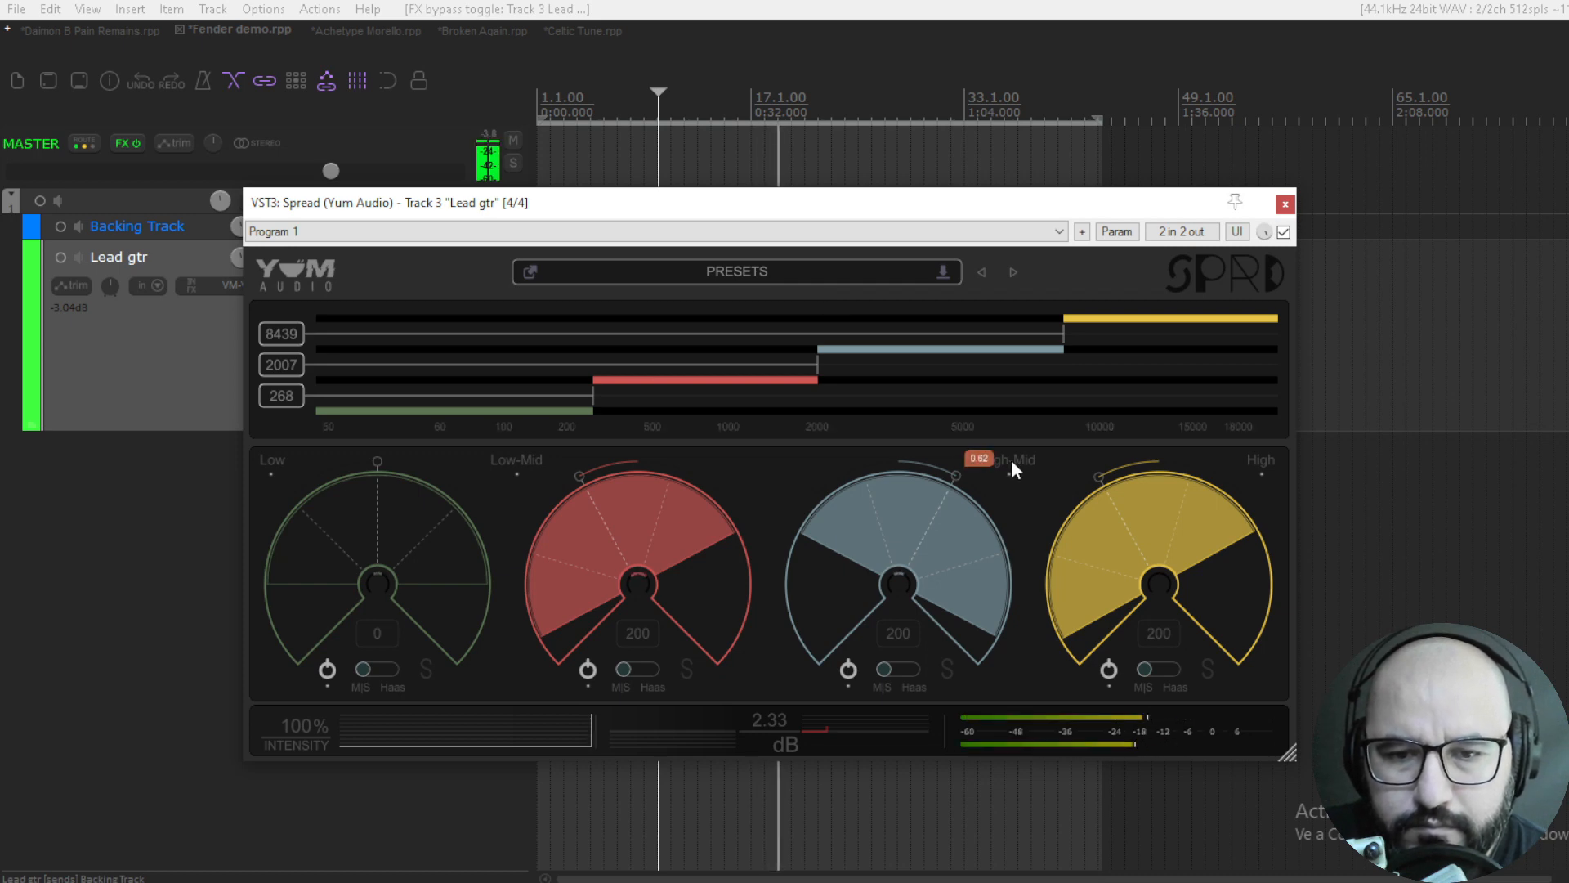
{"action": "left_click", "coordinate": [1284, 233]}
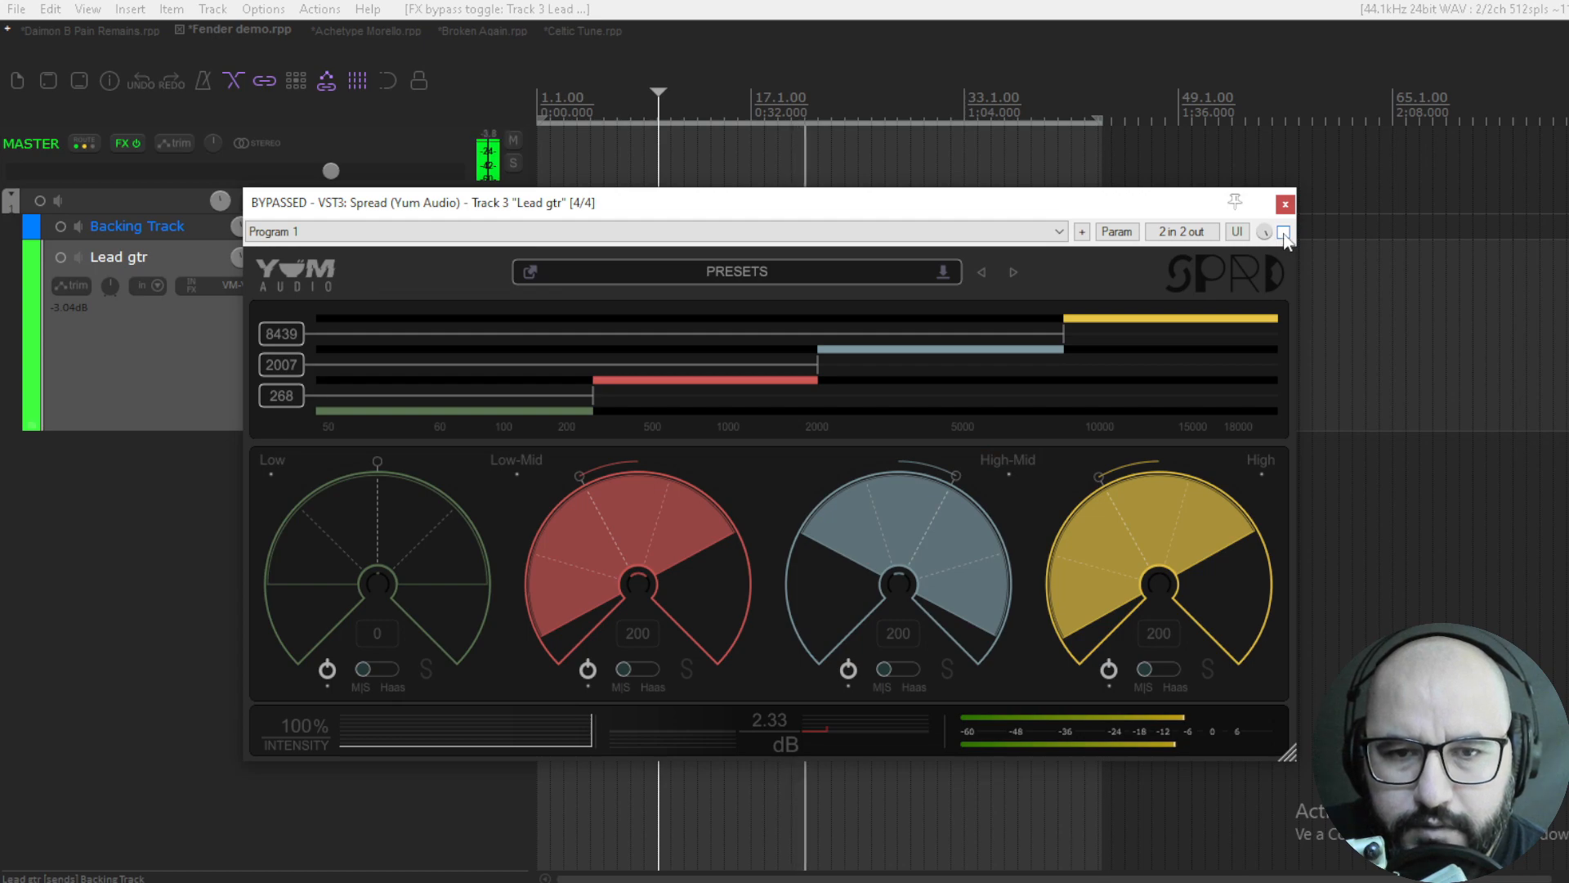
{"action": "left_click", "coordinate": [1284, 233]}
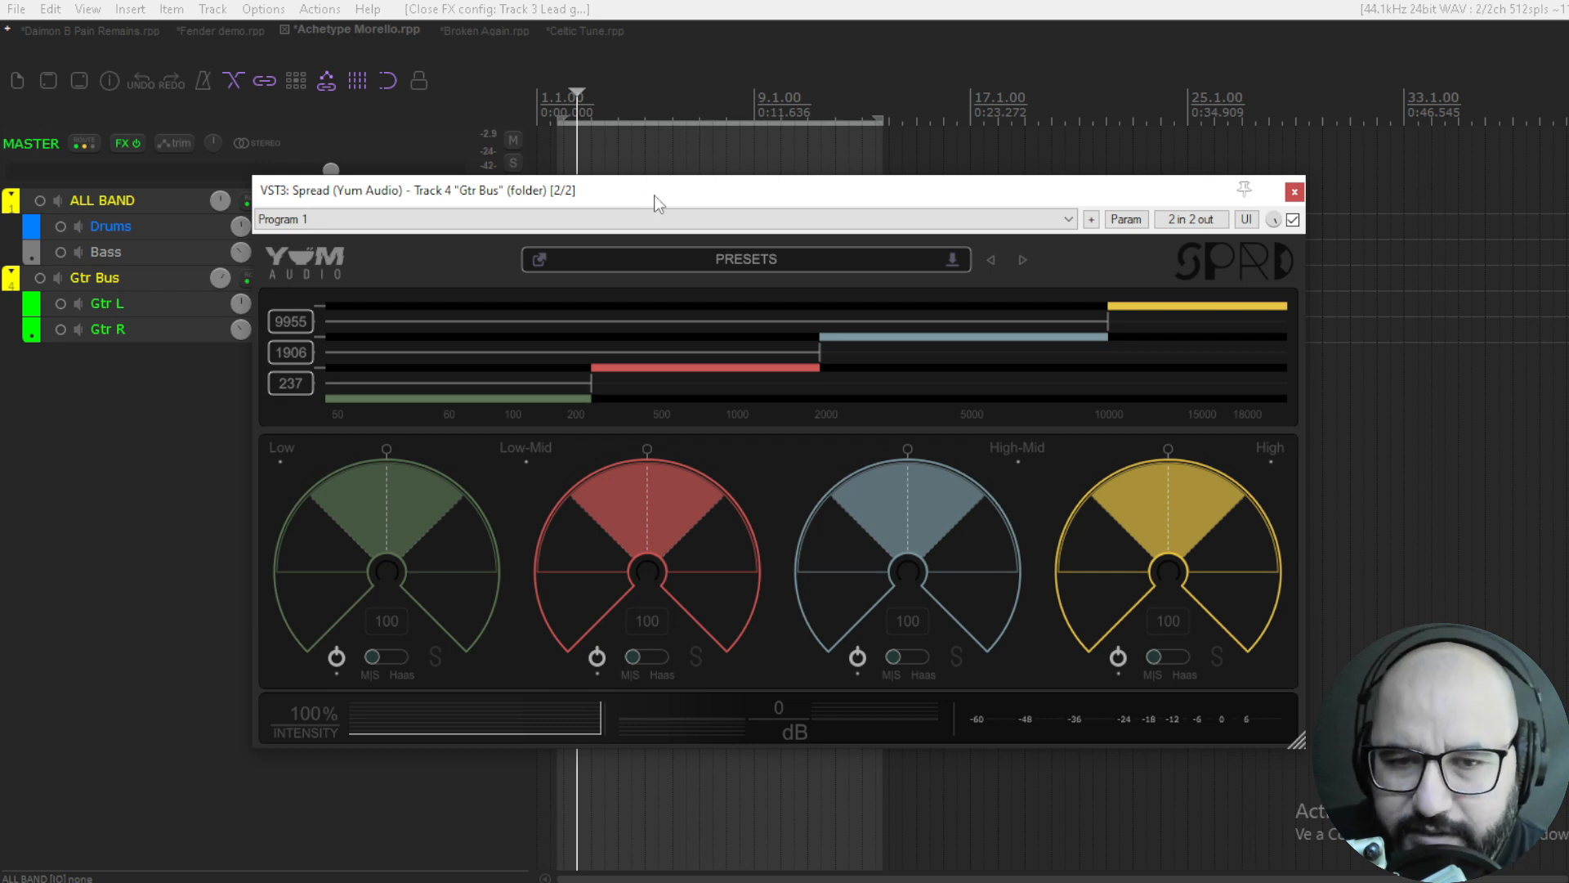
- During Gtr Bus playback, set the Low-Mid, High-Mid and High widths to 200, panning them -0.82, 0.89 and slightly left
{"action": "key", "text": "space"}
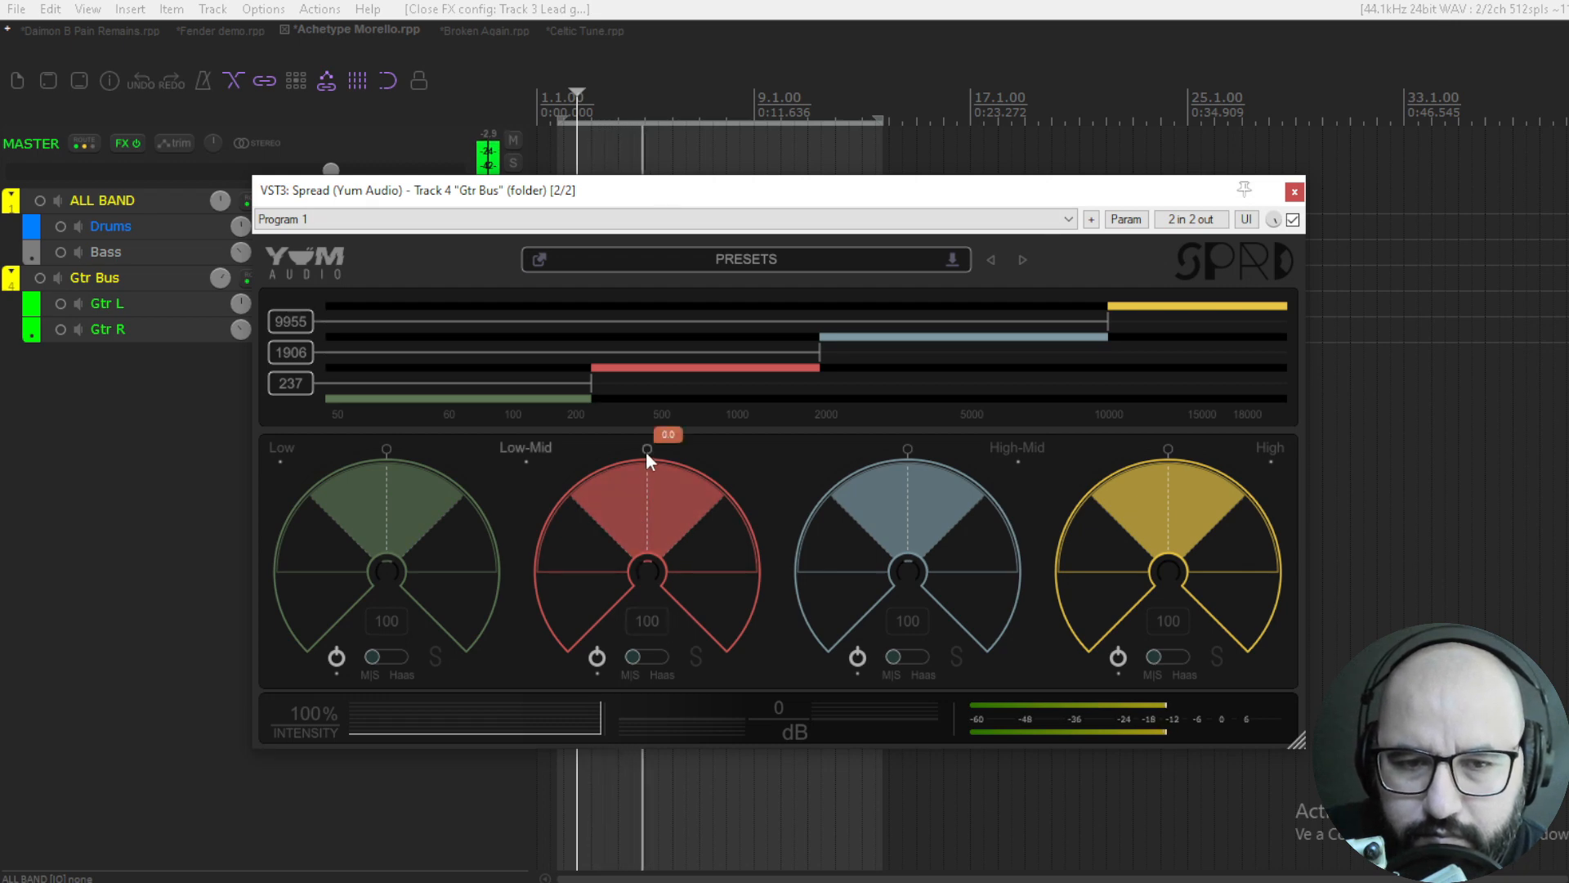
{"action": "left_click_drag", "start_coordinate": [646, 451], "coordinate": [553, 316]}
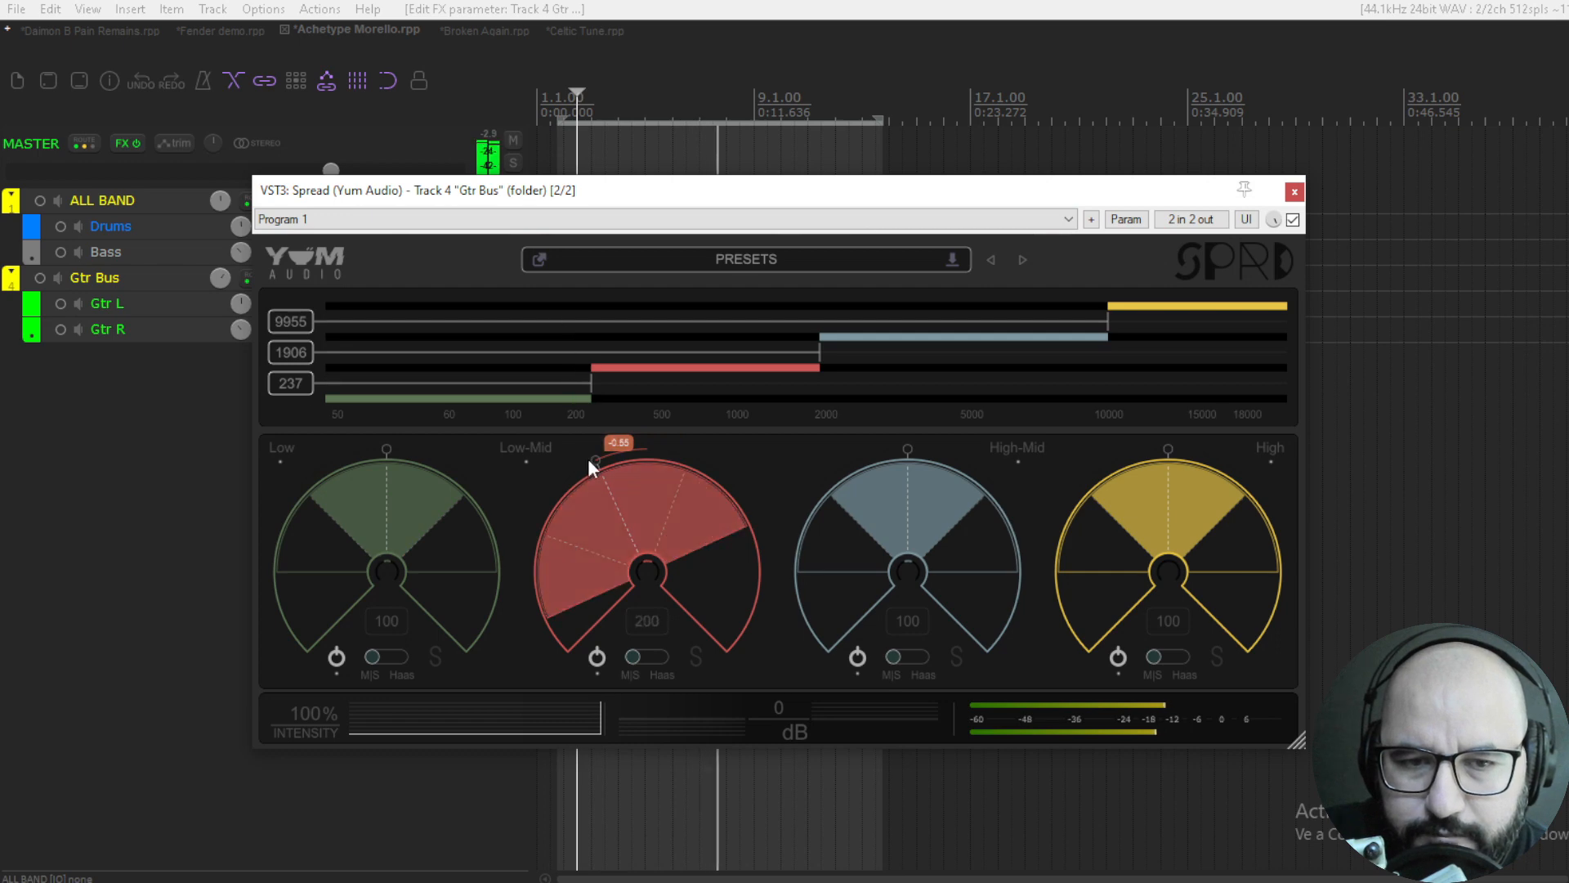
{"action": "left_click_drag", "start_coordinate": [559, 476], "coordinate": [539, 562]}
{"action": "mouse_move", "coordinate": [896, 453]}
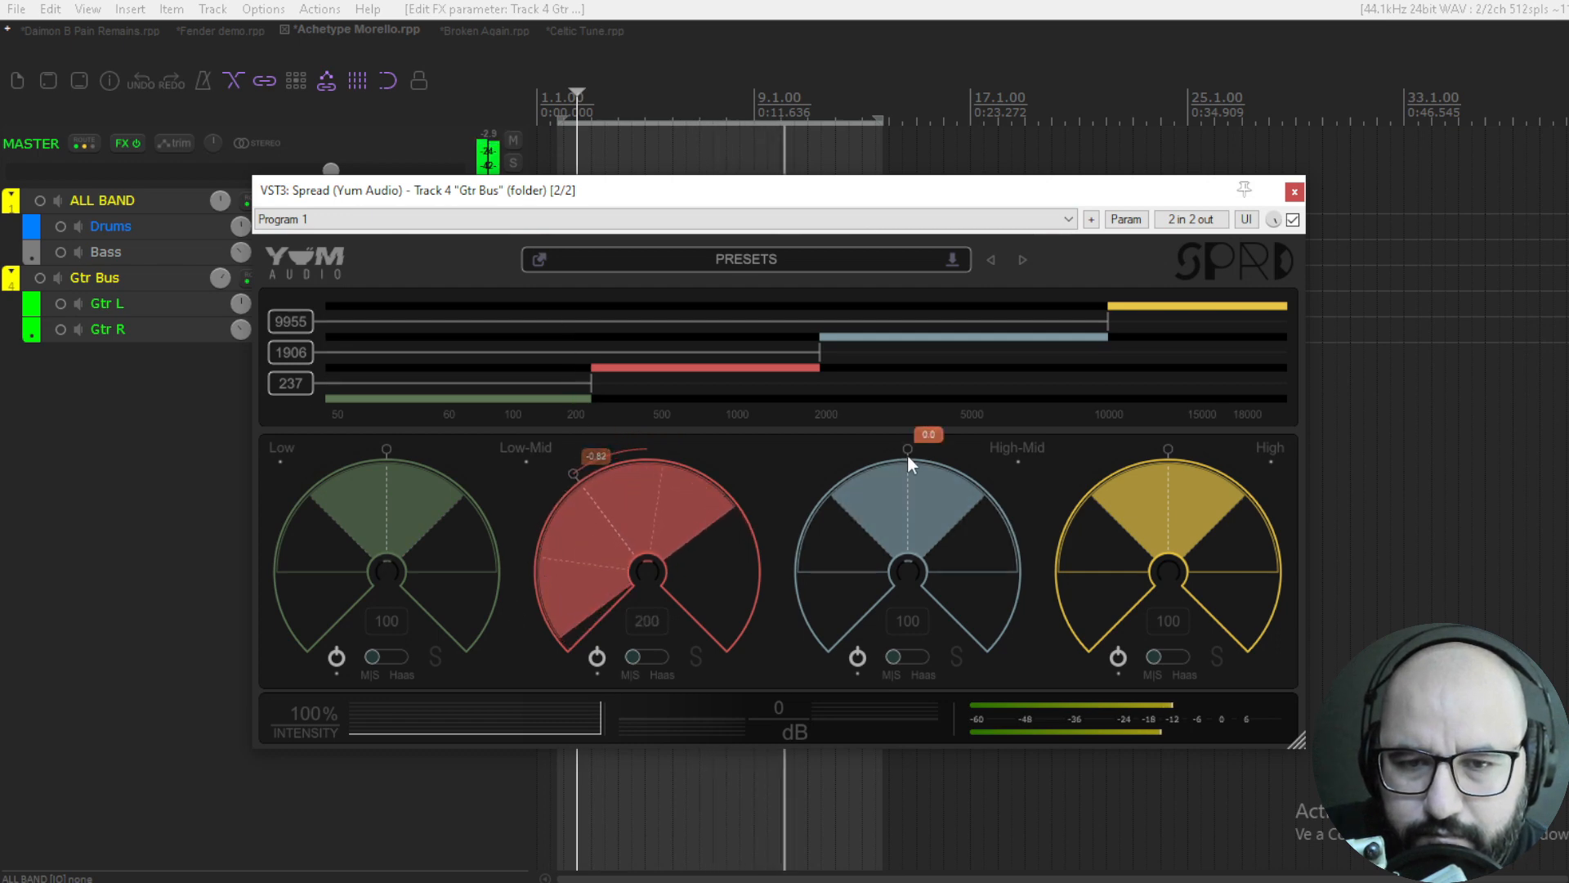
{"action": "left_click_drag", "start_coordinate": [907, 447], "coordinate": [971, 320]}
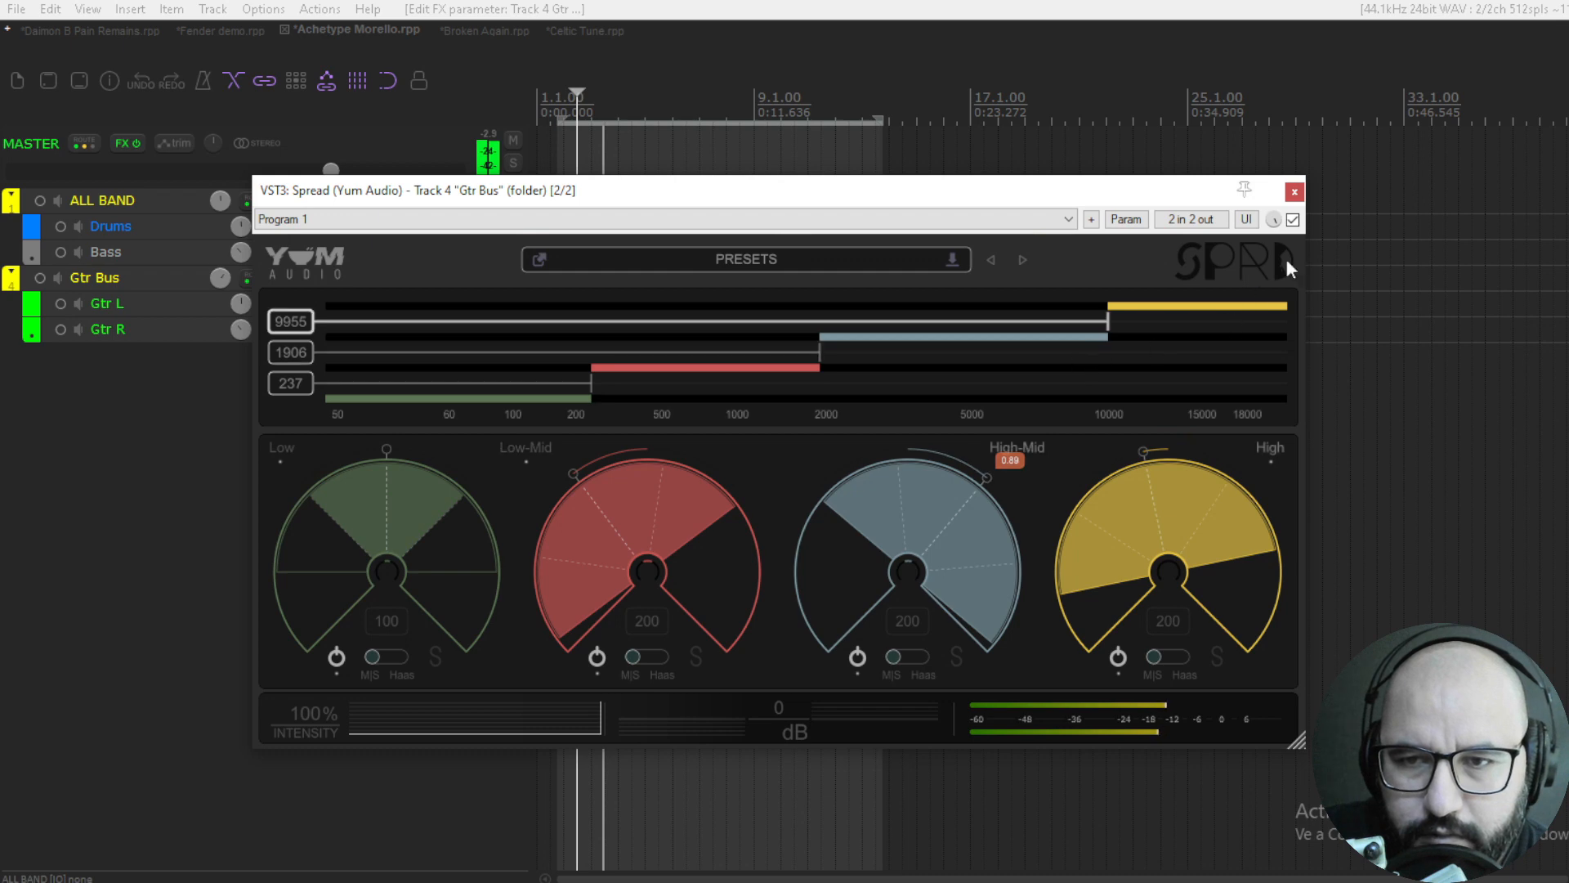
- Compare the Gtr Bus with Spread bypassed and active, and set the plugin's output gain to 1.52 dB
{"action": "left_click", "coordinate": [1294, 222]}
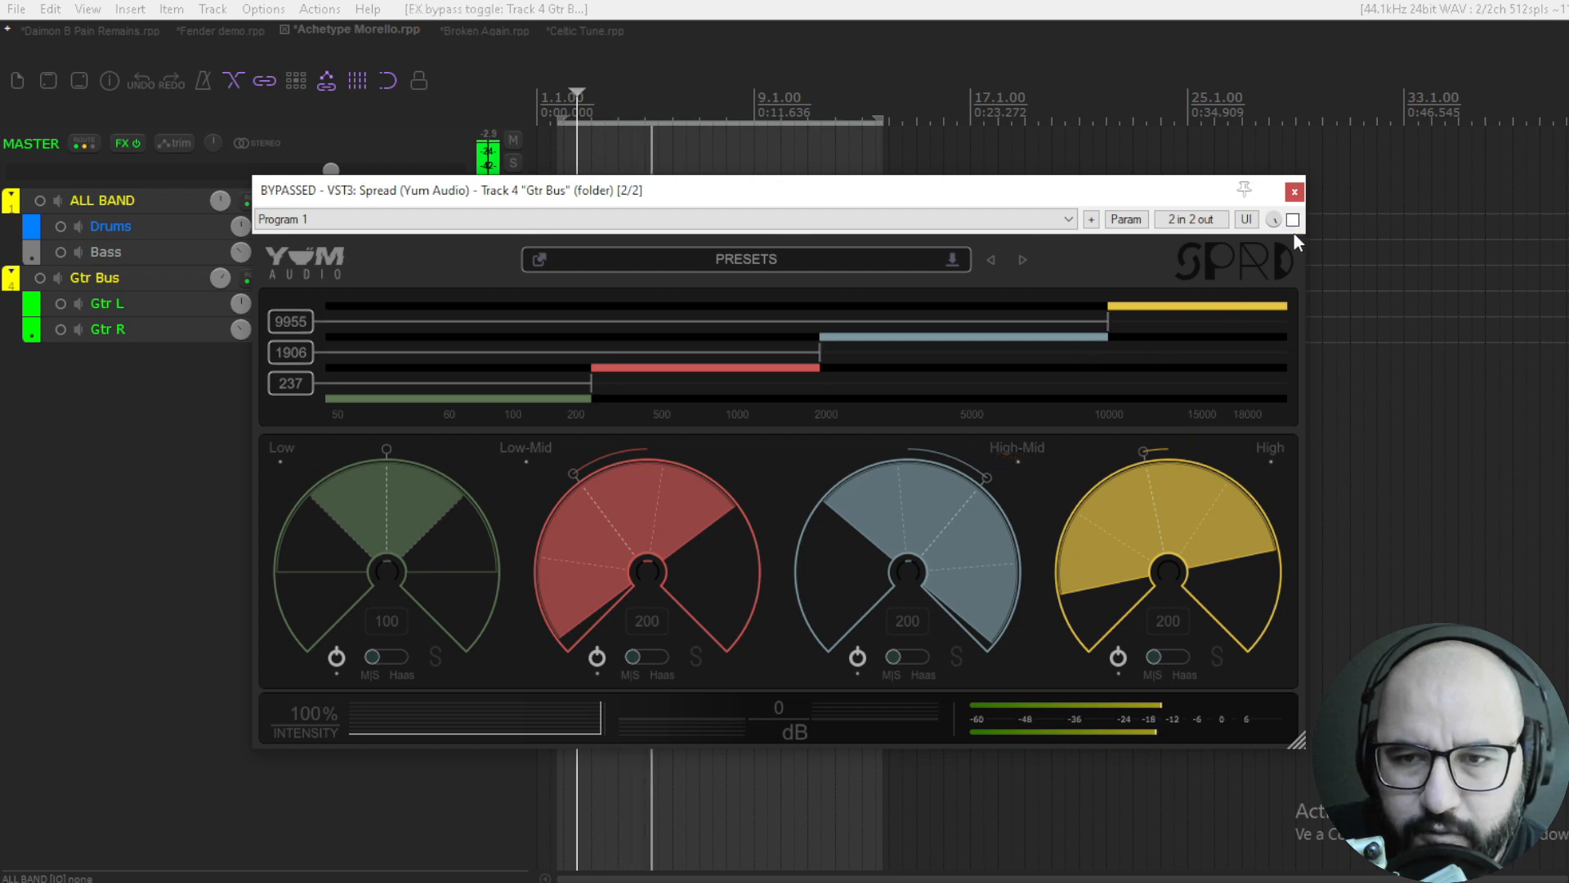
{"action": "left_click", "coordinate": [1293, 222]}
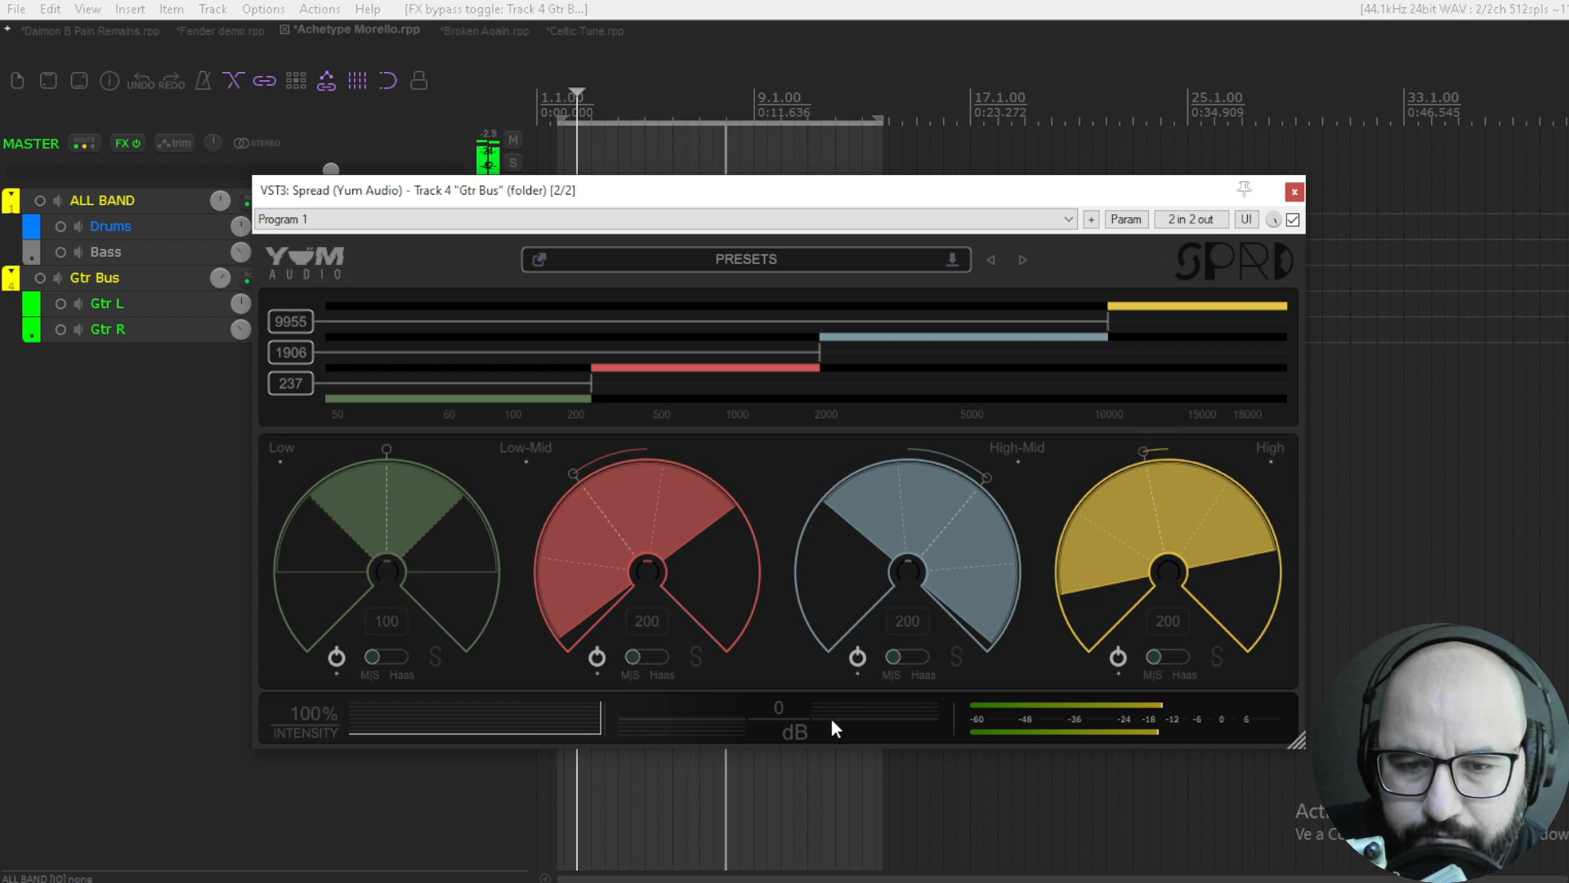
{"action": "left_click_drag", "start_coordinate": [831, 717], "coordinate": [819, 716]}
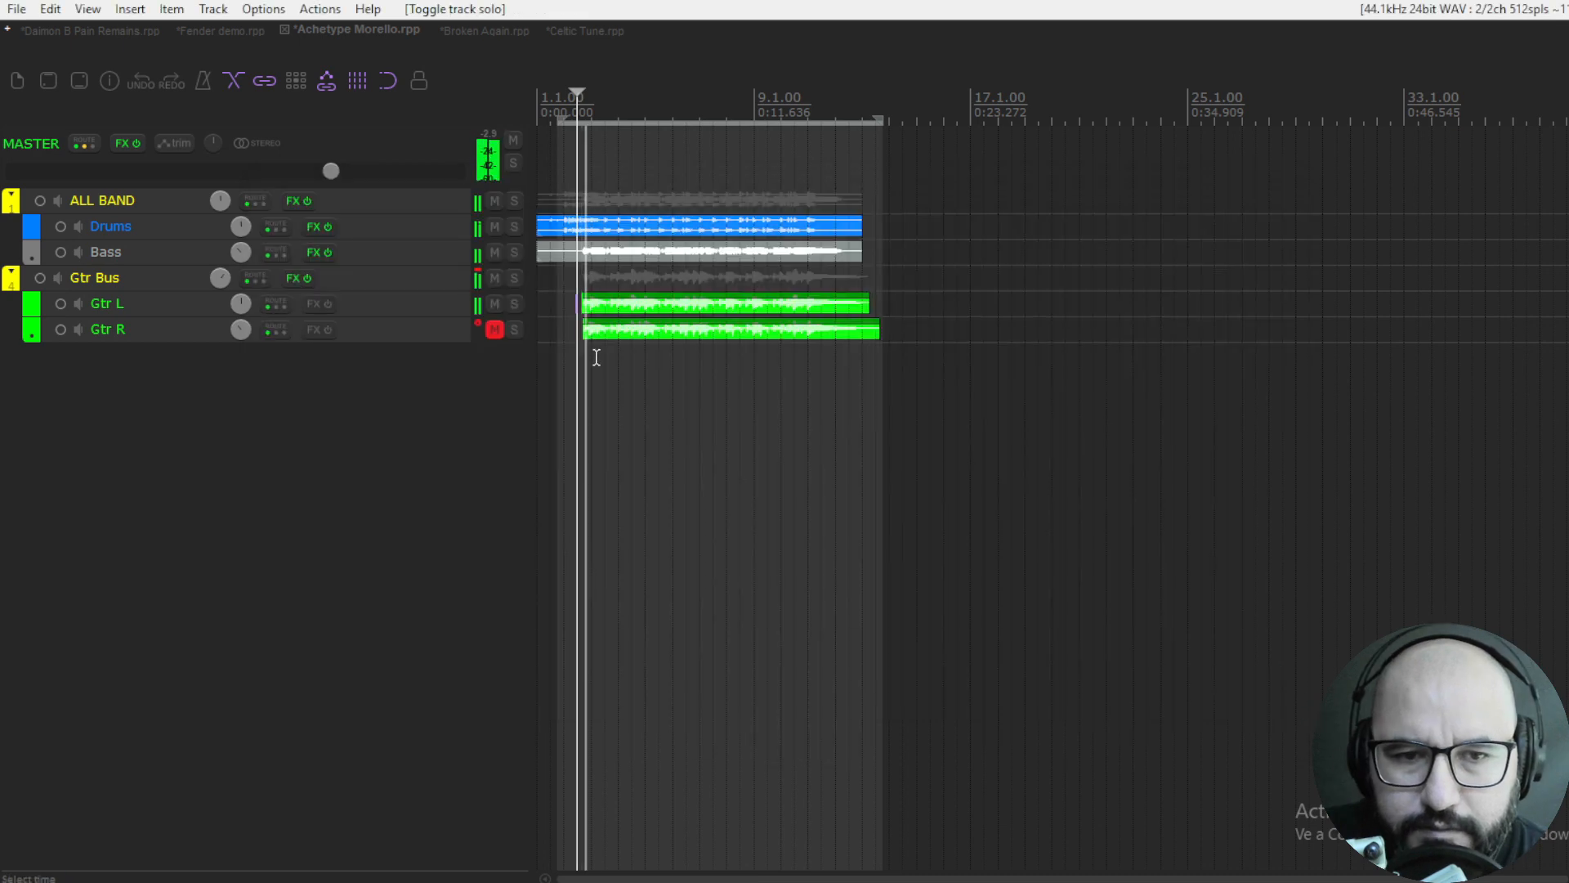
- Reopen Spread on the Gtr Bus and compare its bypassed and active sound with the full band playing
{"action": "right_click", "coordinate": [293, 279]}
{"action": "left_click", "coordinate": [294, 325]}
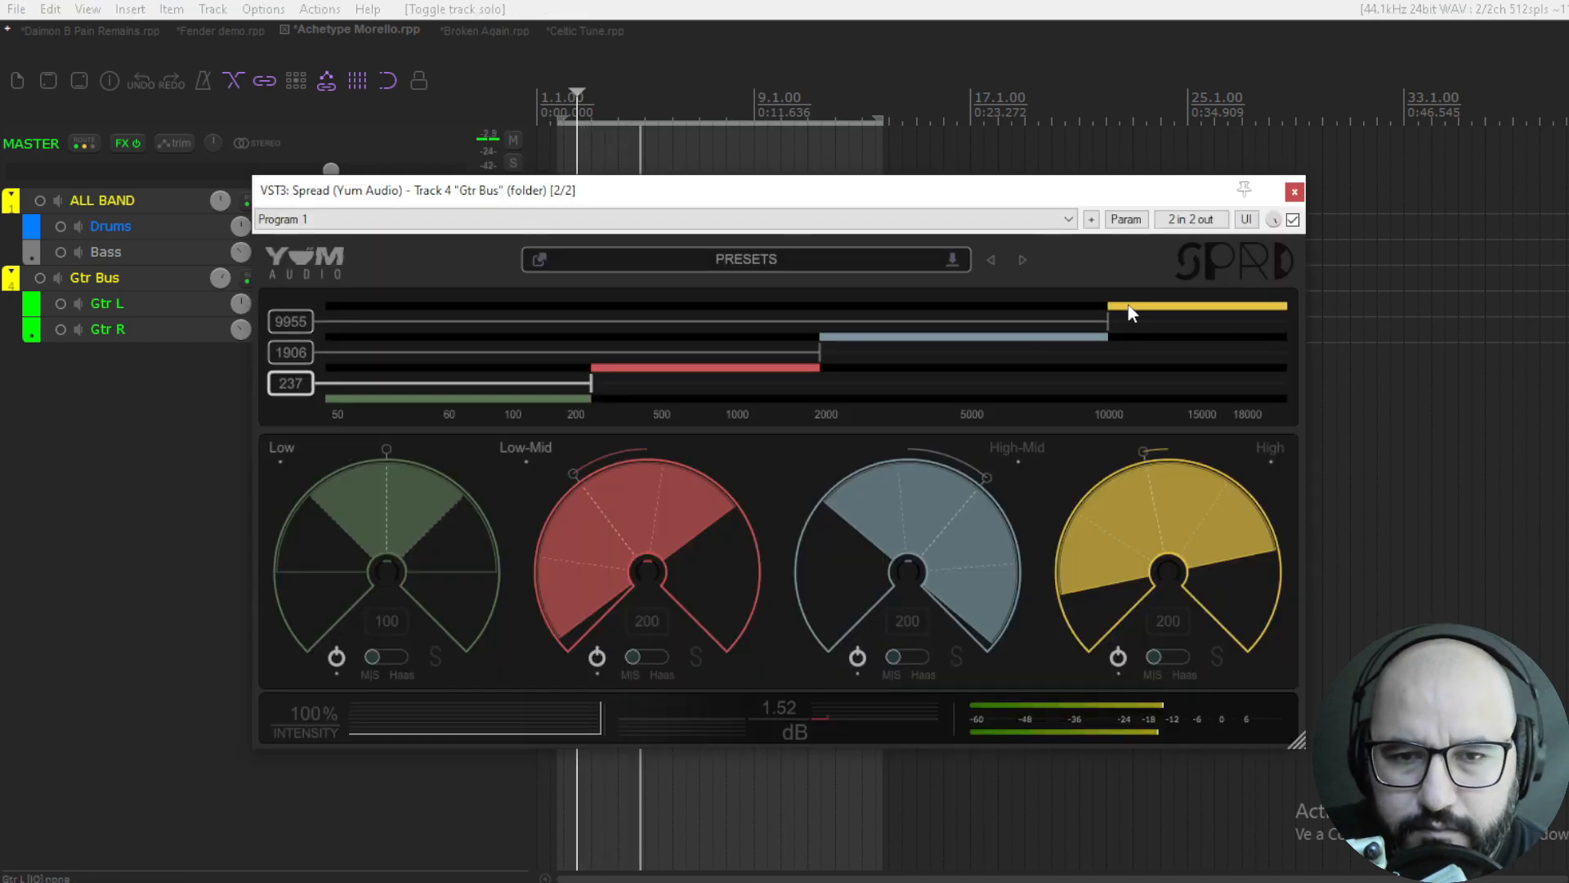
{"action": "left_click", "coordinate": [1293, 219]}
{"action": "left_click", "coordinate": [1293, 220]}
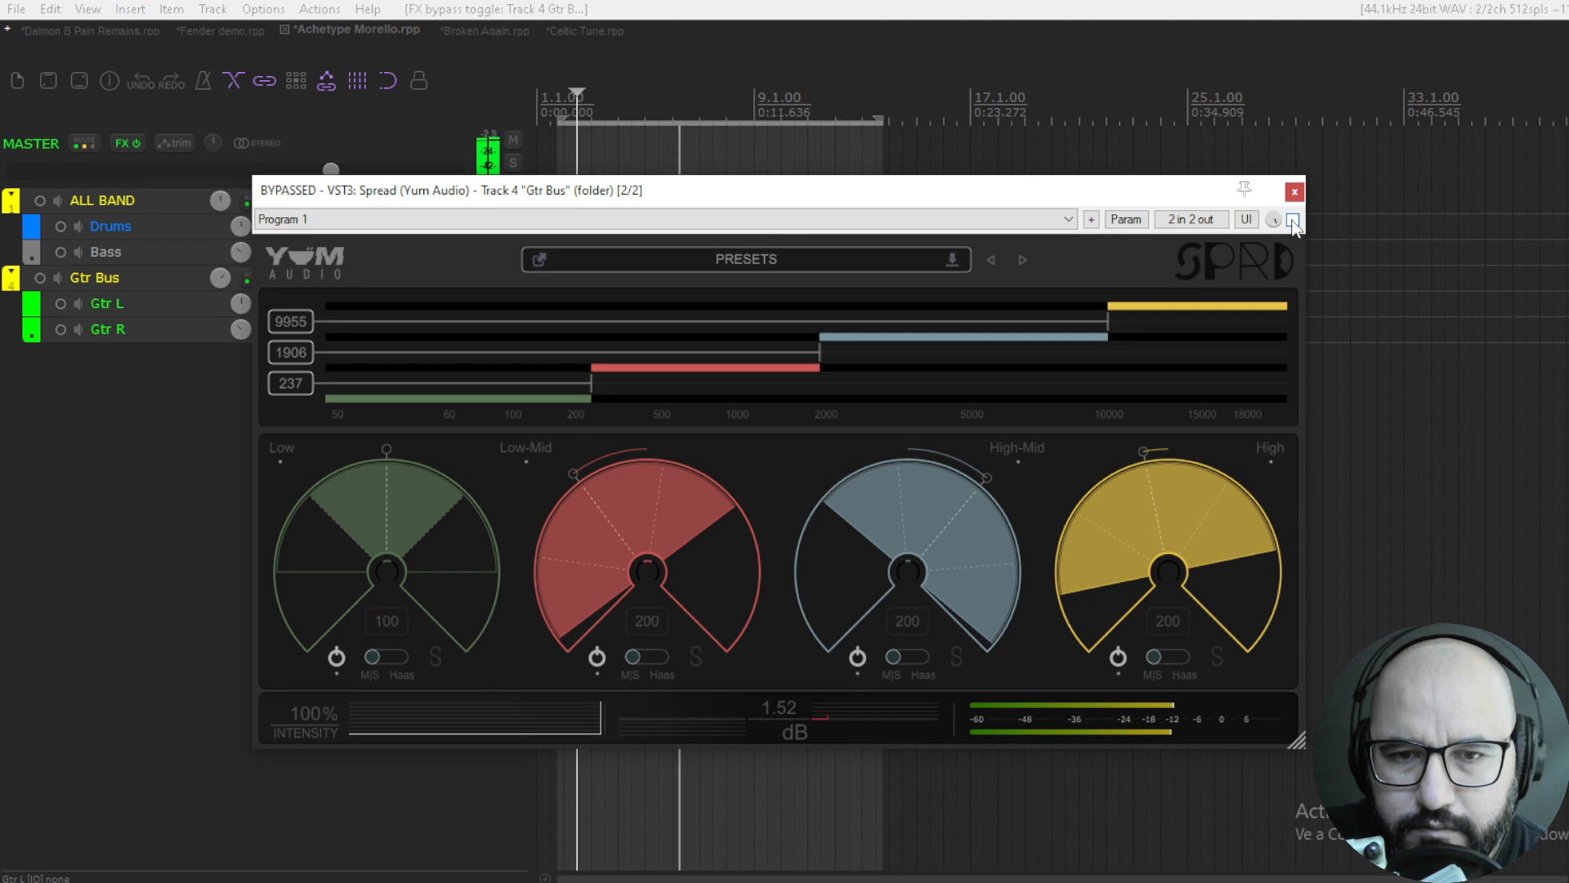
{"action": "left_click", "coordinate": [1293, 220]}
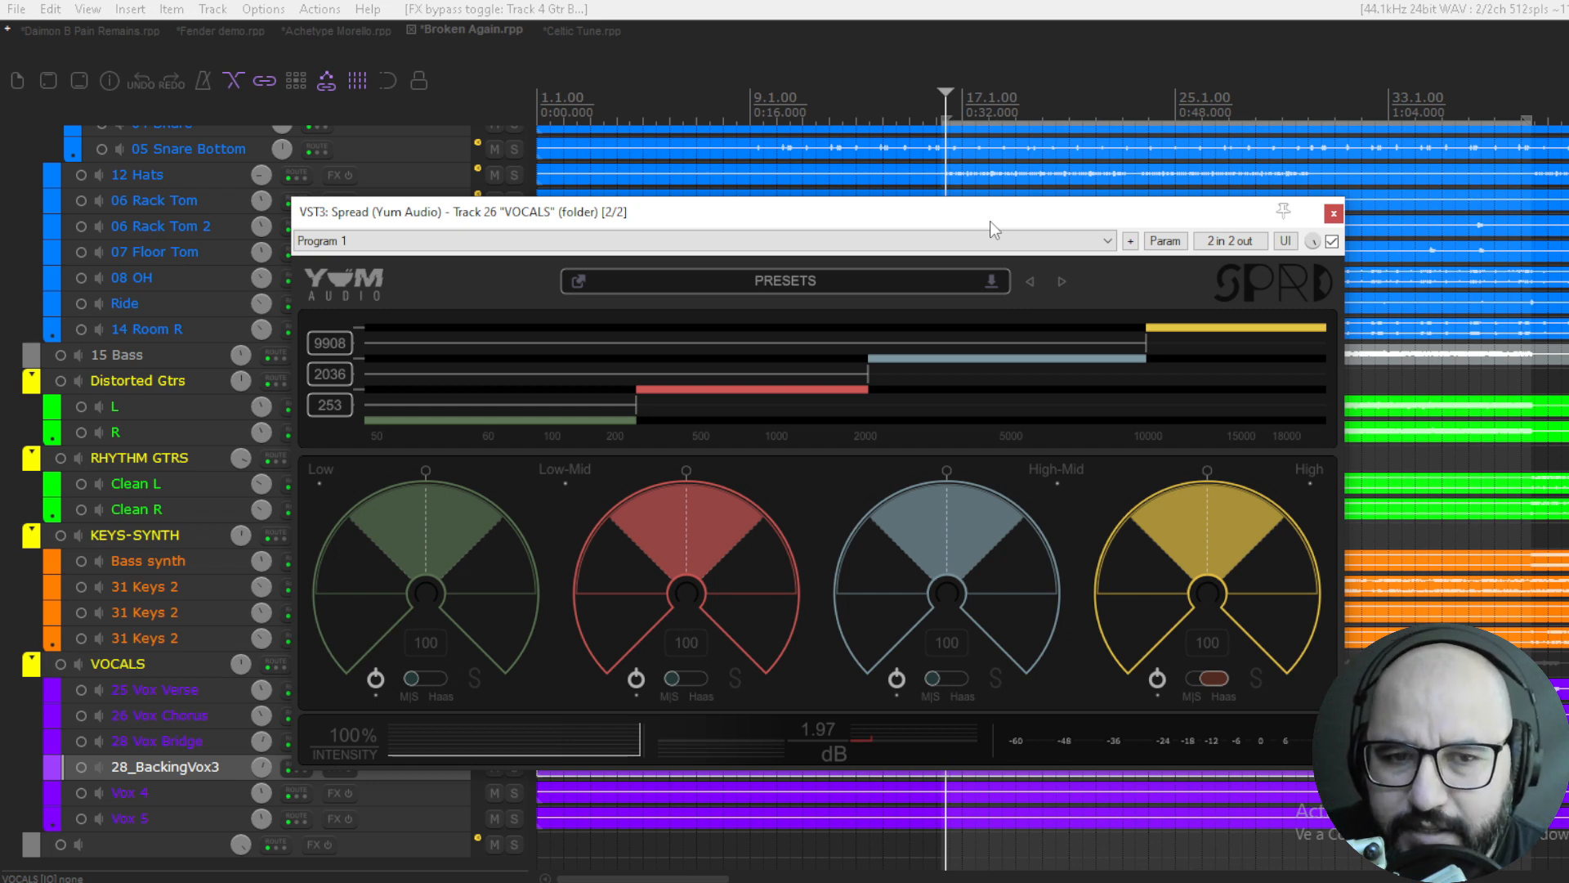
- Play the vocals, solo Spread's Low band, set its width to 0 and unsolo it
{"action": "key", "text": "space"}
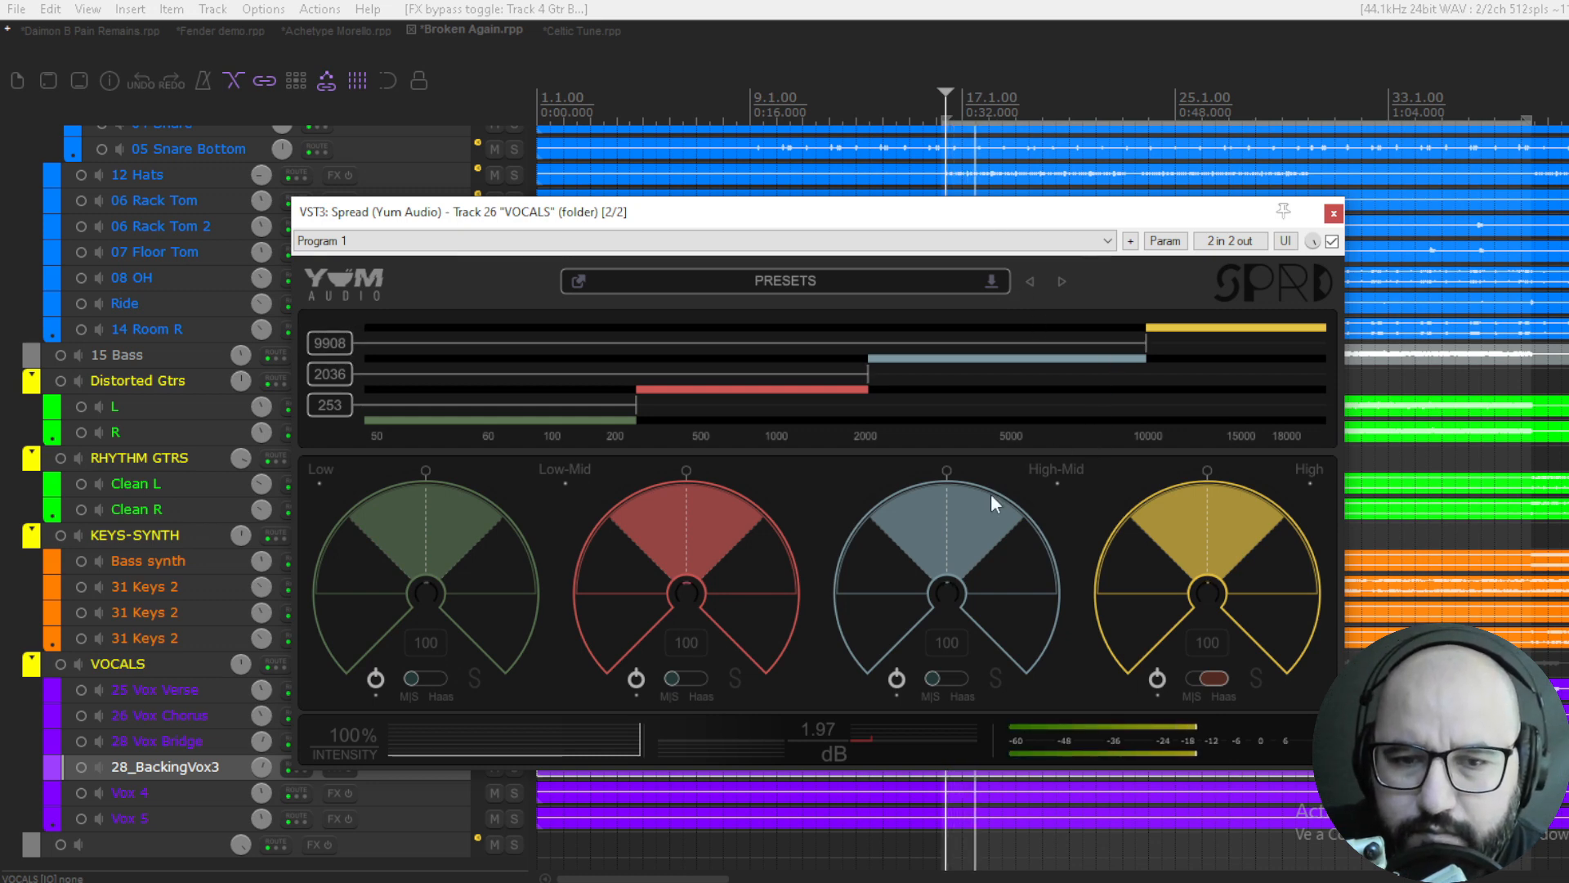
{"action": "left_click", "coordinate": [475, 677]}
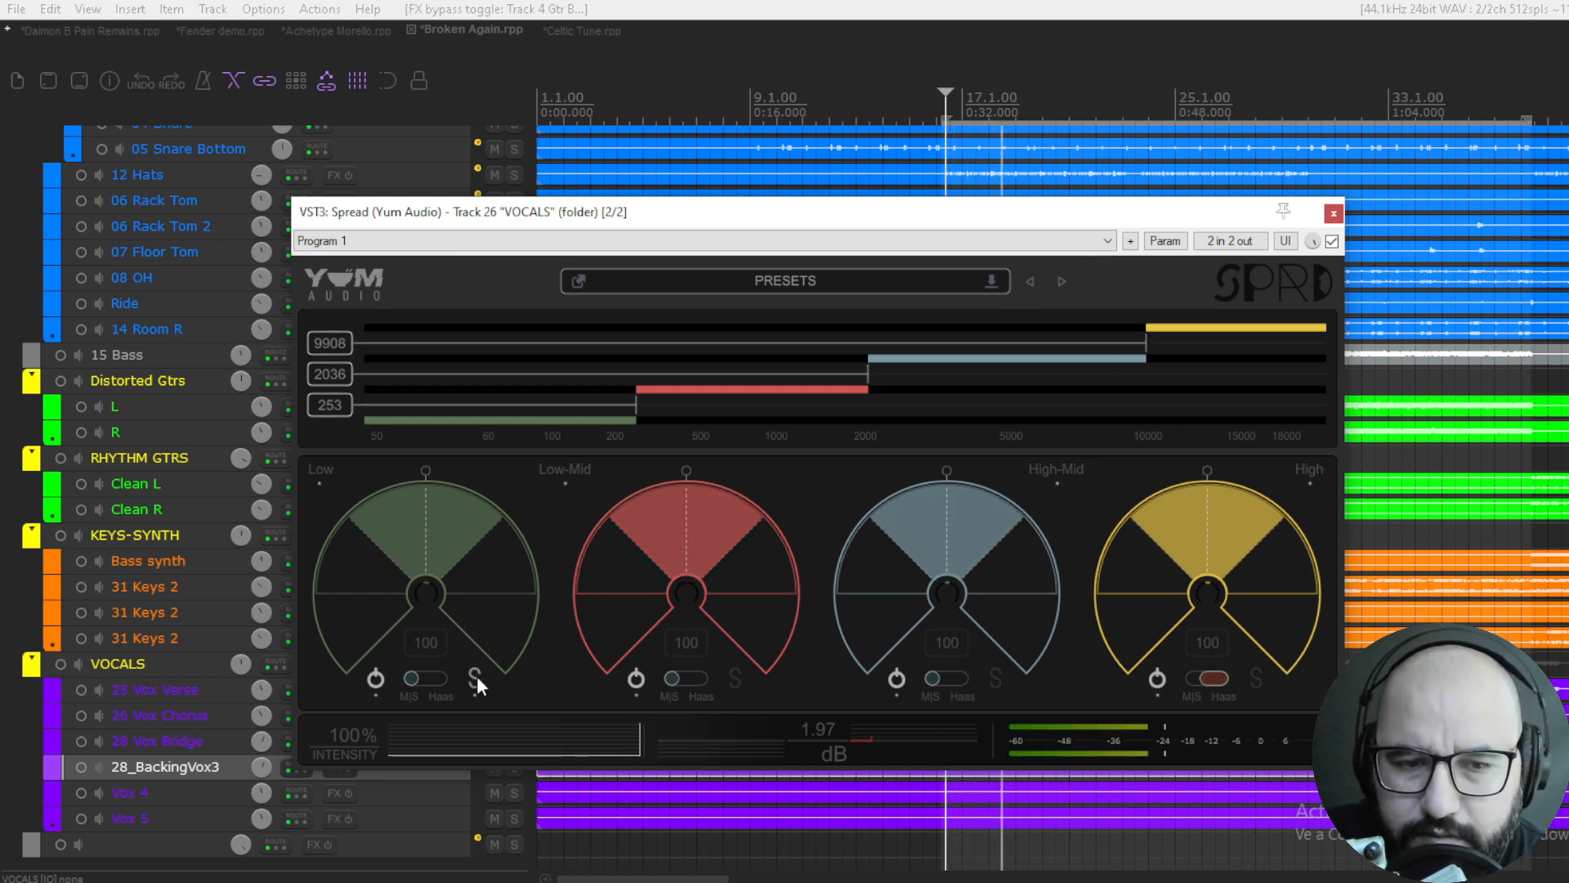
{"action": "left_click_drag", "start_coordinate": [427, 498], "coordinate": [416, 721]}
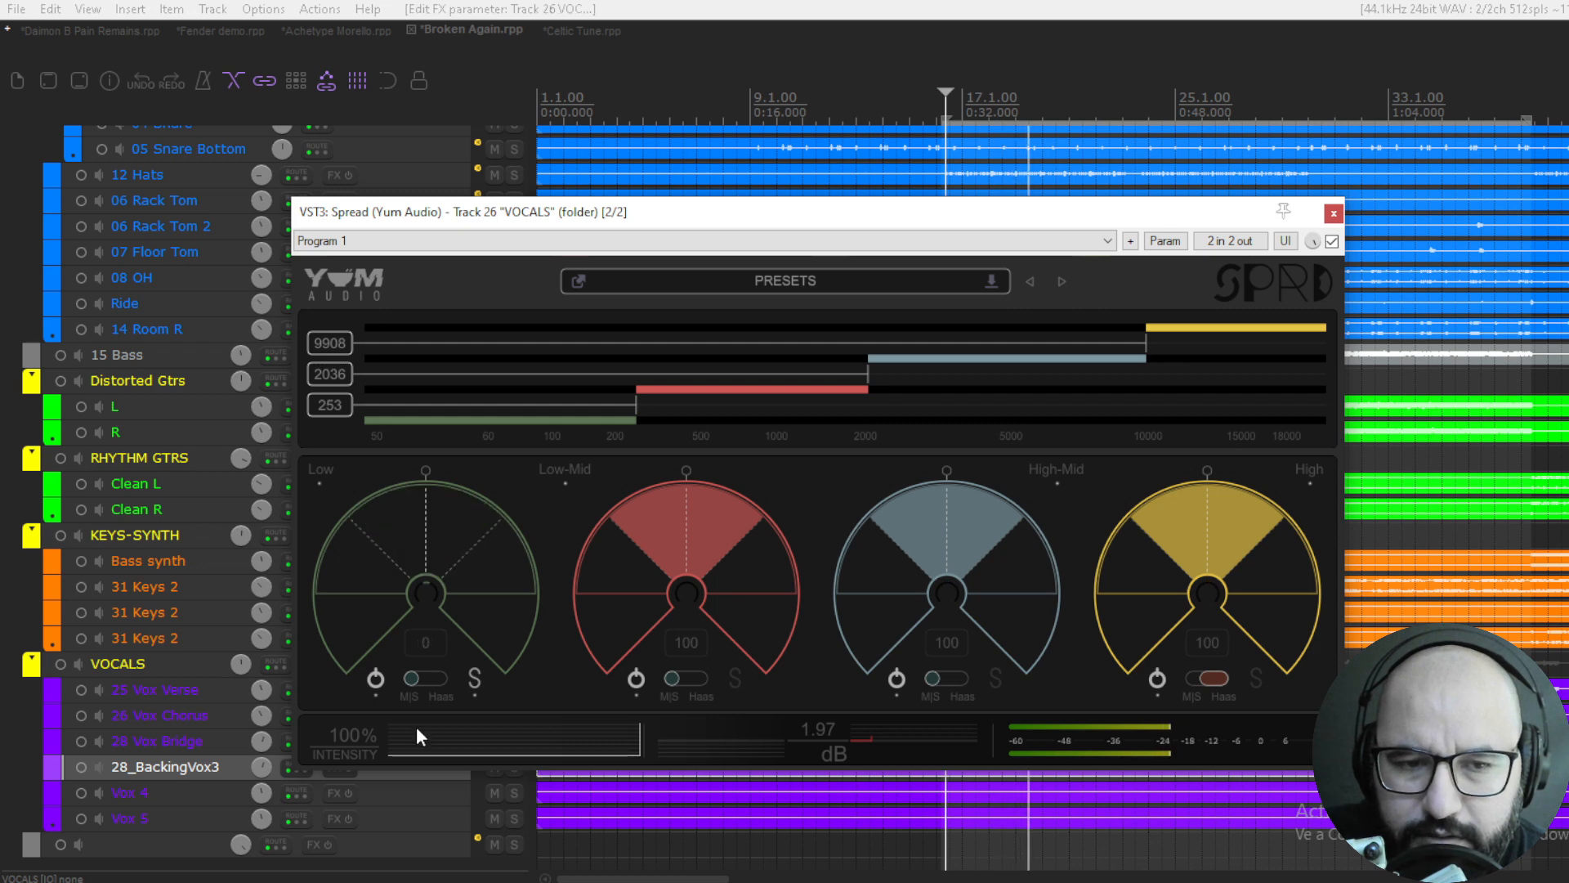
{"action": "left_click", "coordinate": [474, 677]}
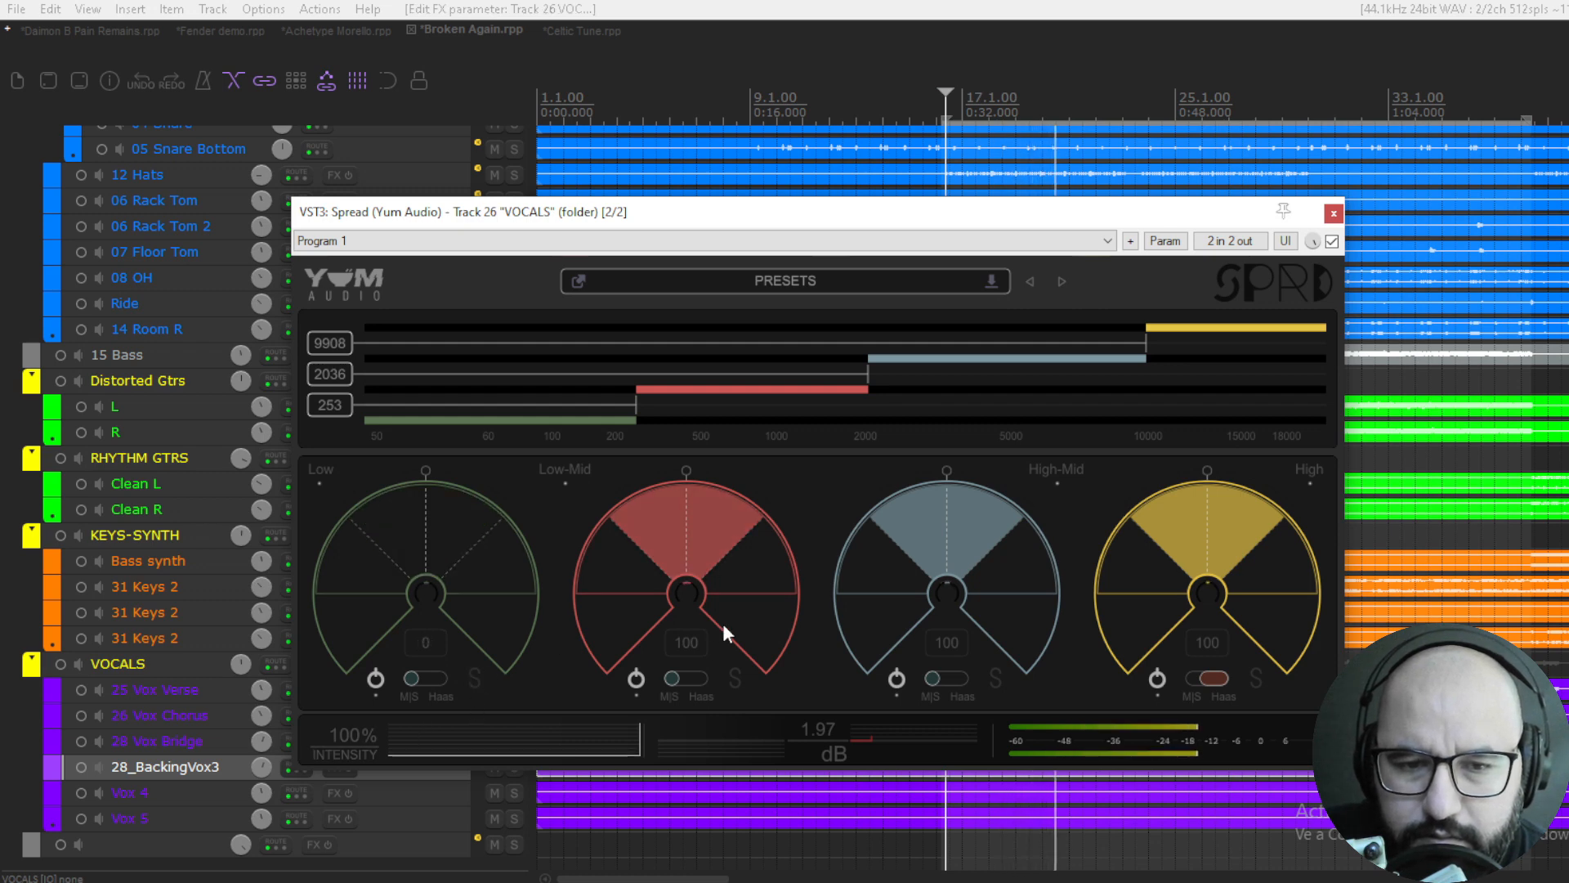
- Solo the Low-Mid band on the vocals, set its width to 200 and pan it to 1.0
{"action": "left_click", "coordinate": [735, 677]}
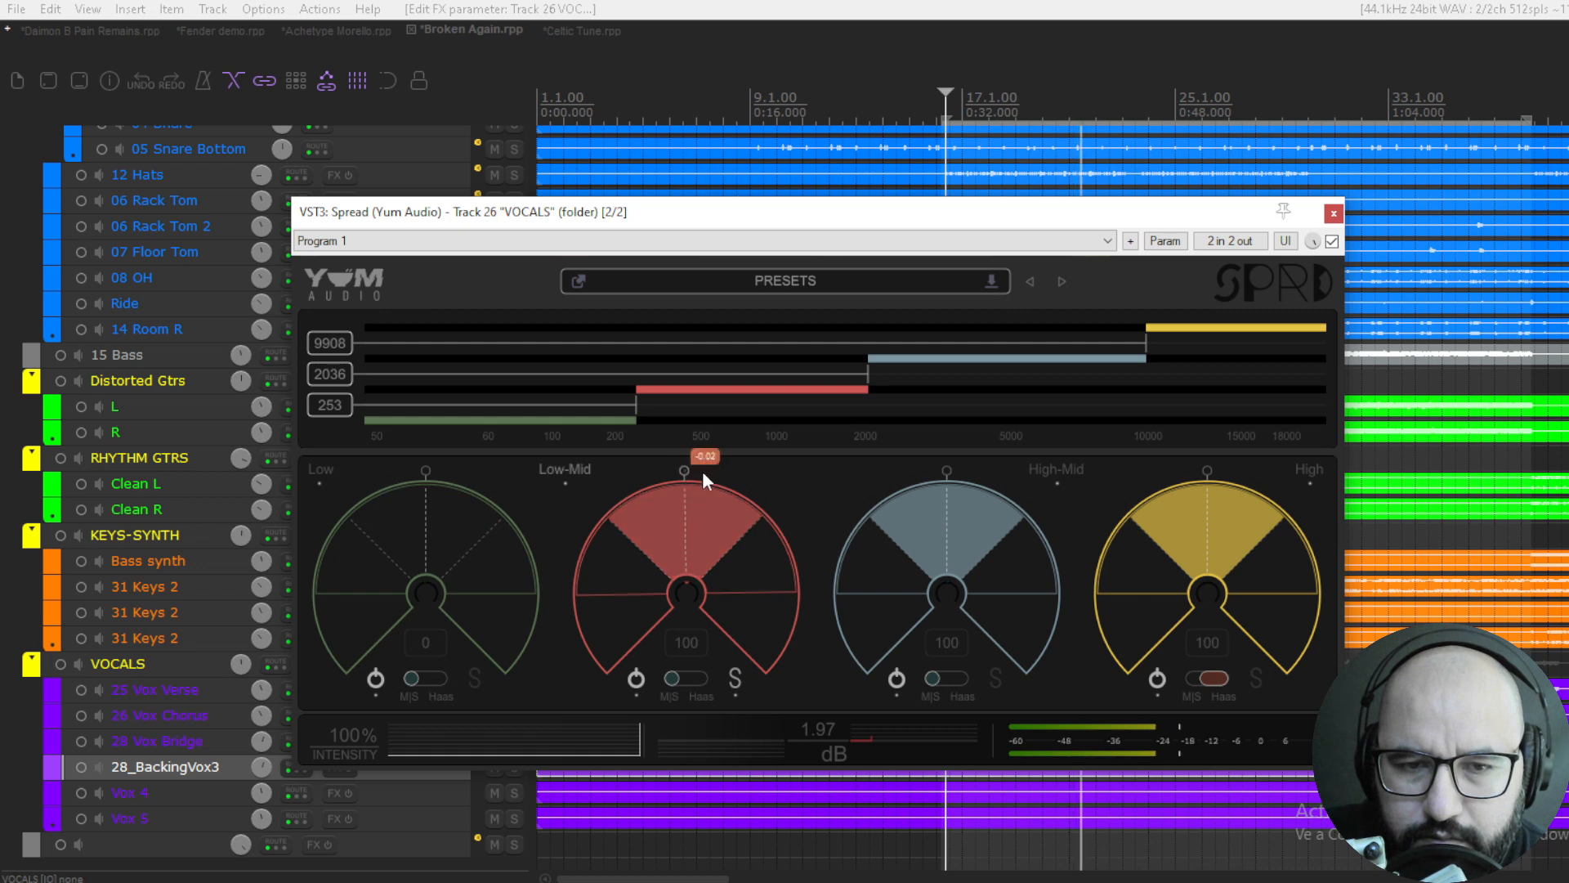
{"action": "left_click_drag", "start_coordinate": [701, 472], "coordinate": [760, 335]}
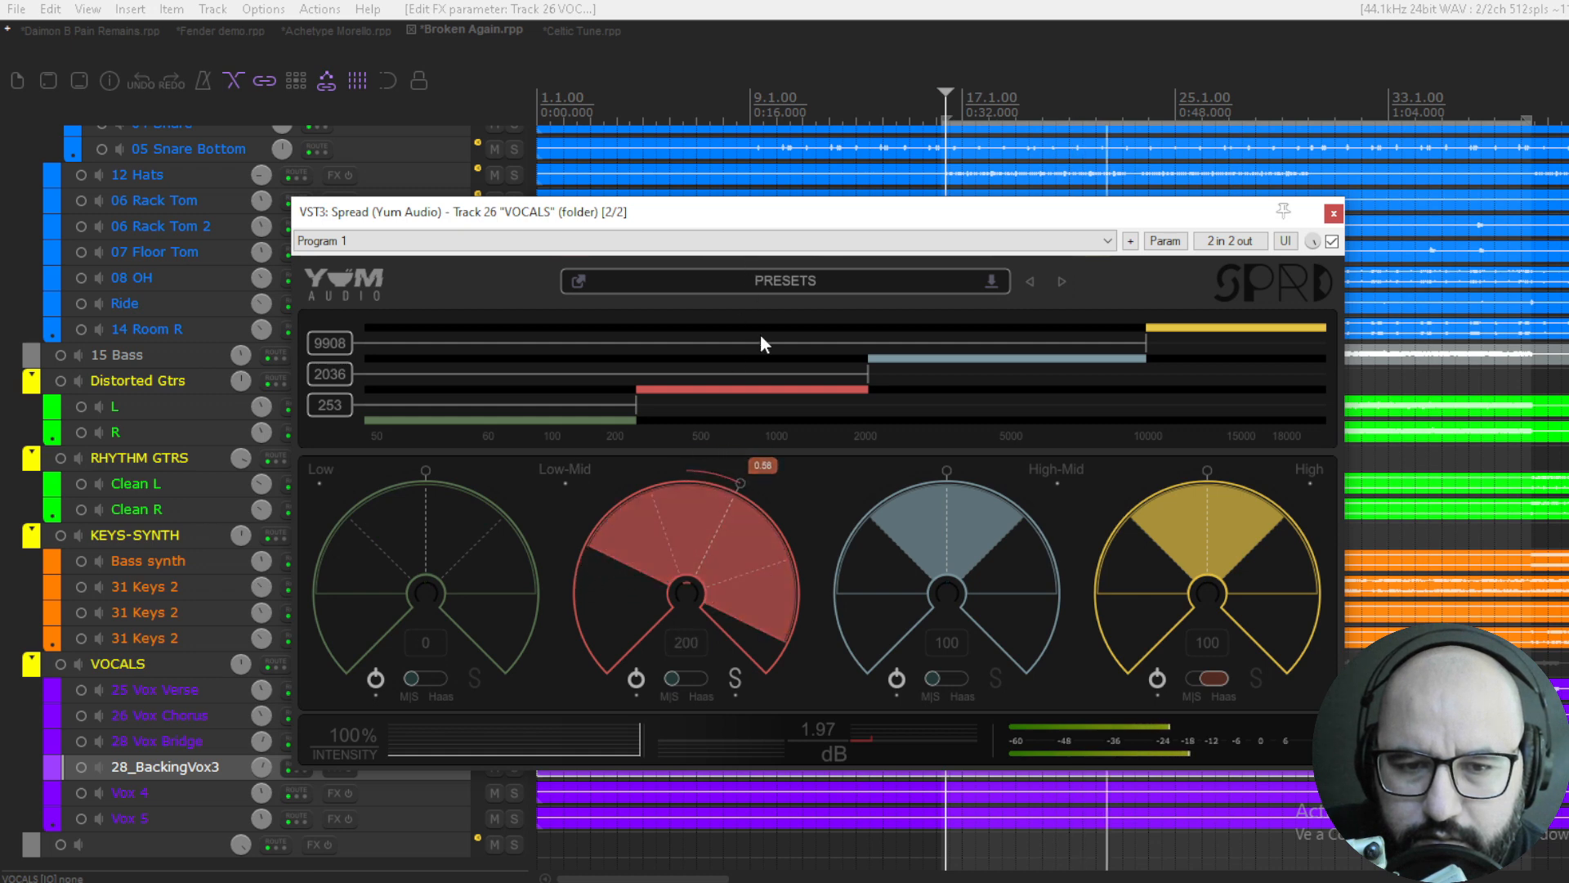
{"action": "left_click_drag", "start_coordinate": [739, 483], "coordinate": [821, 744]}
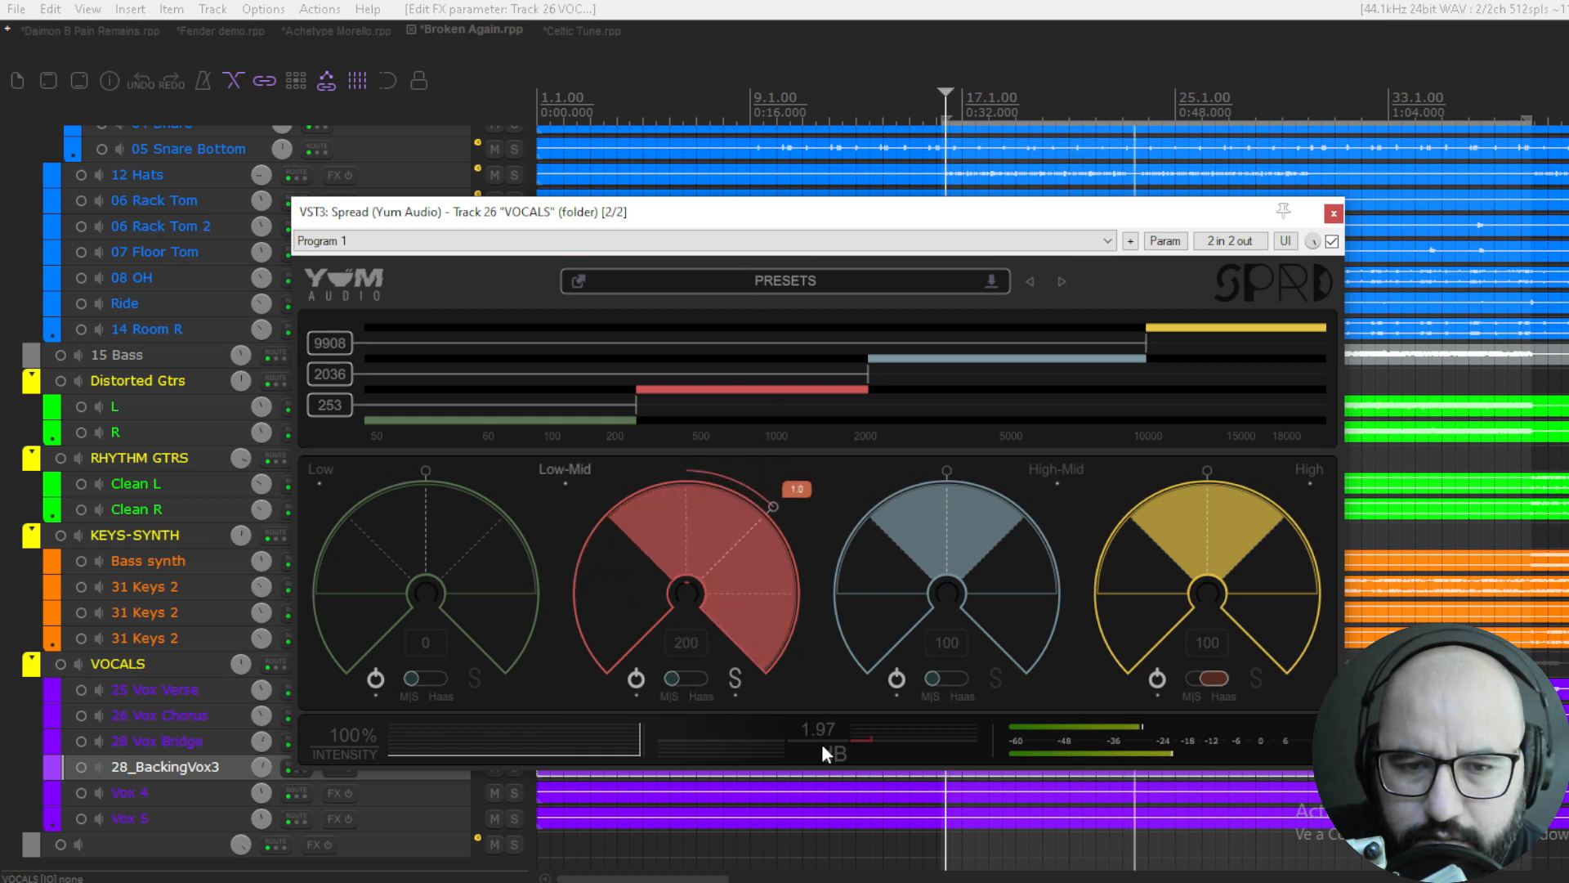
- Set the vocals' High-Mid band width to 200, audition it soloed and pan it to -0.7
{"action": "left_click_drag", "start_coordinate": [953, 472], "coordinate": [862, 520]}
{"action": "left_click_drag", "start_coordinate": [814, 356], "coordinate": [820, 335]}
{"action": "key", "text": "space"}
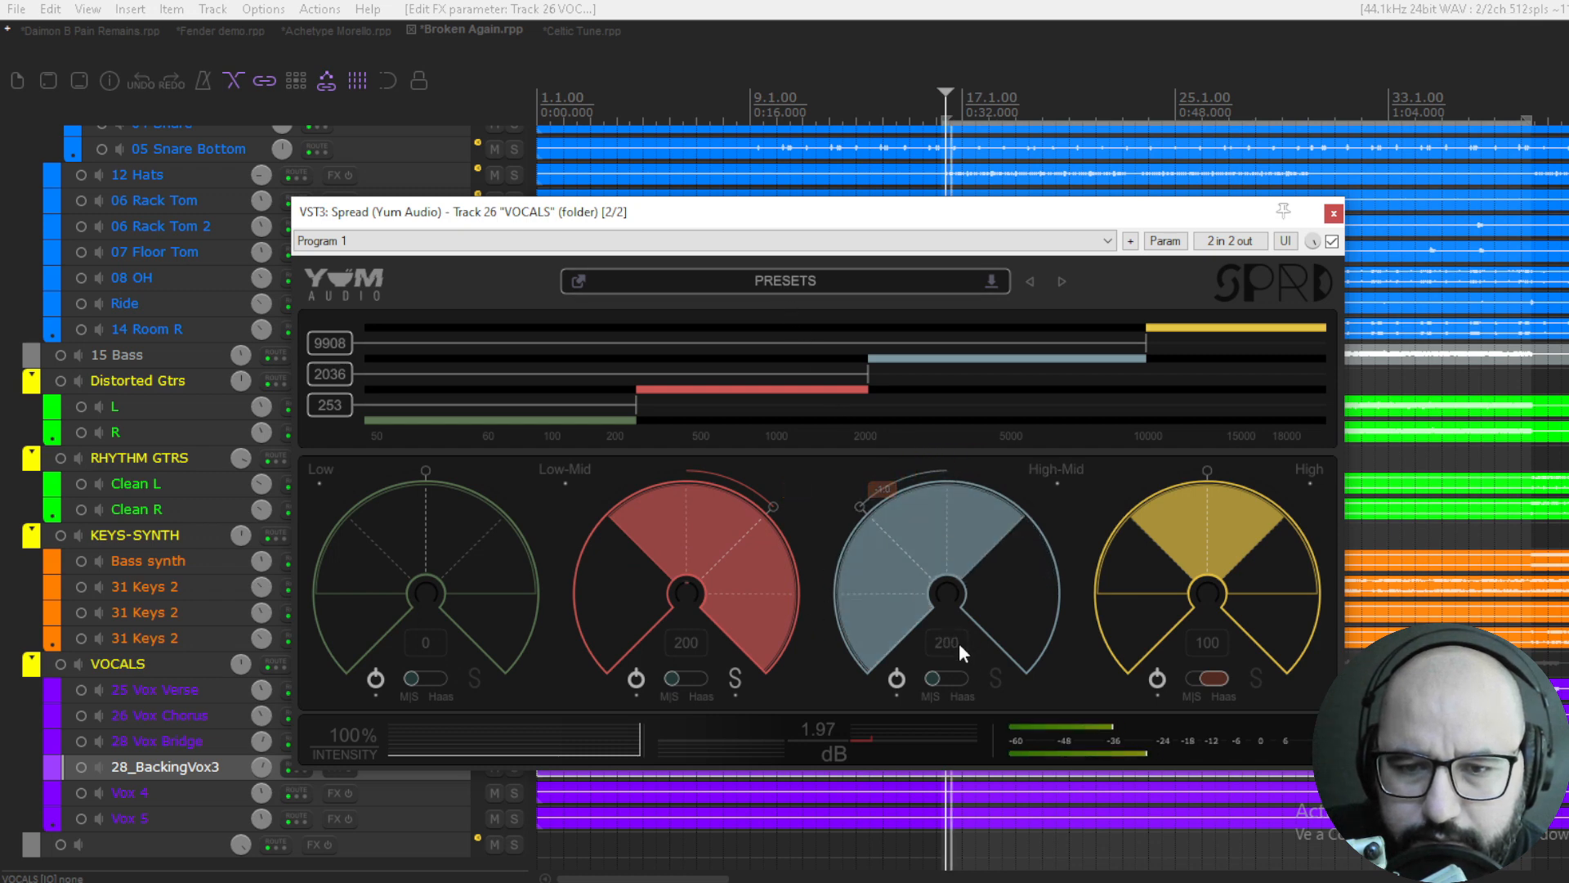
{"action": "left_click", "coordinate": [998, 684]}
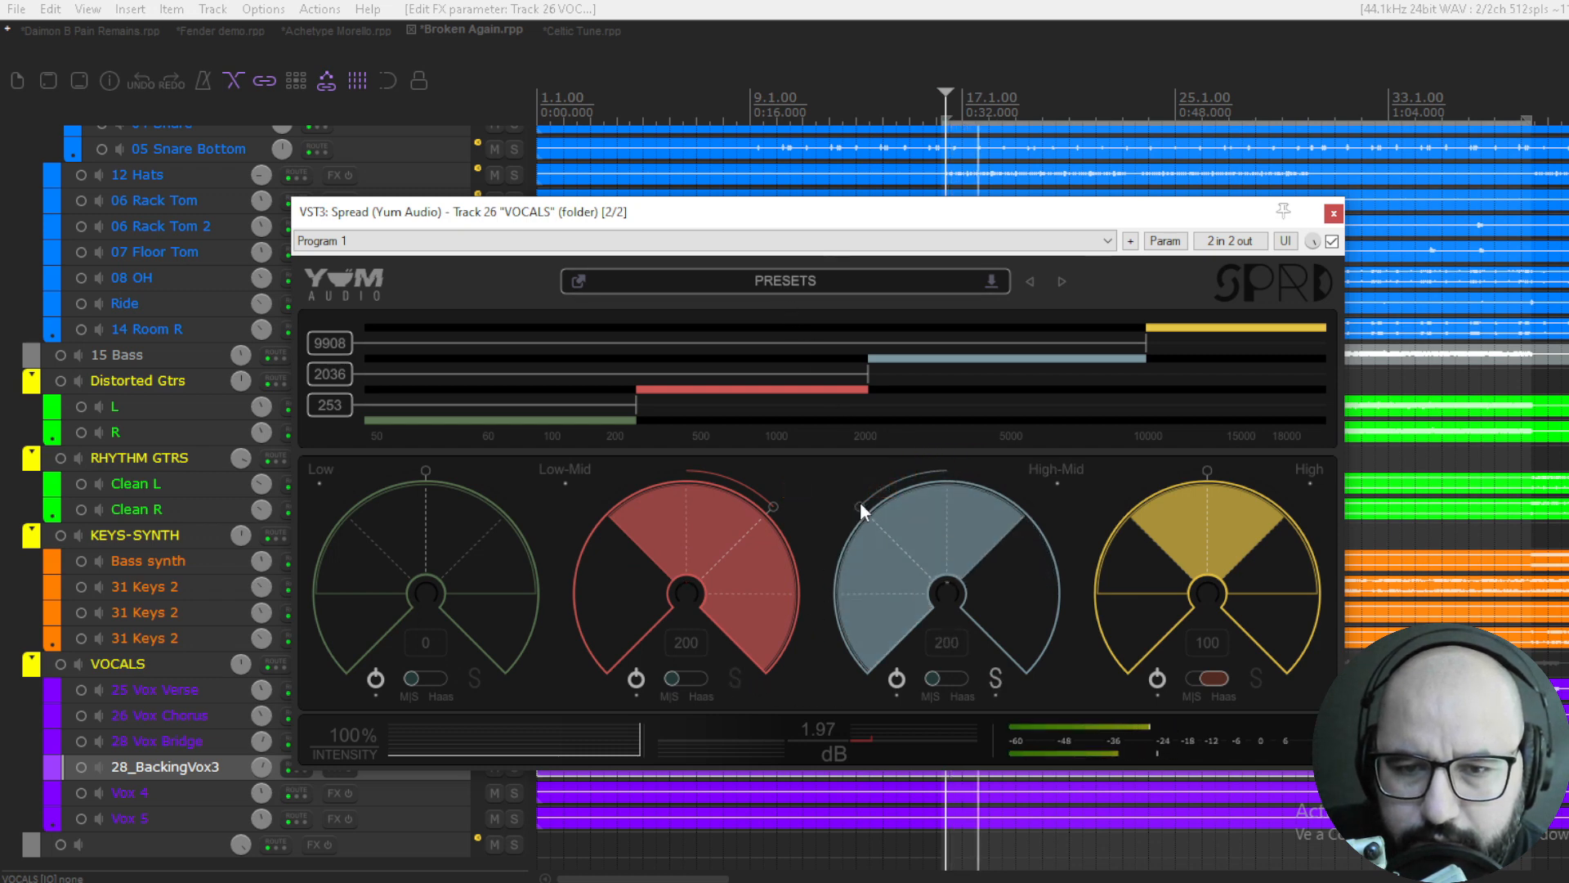
{"action": "mouse_move", "coordinate": [860, 503]}
{"action": "left_mouse_down"}
{"action": "mouse_move", "coordinate": [875, 498]}
{"action": "mouse_move", "coordinate": [852, 516]}
{"action": "left_mouse_up"}
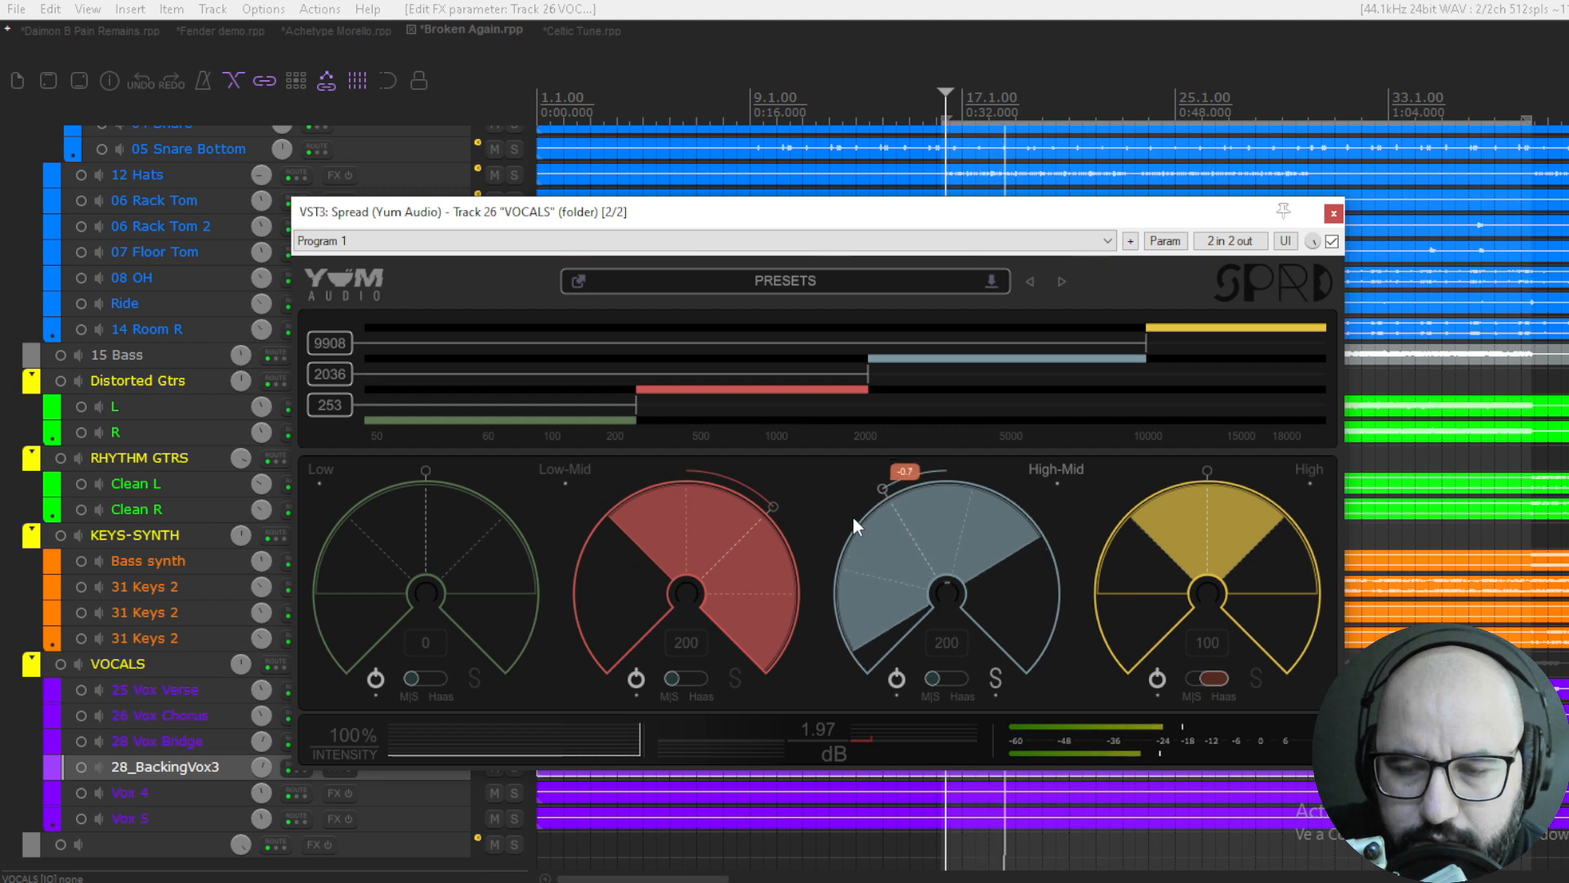
- Solo only the High band on the vocals, set its width to 200 with a -0.09 pan, and audition it in Haas mode
{"action": "left_click", "coordinate": [1259, 679]}
{"action": "left_click", "coordinate": [996, 678]}
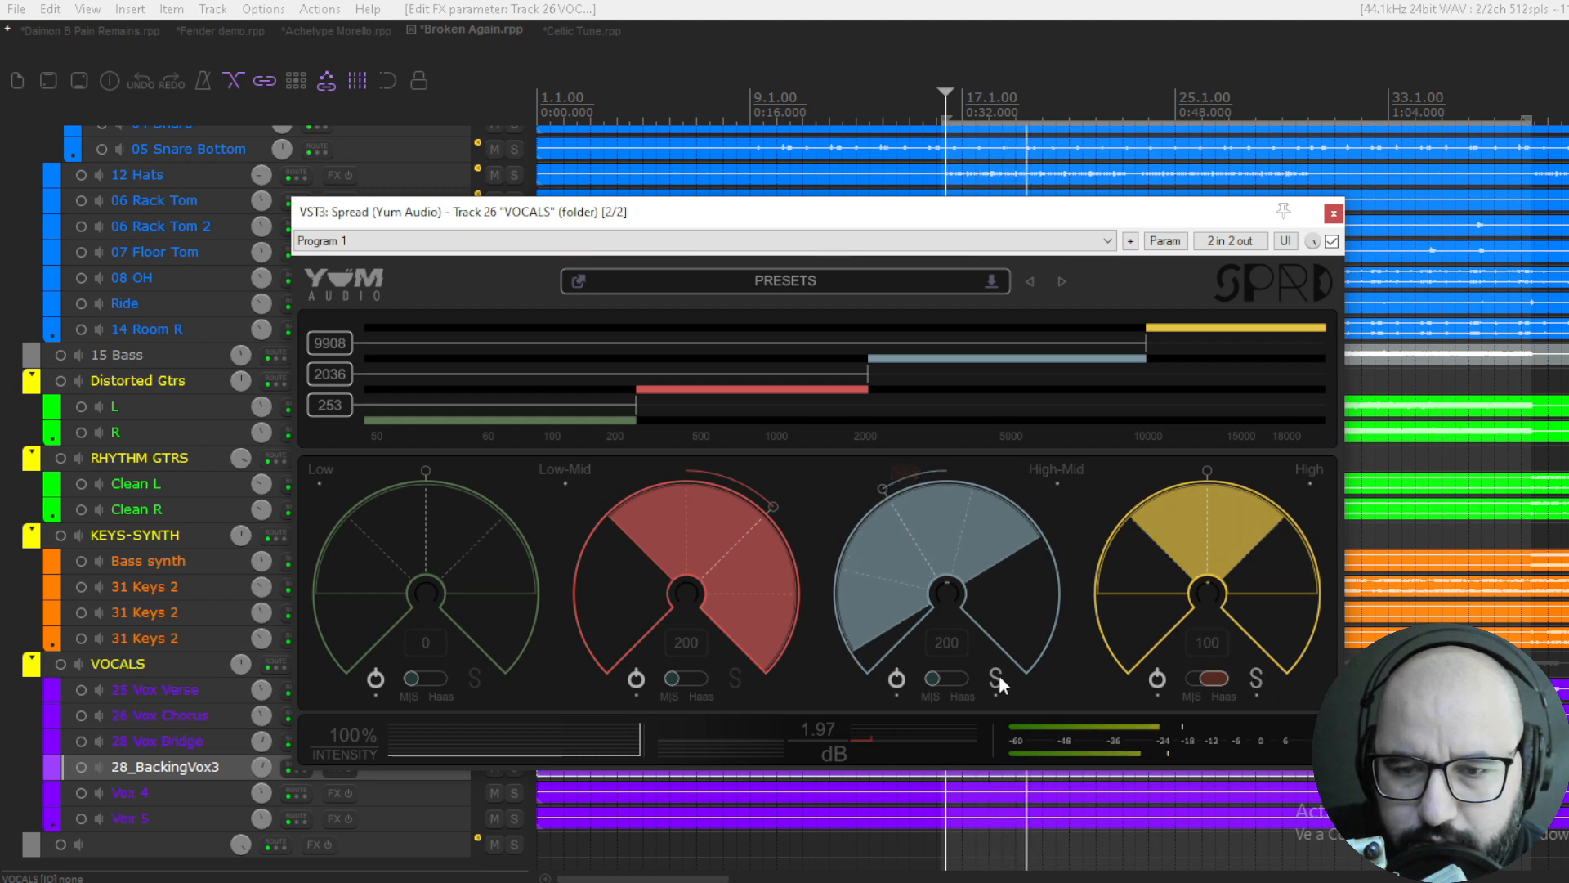
{"action": "left_click_drag", "start_coordinate": [1205, 518], "coordinate": [1178, 479]}
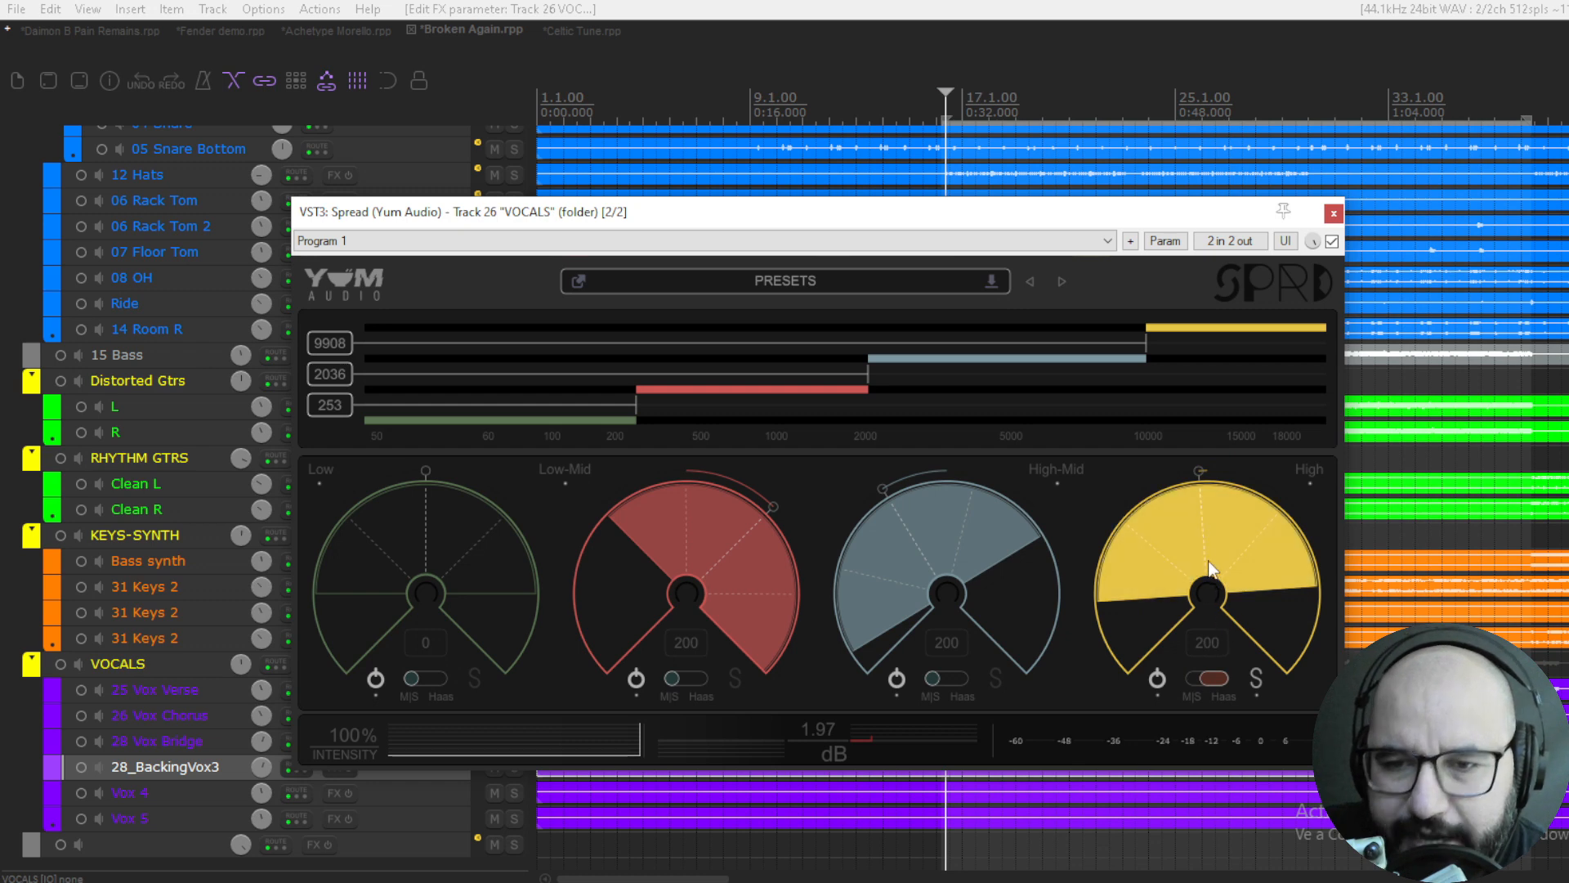
{"action": "key", "text": "space"}
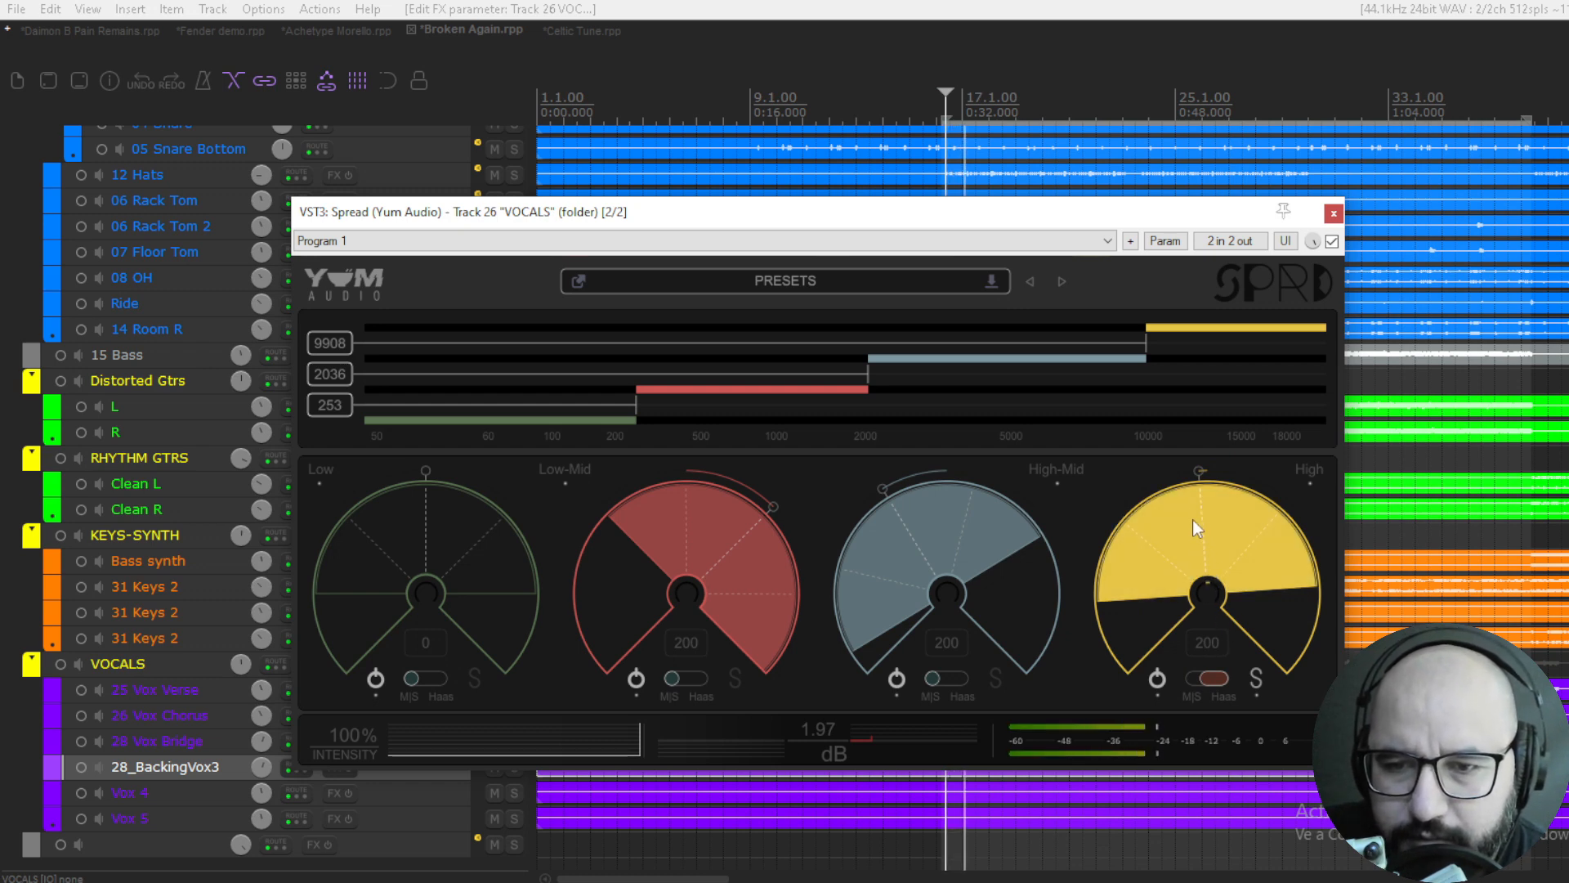
{"action": "key", "text": "space"}
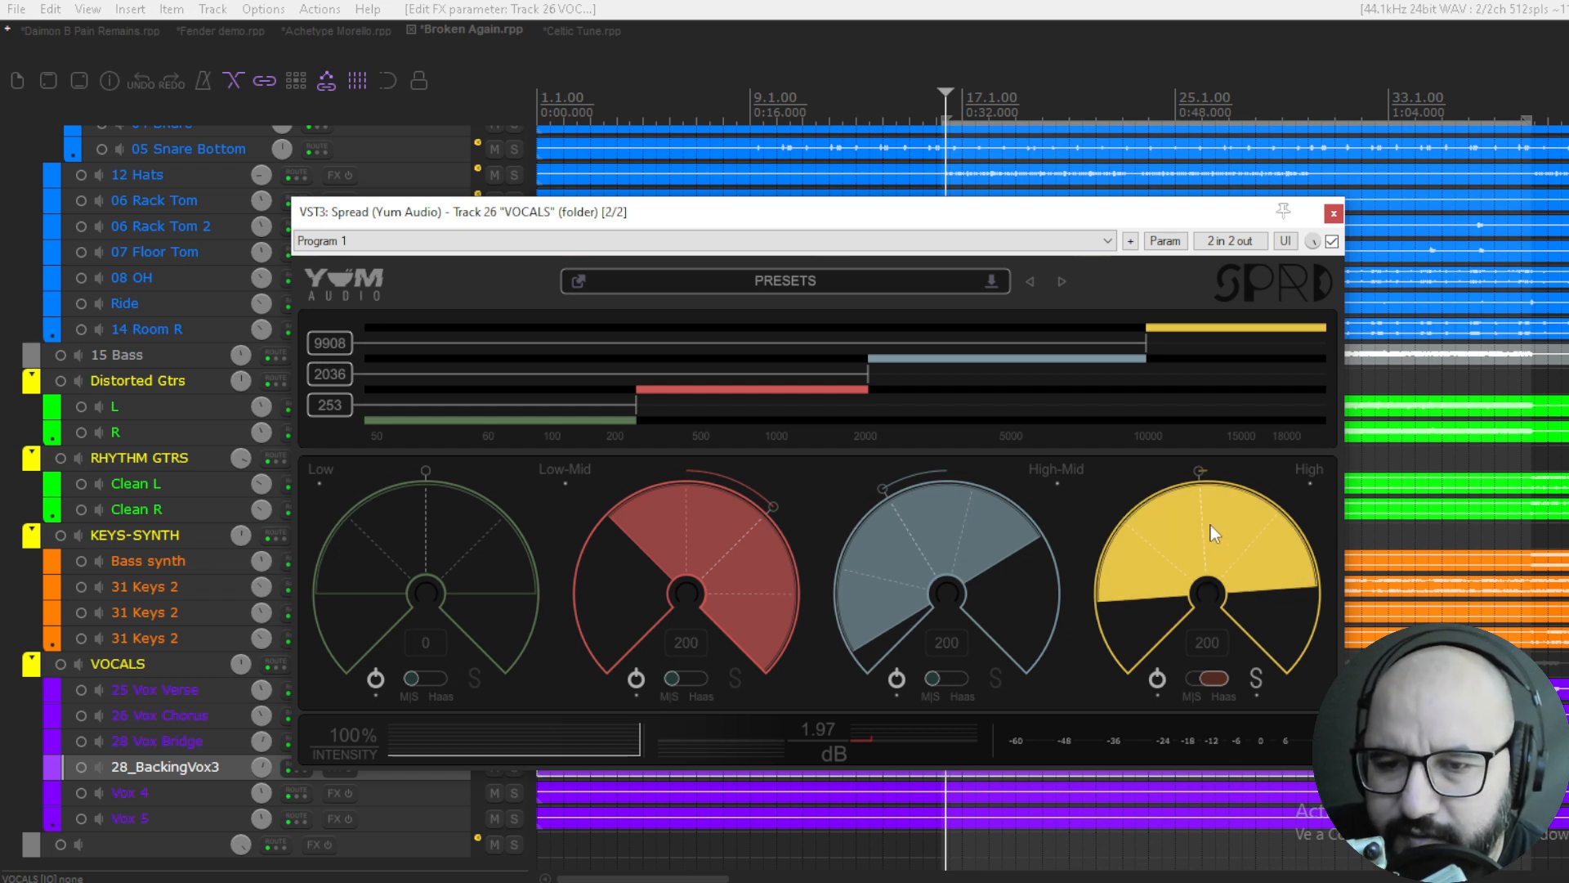
- Raise the High band crossover to 10683 Hz and compare the vocals with Spread bypassed and active
{"action": "left_click_drag", "start_coordinate": [1151, 335], "coordinate": [1162, 336]}
{"action": "key", "text": "space"}
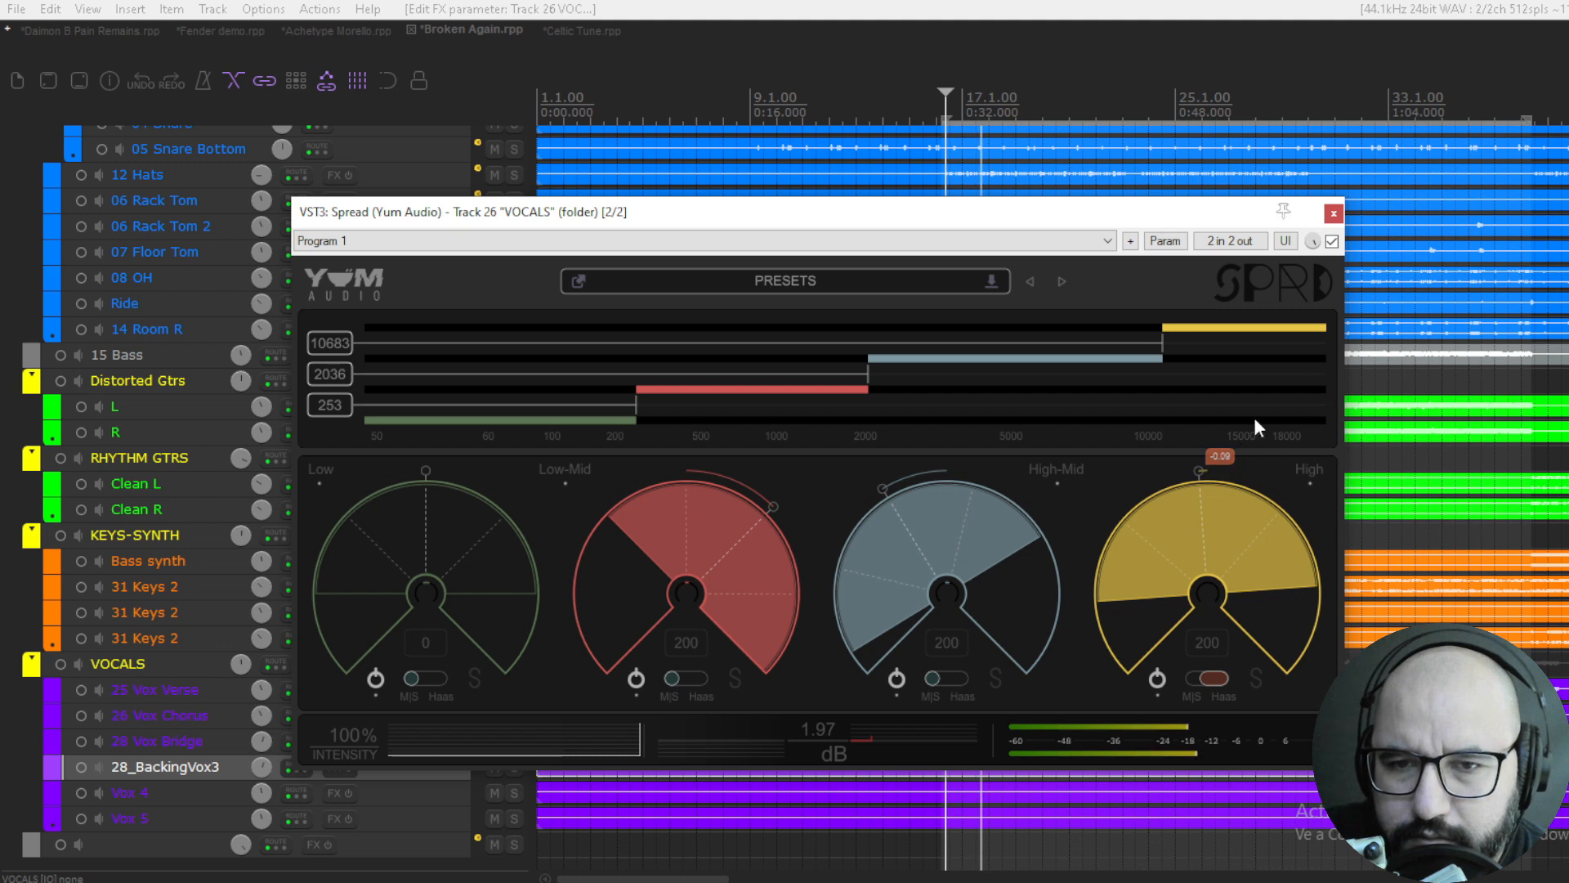
{"action": "left_click", "coordinate": [1331, 242]}
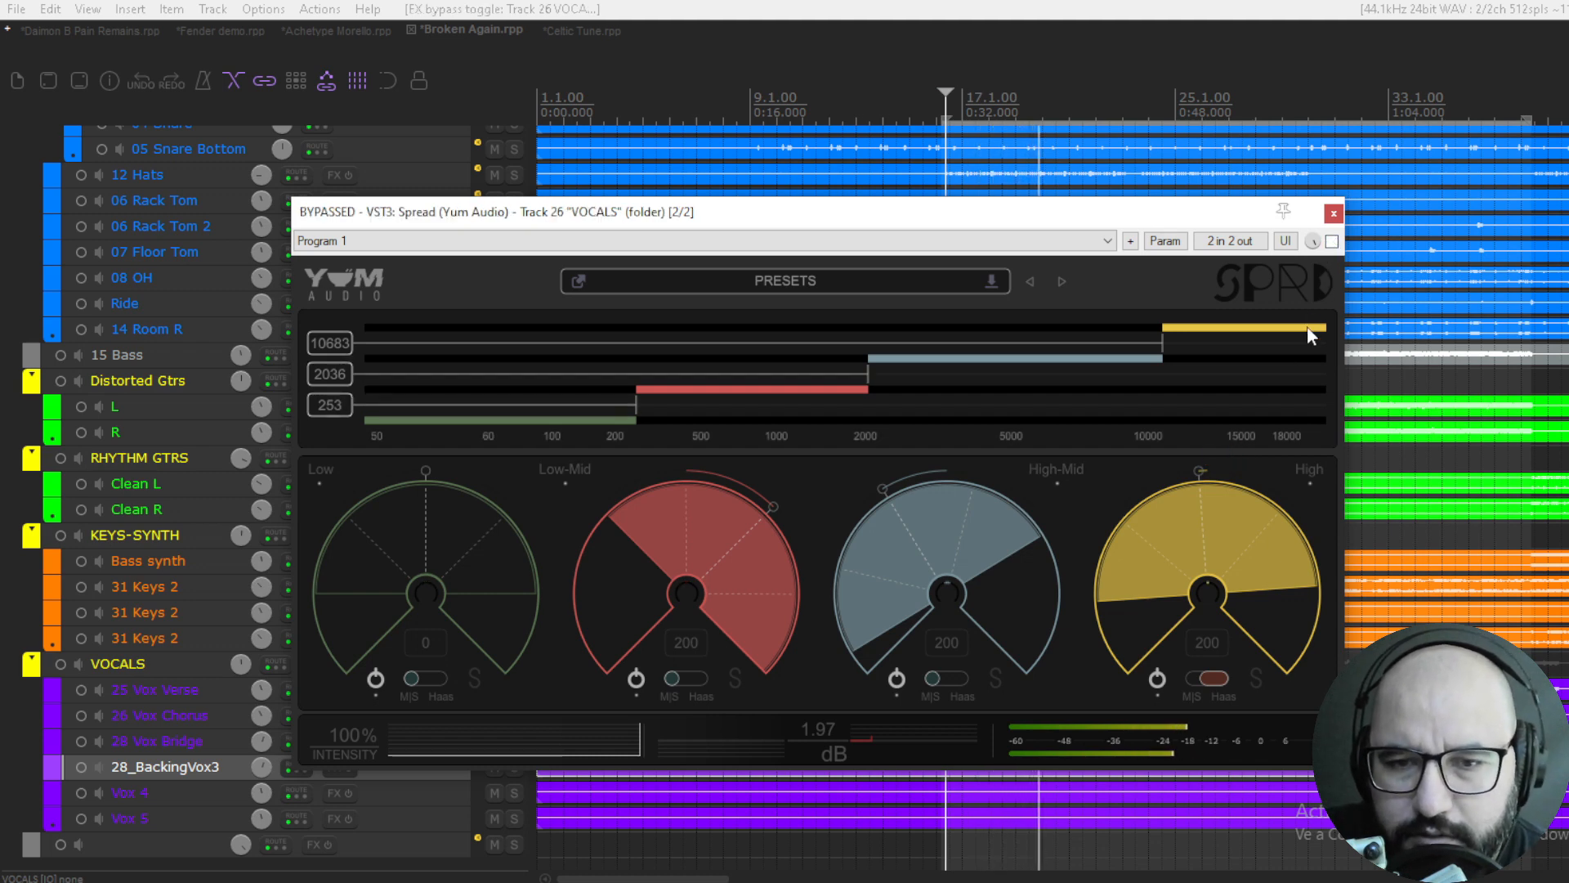
{"action": "left_click", "coordinate": [1332, 241]}
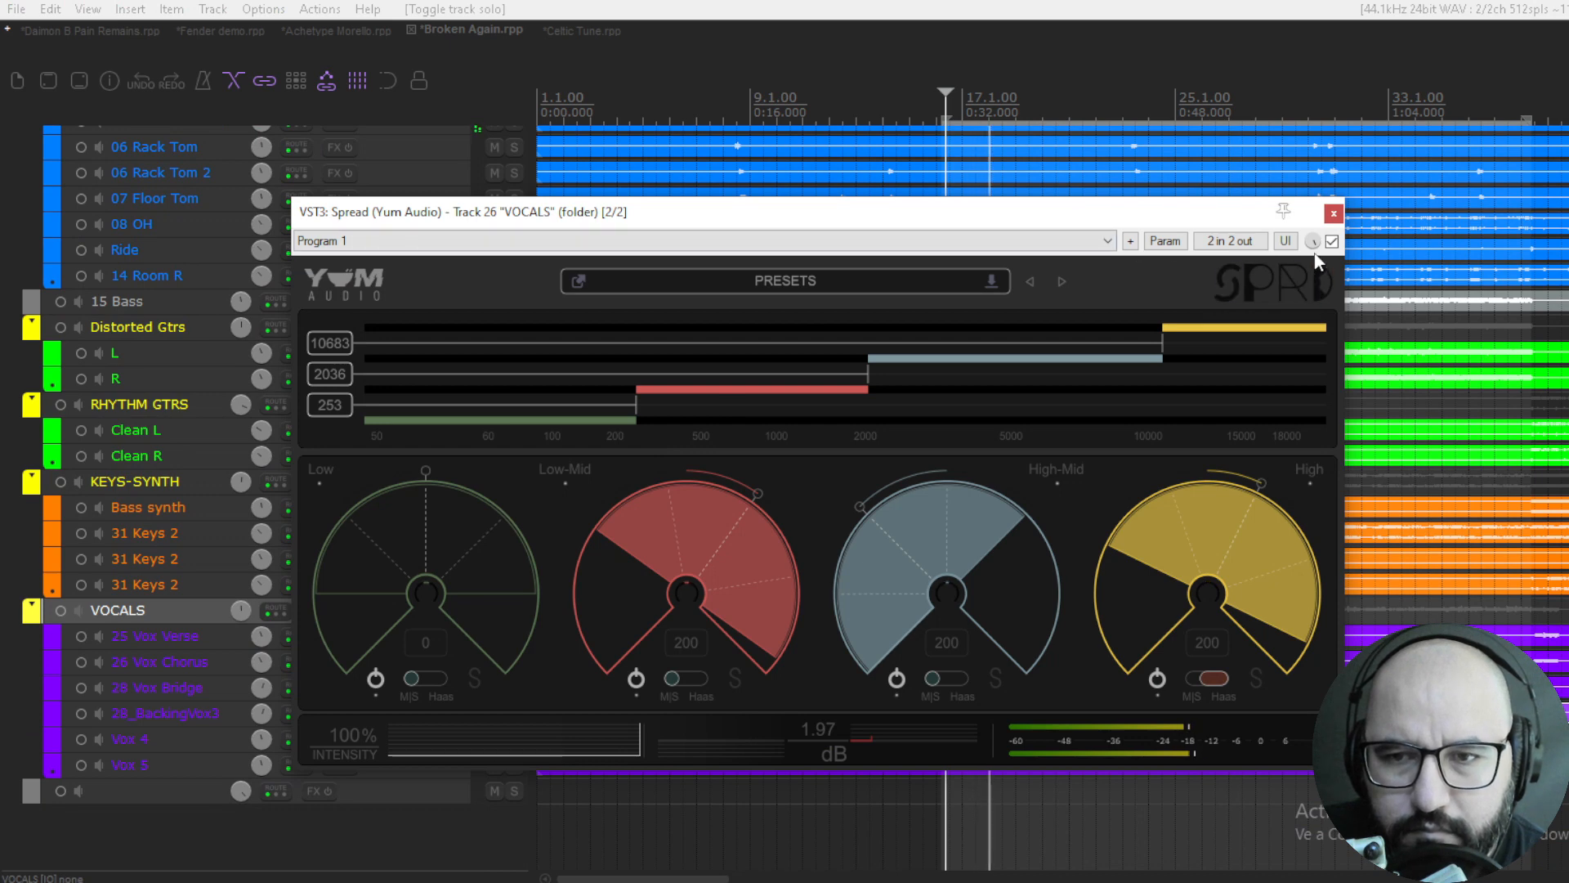
- Pan the vocals' Low-Mid band to 0.54 and compare Spread bypassed and active with the full mix playing
{"action": "left_click", "coordinate": [1331, 242]}
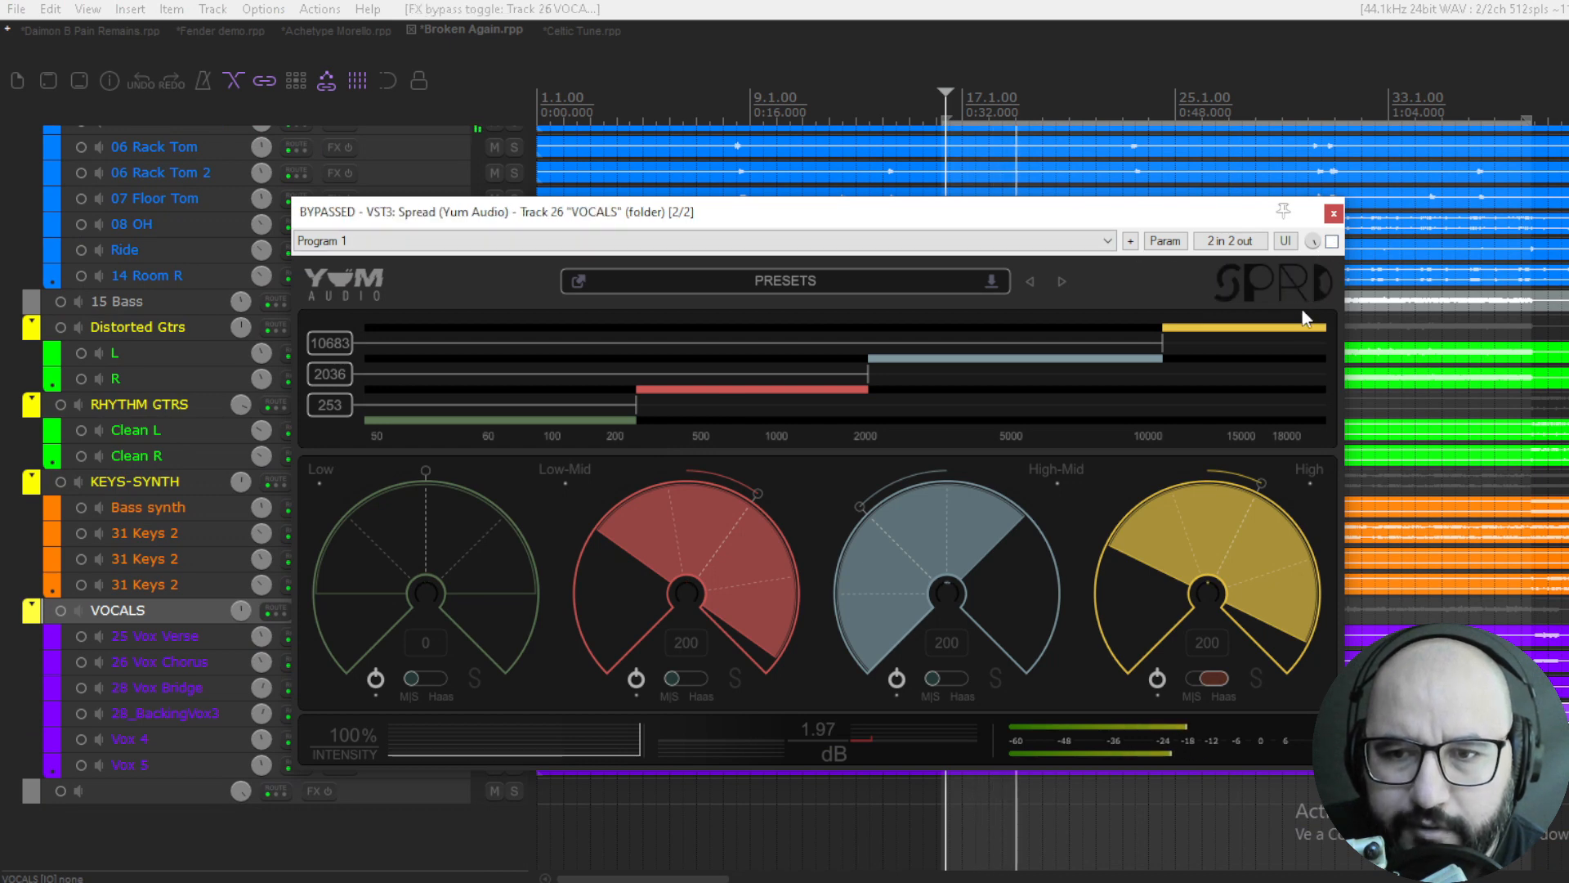
{"action": "left_click", "coordinate": [1331, 242]}
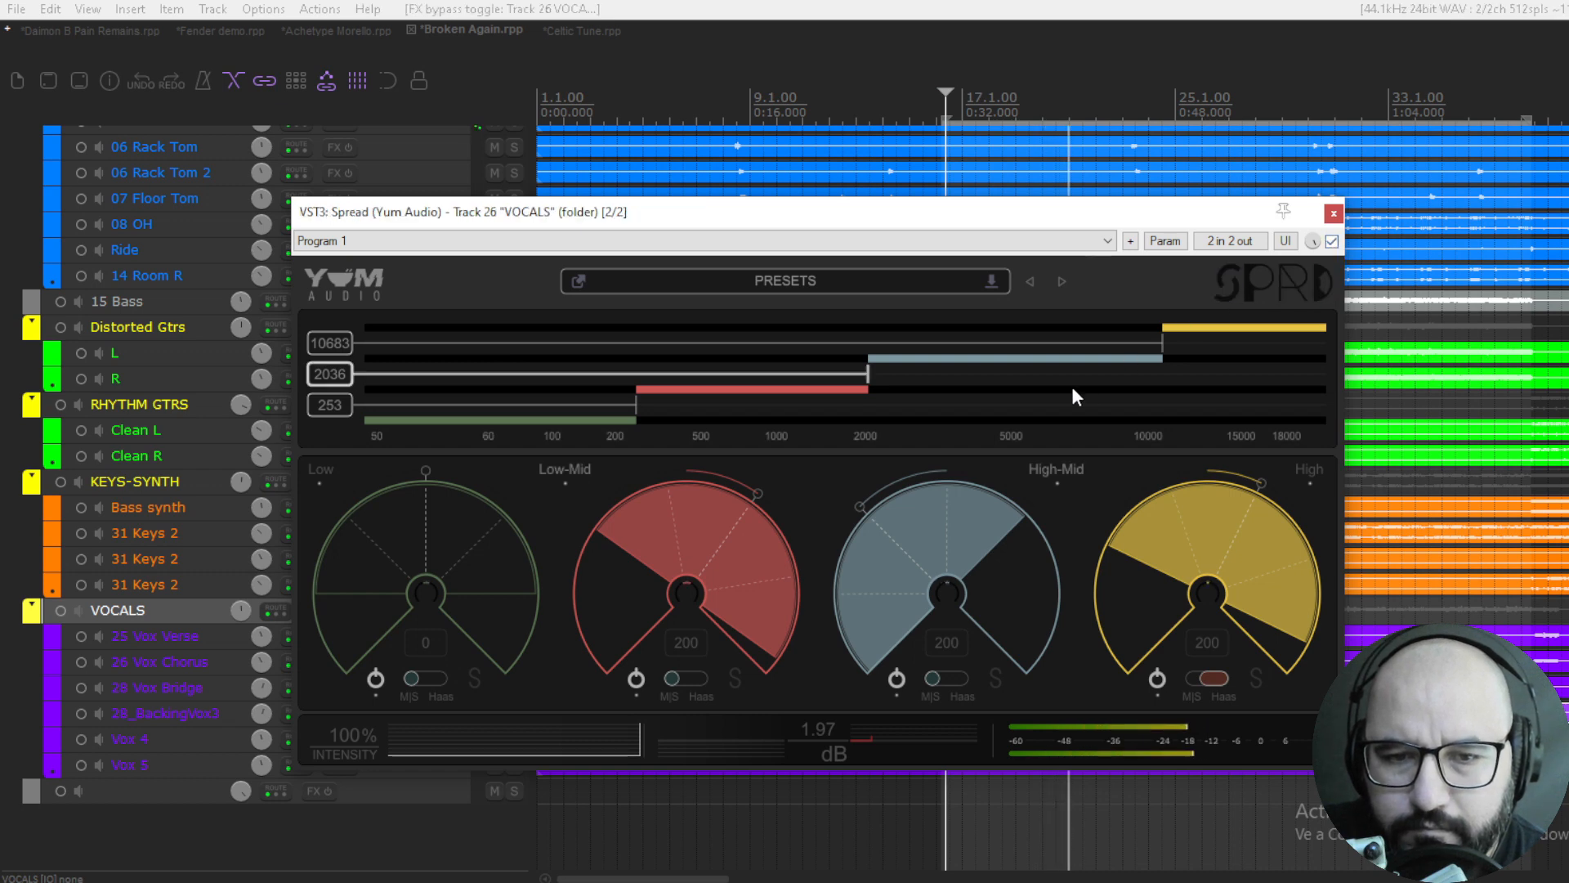
{"action": "mouse_move", "coordinate": [768, 489]}
{"action": "left_mouse_down"}
{"action": "mouse_move", "coordinate": [744, 487]}
{"action": "mouse_move", "coordinate": [759, 503]}
{"action": "left_mouse_up"}
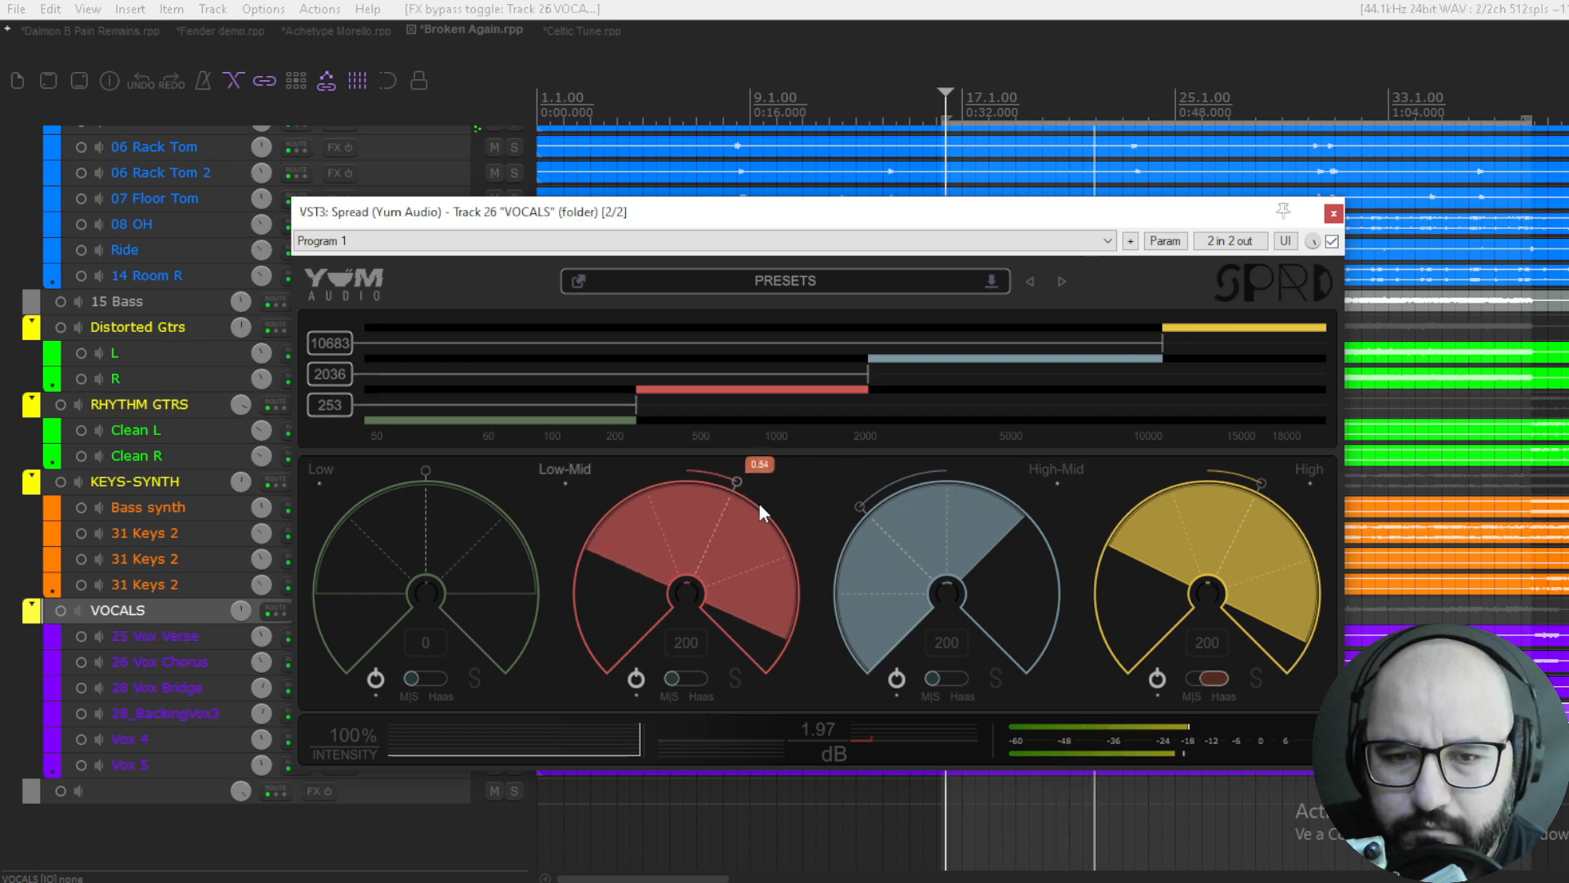
{"action": "left_click", "coordinate": [1331, 242]}
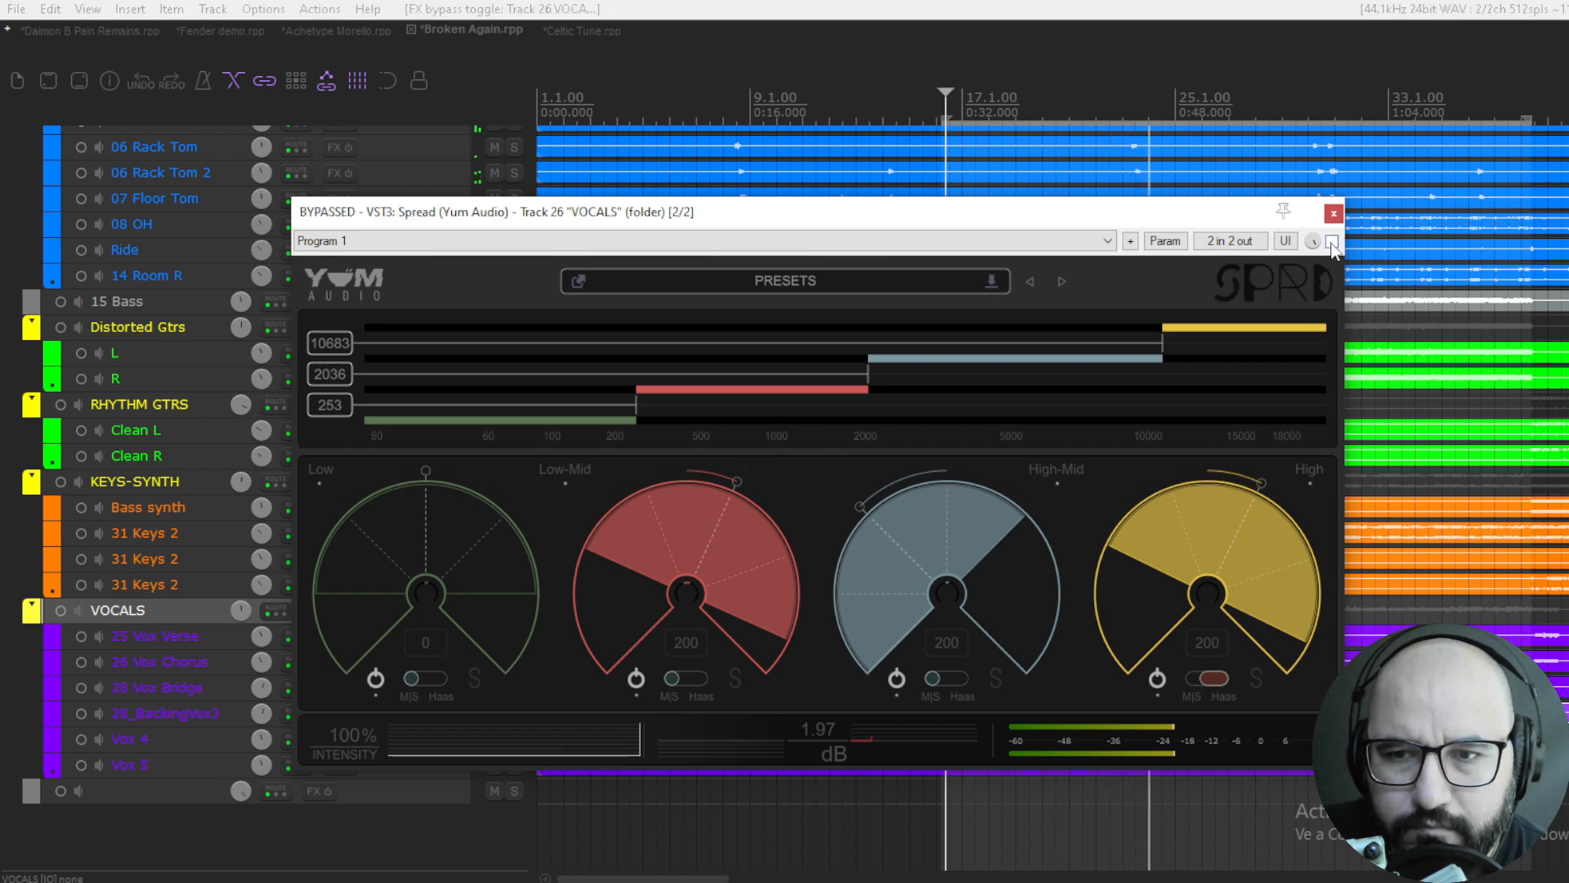
{"action": "left_click", "coordinate": [1332, 242]}
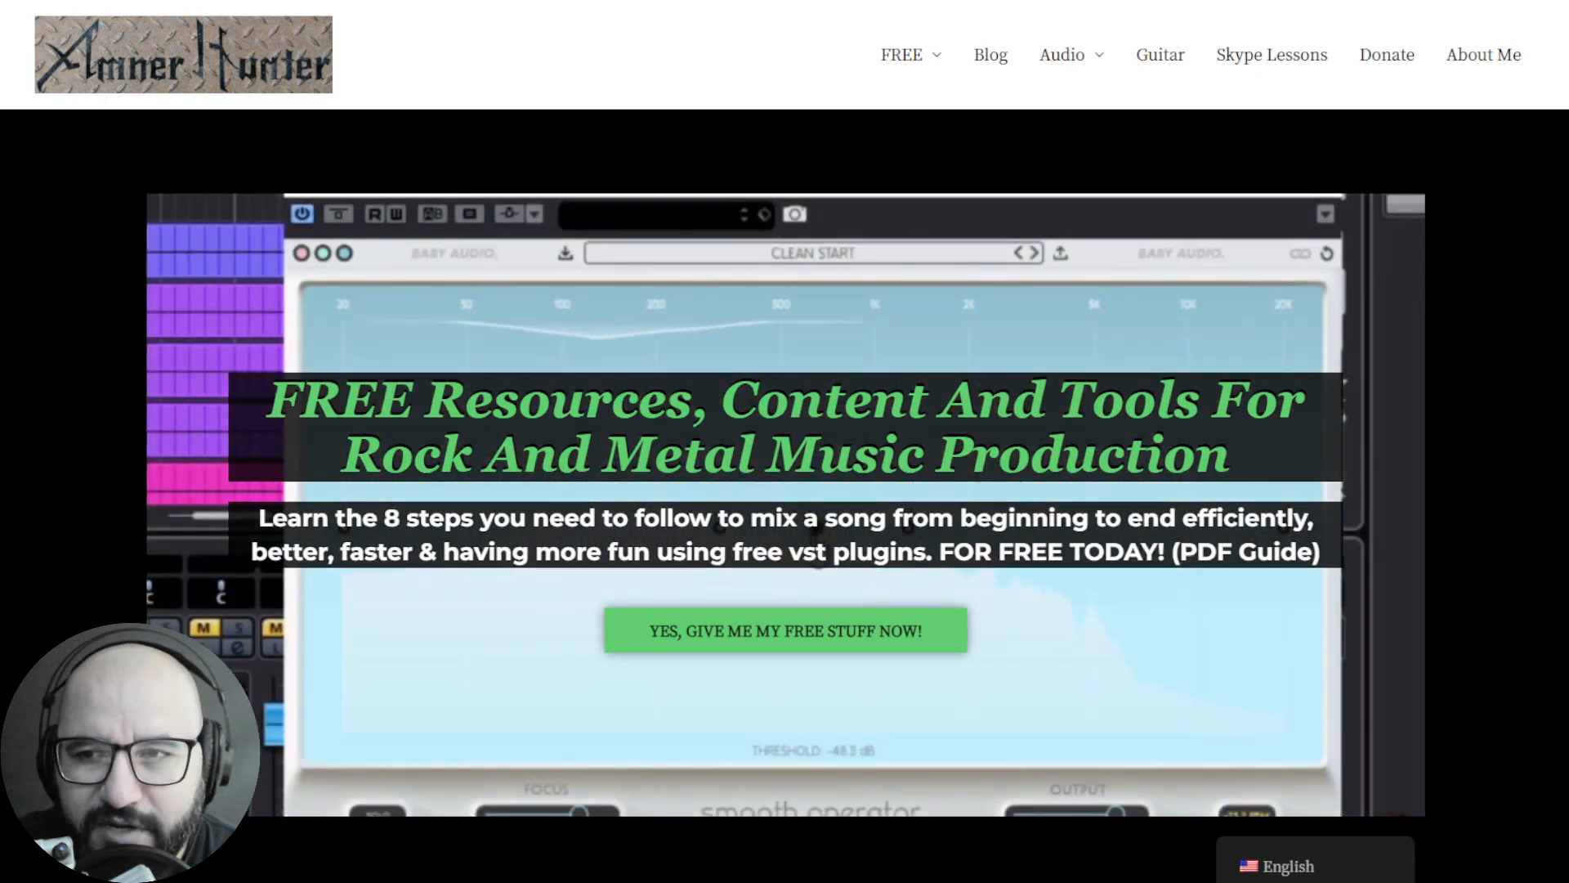
- Reveal the FREE guides and tools options on the music production website
{"action": "mouse_move", "coordinate": [915, 59]}
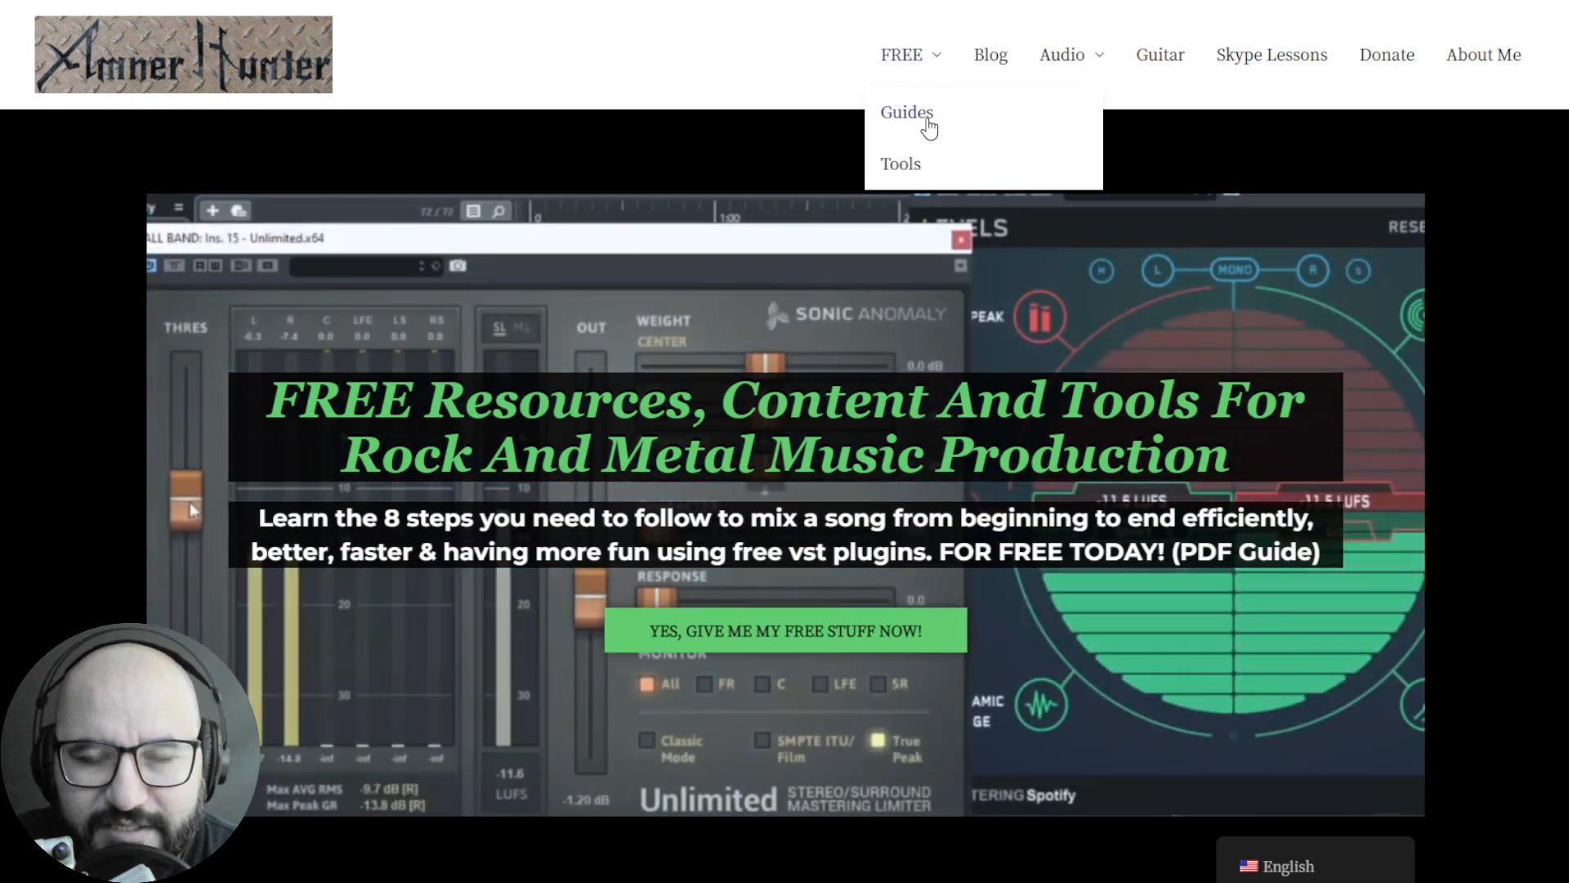